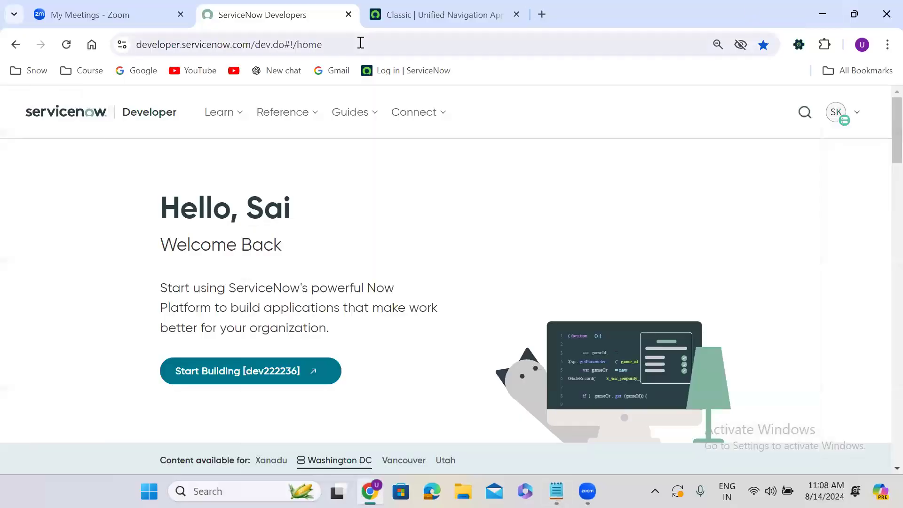
Switch to the ServiceNow instance and open a new incident form by entering incident.FORM in the navigator filter
left_click(432, 12)
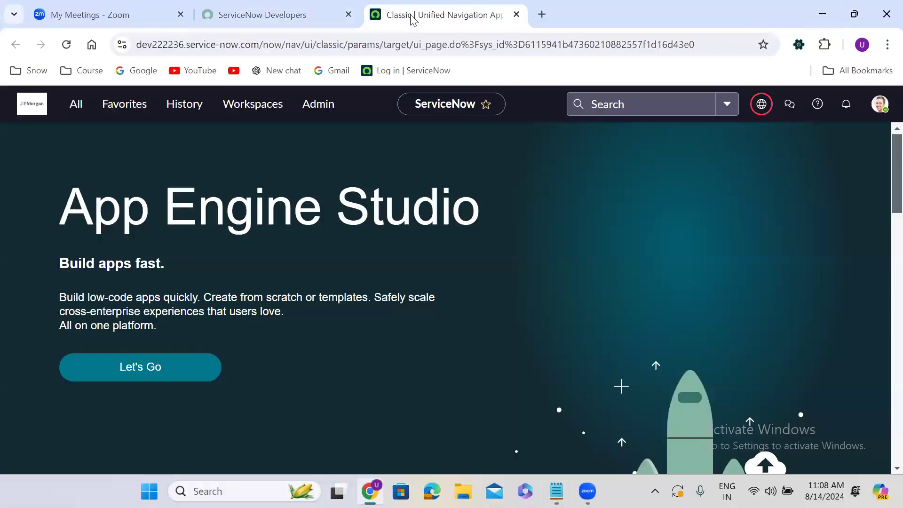
left_click(64, 113)
type("in")
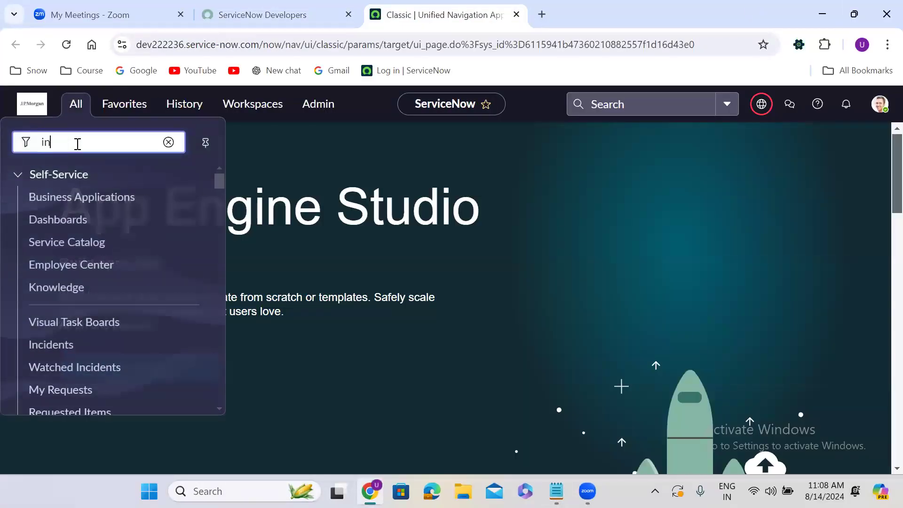
type("cident.")
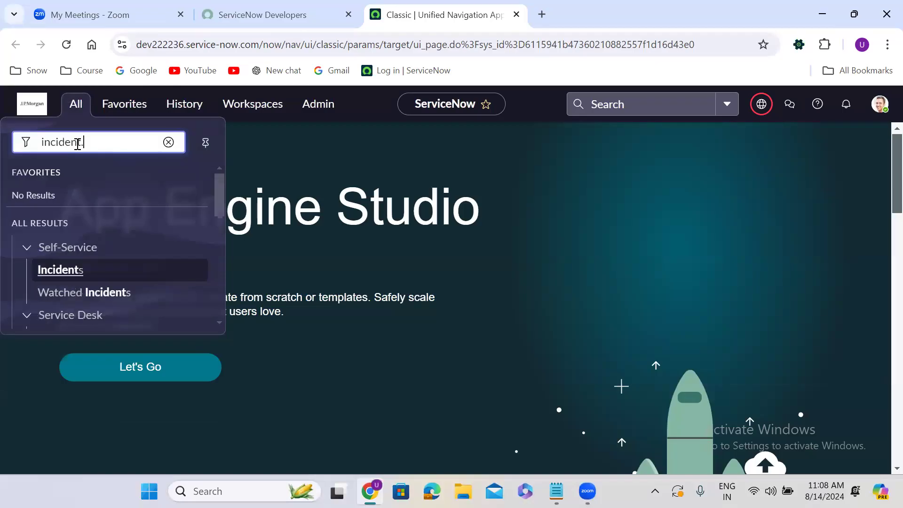
type("FORM")
key("Return")
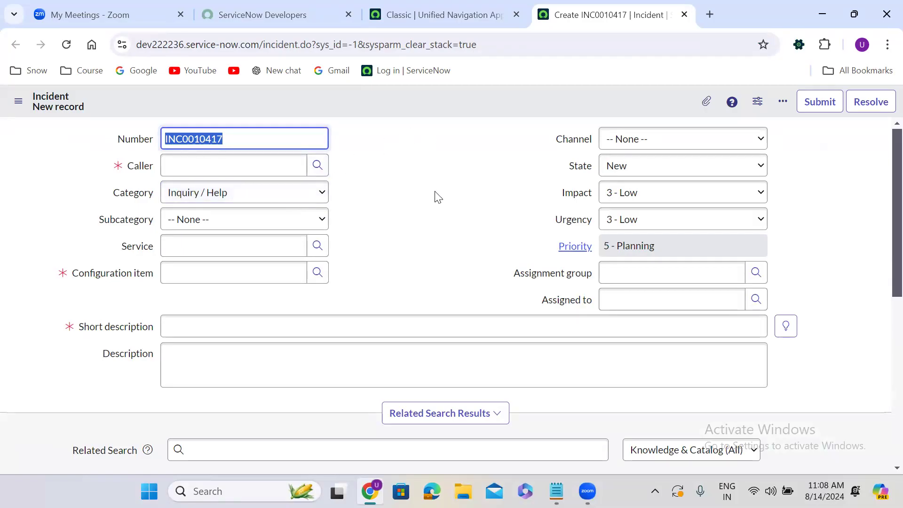
Return to the instance home page and open a new user form by entering sys_user.FORM in the navigator filter
left_click(436, 207)
left_click(424, 15)
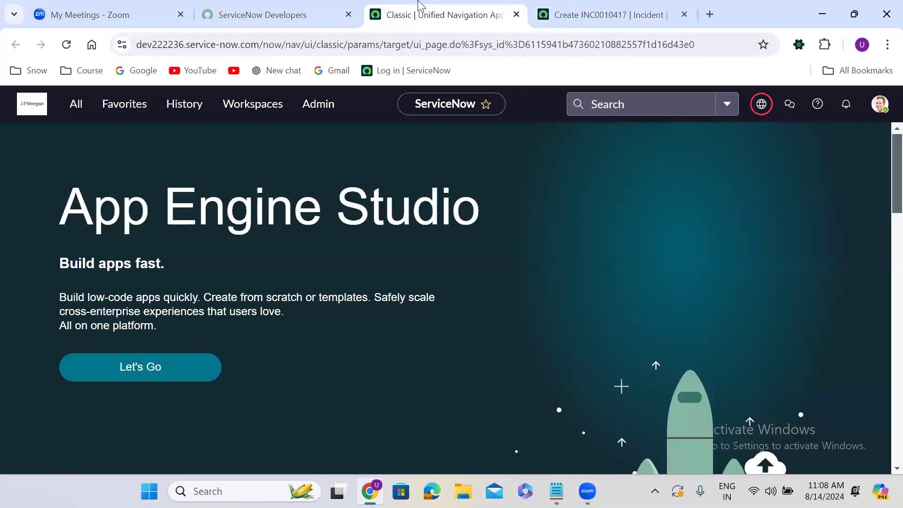
left_click(76, 106)
type("sys_us")
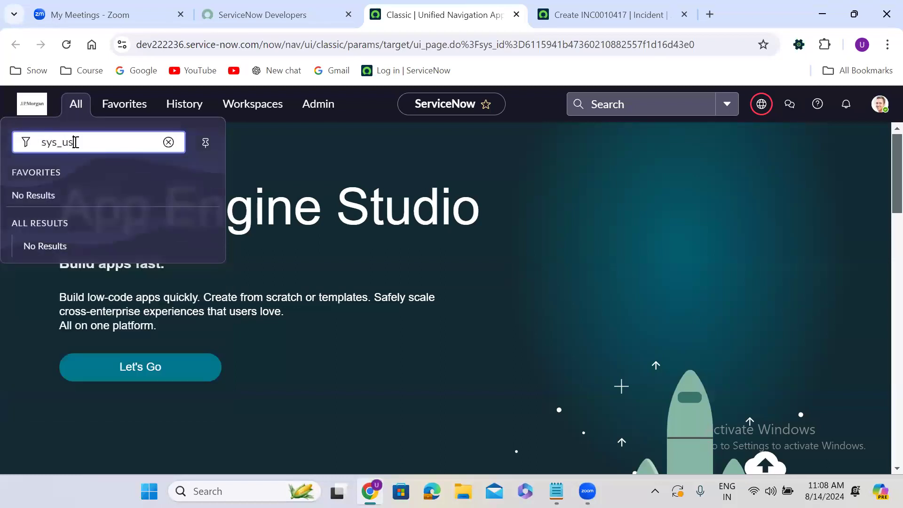
type("er.FORM")
key("Return")
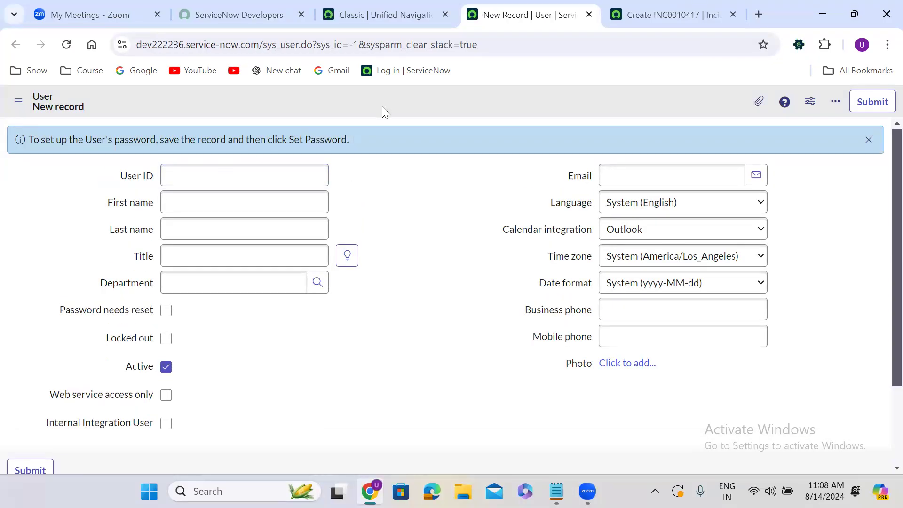
Return to the instance home page and open a new problem form by entering problem.FORM in the navigator filter
left_click(396, 10)
left_click(77, 106)
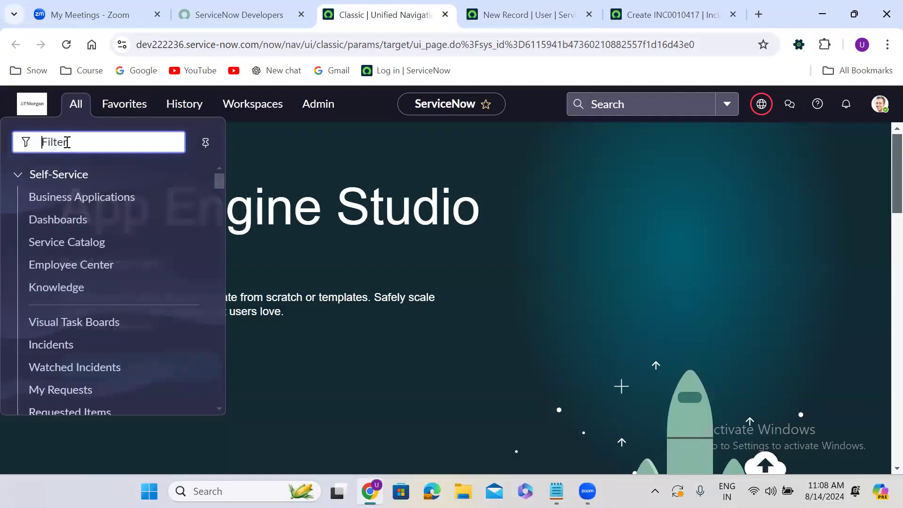
type("problem.")
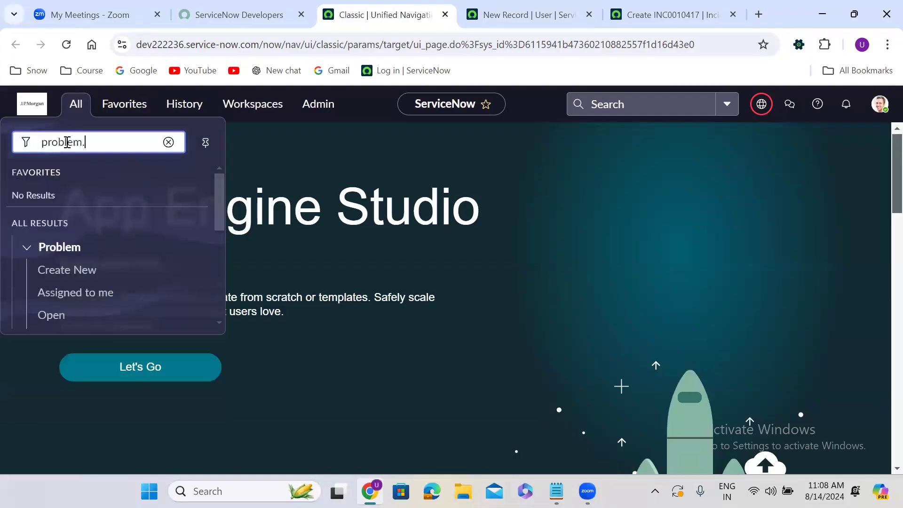
type("FORM")
key("Return")
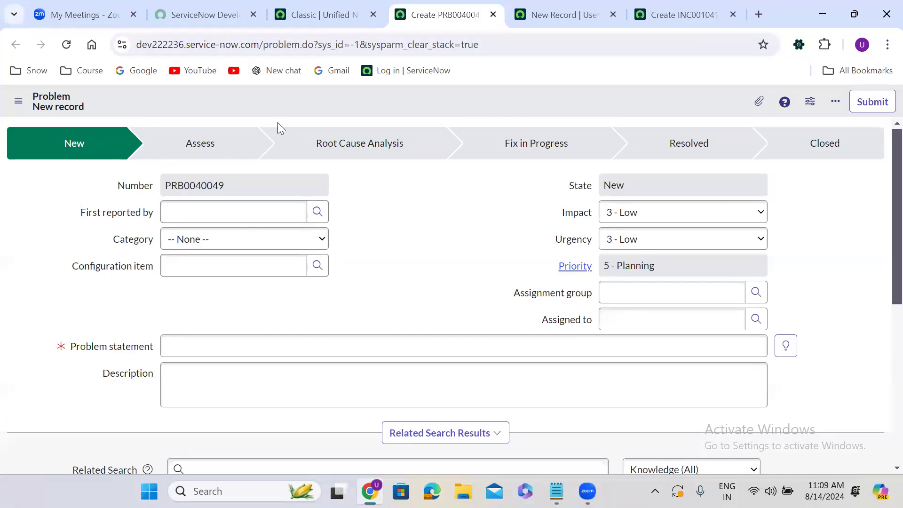
Try to open the incident form from the problem page with the slash command /incident.form
key("ctrl+slash")
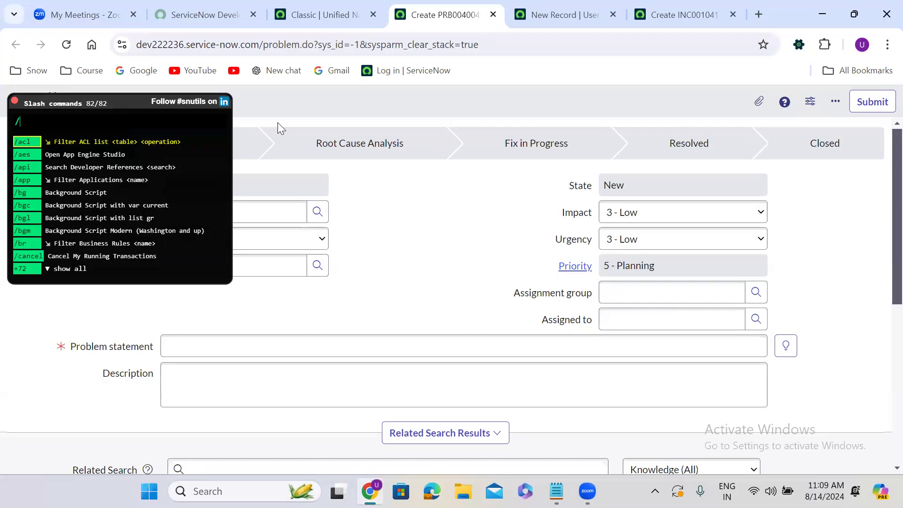
type("i")
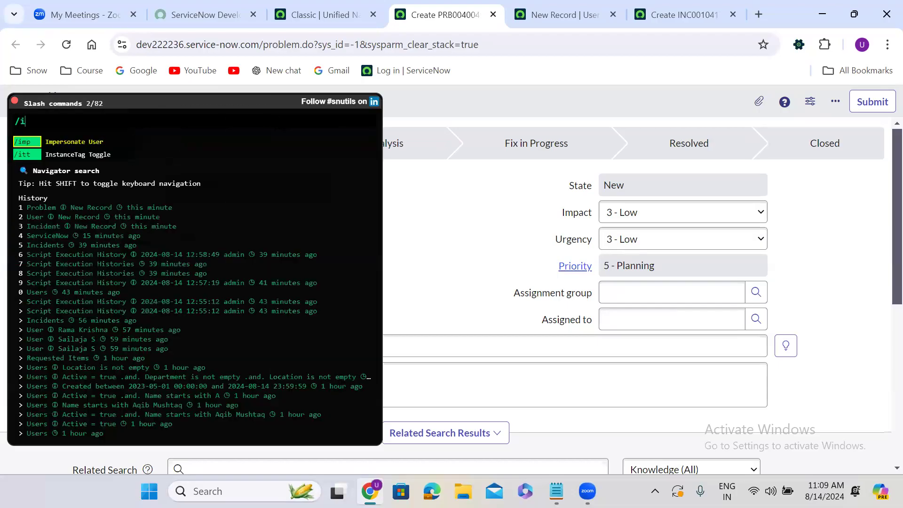
type("ncident")
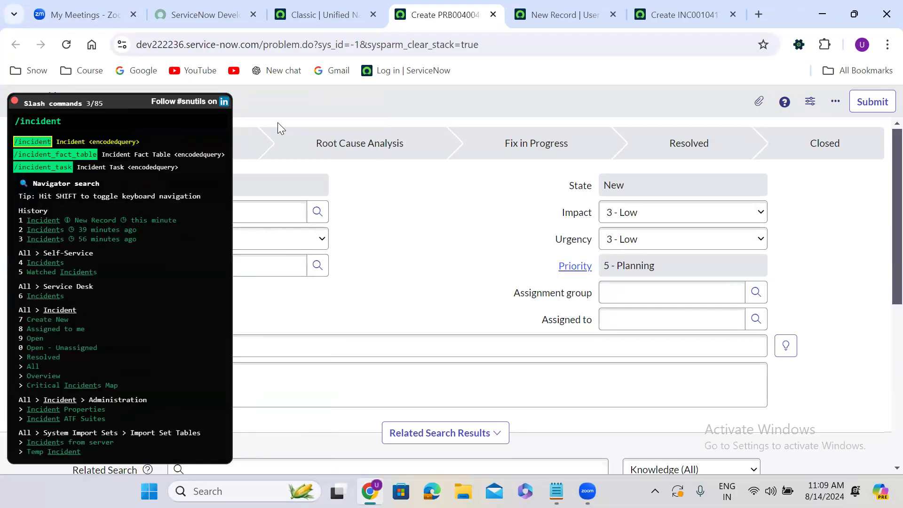
type(".form")
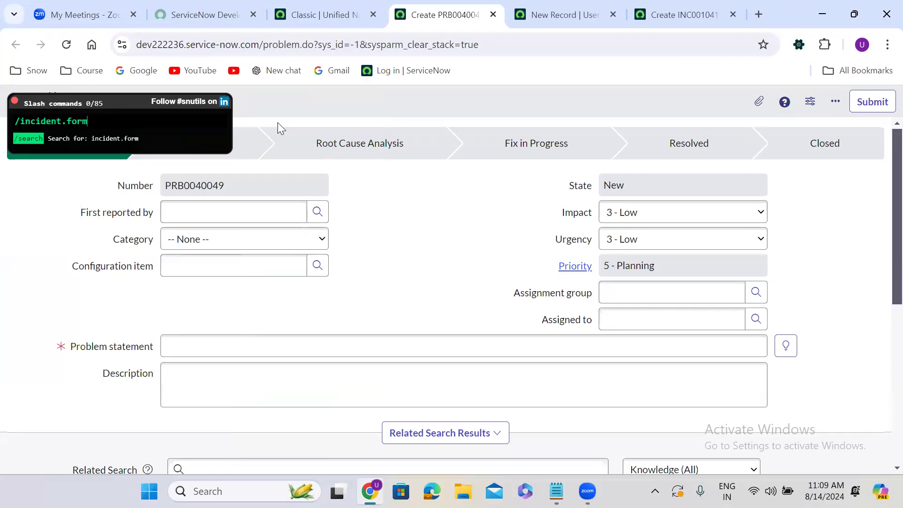
key("Return")
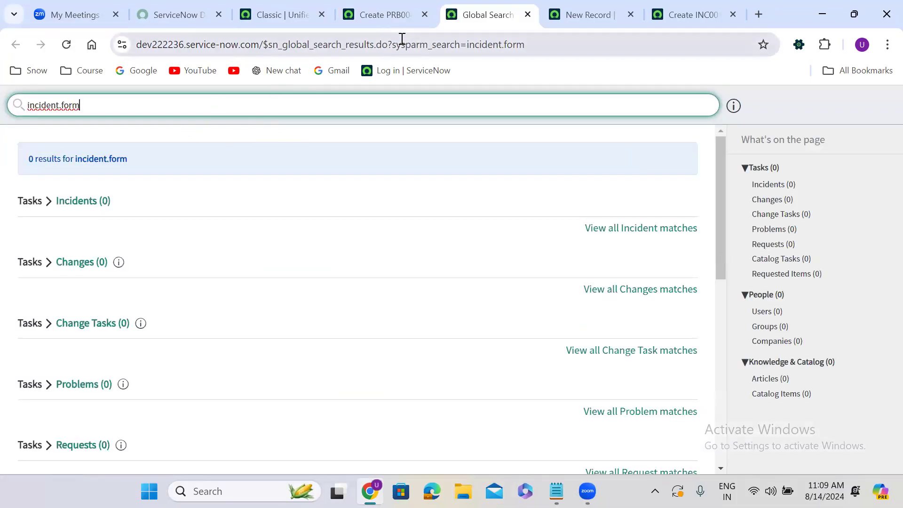
Return to the new problem form and open a new incident form with the slash command /incident.do
left_click(390, 3)
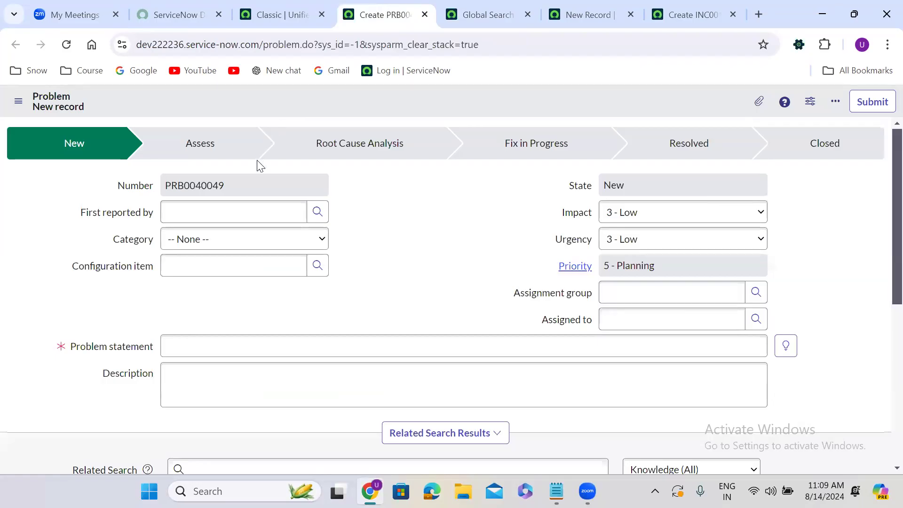
key("slash")
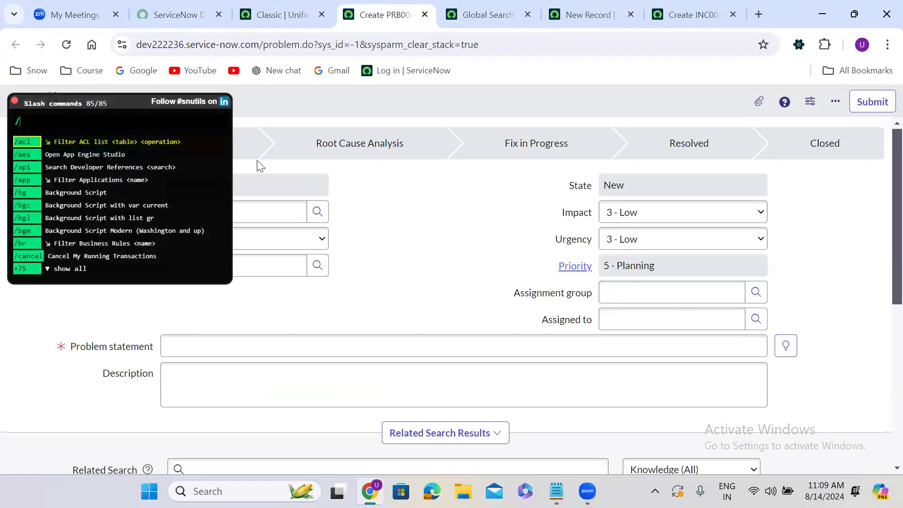
type("incident.do")
key("Return")
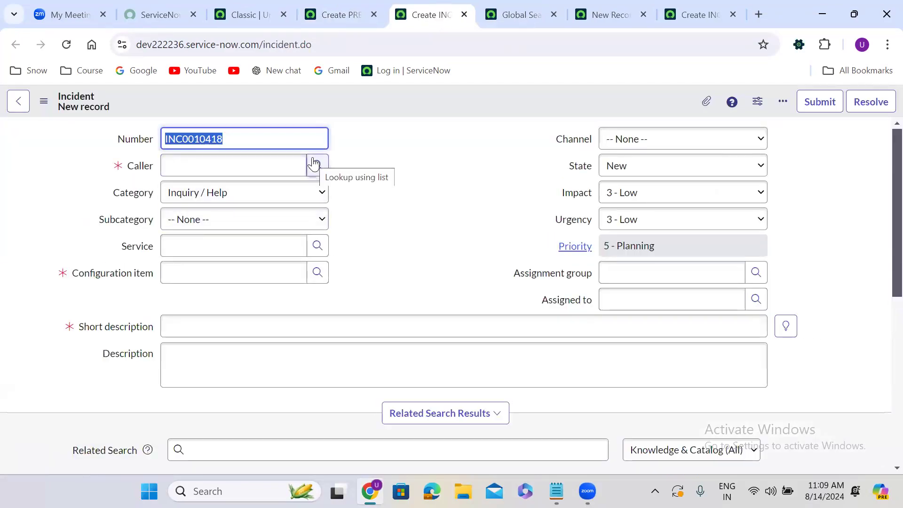
Close the newly opened incident form and open a new user form with the slash command /sys_user.do
left_click(463, 15)
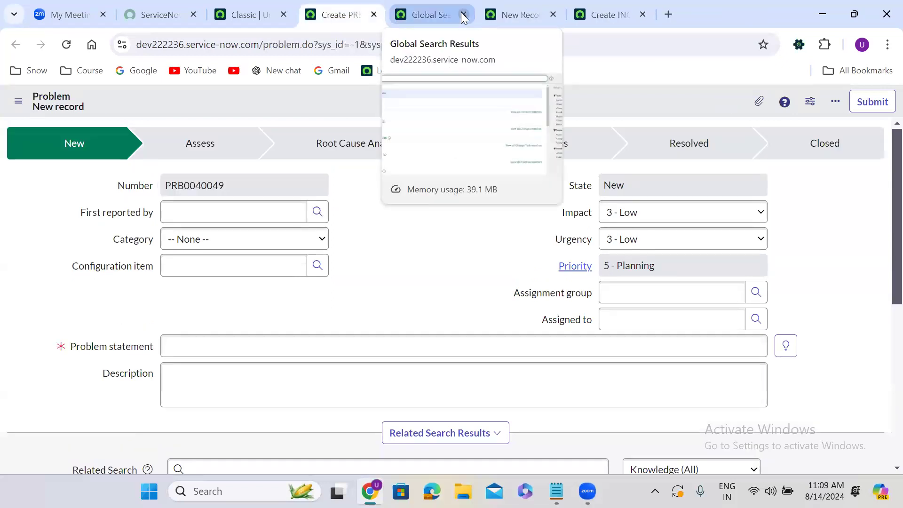
key("slash")
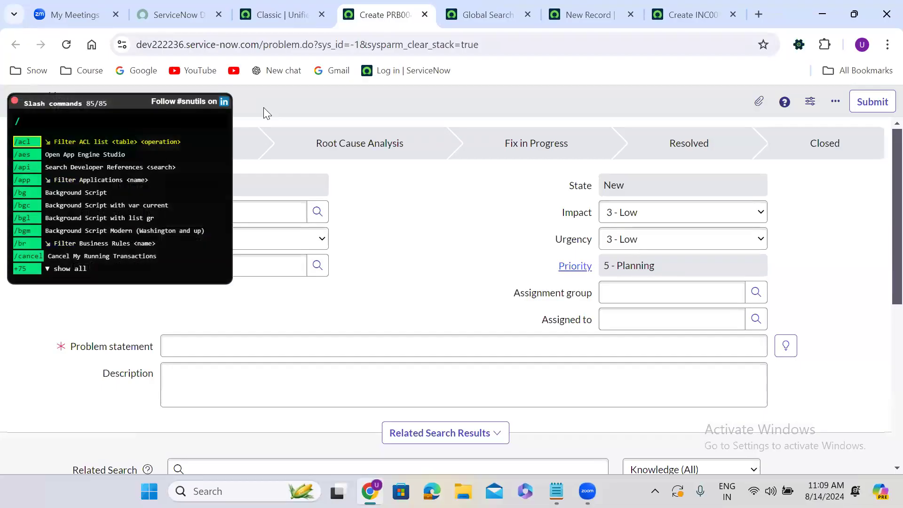
type("sys")
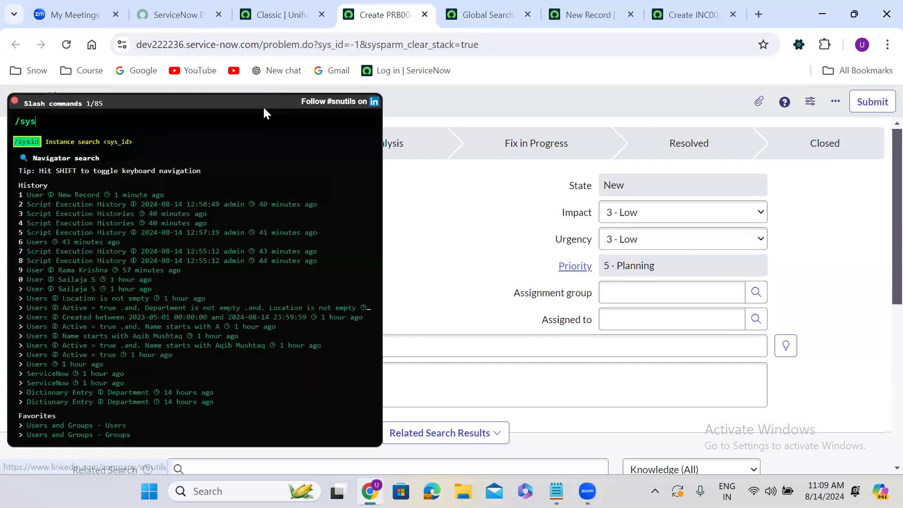
type("_user.do")
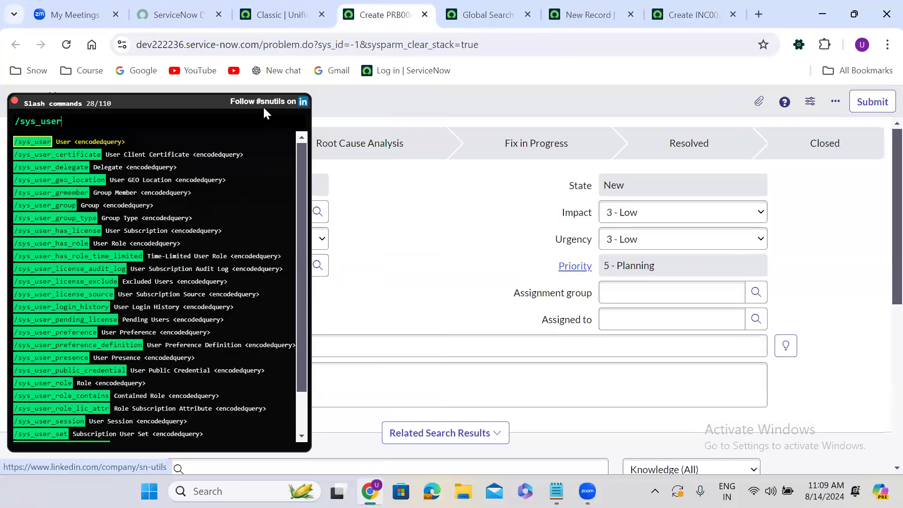
key("Return")
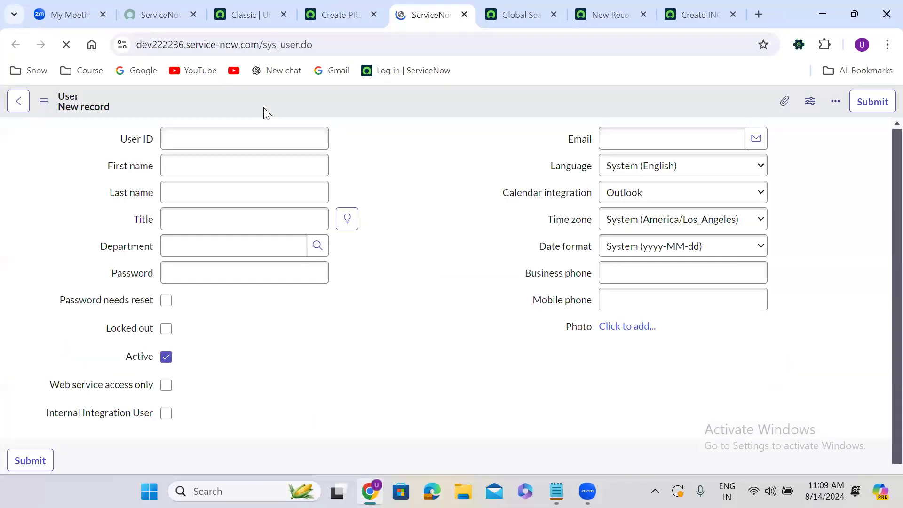
Close both user forms, the global search results and the problem form, leaving the first new incident form open
left_click(464, 16)
left_click(465, 16)
left_click(464, 16)
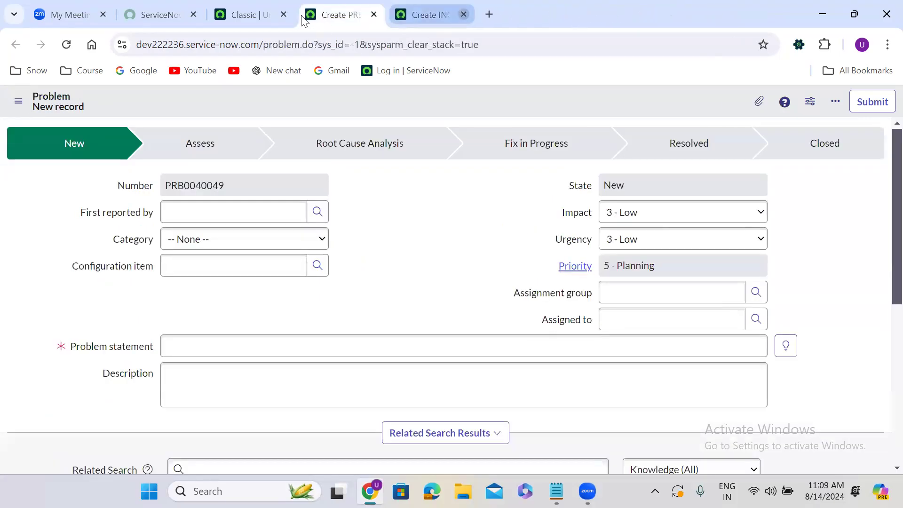
left_click(275, 12)
left_click(425, 15)
left_click(376, 15)
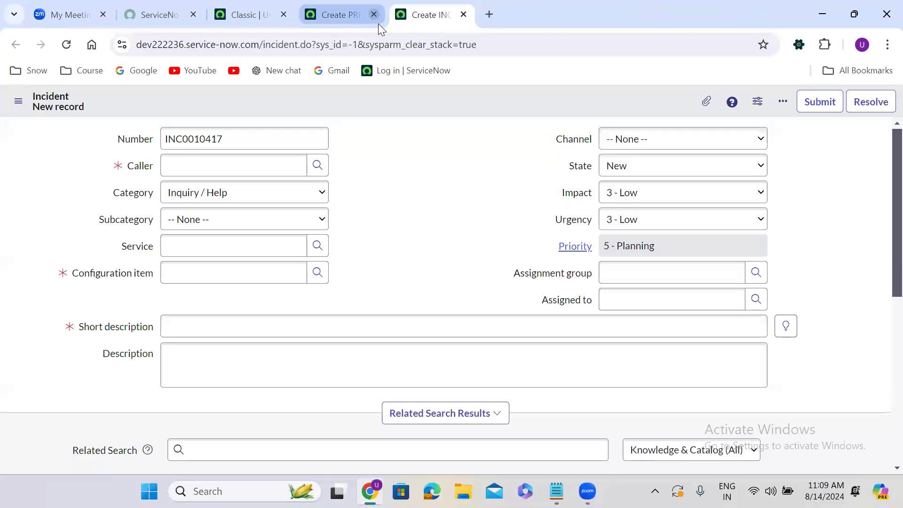
Examine the fields in the incident form's Notes, Related Records, Resolution Information and Aadhar Details sections
scroll(395, 174, "down", 10)
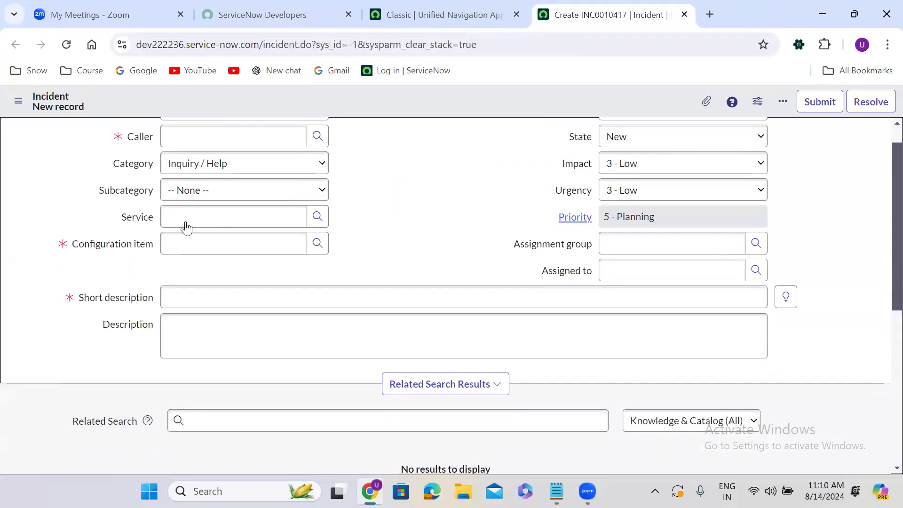
left_click(18, 235)
left_click(96, 228)
left_click(189, 300)
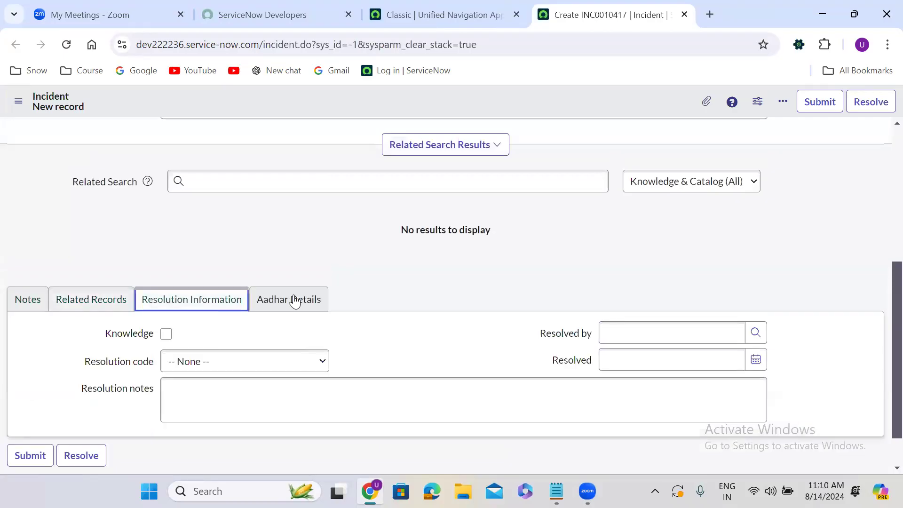
left_click(301, 301)
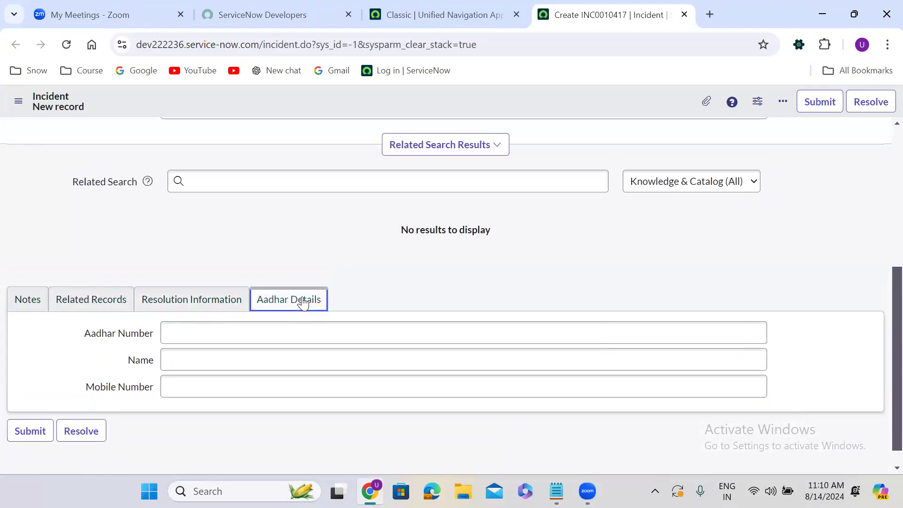
left_click(342, 291)
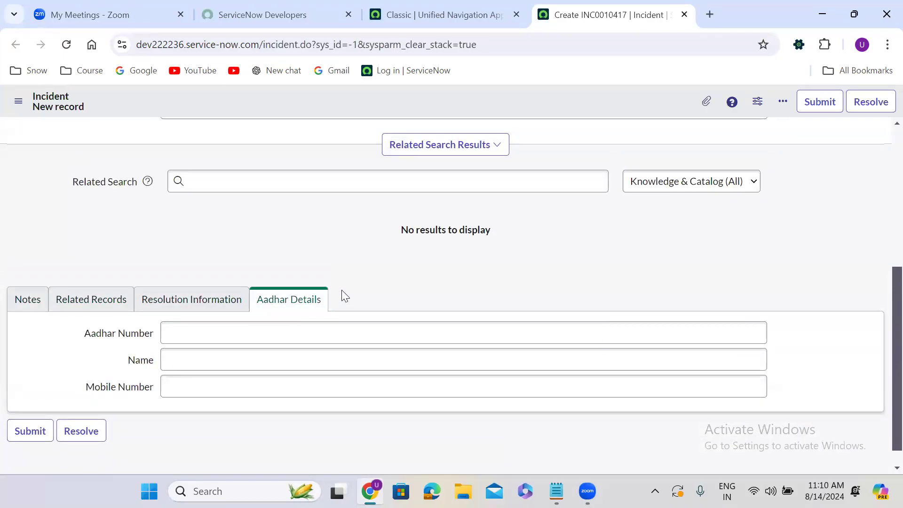
left_click(33, 299)
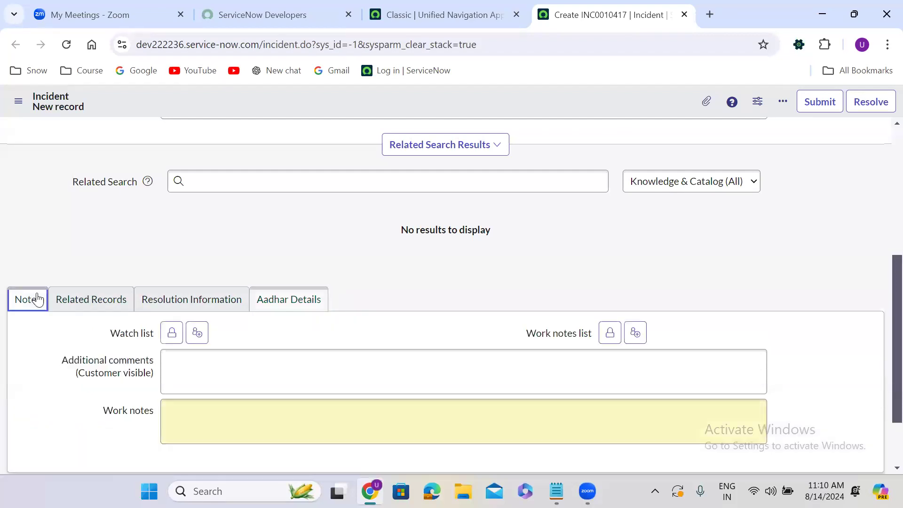
left_click(71, 301)
left_click(190, 301)
left_click(286, 303)
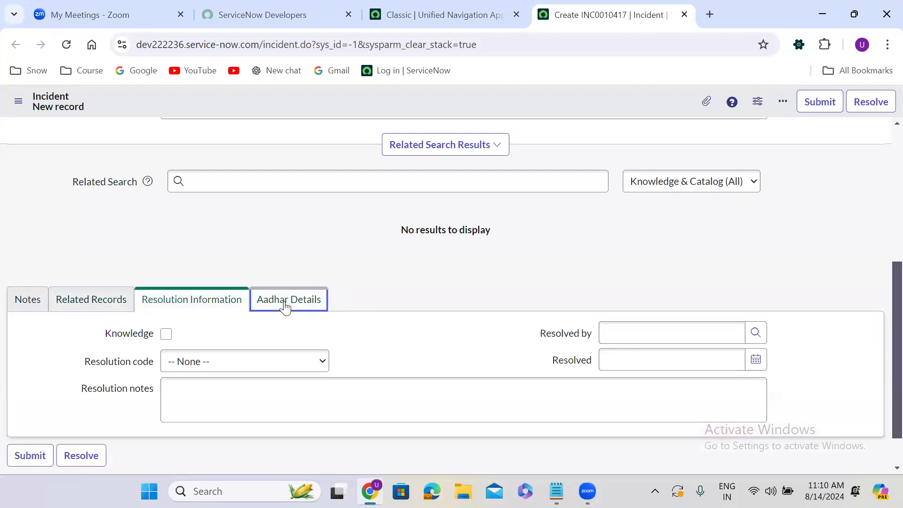
left_click(415, 287)
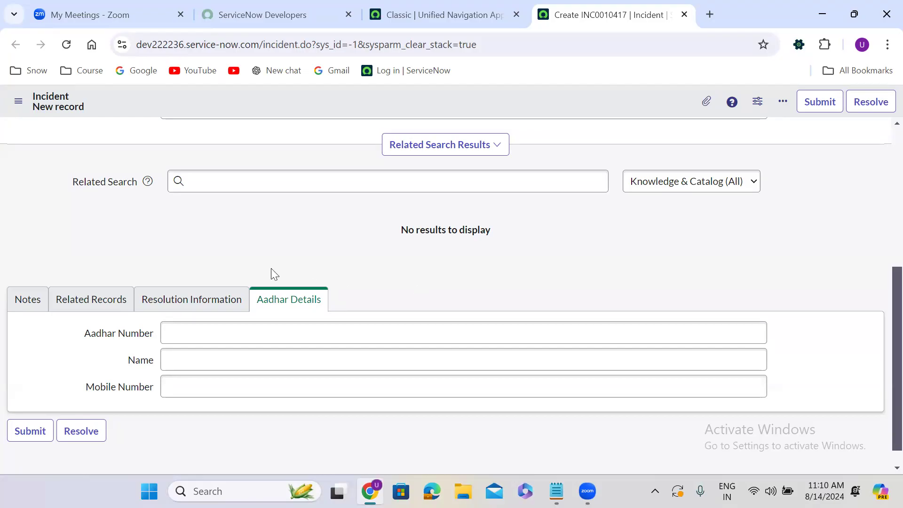
left_click(36, 300)
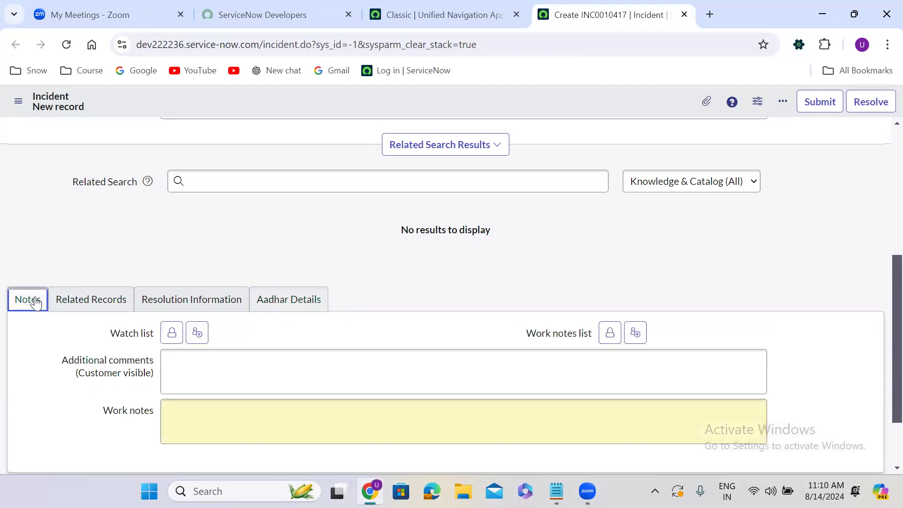
left_click(97, 308)
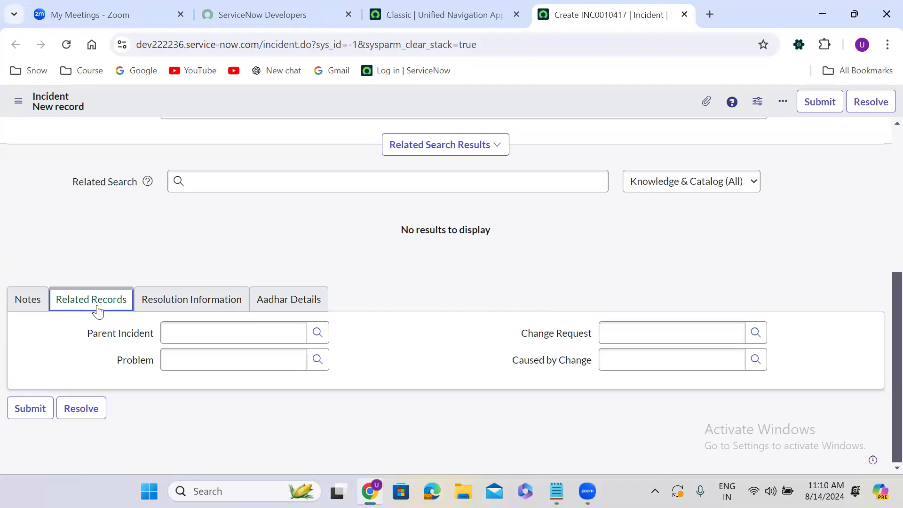
left_click(190, 308)
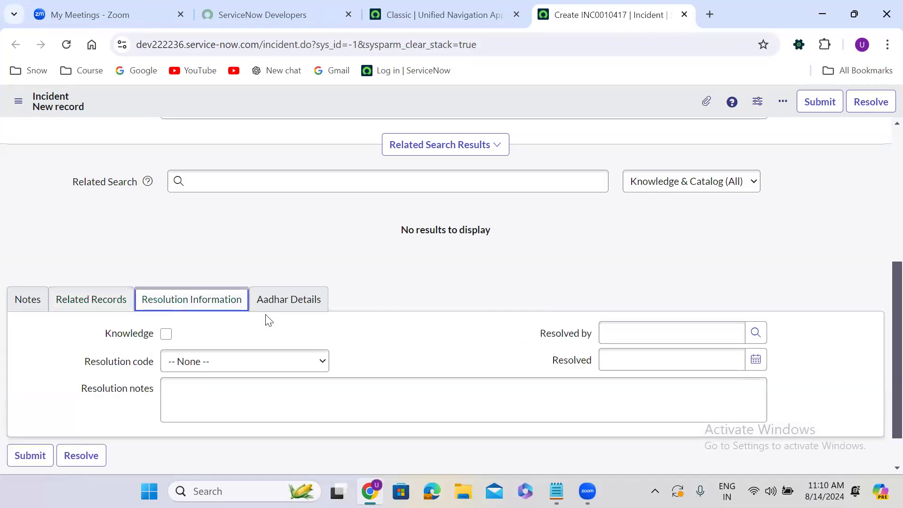
Review the incident form's Aadhar Details, Notes, Related Records and Resolution Information sections once more
left_click(290, 303)
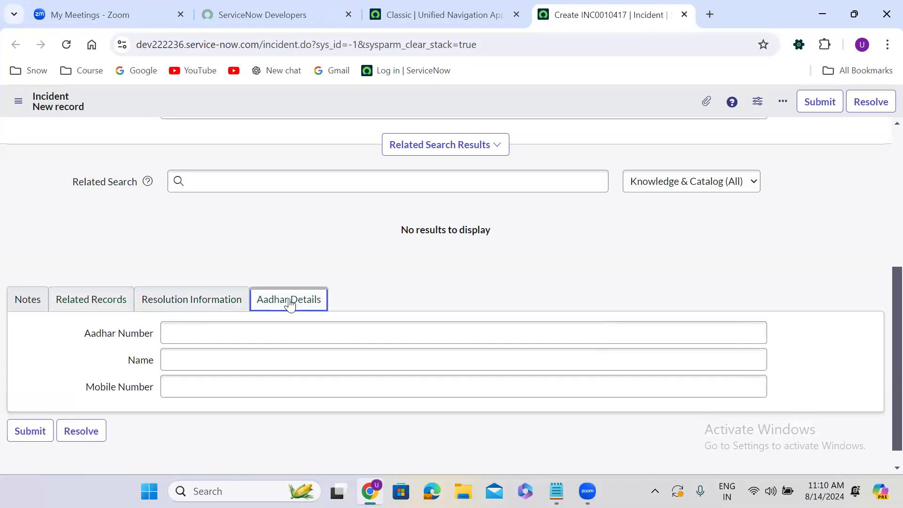
left_click(21, 311)
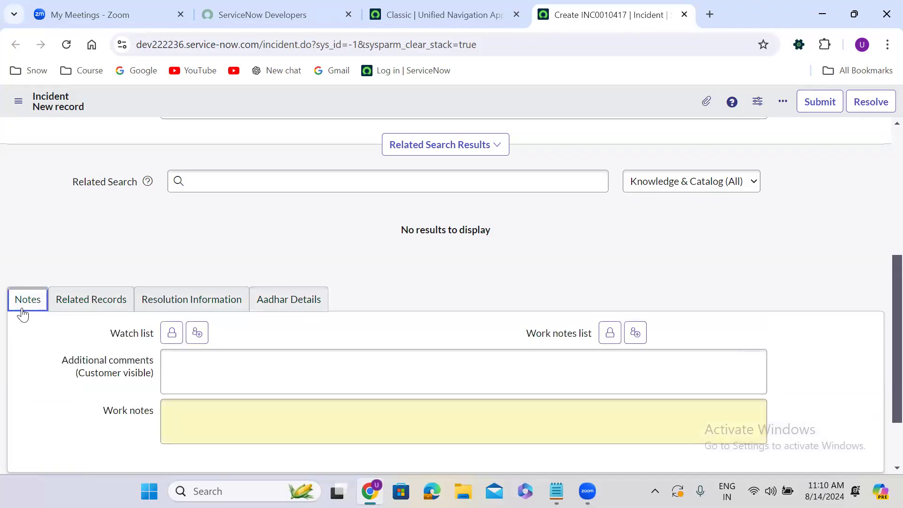
left_click(72, 302)
left_click(198, 295)
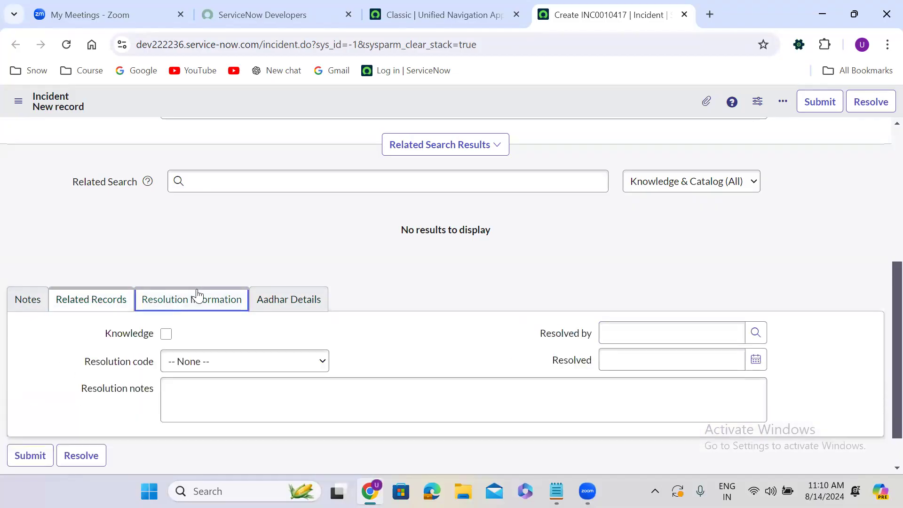
left_click(288, 301)
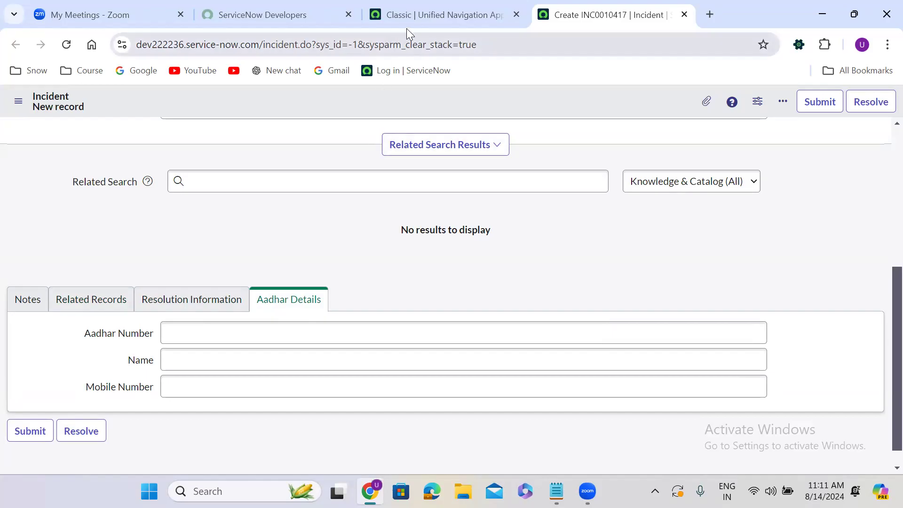
Open the Tables list with the slash command /tables and keep only the "Update name is not empty" condition
left_click(400, 15)
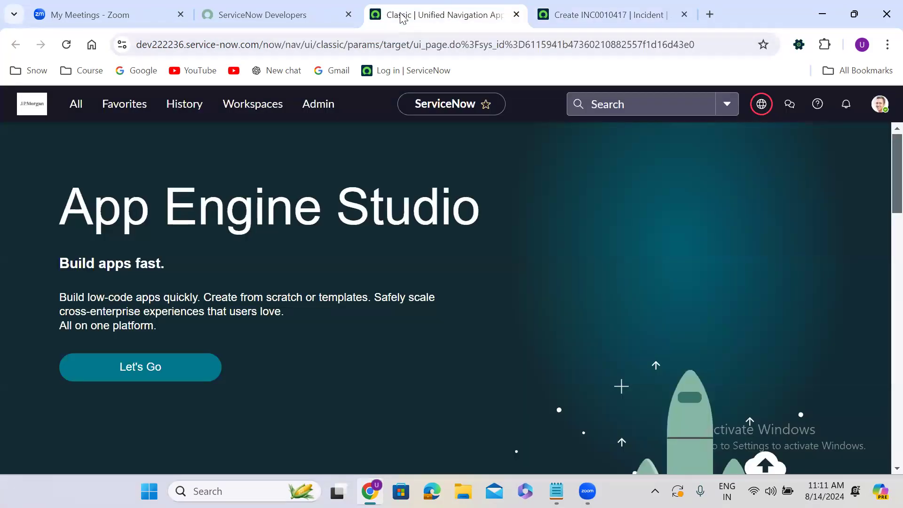
type("/tab")
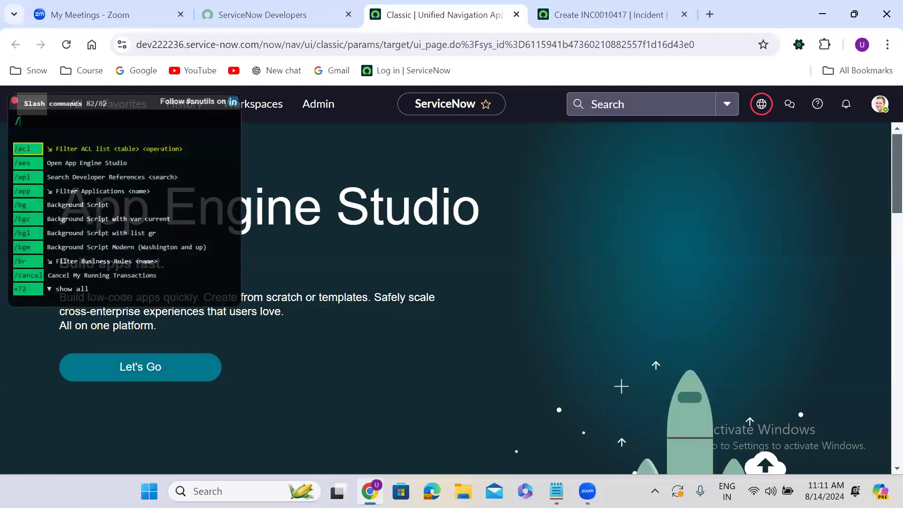
type("les")
key("Return")
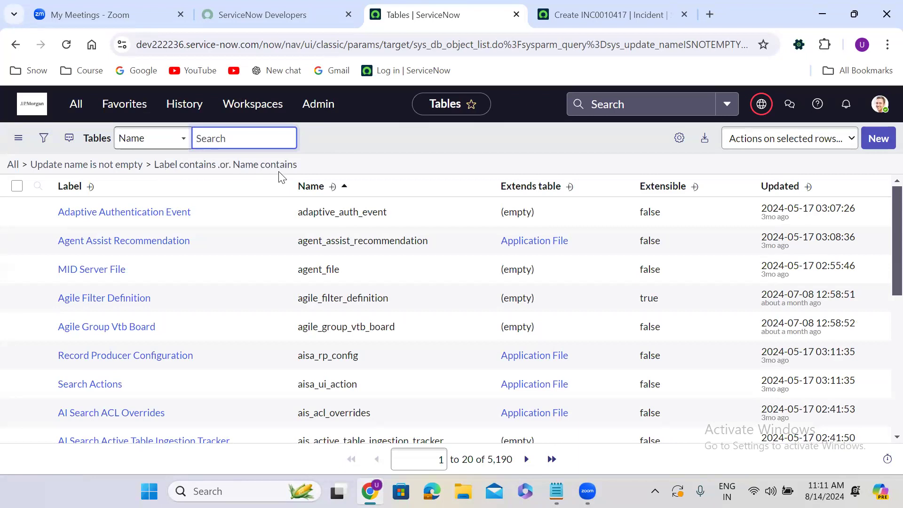
left_click(131, 165)
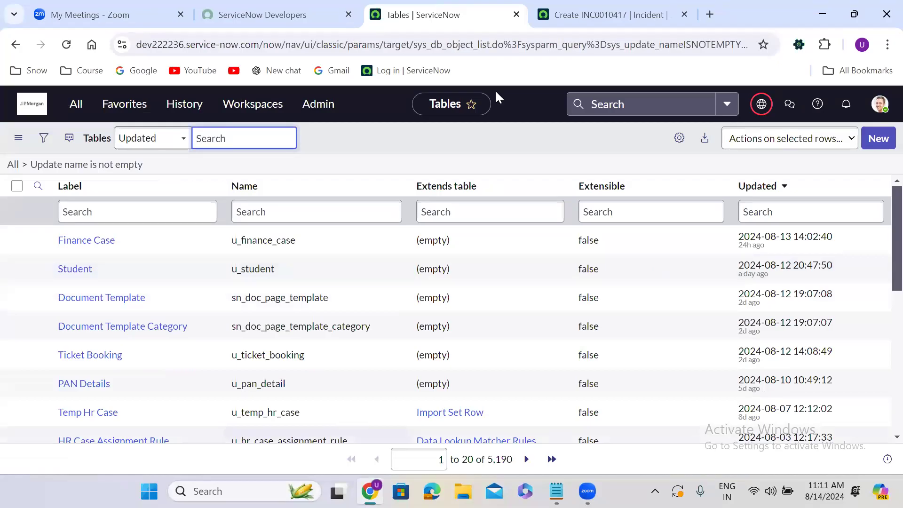
Close the incident form, locate the System Definition Tables module by filtering the navigator for "tables", and clear the filter
left_click(684, 14)
left_click(70, 106)
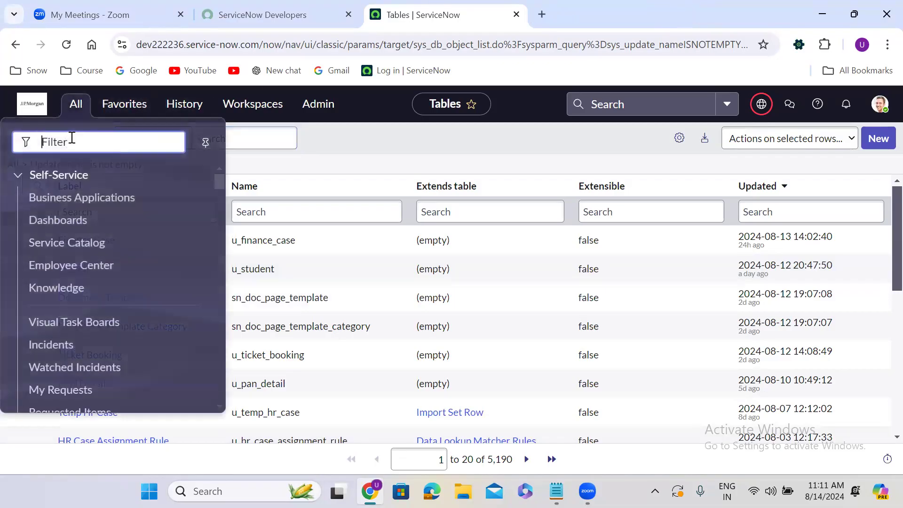
type("tables")
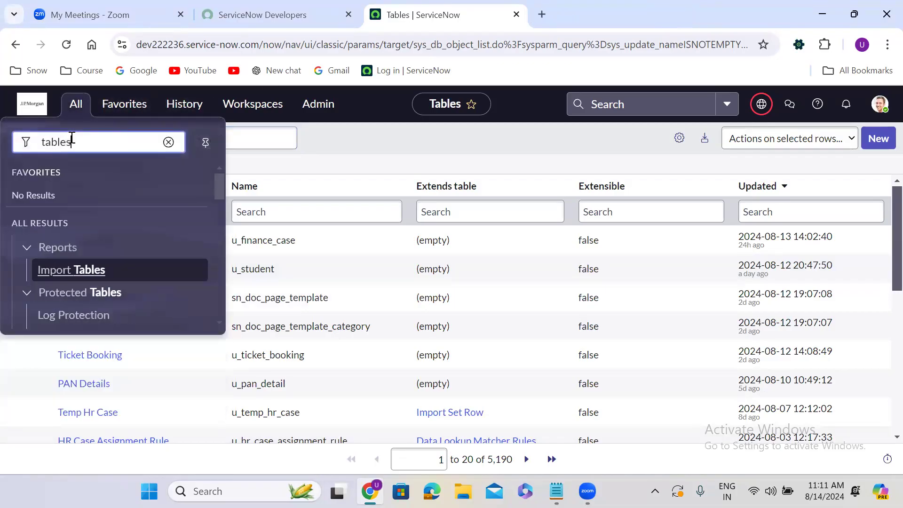
left_click_drag(222, 187, 224, 234)
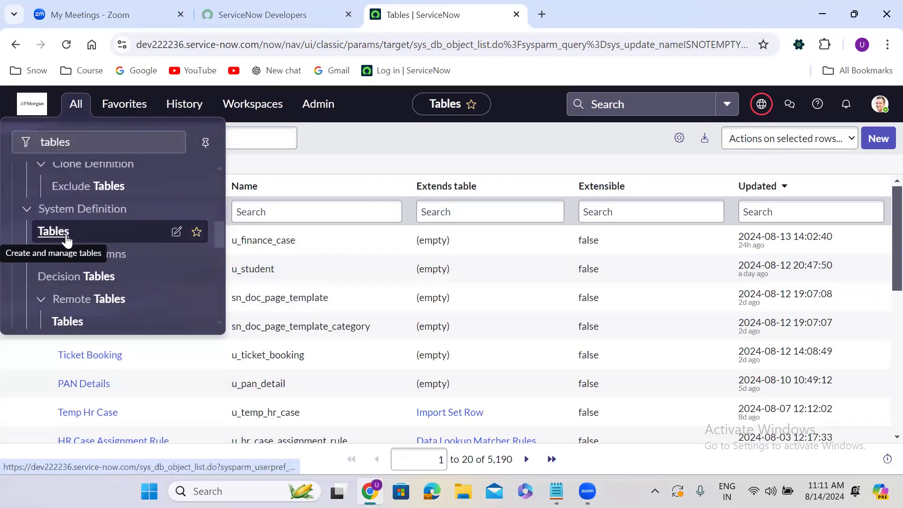
left_click(118, 138)
key("ctrl+a")
key("BackSpace")
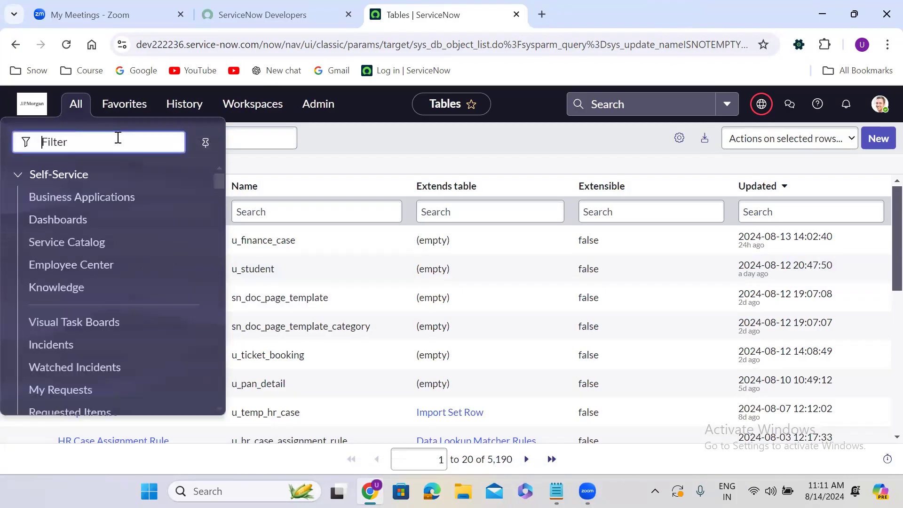
Reload the Tables list with the slash command /tables and remove the conditions after "Update name is not empty"
left_click(352, 159)
key("slash")
type("tables")
key("Return")
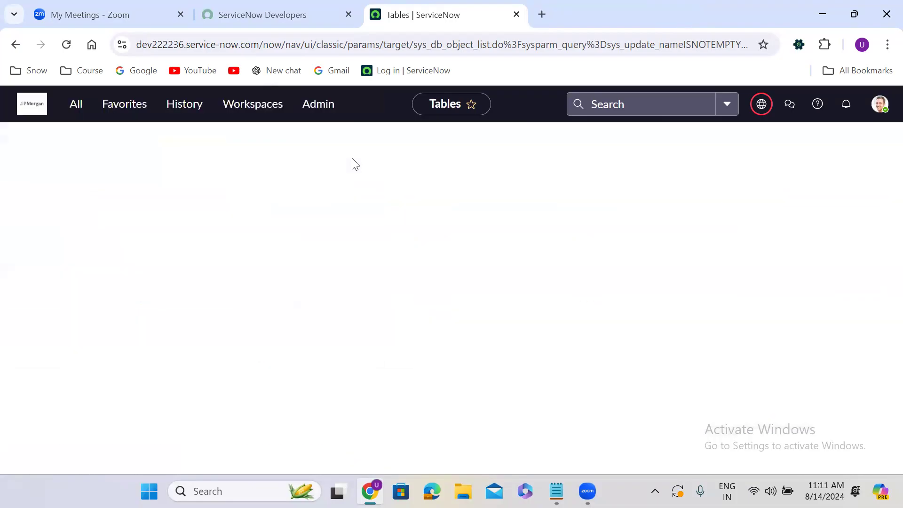
left_click(99, 165)
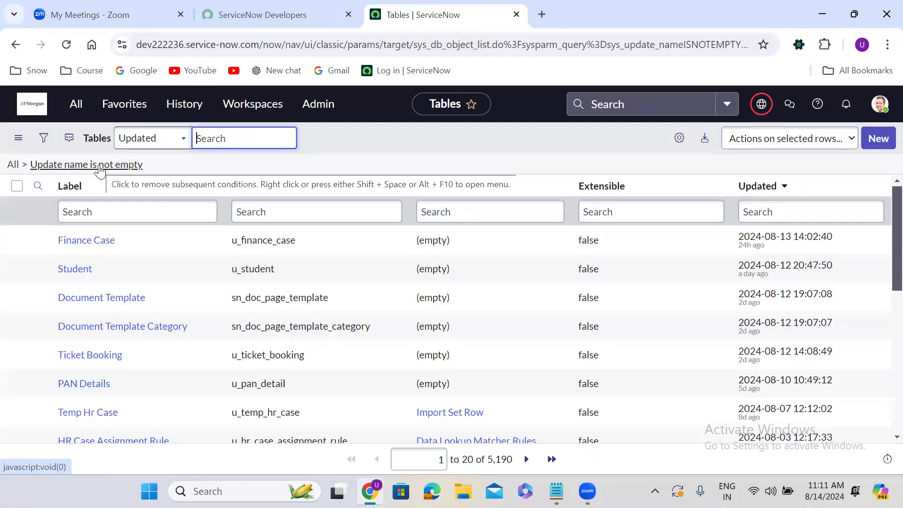
Open the Finance Case table record in a new browser tab and switch to it
right_click(38, 240)
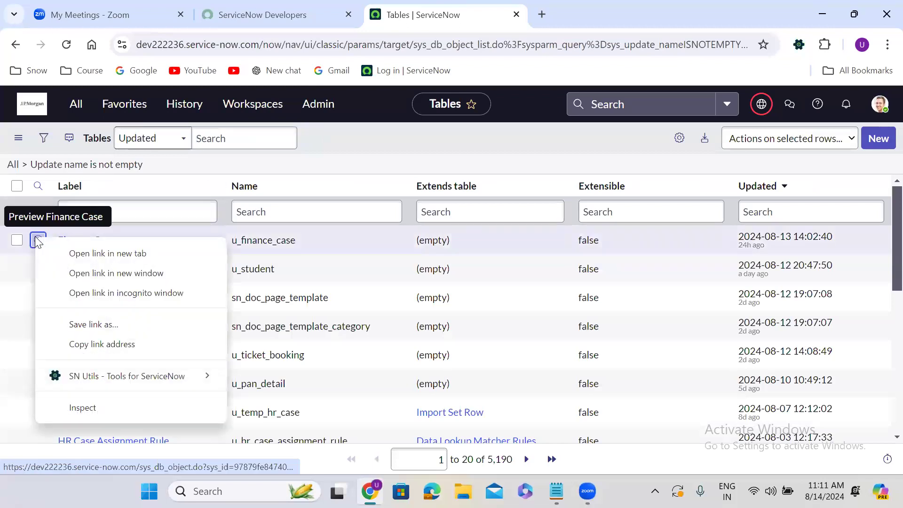
left_click(84, 254)
left_click(603, 6)
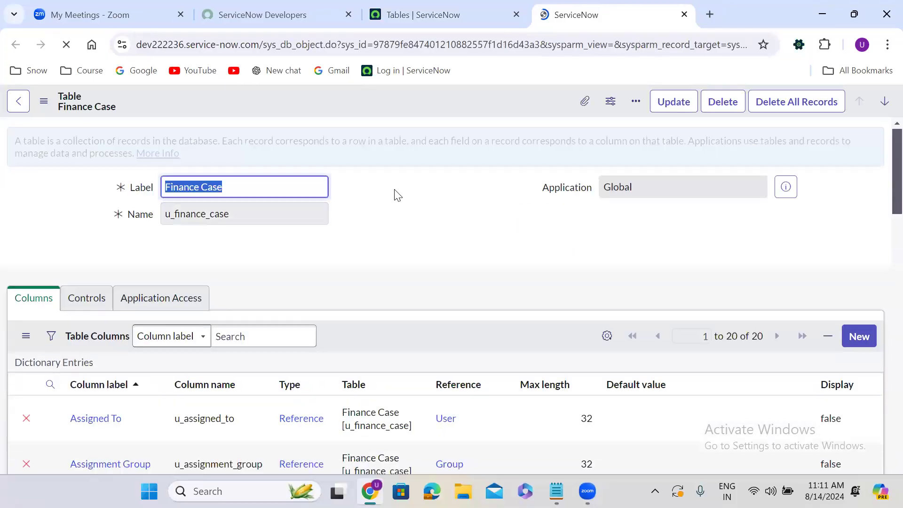
Open the Finance Case table's form in Form Builder from the related links and collapse the help on sections
left_click(368, 234)
scroll(365, 234, "down", 4)
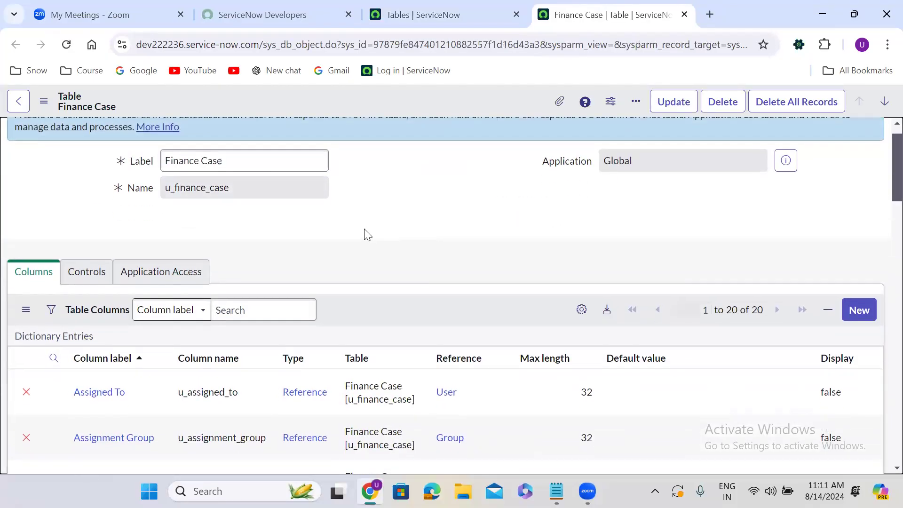
scroll(365, 229, "down", 1)
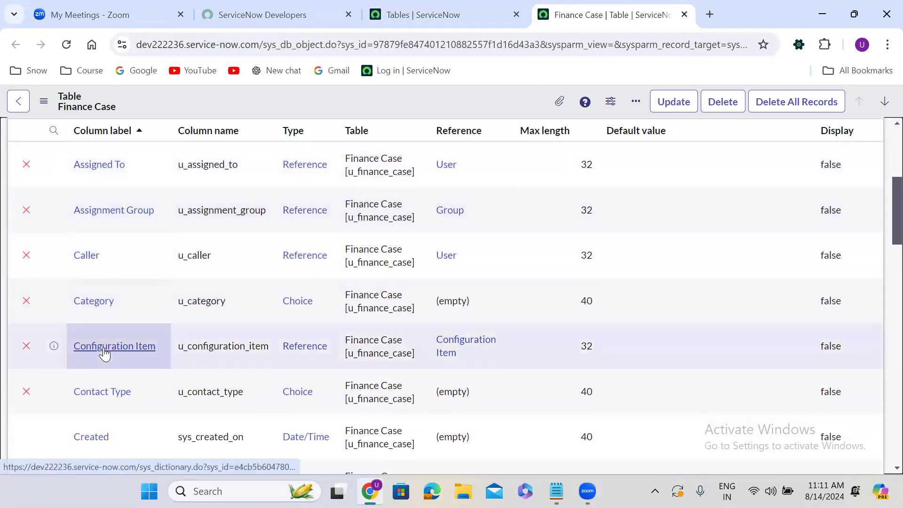
scroll(104, 348, "down", 1)
scroll(103, 348, "down", 12)
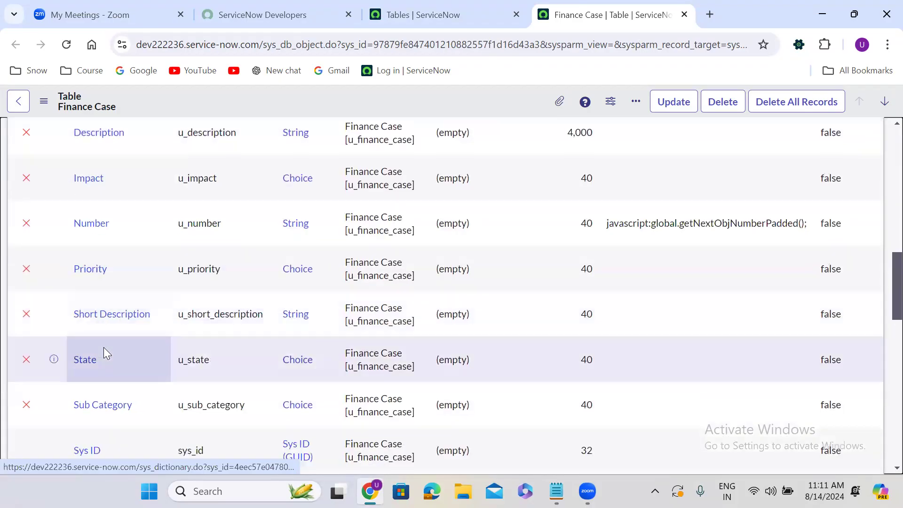
scroll(105, 354, "down", 7)
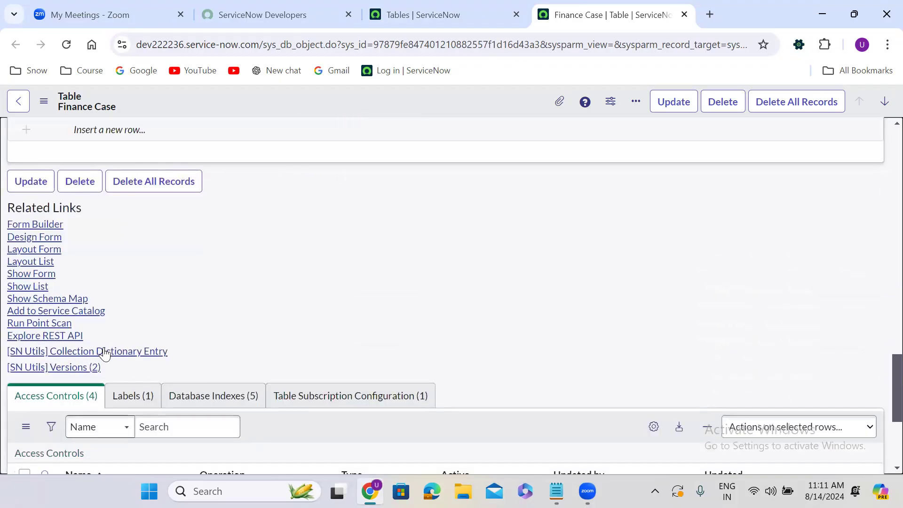
left_click(35, 227)
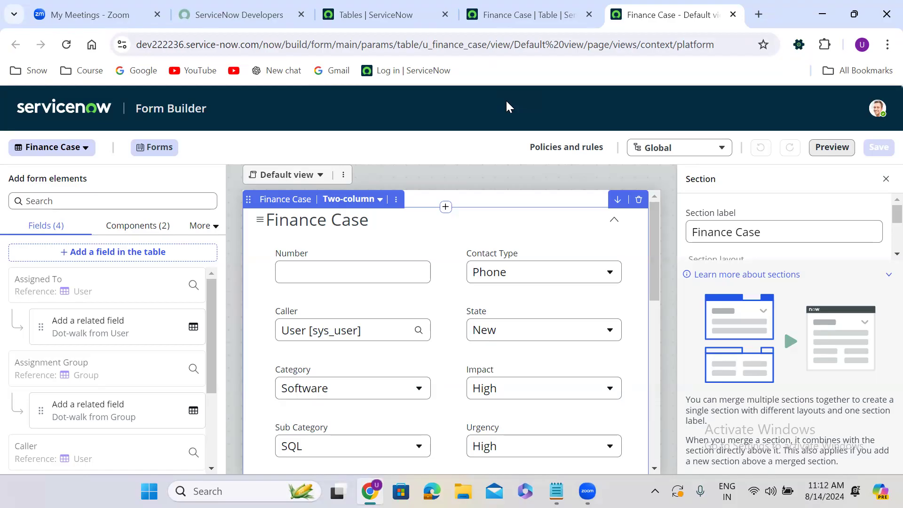
left_click(888, 274)
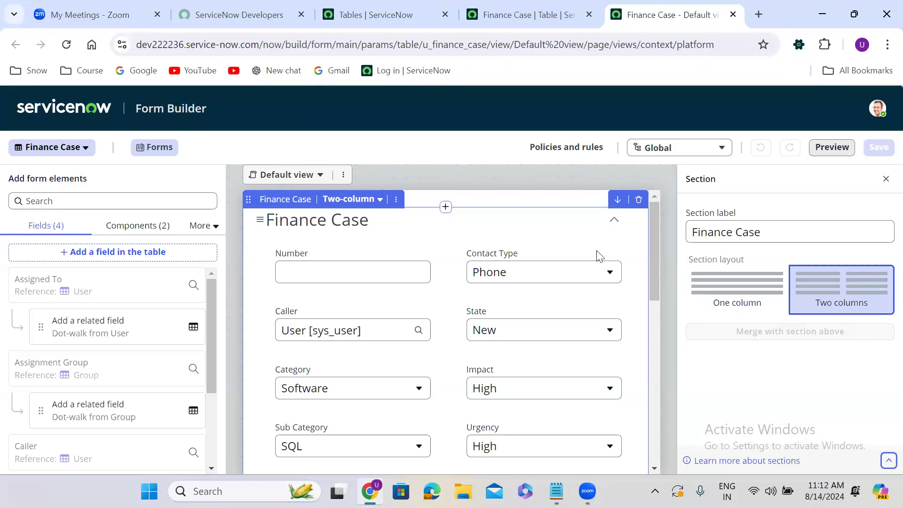
Add a new section at the end of the Finance Case form, below the Description field
mouse_move(442, 257)
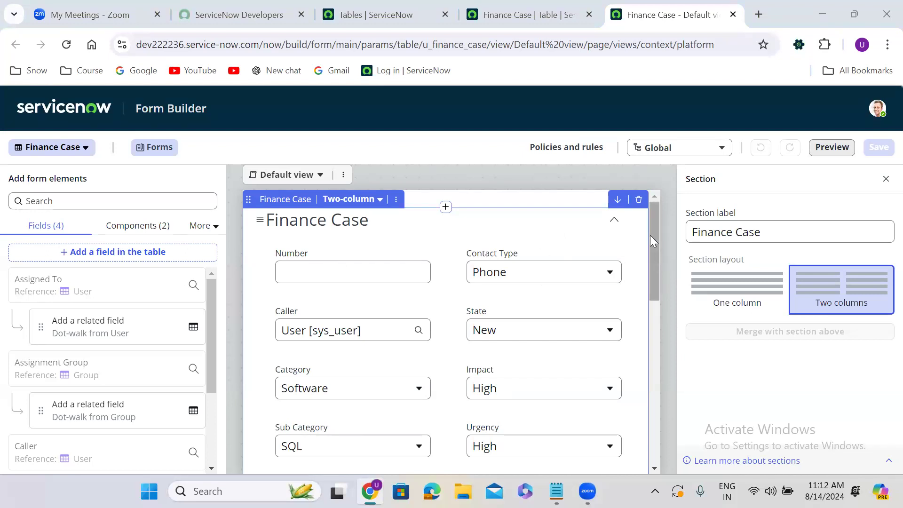
left_click_drag(655, 233, 669, 433)
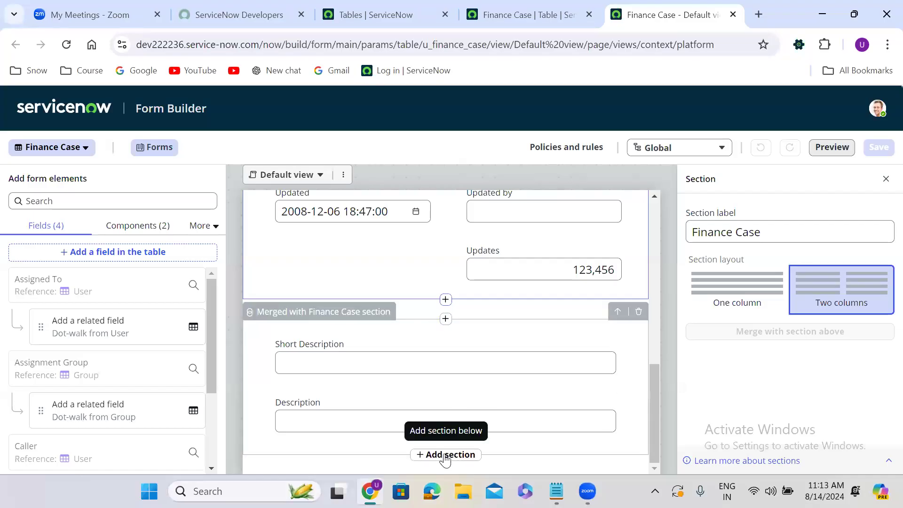
left_click(446, 455)
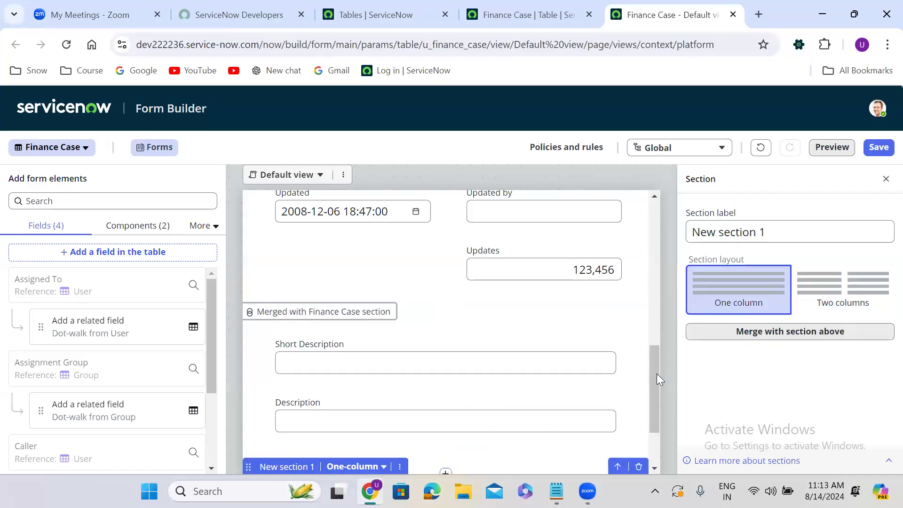
scroll(655, 378, "down", 3)
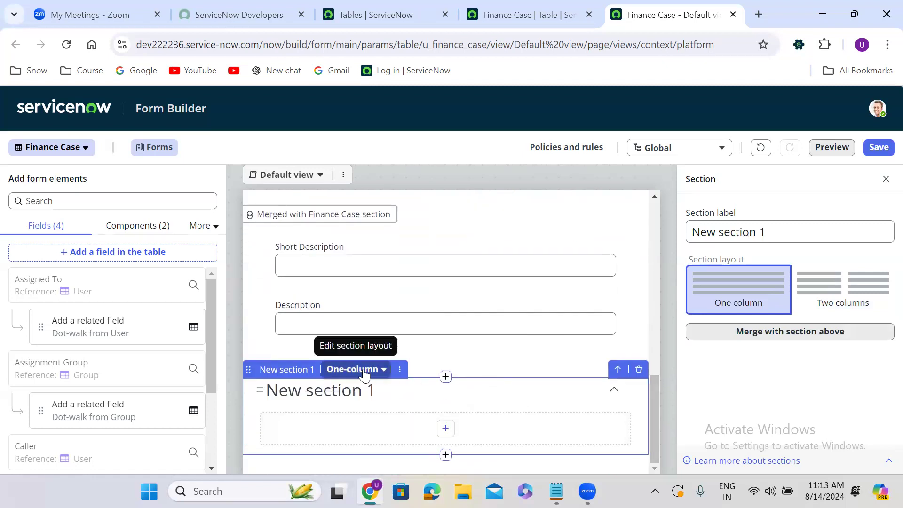
Label the new section Notes and change its layout to two columns
double_click(301, 375)
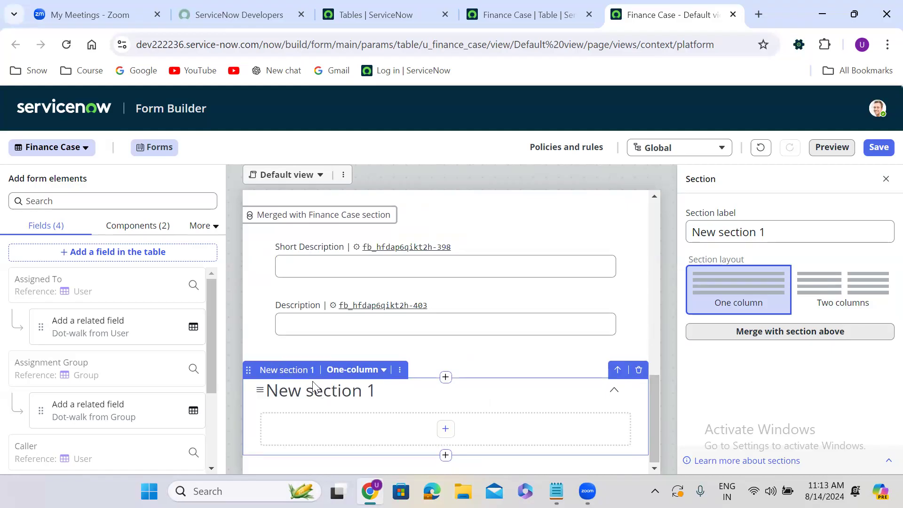
left_click(302, 372)
triple_click(354, 407)
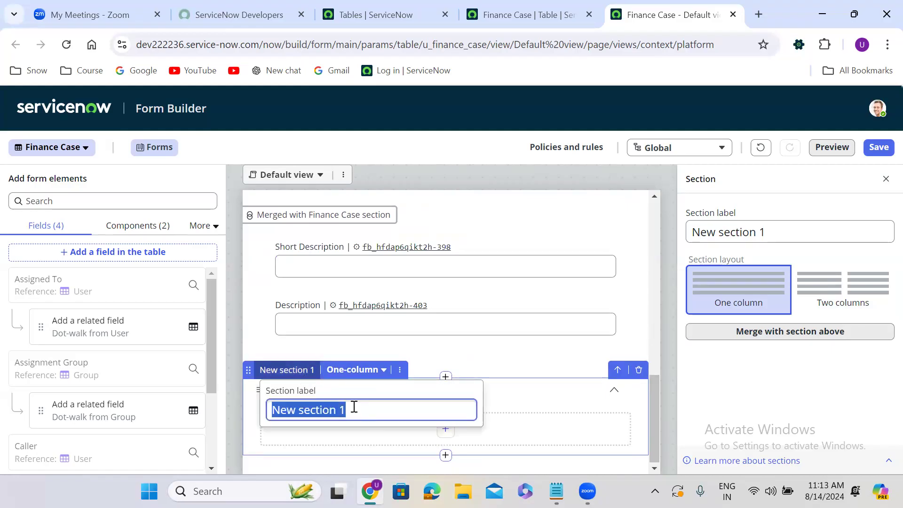
type("Notes")
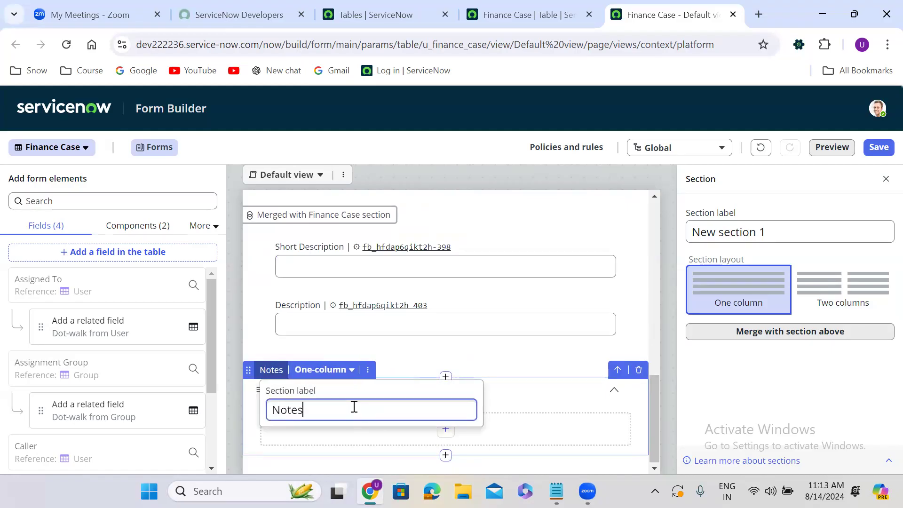
key("Return")
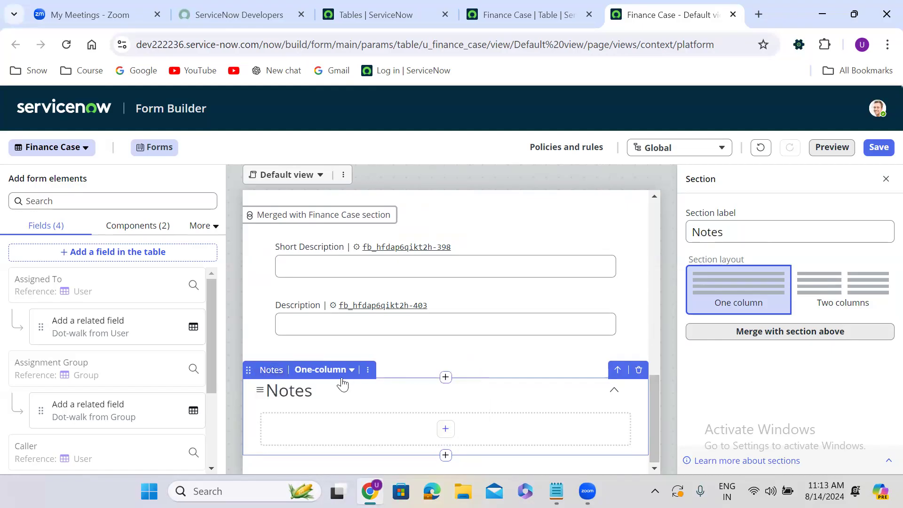
left_click(328, 372)
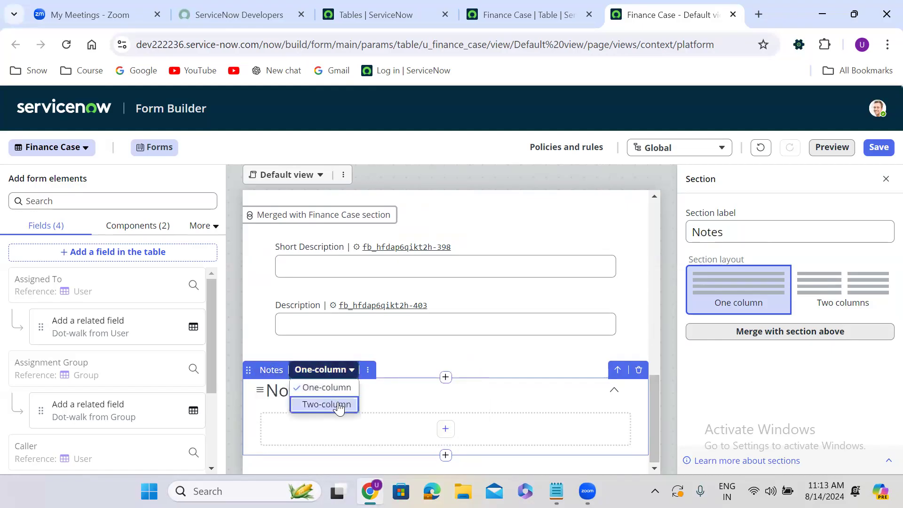
left_click(337, 405)
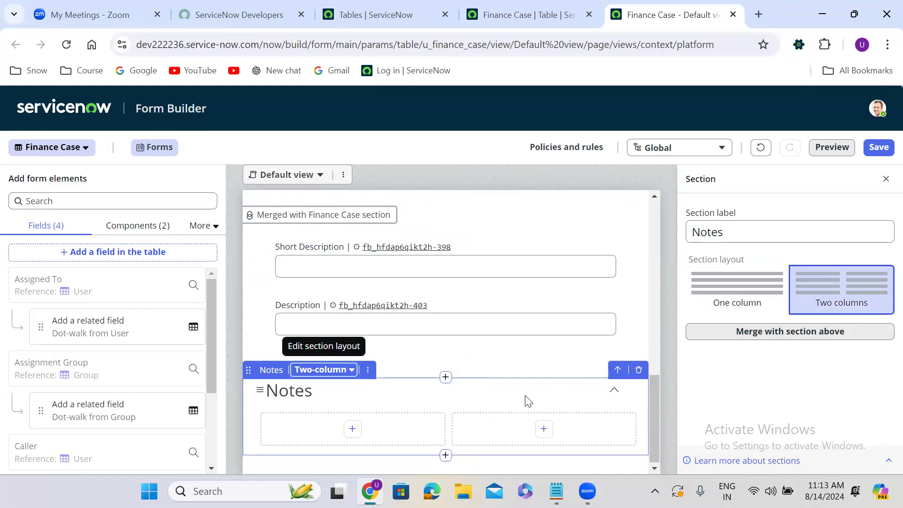
Start a new table field in the first column of the Notes section, labelled Watch List with type List
left_click_drag(655, 402, 654, 442)
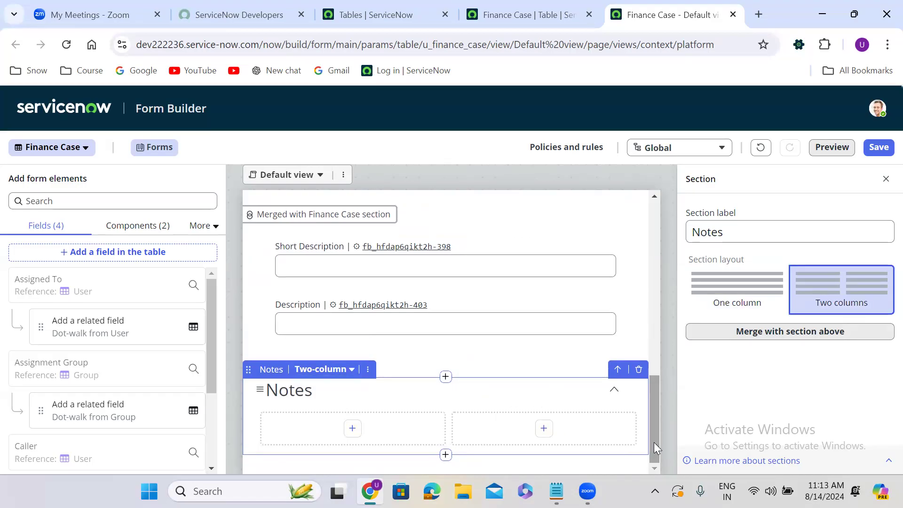
left_click(352, 428)
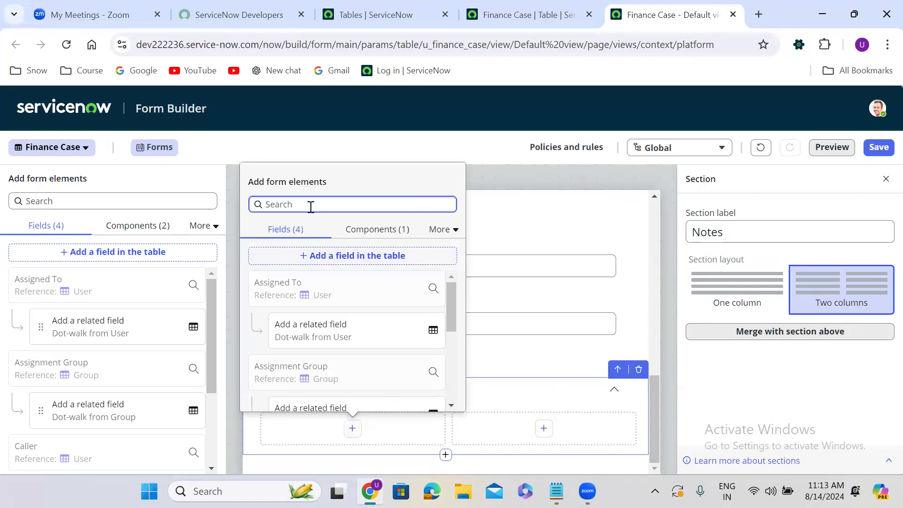
left_click(341, 255)
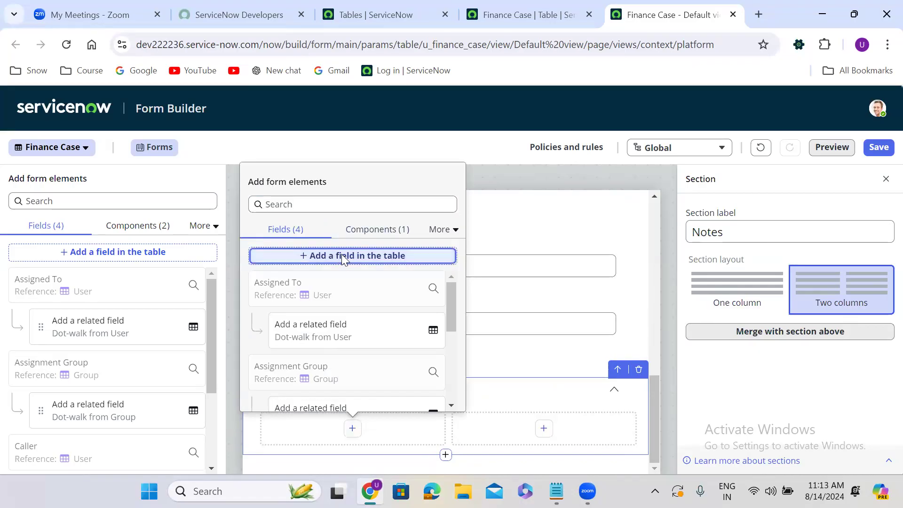
left_click(358, 242)
key("ctrl+a")
type("Wat")
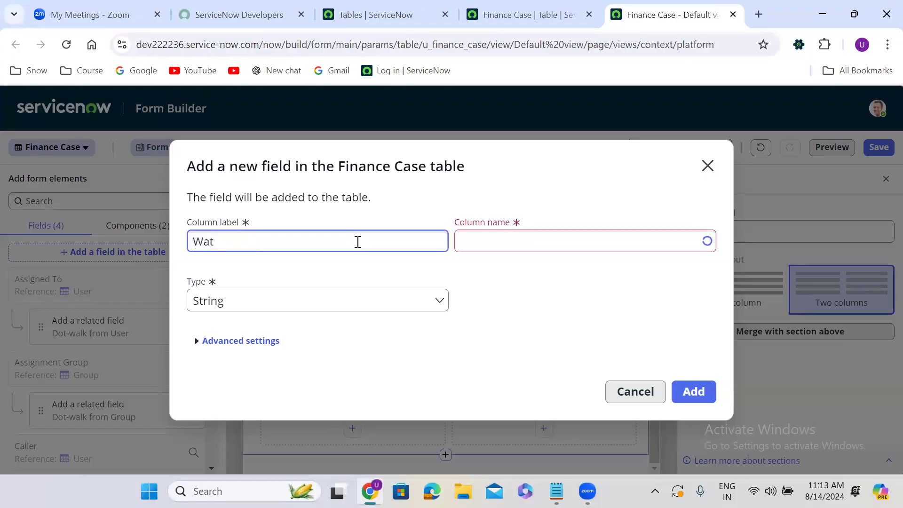
type("ch List")
left_click(272, 301)
type("list")
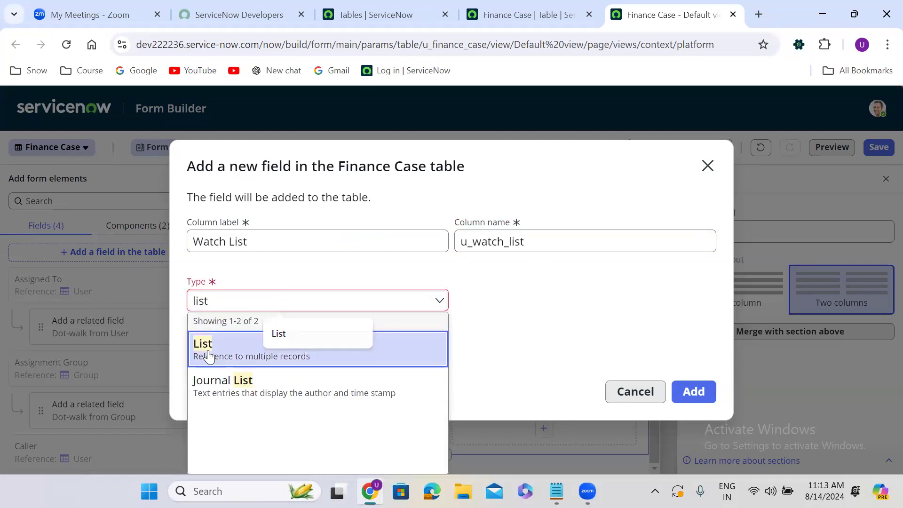
left_click(210, 351)
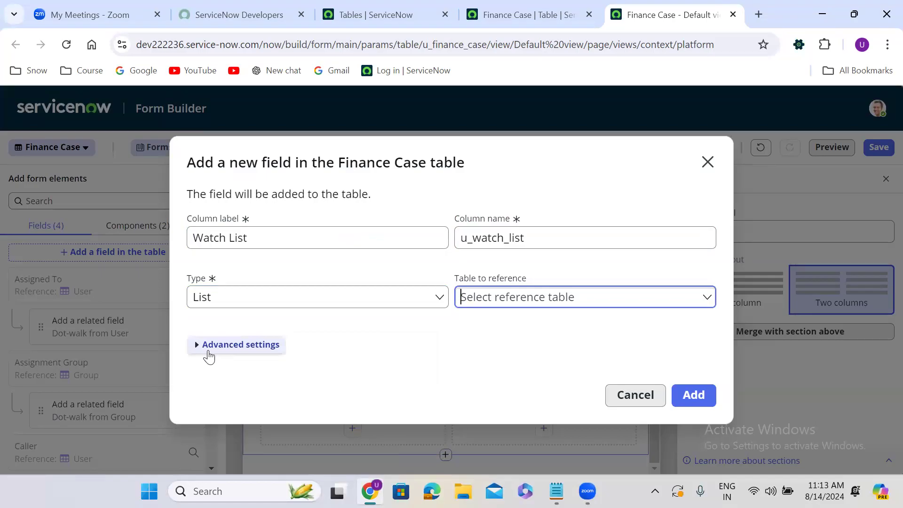
Make the Watch List field reference the User (sys_user) table and add it to the form
left_click(501, 293)
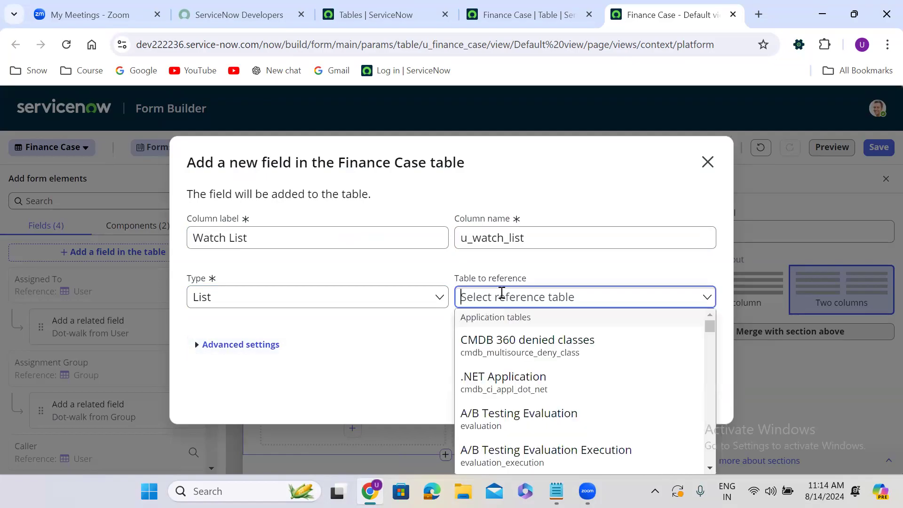
type("sys_user")
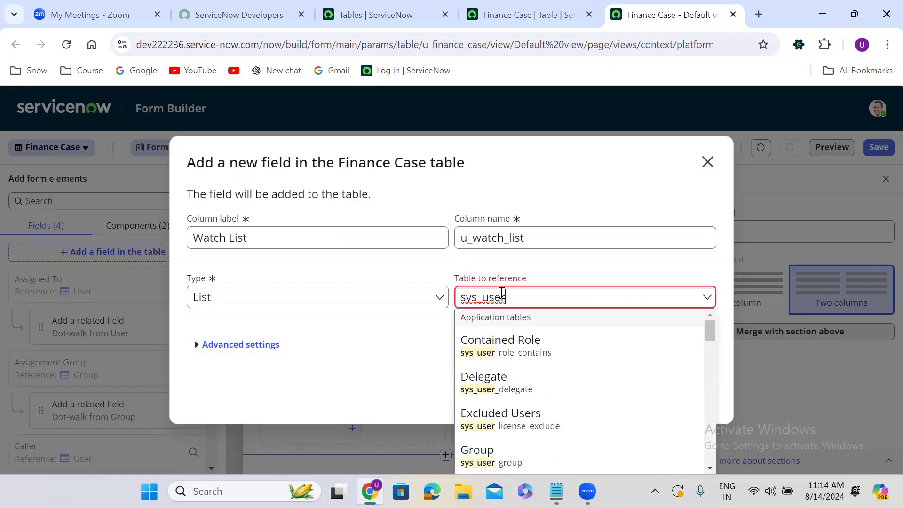
left_click_drag(709, 331, 709, 401)
left_click(530, 348)
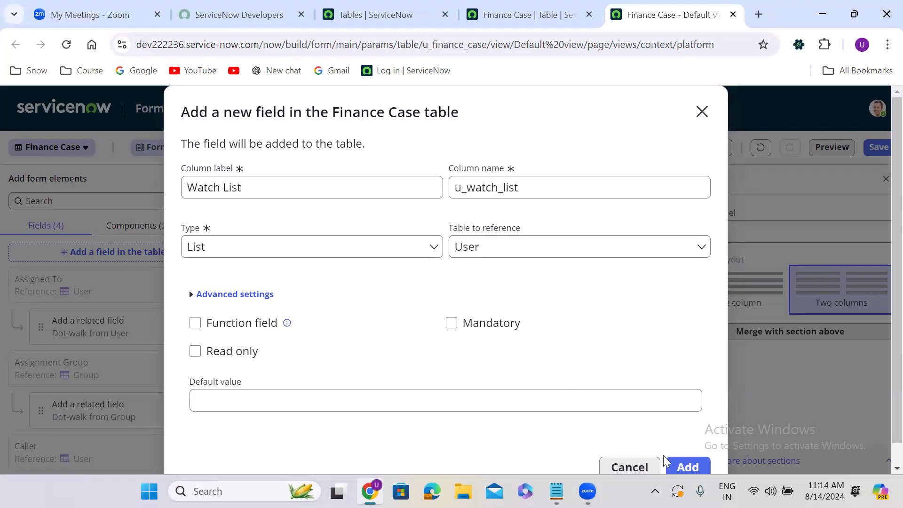
left_click(687, 467)
left_click(693, 387)
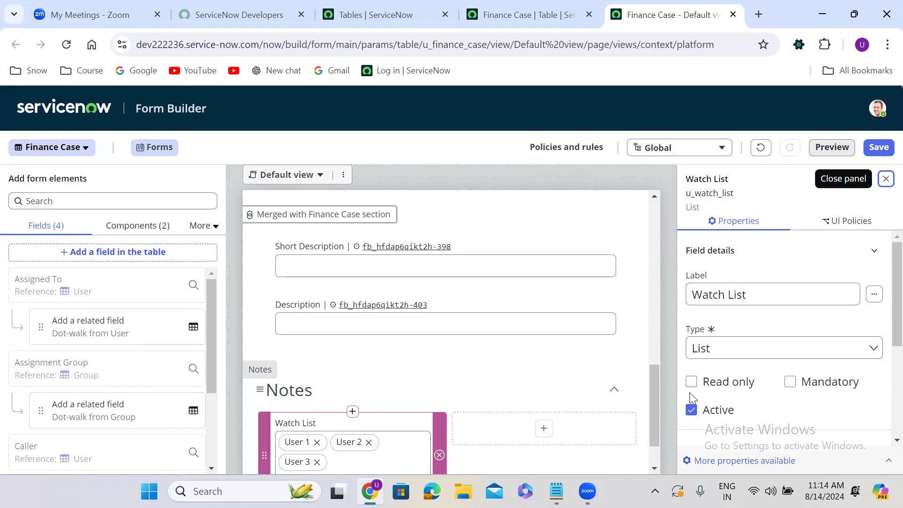
Start a new table field in the second column of the Notes section, labelled Work Notes List with type List
left_click_drag(654, 405, 654, 420)
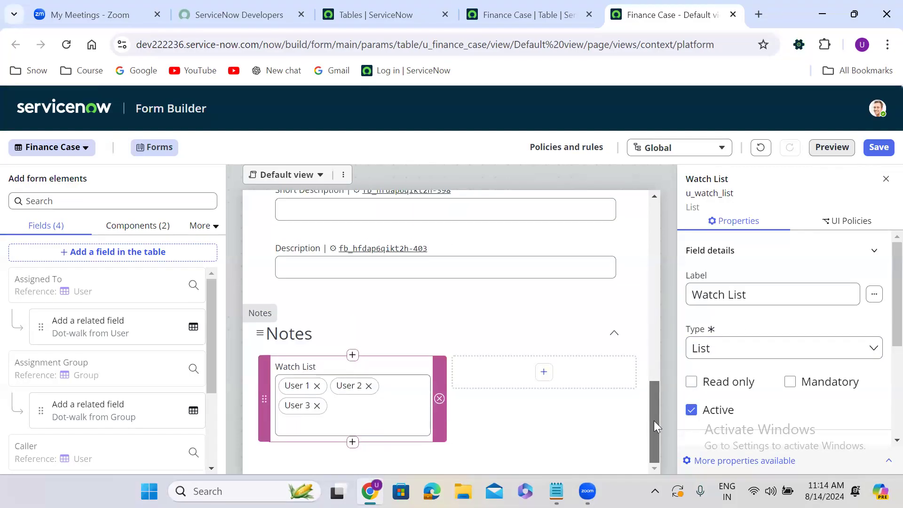
left_click(544, 373)
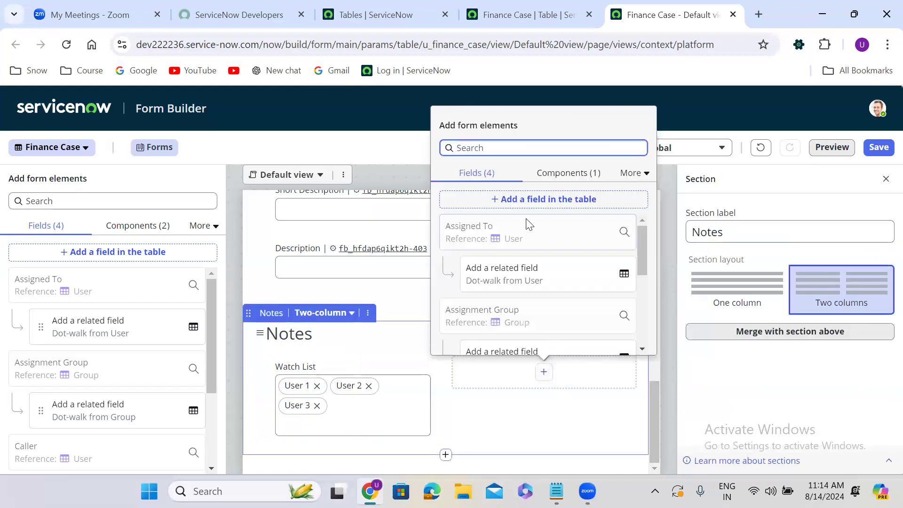
left_click(534, 202)
triple_click(316, 240)
type("Work Notes List")
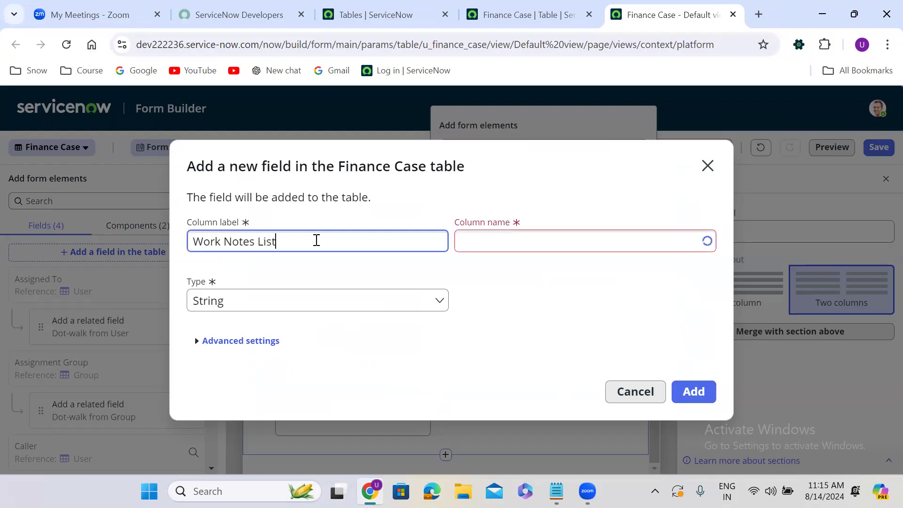
left_click(494, 274)
left_click(230, 306)
type("list")
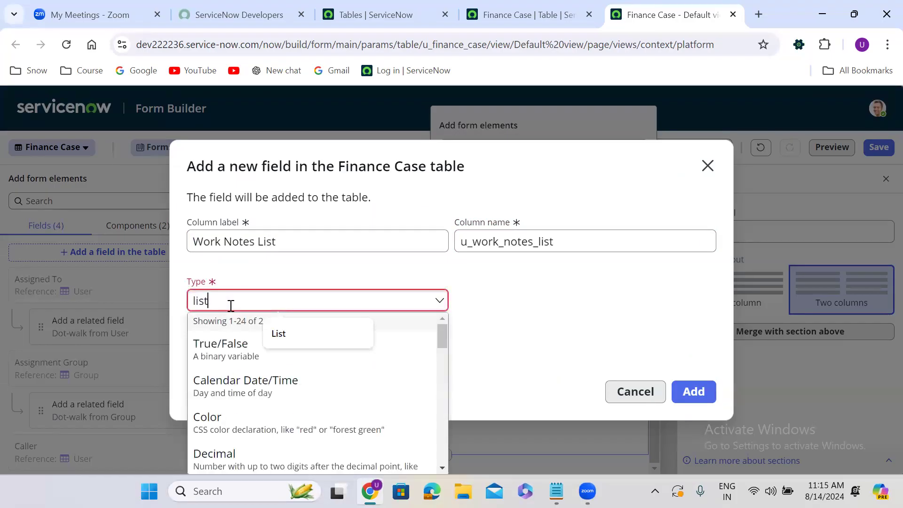
left_click(241, 359)
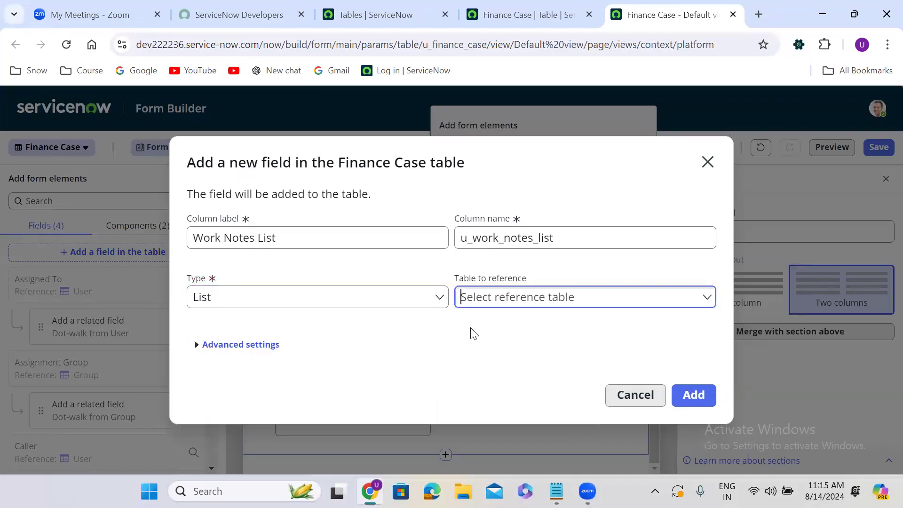
Make the Work Notes List field reference the User (sys_user) table and add it to the form
left_click(487, 290)
type("sys")
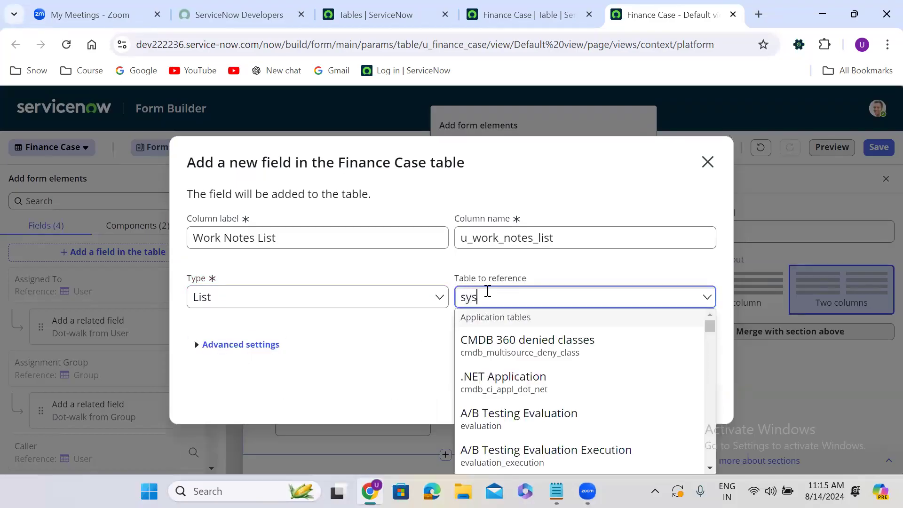
type("_usee")
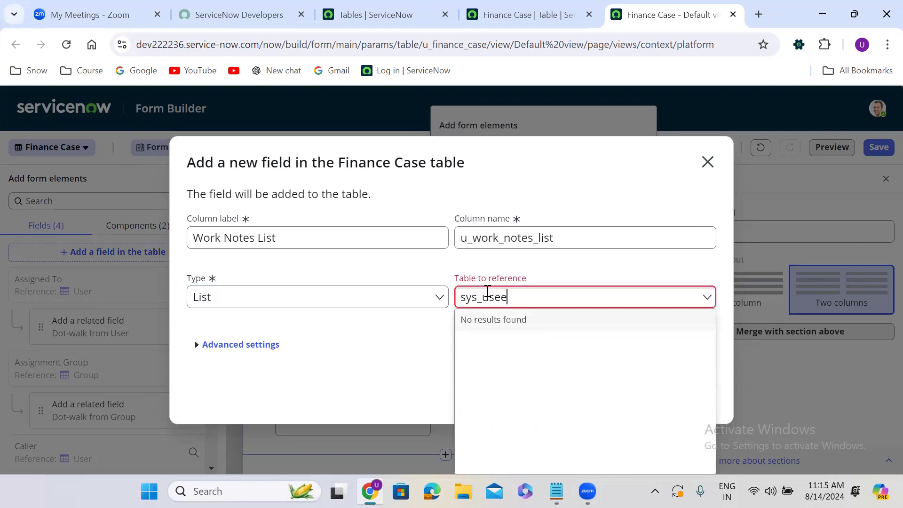
key("BackSpace")
type("r")
left_click_drag(711, 330, 712, 393)
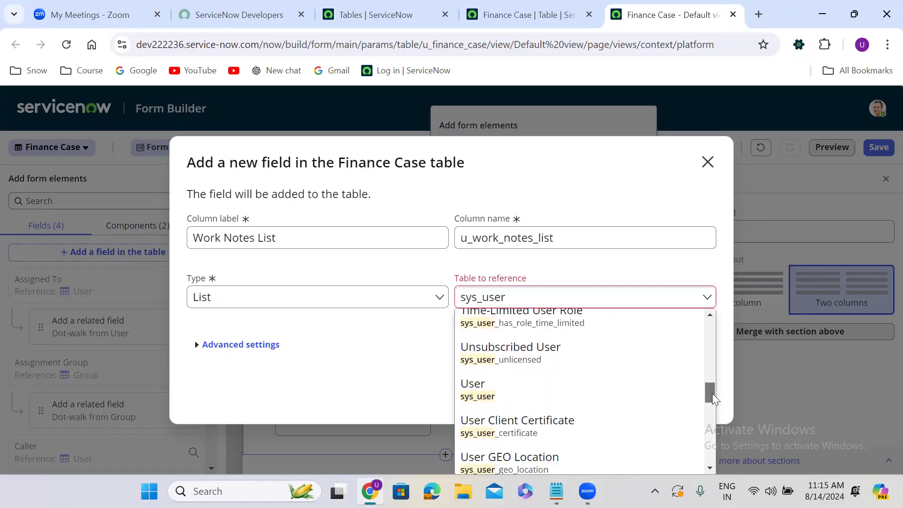
left_click(567, 394)
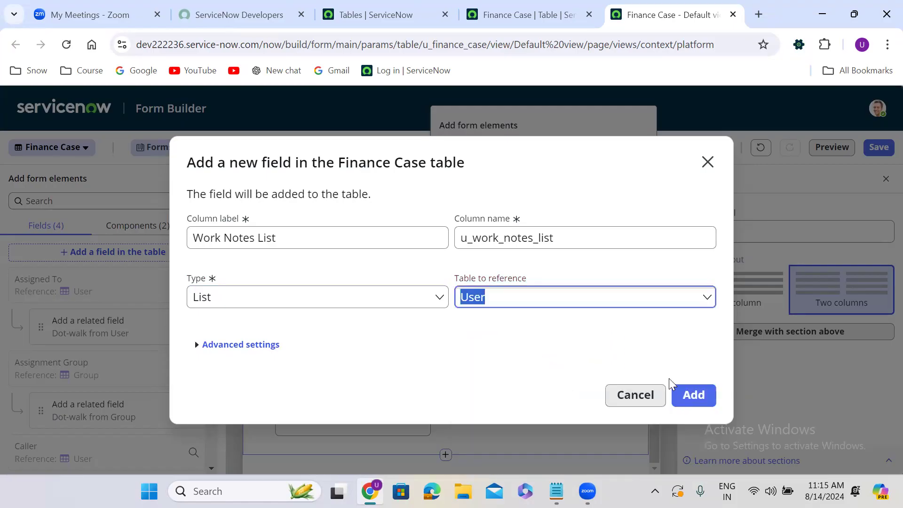
left_click(694, 395)
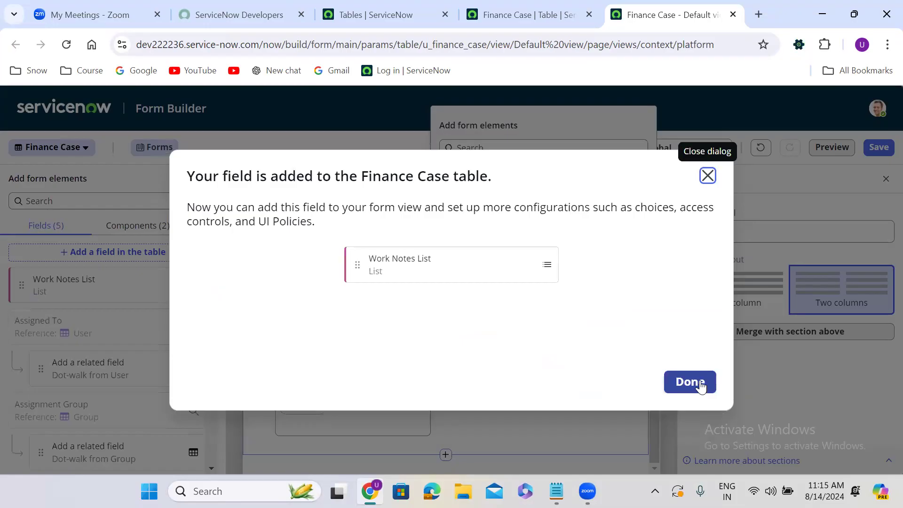
left_click(700, 381)
Add a one-column section below the Notes section and merge it with the section above
left_click_drag(655, 391, 652, 442)
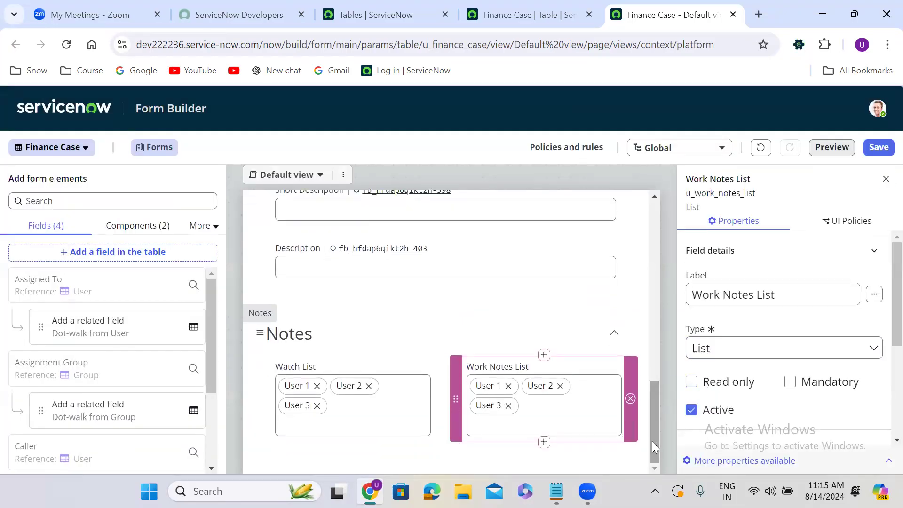
left_click(426, 353)
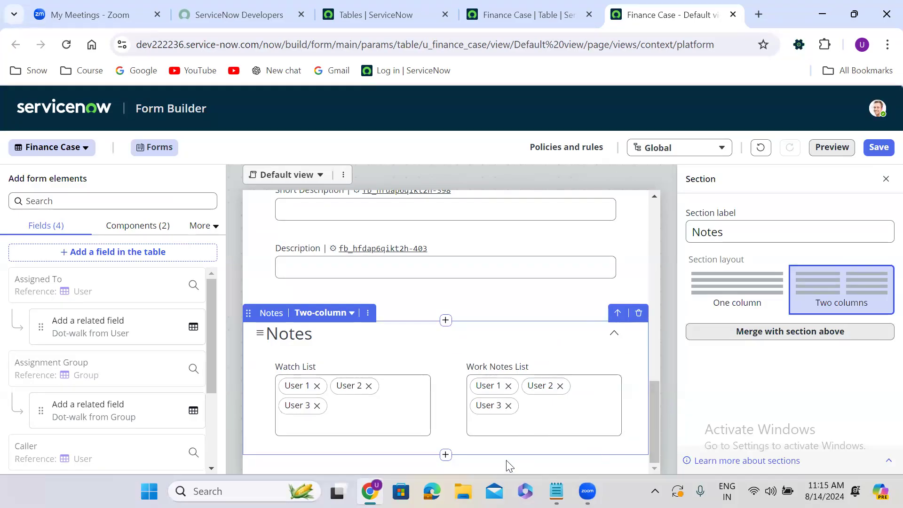
left_click(447, 455)
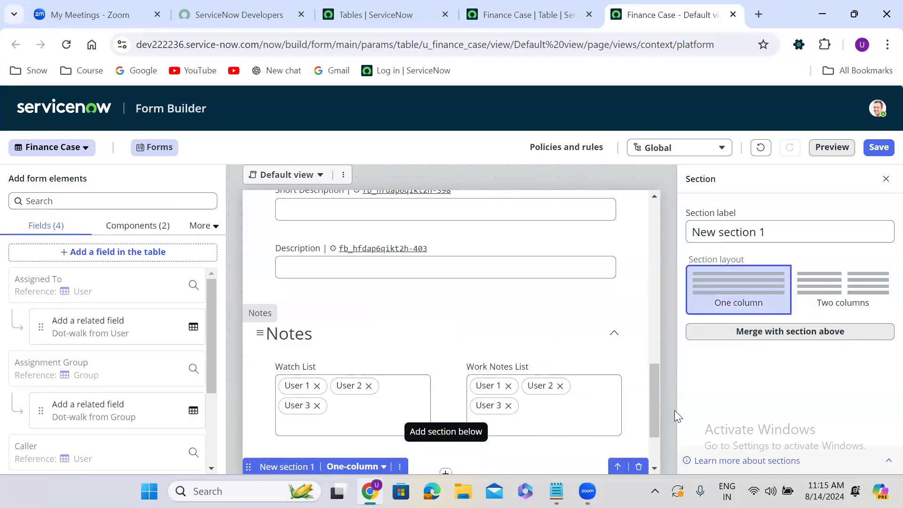
left_click_drag(651, 384, 656, 426)
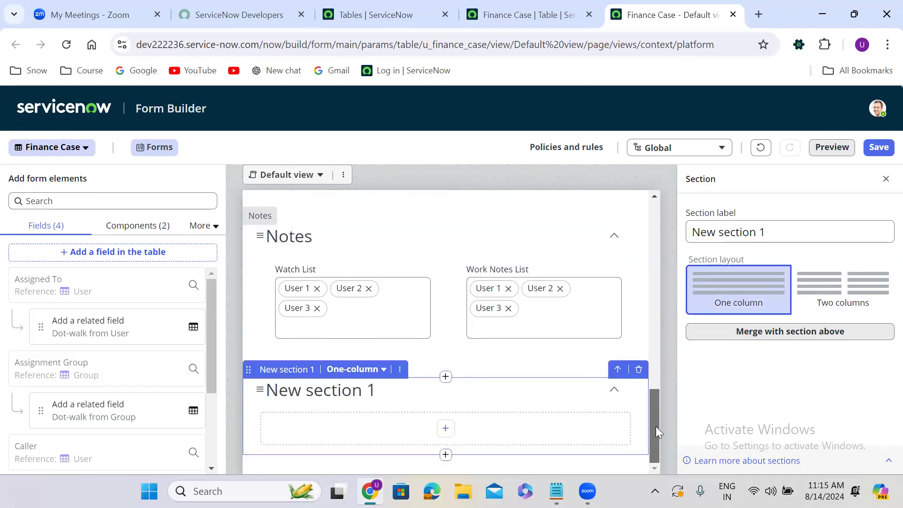
left_click(400, 369)
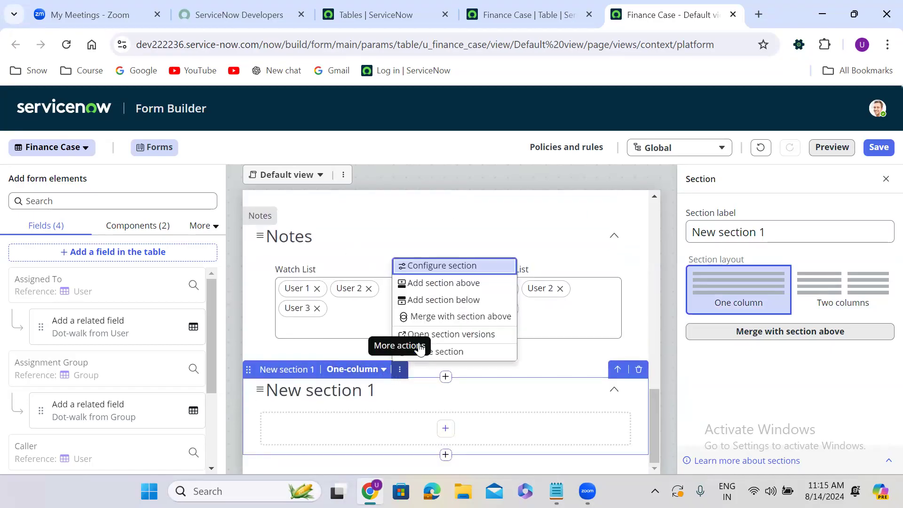
left_click(462, 317)
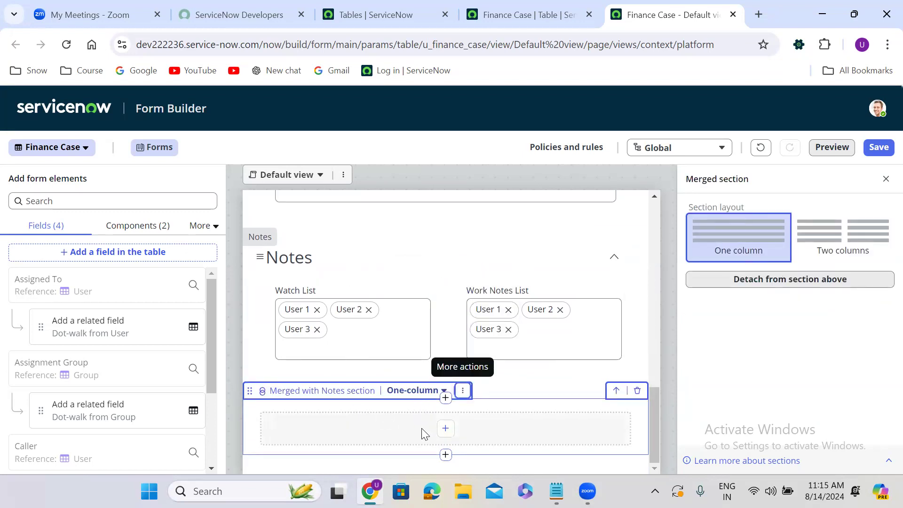
Start a new table field in the empty section merged with Notes and label it Additional Comments
left_click(446, 429)
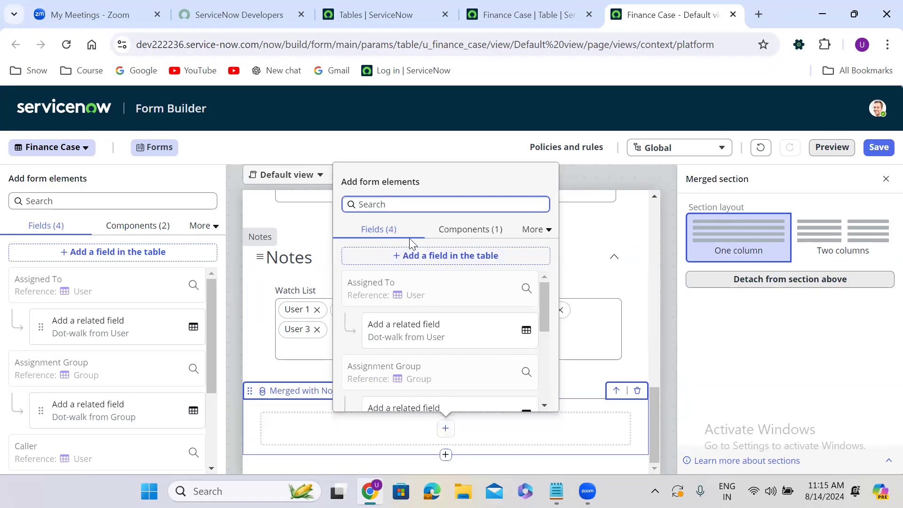
left_click(409, 256)
left_click(290, 243)
triple_click(290, 243)
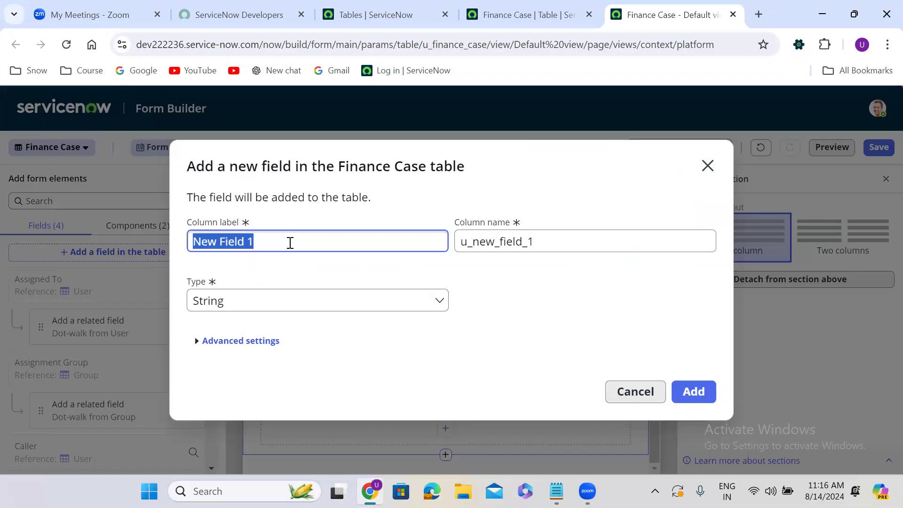
type("Additional")
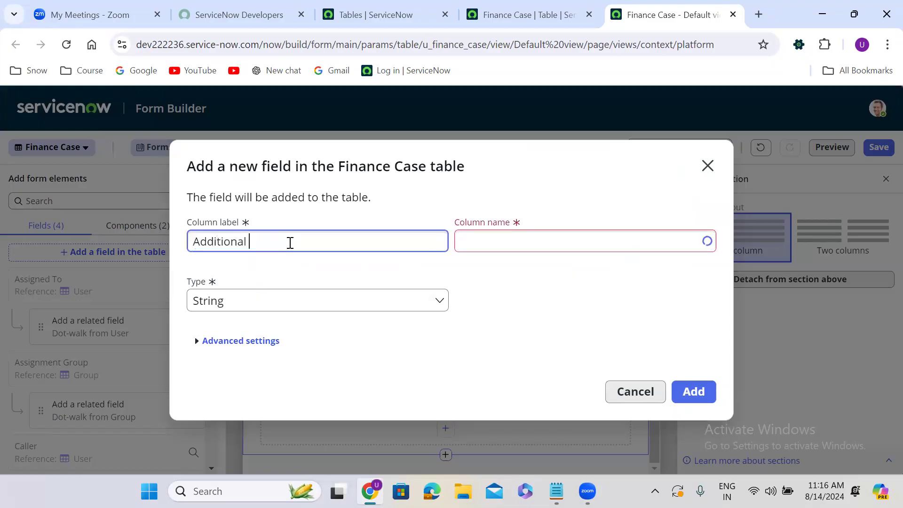
type(" Comments")
Set the Additional Comments field's type to Journal Input and add it to the form
left_click(274, 301)
type("jou")
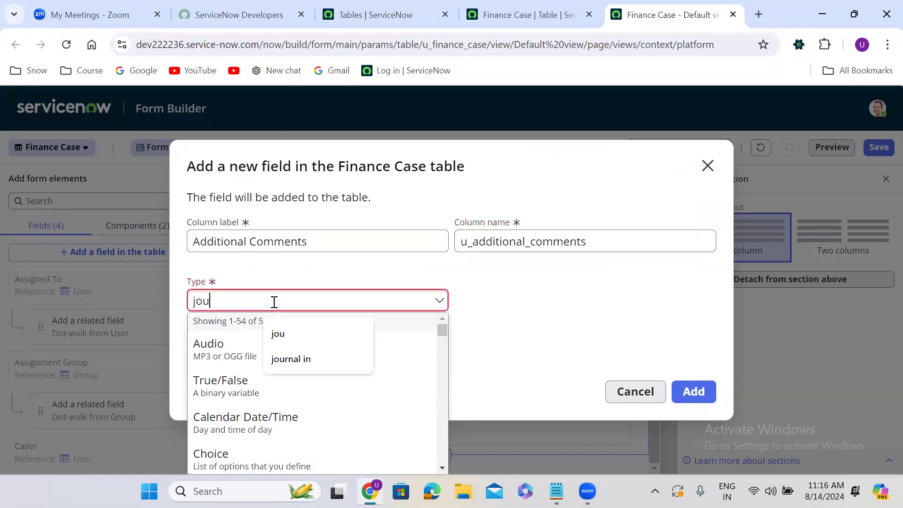
type("r")
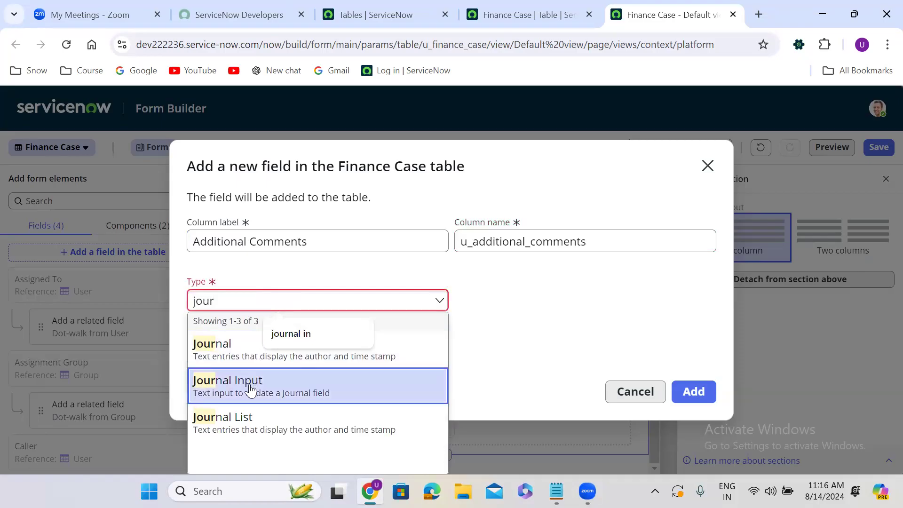
left_click(253, 390)
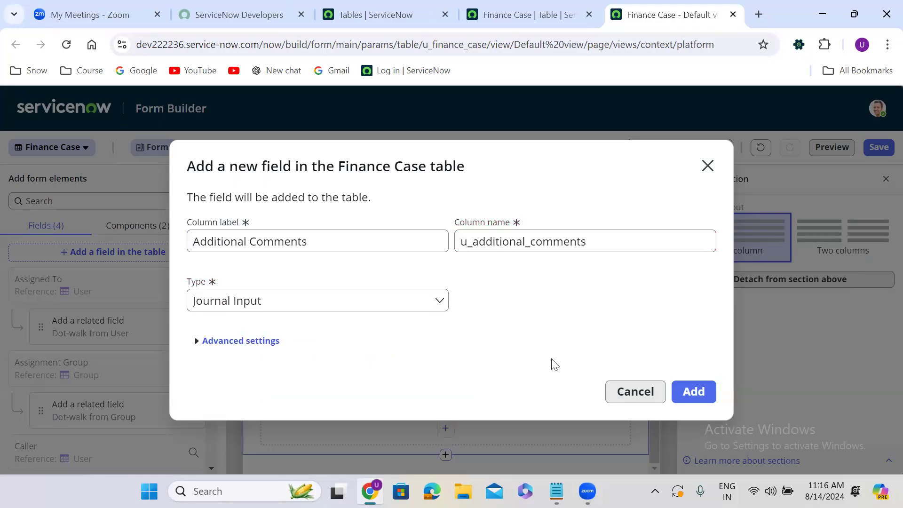
left_click(692, 392)
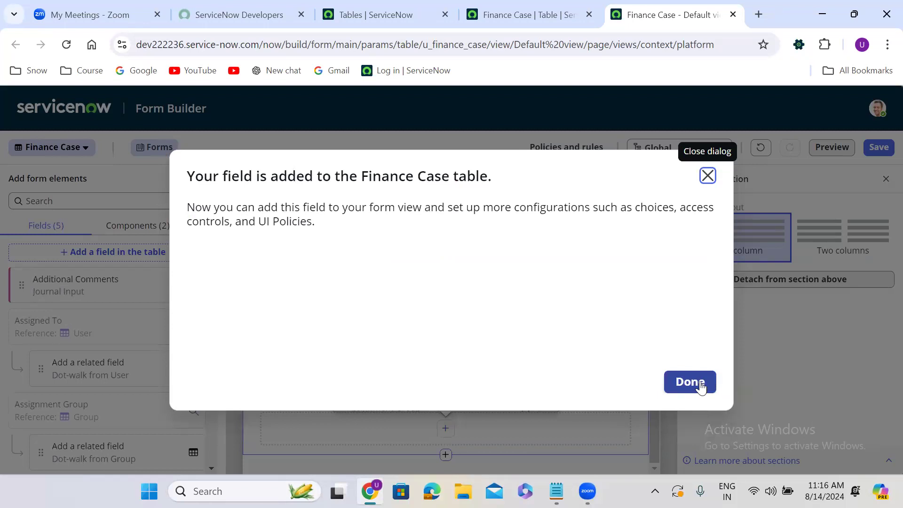
left_click(695, 383)
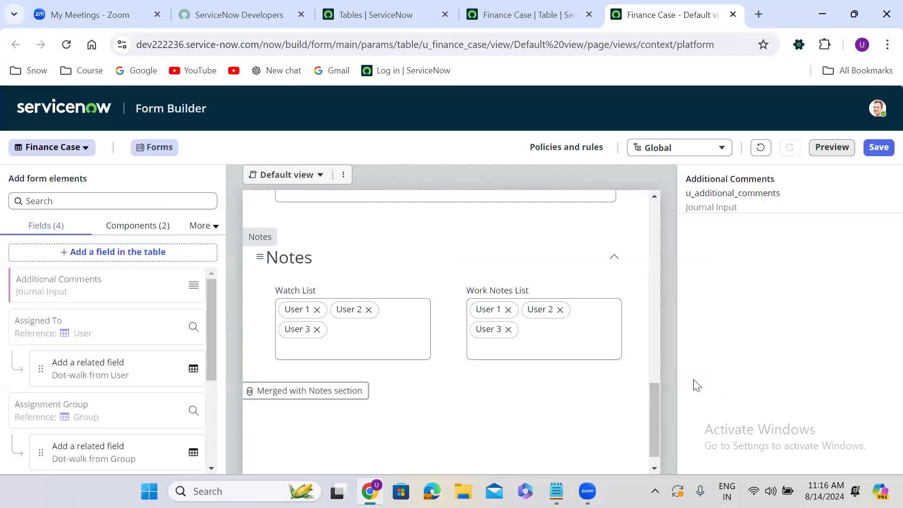
scroll(657, 427, "down", 1)
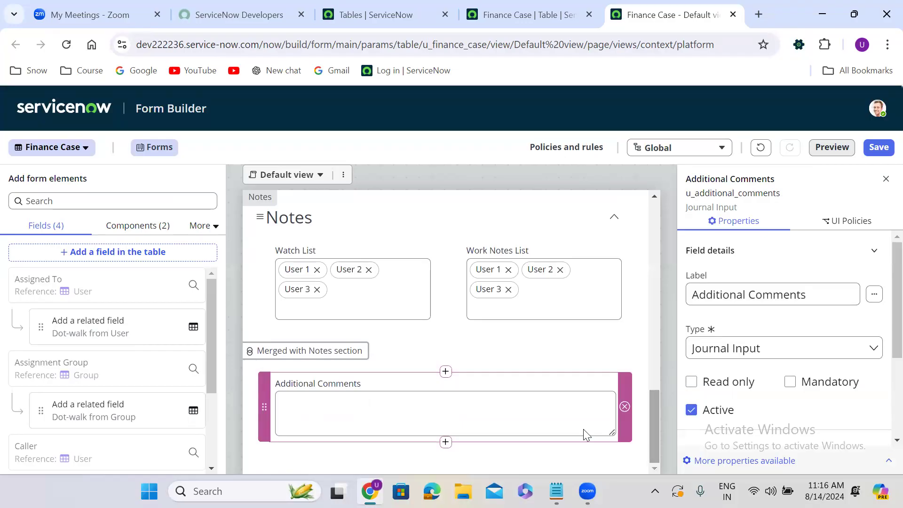
Start a new table field below Additional Comments in the Notes section and label it Work Notes
left_click(448, 443)
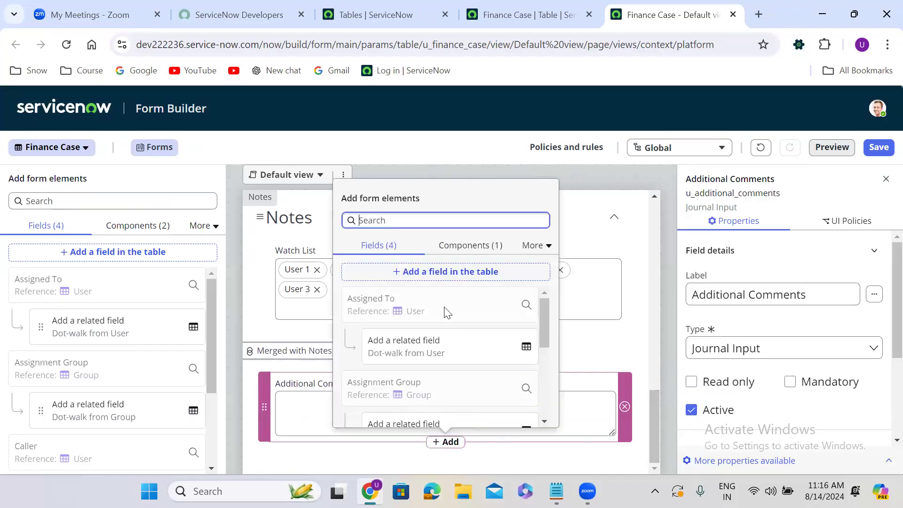
left_click(443, 274)
left_click(308, 243)
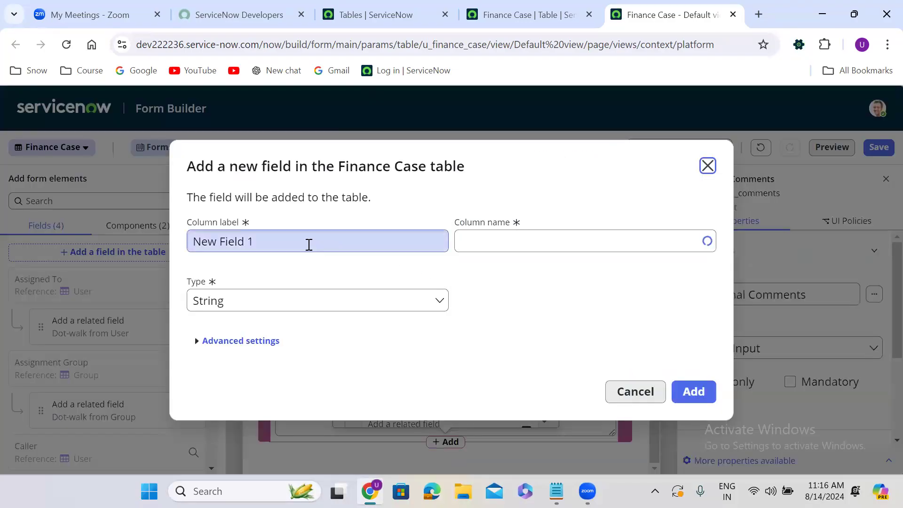
key("ctrl+a")
type("Wo")
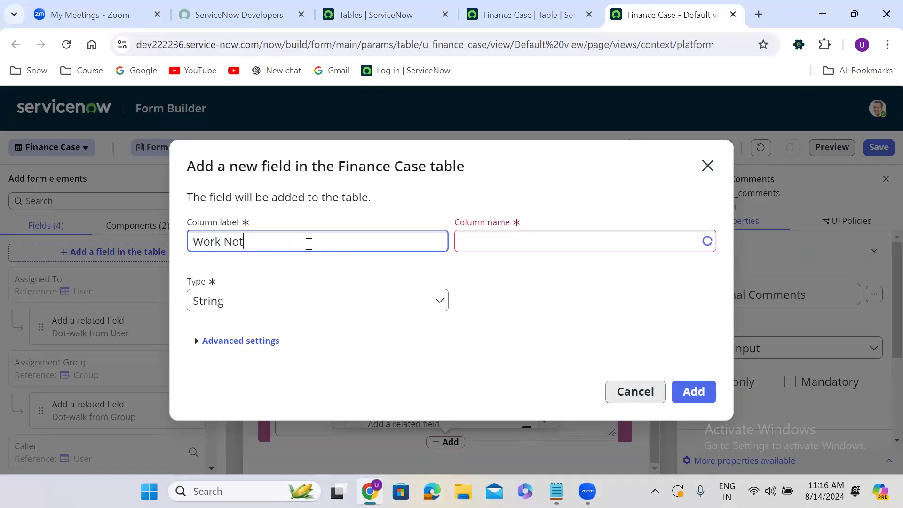
Set the Work Notes field's type to Journal Input and add it to the form
left_click(266, 302)
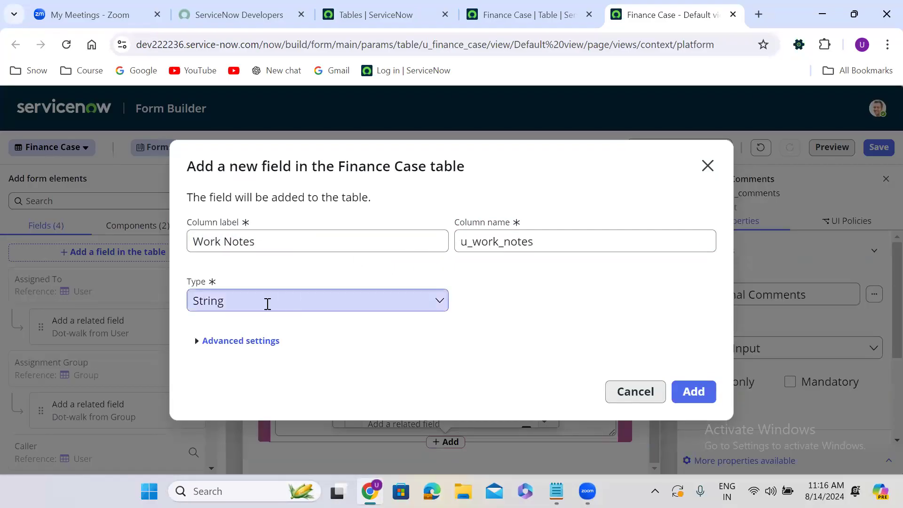
type("jou")
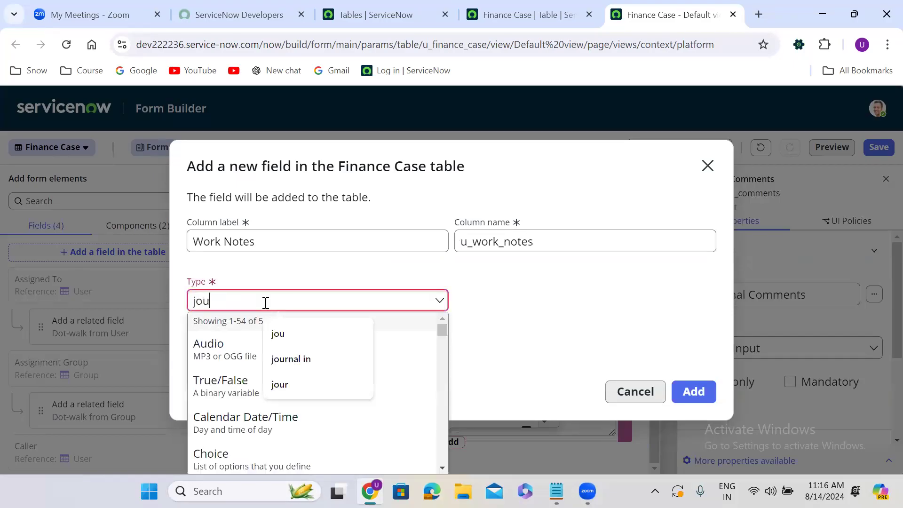
type("rnal")
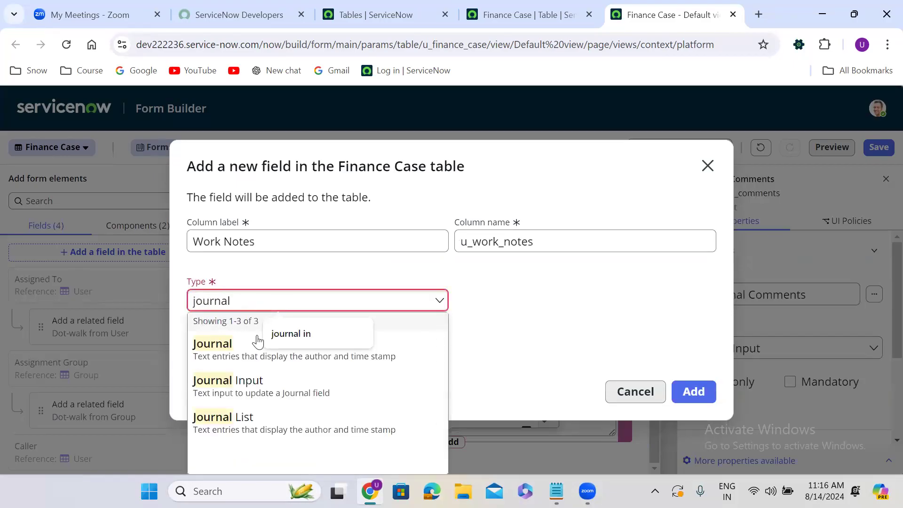
left_click(260, 387)
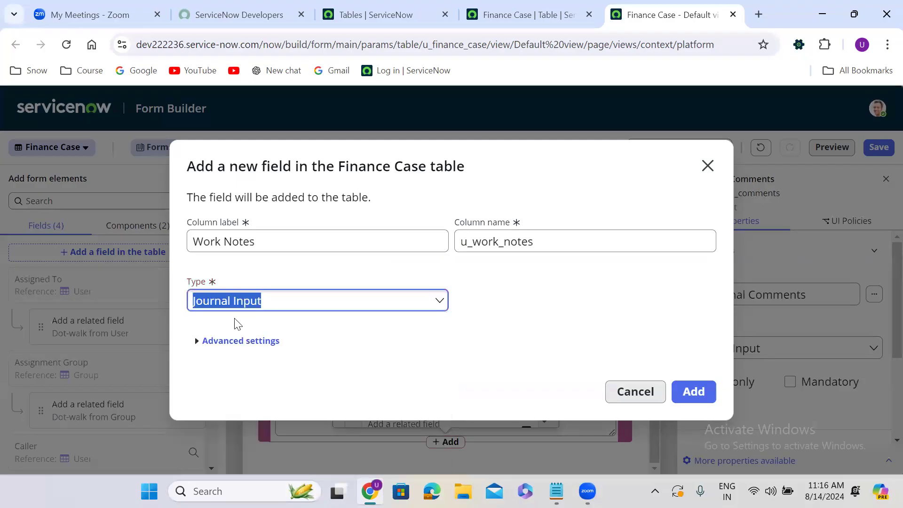
left_click(324, 325)
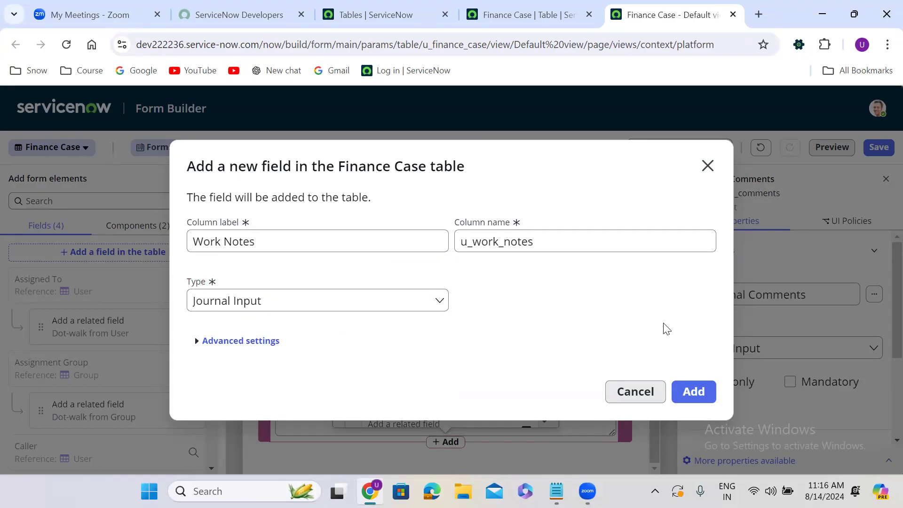
left_click(691, 390)
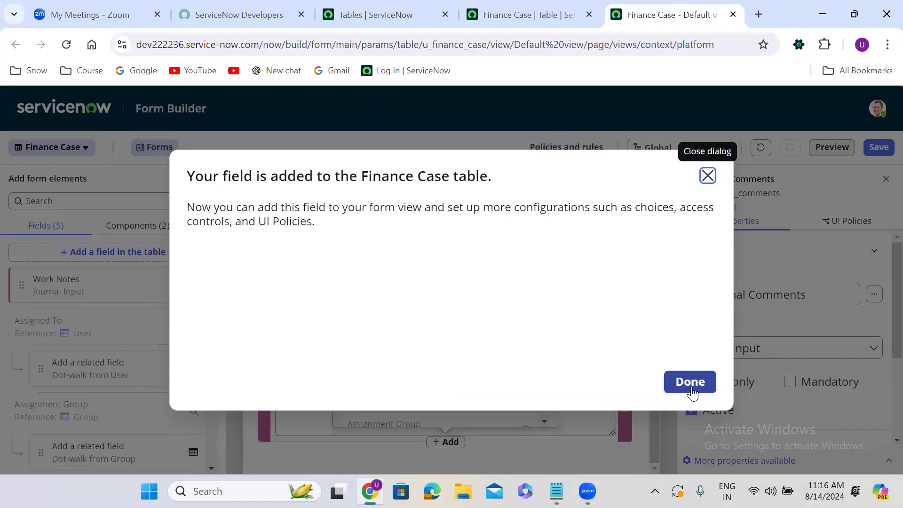
left_click(703, 383)
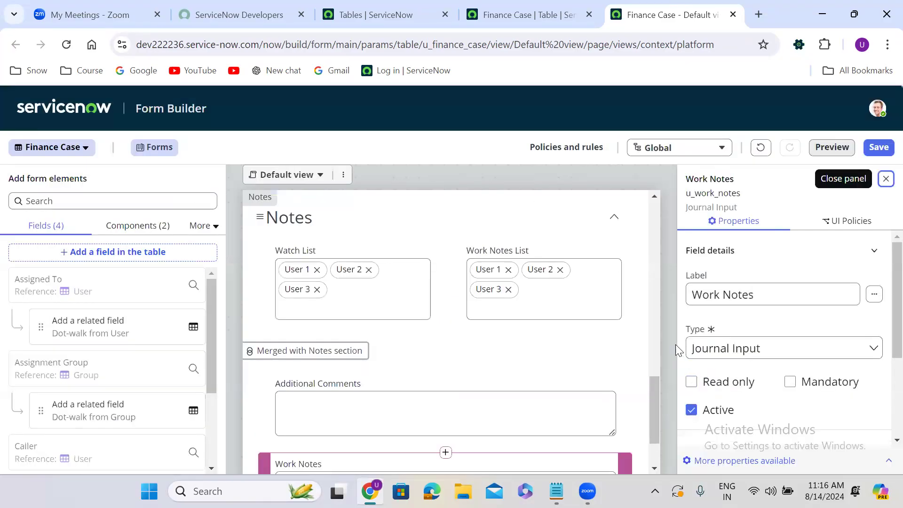
Check the two stacked journal fields in the merged Notes section and save the form's Default view
left_click_drag(654, 400, 654, 432)
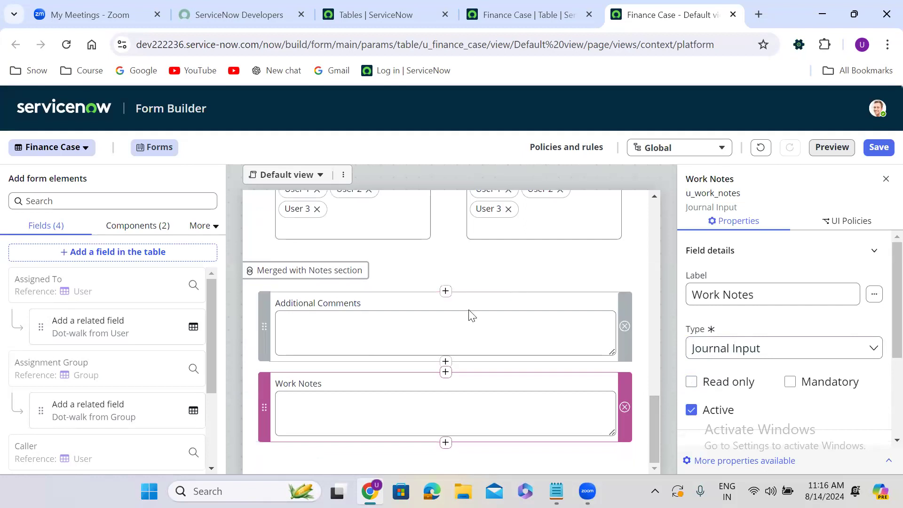
mouse_move(657, 428)
left_mouse_down()
mouse_move(657, 405)
mouse_move(654, 439)
left_mouse_up()
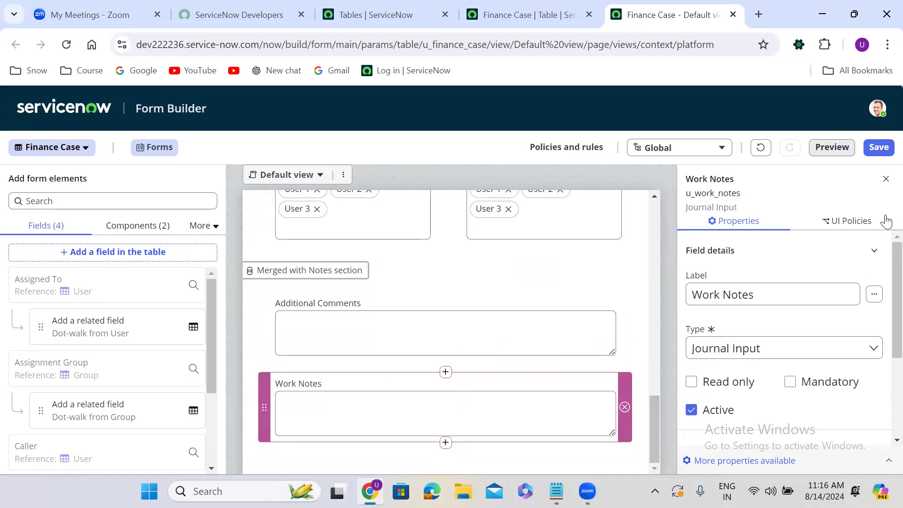
left_click(872, 146)
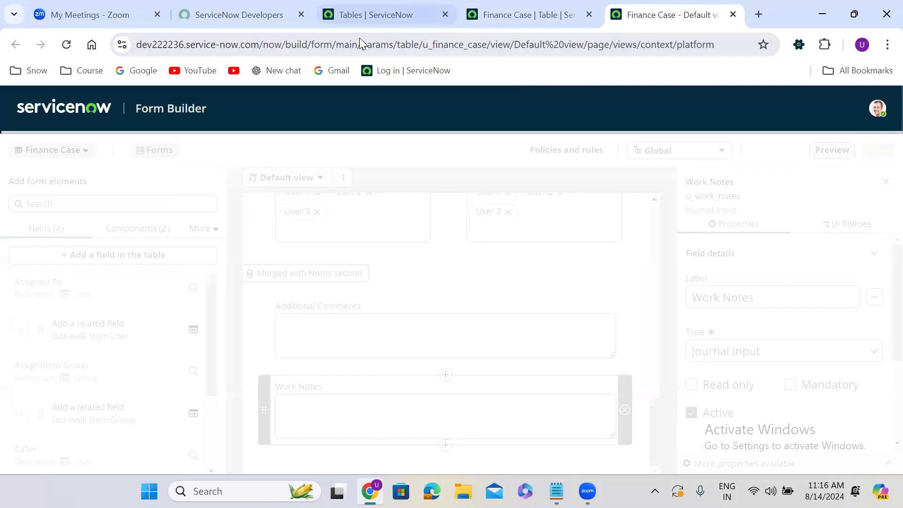
Duplicate the browser tab that holds the Finance Case table record
left_click(501, 6)
right_click(500, 6)
left_click(557, 140)
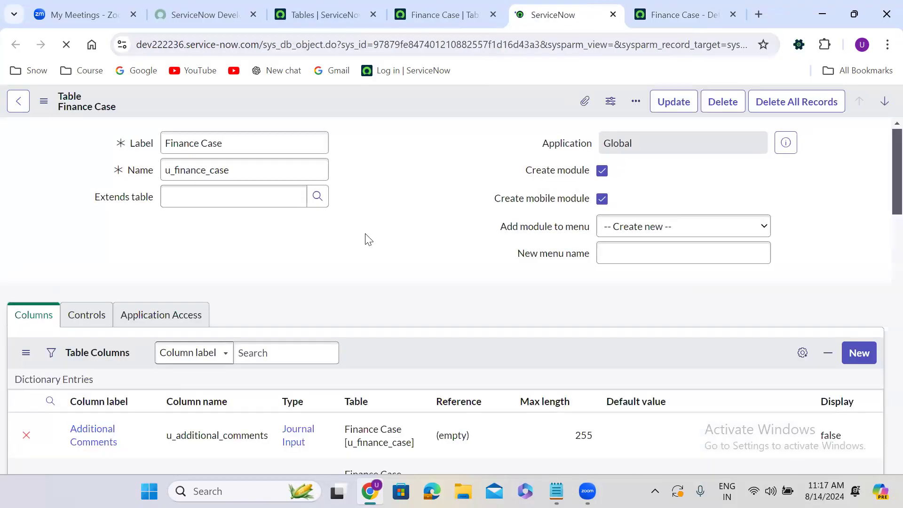
scroll(367, 239, "down", 7)
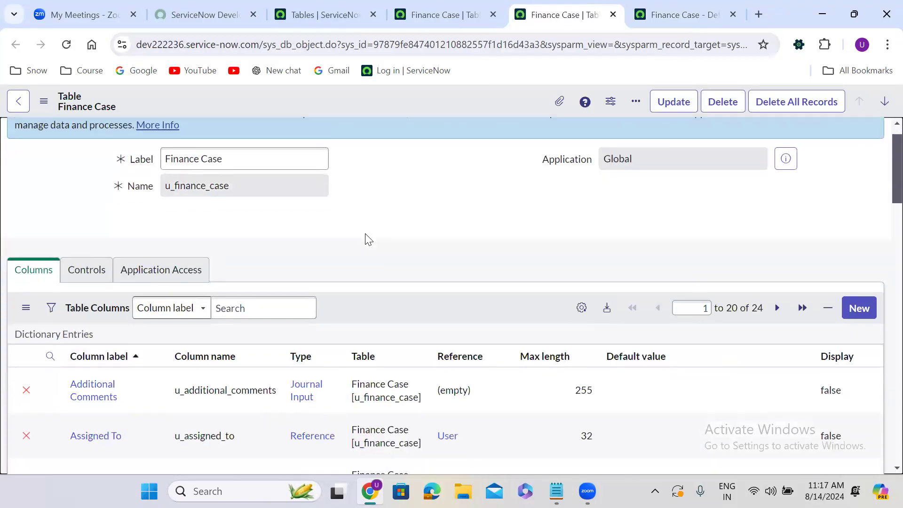
scroll(367, 238, "down", 15)
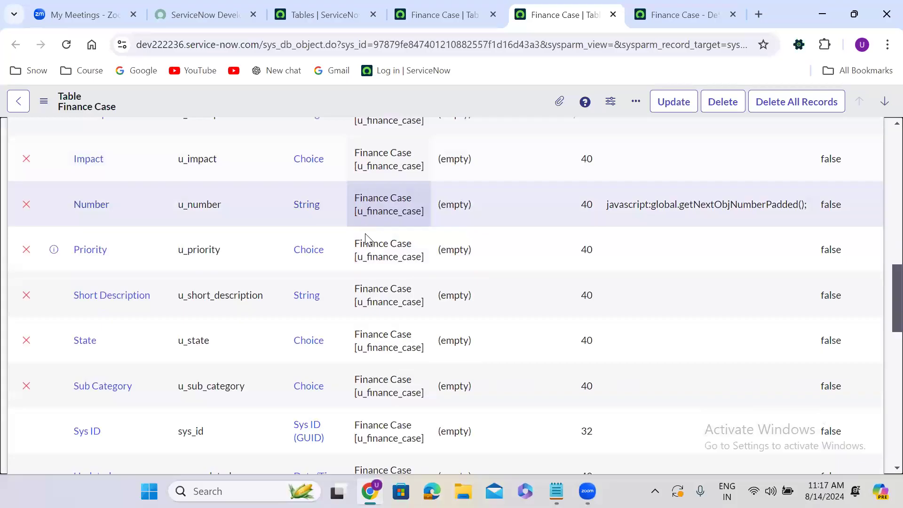
scroll(367, 237, "down", 1)
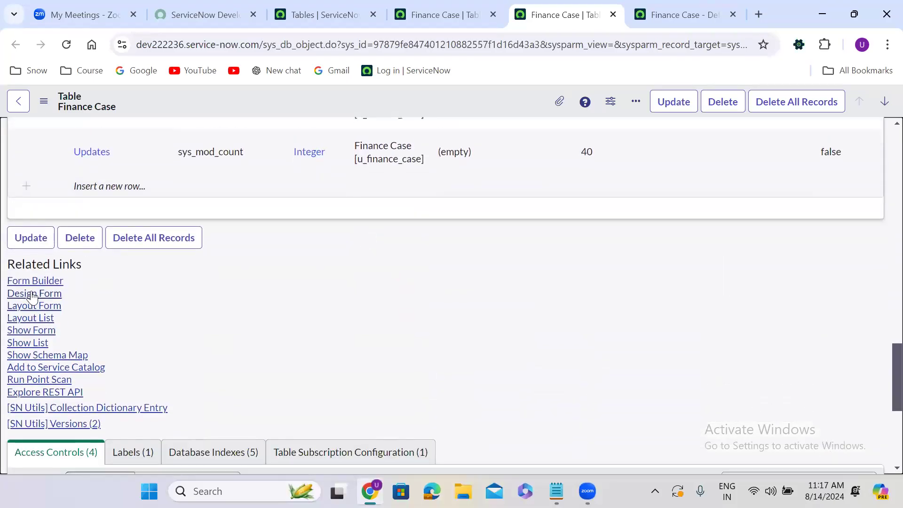
left_click(34, 342)
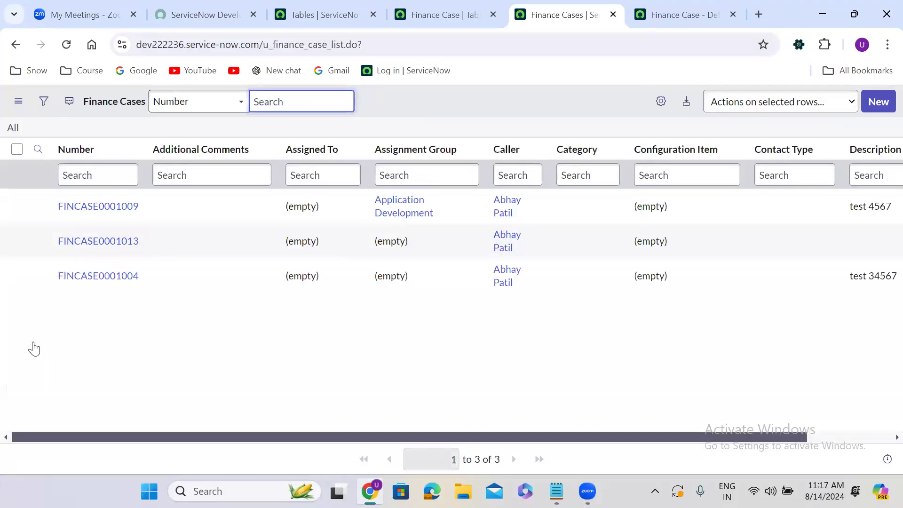
left_click(16, 44)
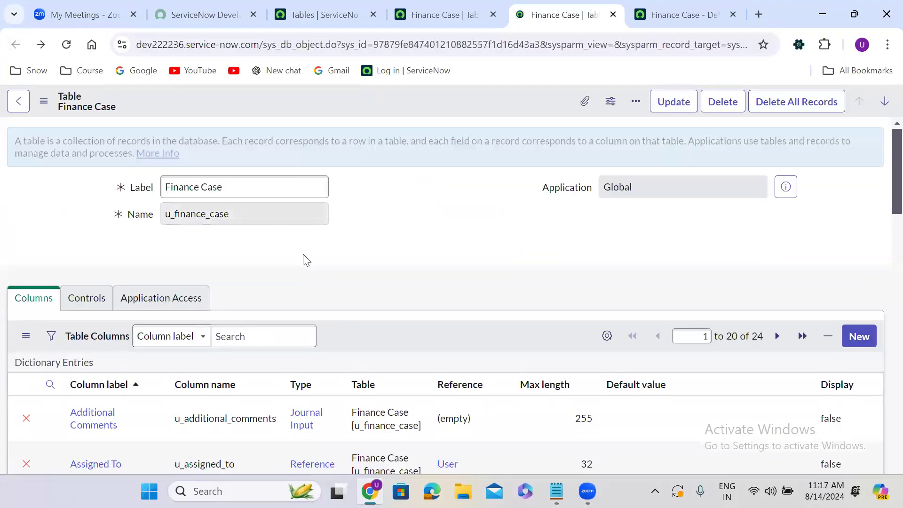
Show the Finance Case form from the table's related links and go to its Notes section
scroll(305, 258, "down", 20)
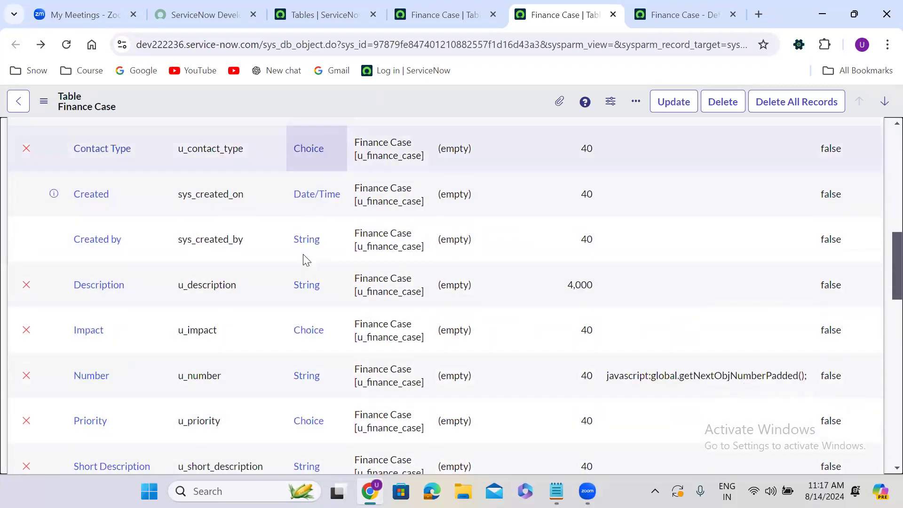
scroll(304, 259, "up", 3)
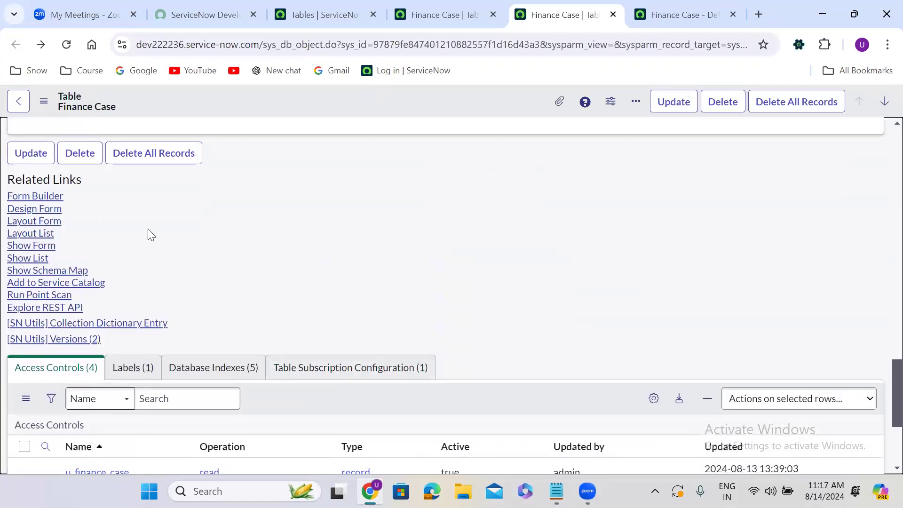
left_click(41, 249)
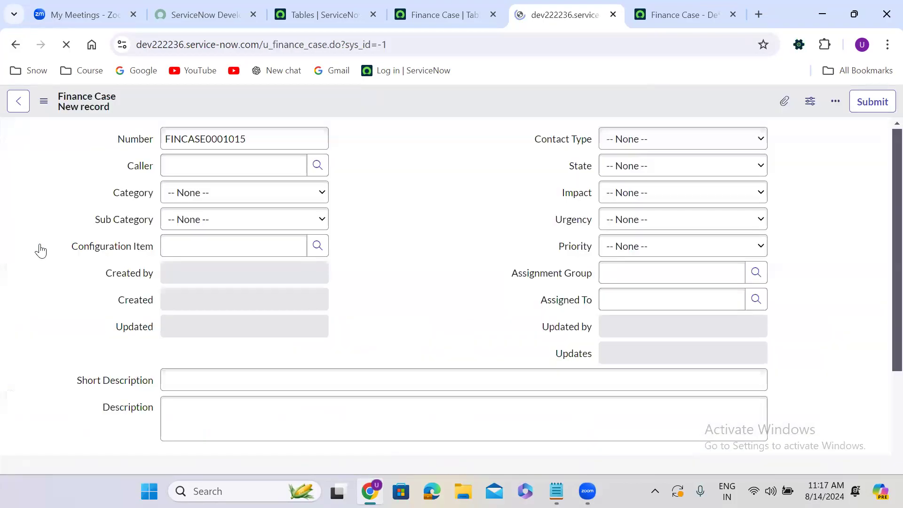
left_click(395, 210)
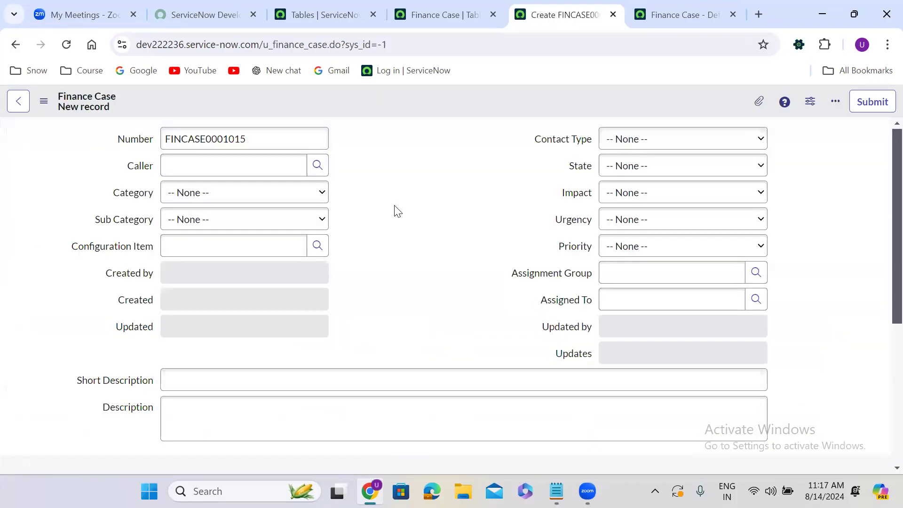
scroll(395, 210, "down", 1)
scroll(395, 211, "down", 5)
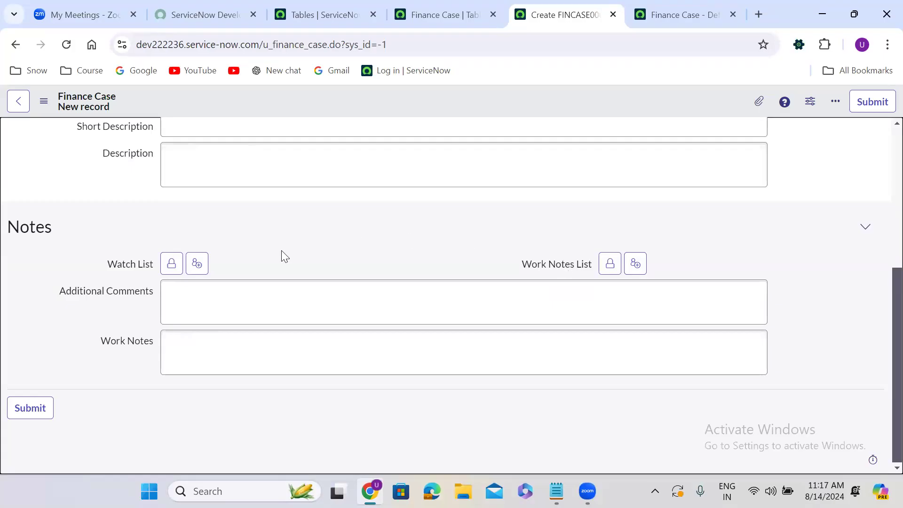
Unlock the Watch List, add the first three users from the user lookup, and lock it again
left_click(172, 265)
left_click(316, 387)
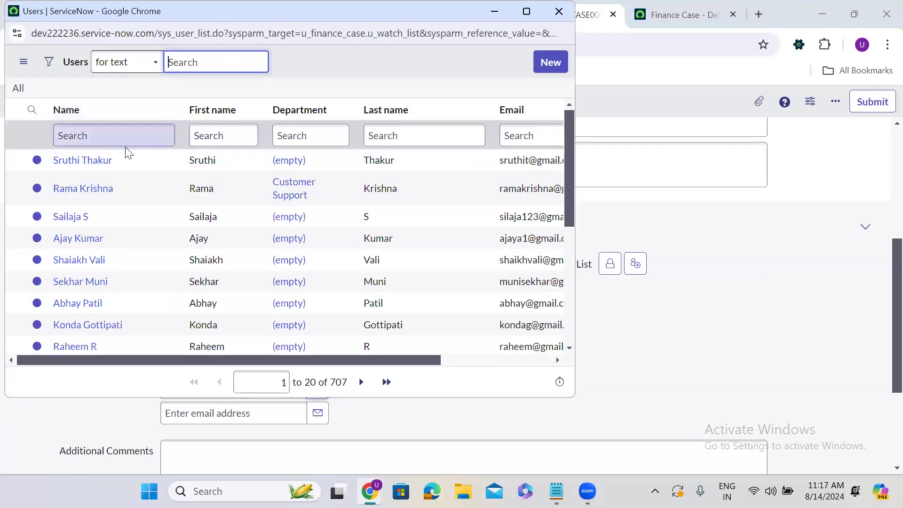
left_click(97, 159)
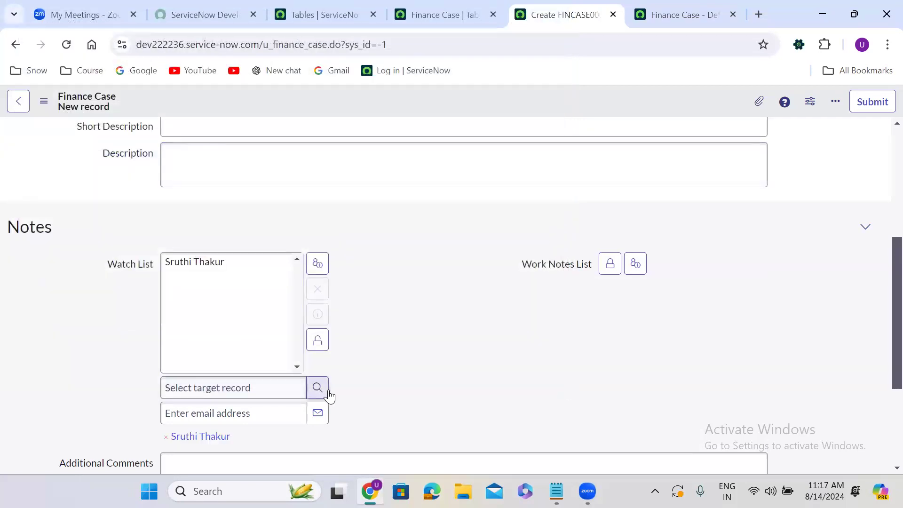
left_click(318, 388)
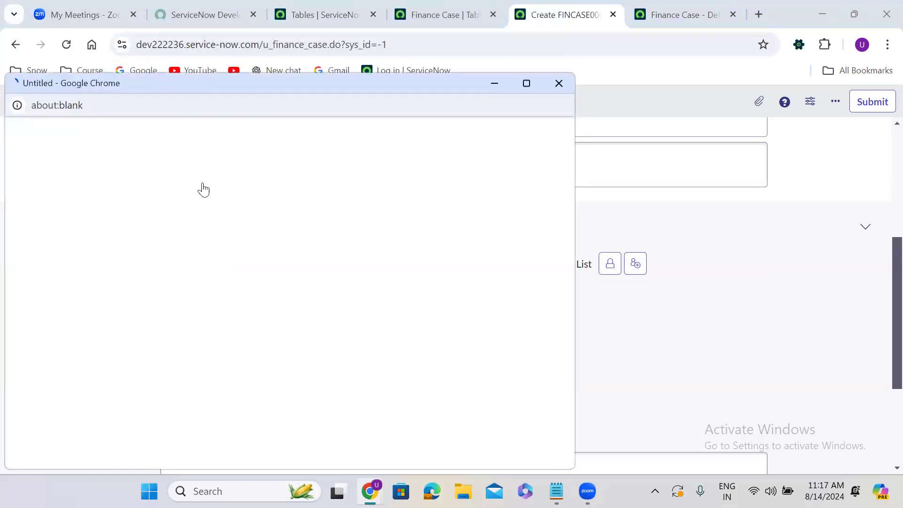
left_click(88, 264)
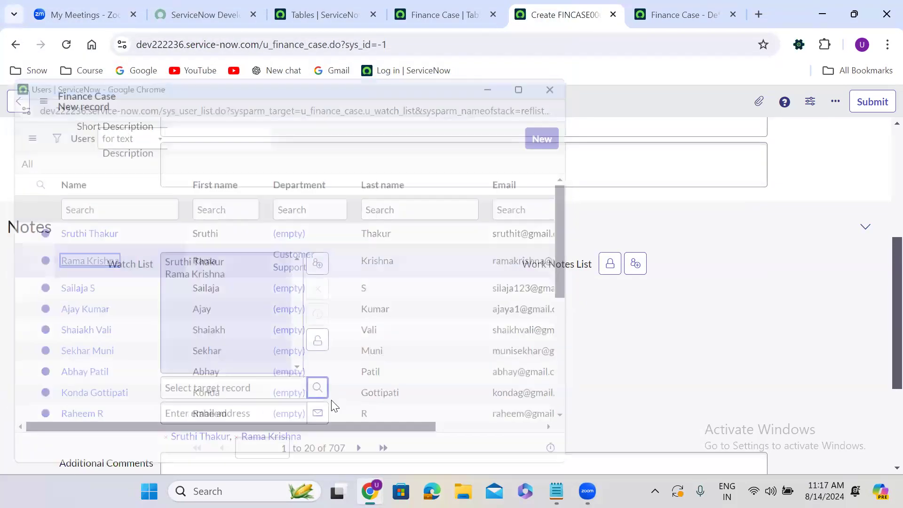
left_click(317, 388)
left_click(82, 288)
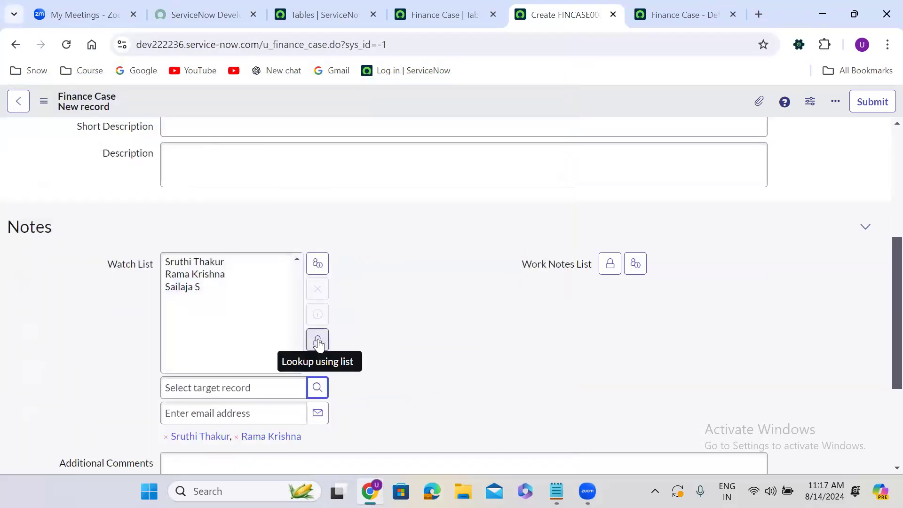
left_click(319, 339)
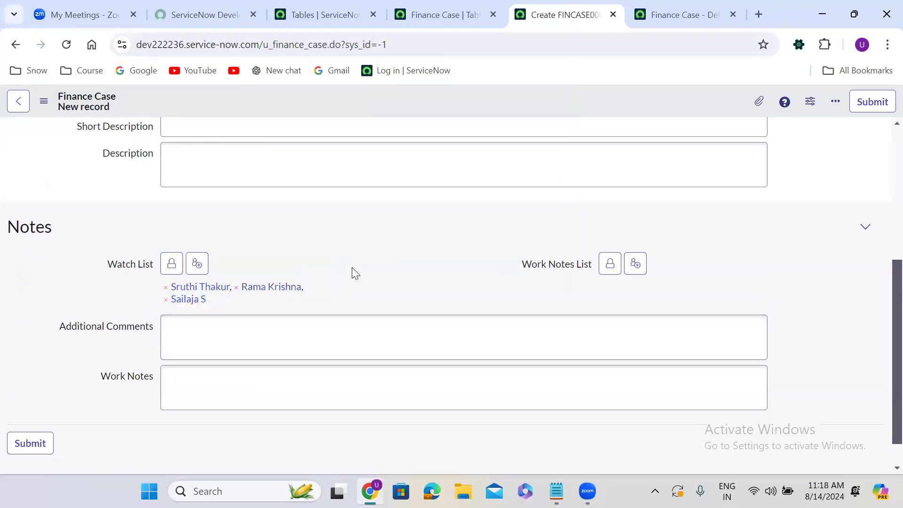
Set the Caller to the first user in the lookup and replace it with the second listed user
scroll(353, 271, "up", 5)
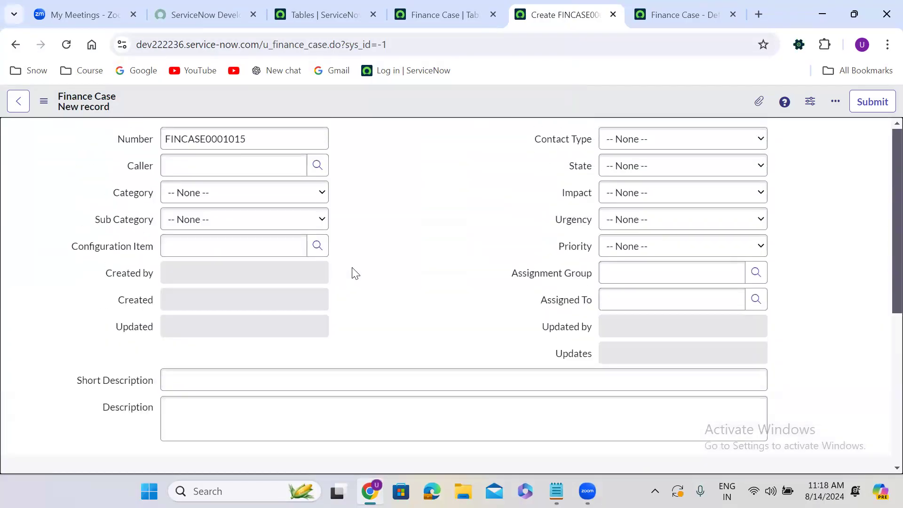
left_click(317, 165)
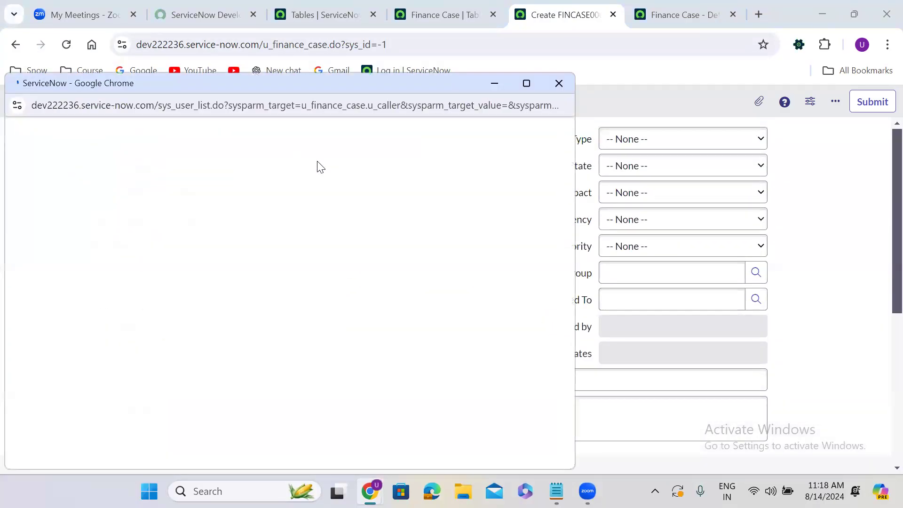
left_click(83, 233)
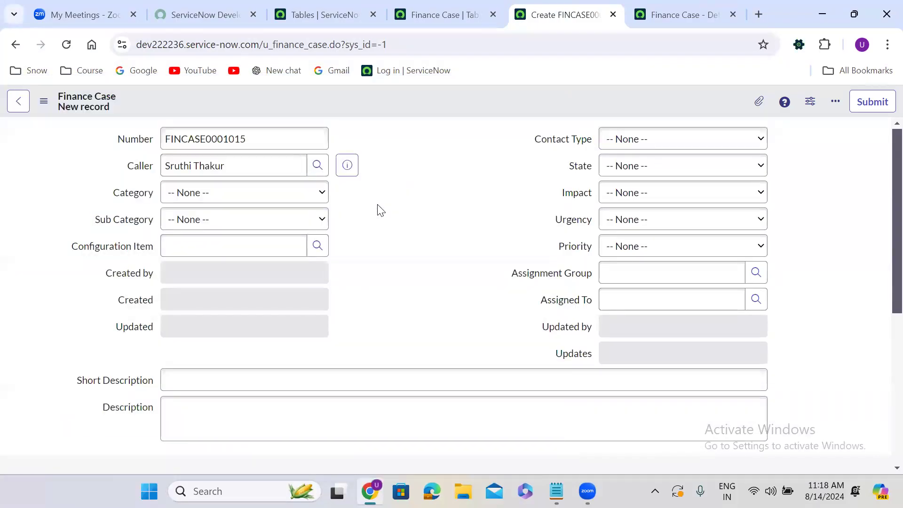
left_click(317, 165)
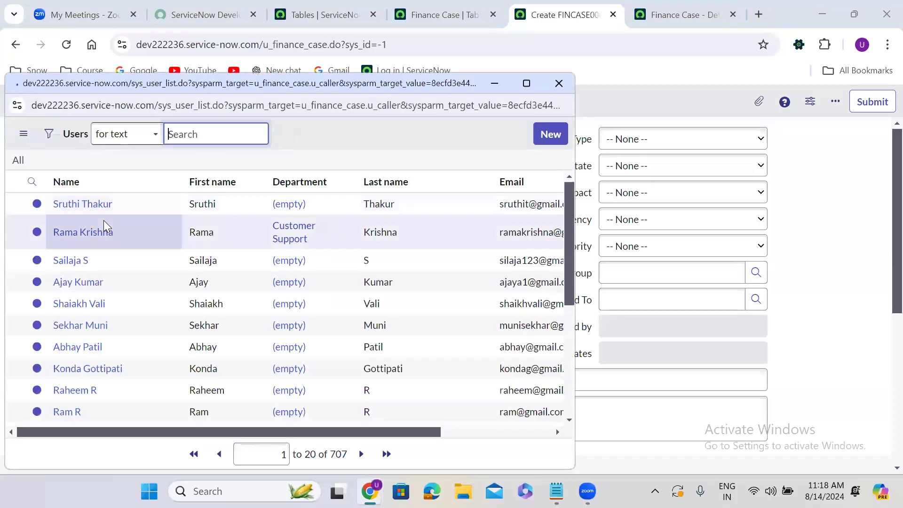
left_click(88, 257)
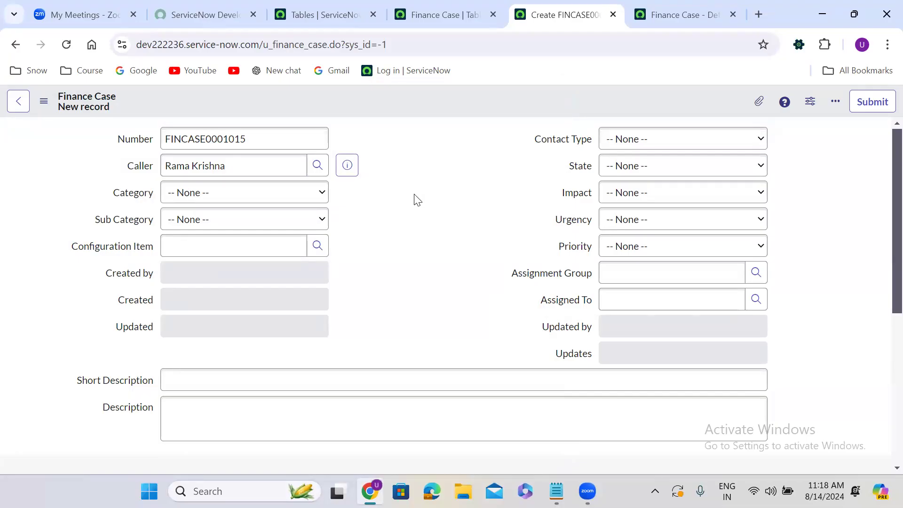
Enter "hjahfiehfihewifhiewhfiewh" as the Additional Comments and "hwiehjfihewifhiewf" as the Short Description of the new record
scroll(414, 195, "down", 6)
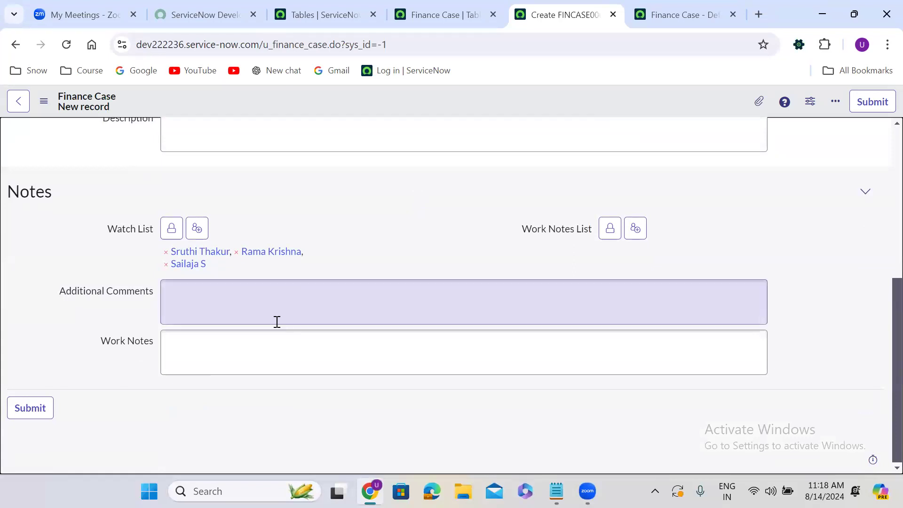
left_click(233, 294)
type("hjahfiehfihewifhiewhfiewh")
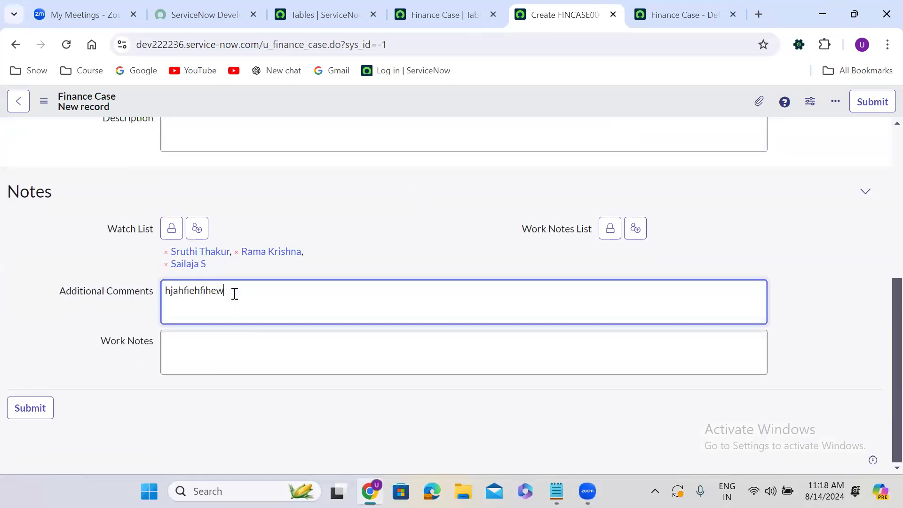
left_click(357, 195)
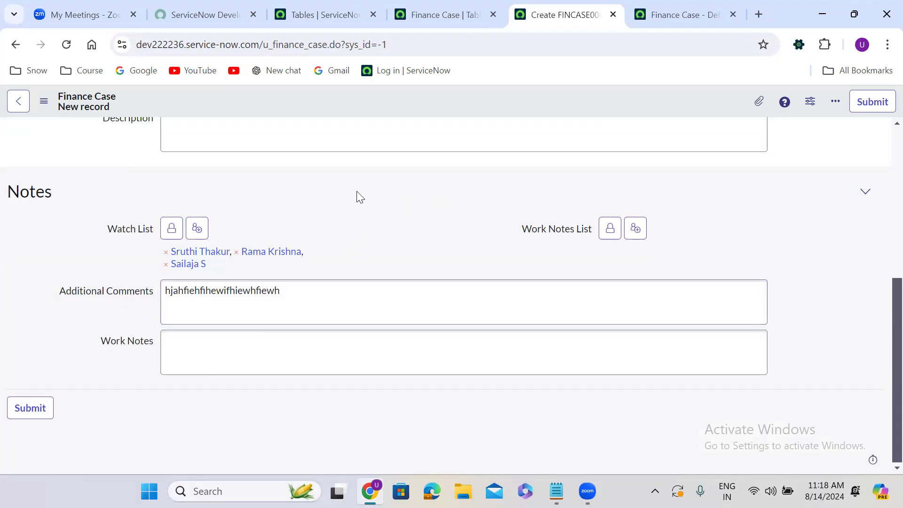
scroll(356, 195, "up", 3)
left_click(231, 224)
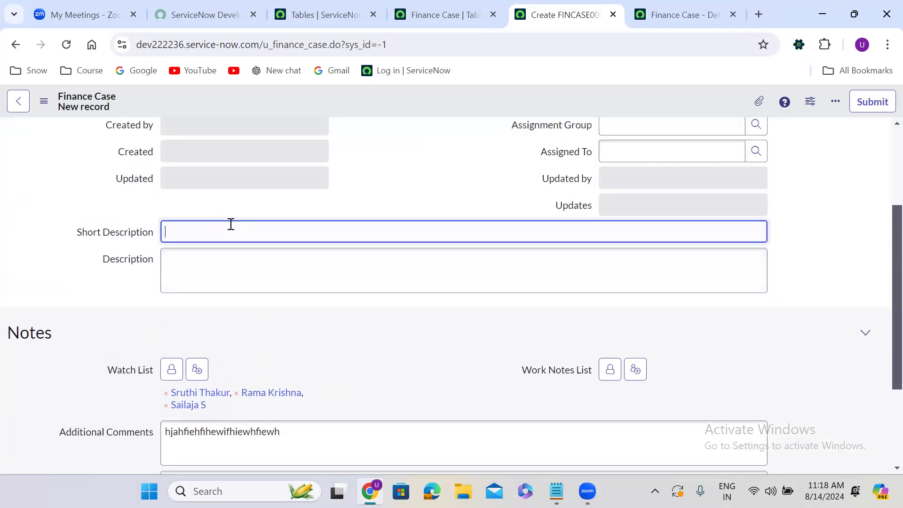
type("hwiehjfihewifhiewf")
left_click(359, 324)
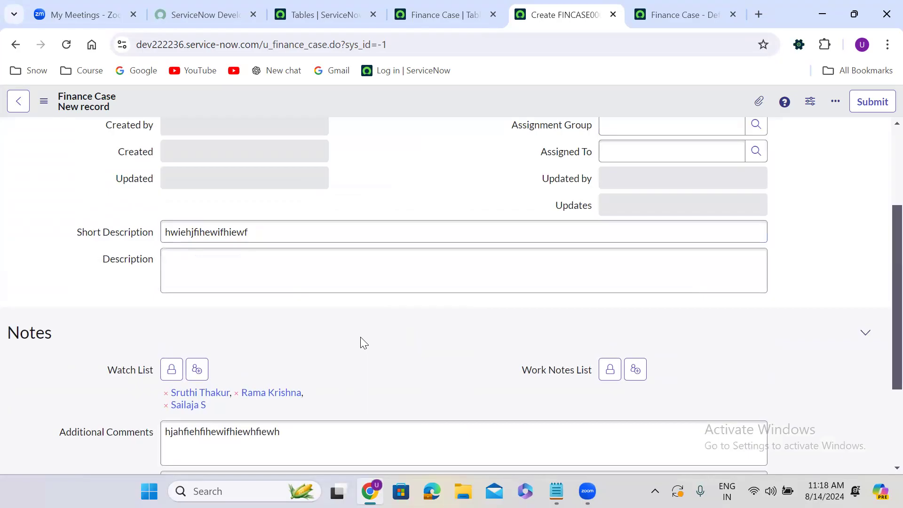
scroll(360, 329, "down", 3)
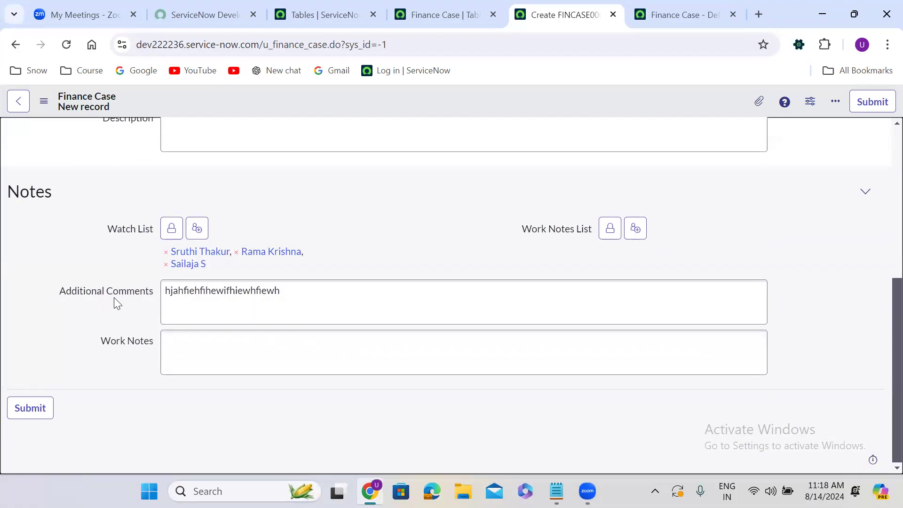
scroll(345, 232, "up", 3)
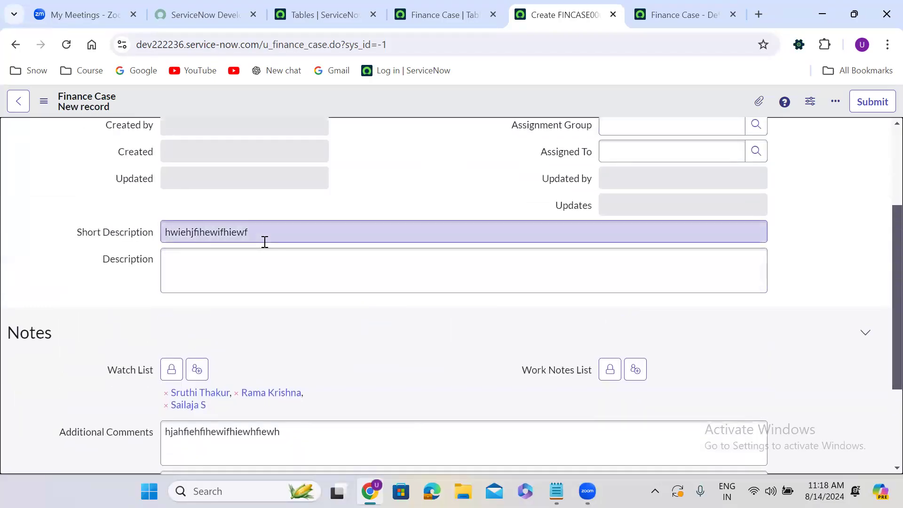
scroll(373, 333, "down", 3)
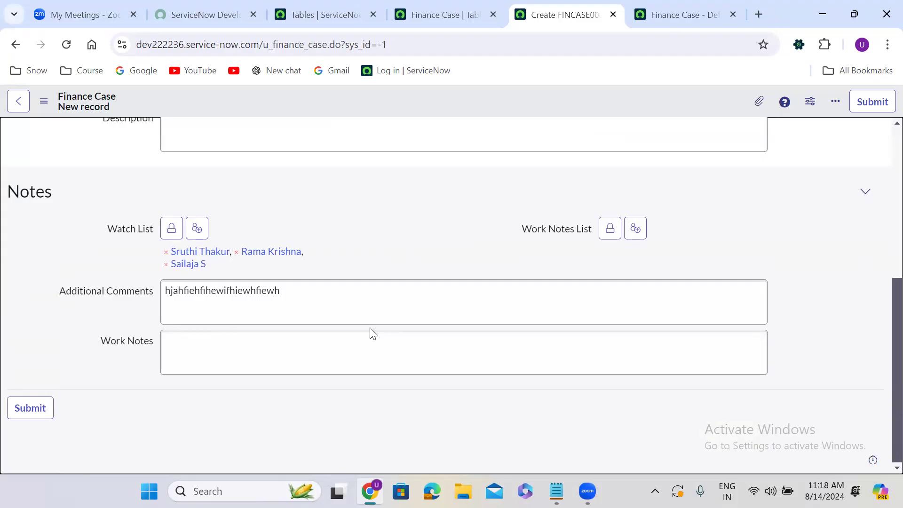
scroll(371, 332, "up", 2)
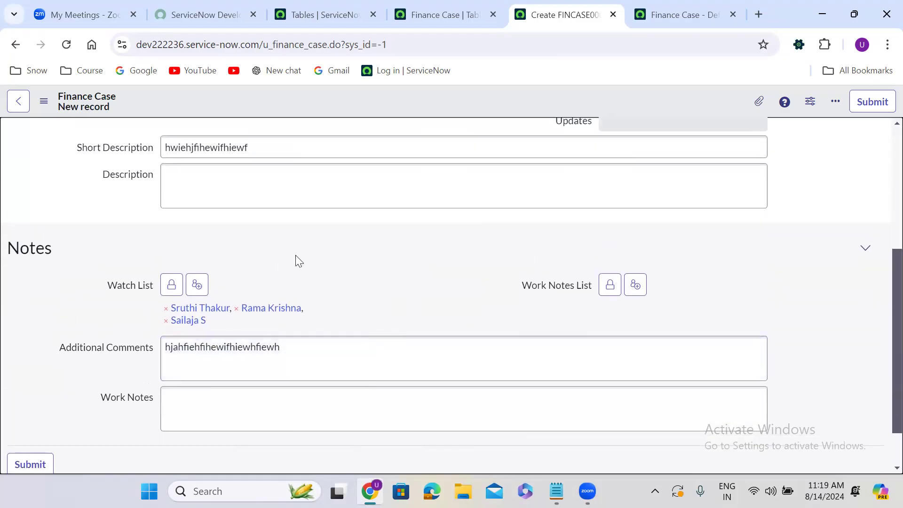
Return to the Finance Case form in Form Builder and add a section below the merged Notes section
left_click(689, 11)
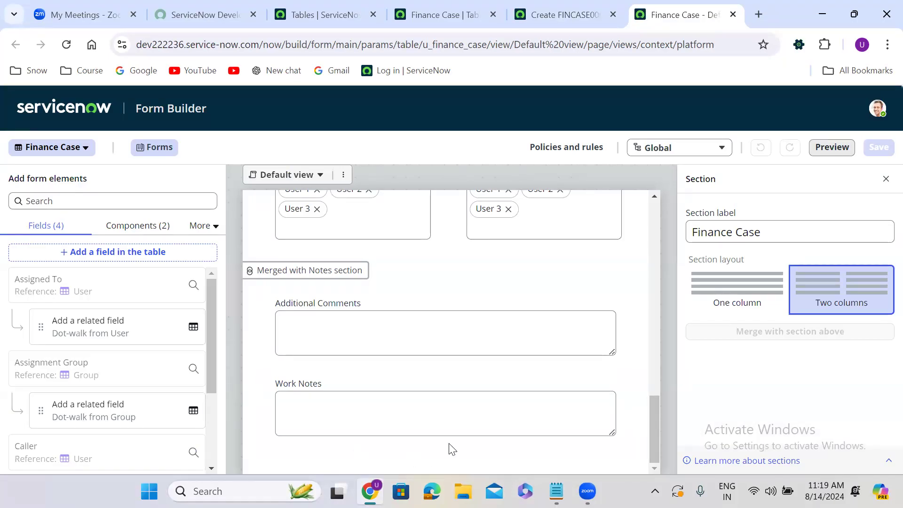
mouse_move(450, 444)
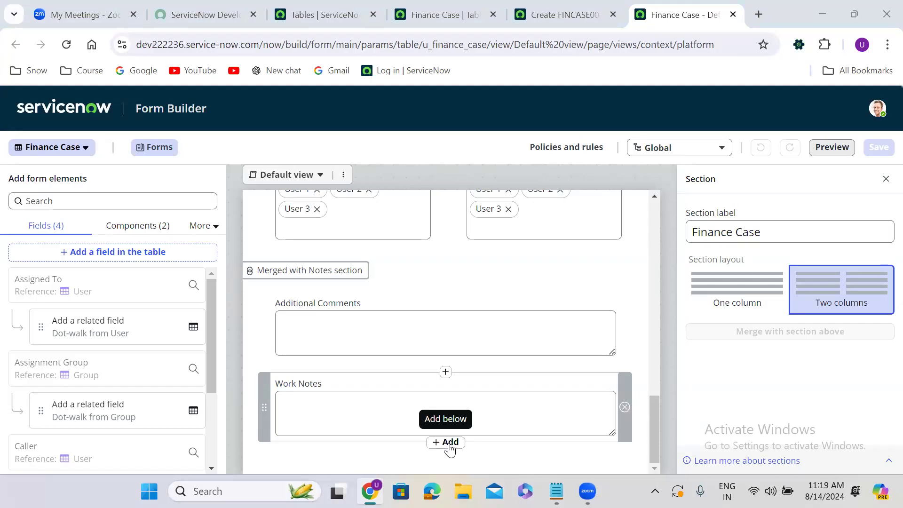
left_click(447, 442)
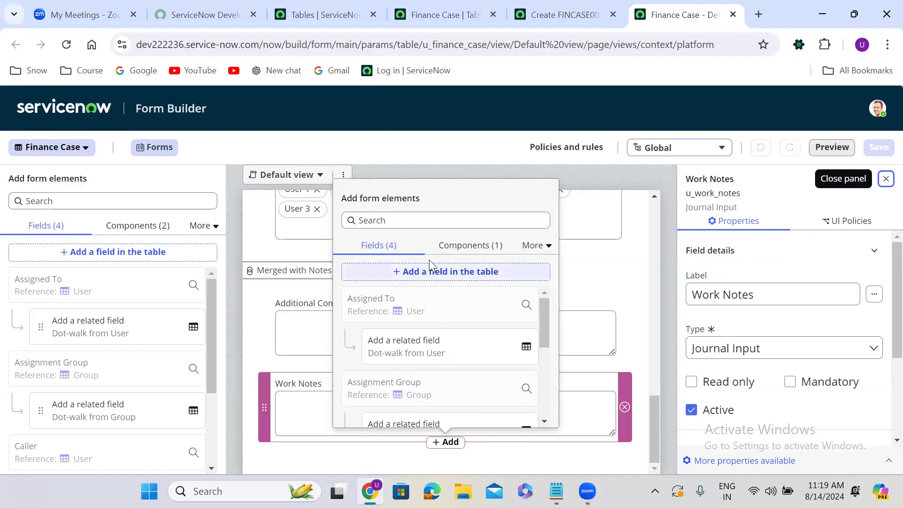
left_click(507, 454)
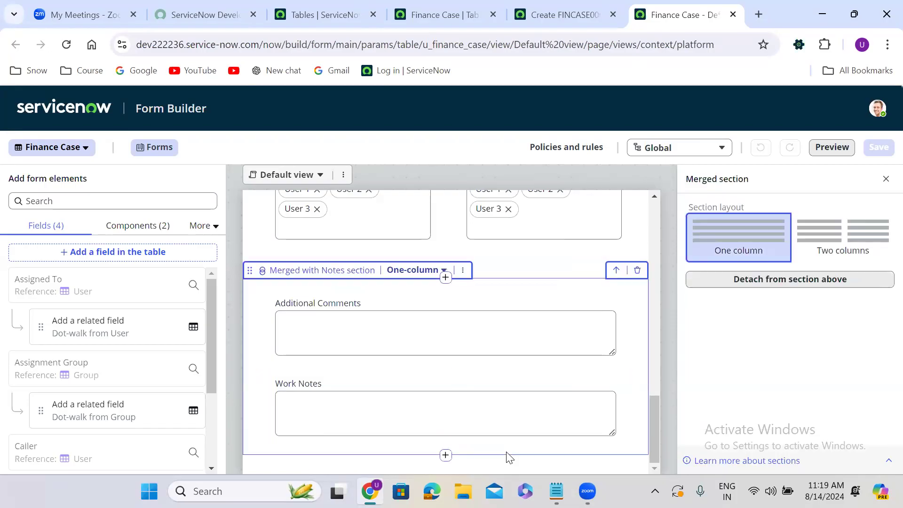
left_click(445, 455)
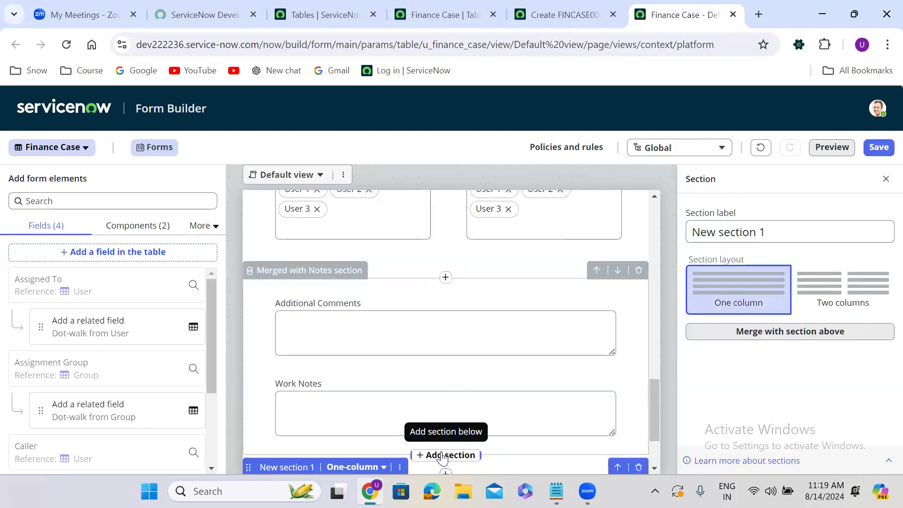
Label the new section "Related Records" and give it a two-column layout
left_click_drag(653, 391, 657, 427)
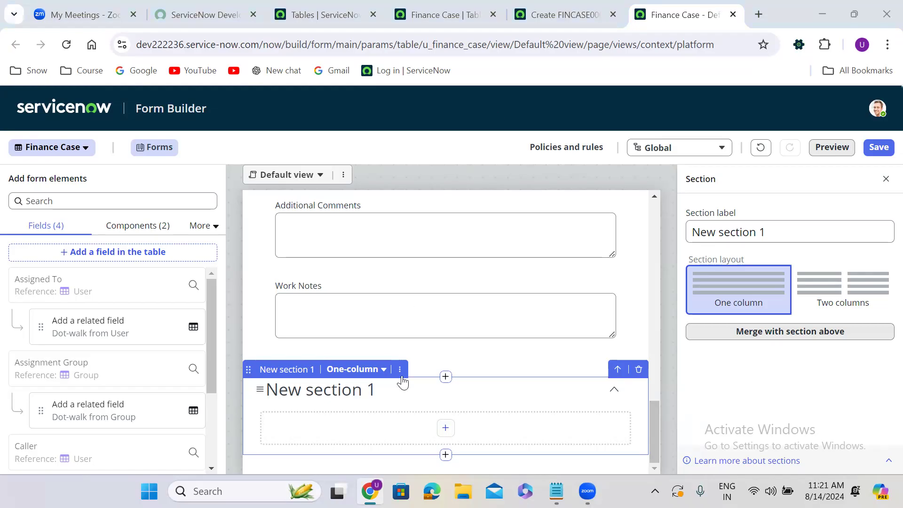
left_click(288, 370)
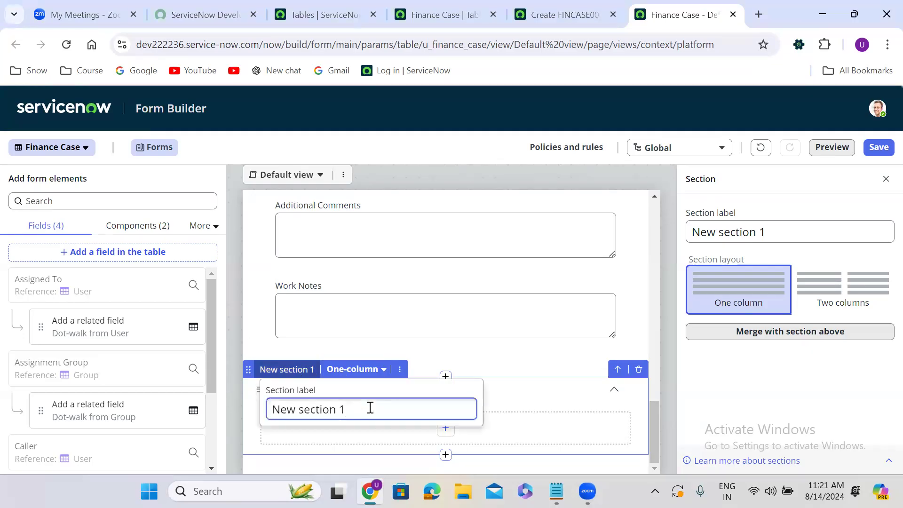
triple_click(370, 408)
key("BackSpace")
type("Re")
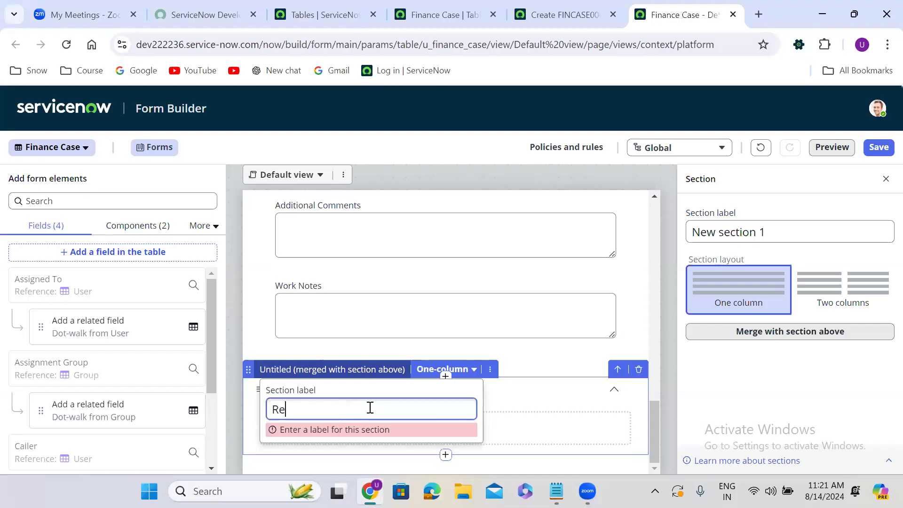
type("lated R")
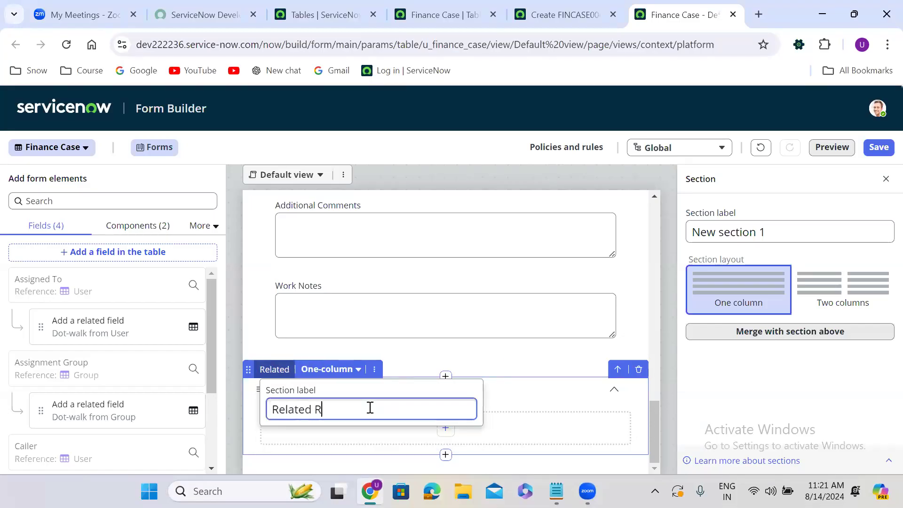
type("ecords")
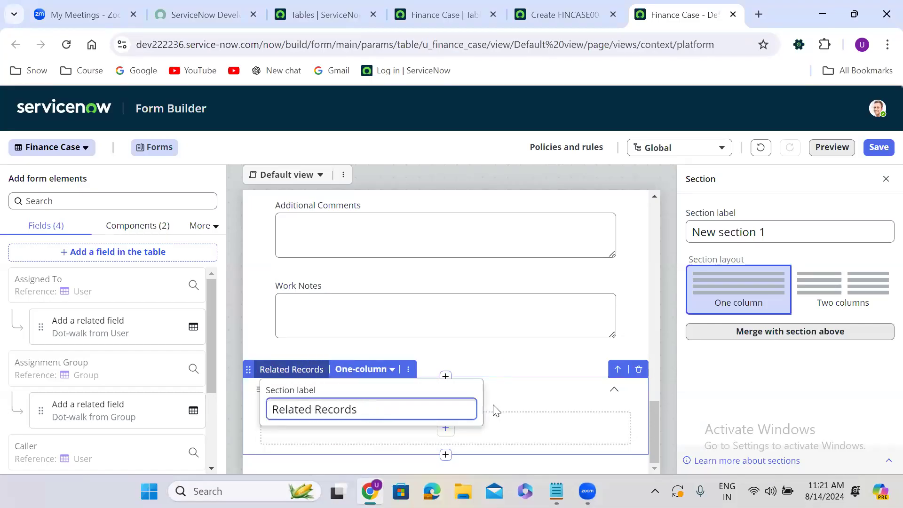
left_click(494, 408)
left_click(392, 373)
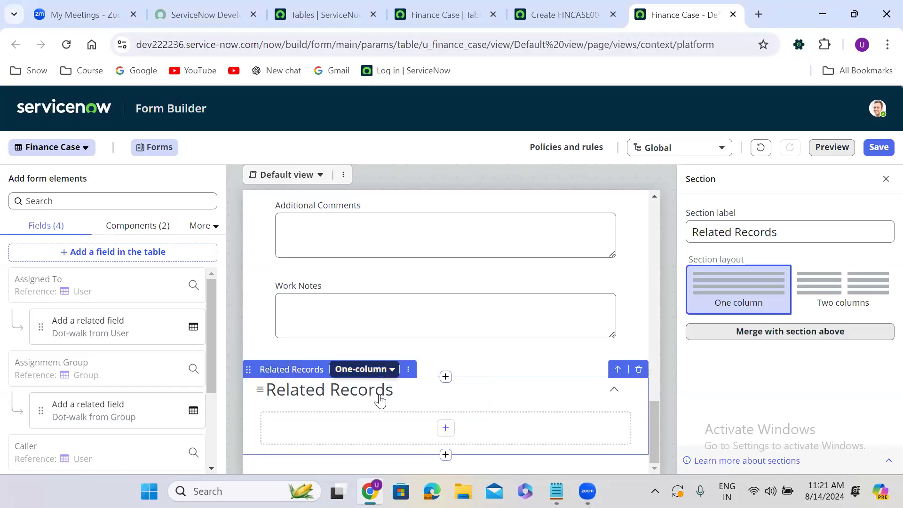
left_click(366, 403)
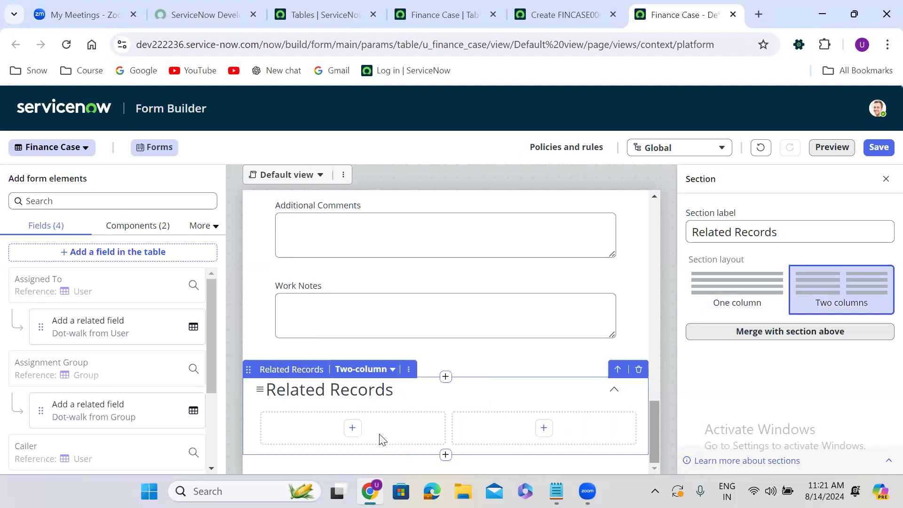
Add a Reference field labelled "Incident" to the first column of Related Records, referencing the Incident table
left_click(352, 430)
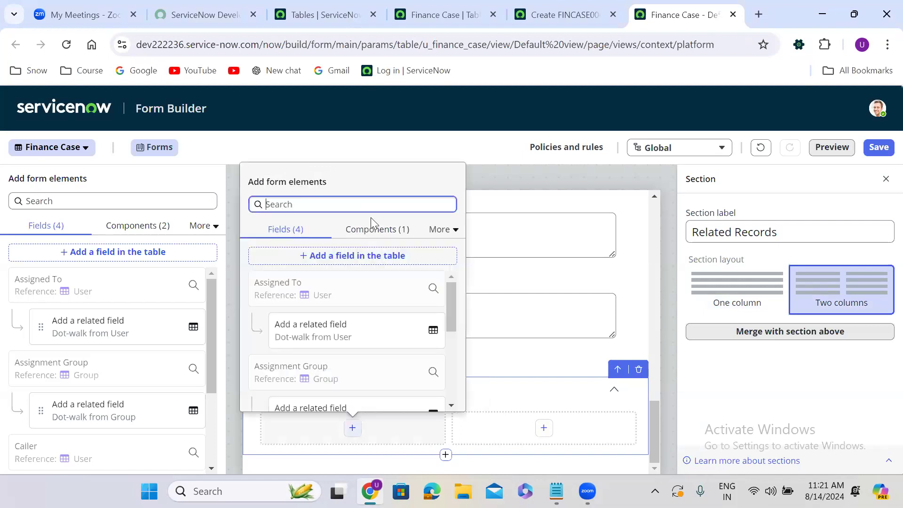
left_click(361, 252)
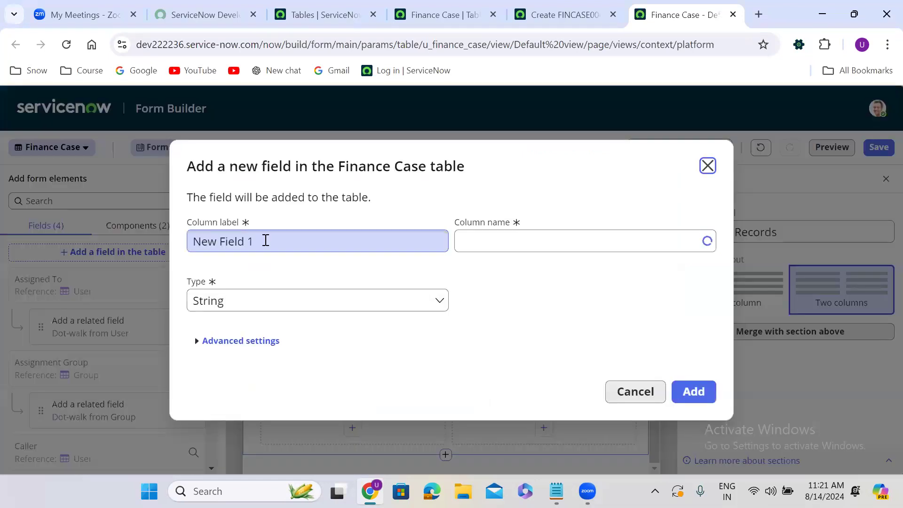
type("Incident")
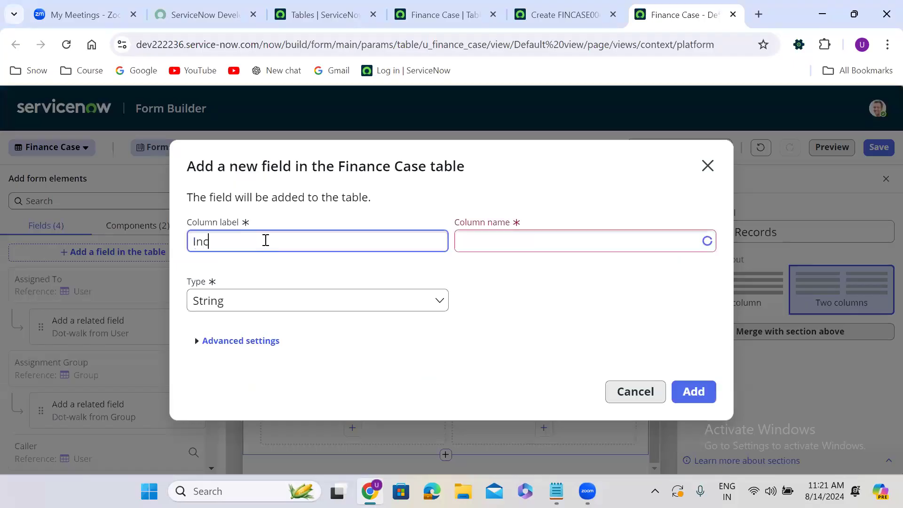
left_click(385, 266)
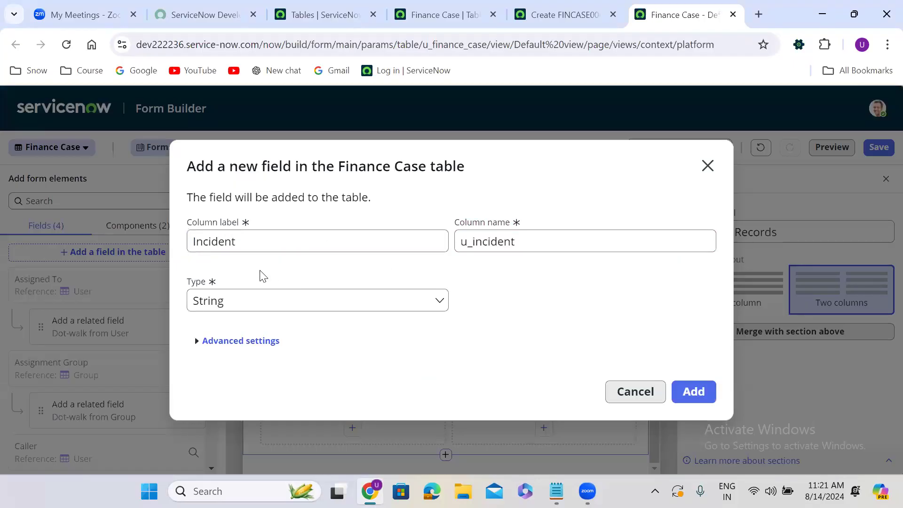
left_click(258, 303)
type("refe")
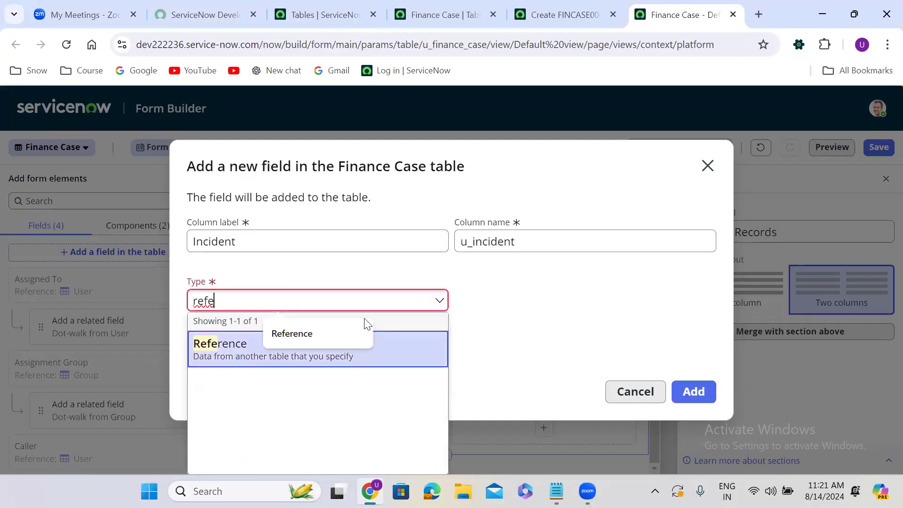
key("Return")
left_click(511, 297)
type("incident")
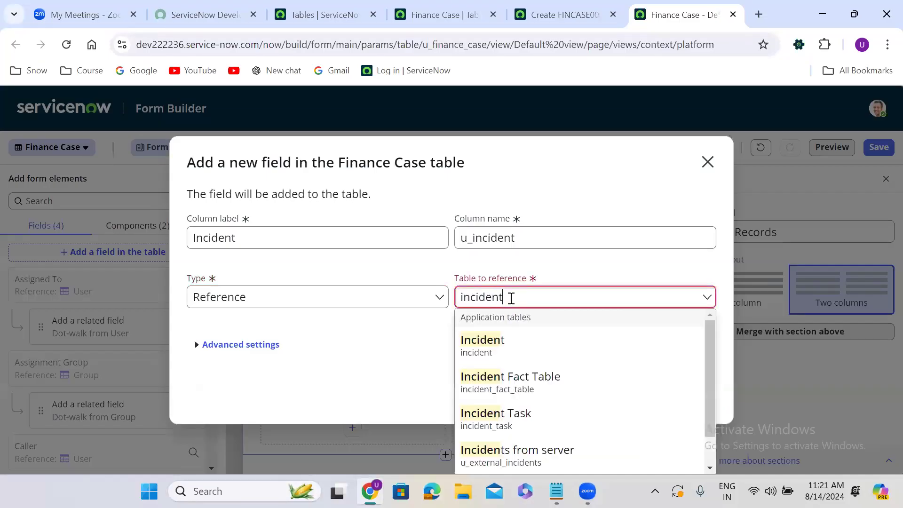
left_click(520, 343)
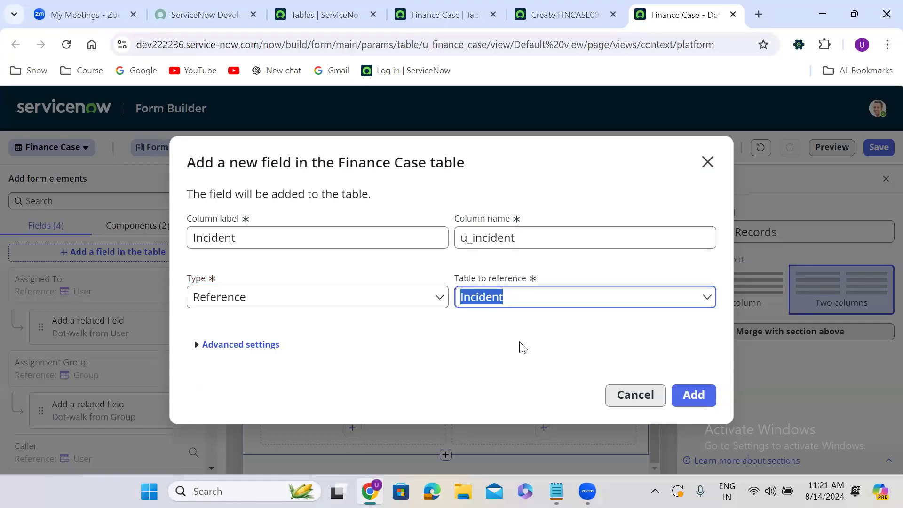
left_click(701, 401)
left_click(690, 382)
Create a new table field below Incident in the Related Records section and label it "Problem"
left_click_drag(656, 420, 654, 462)
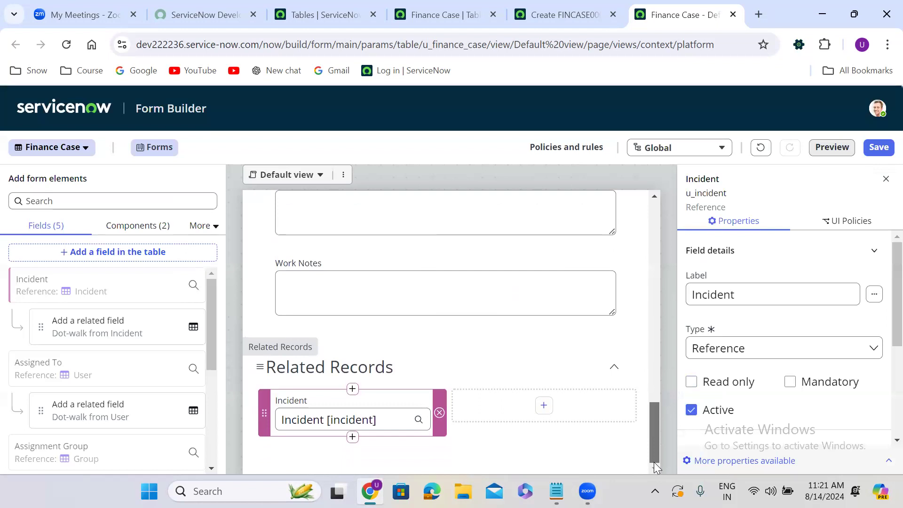
left_click(352, 437)
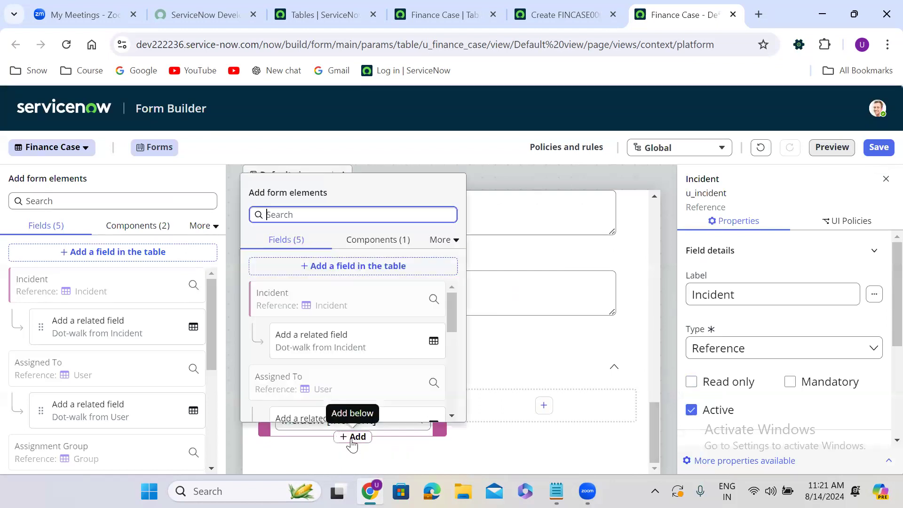
left_click(361, 267)
left_click(310, 242)
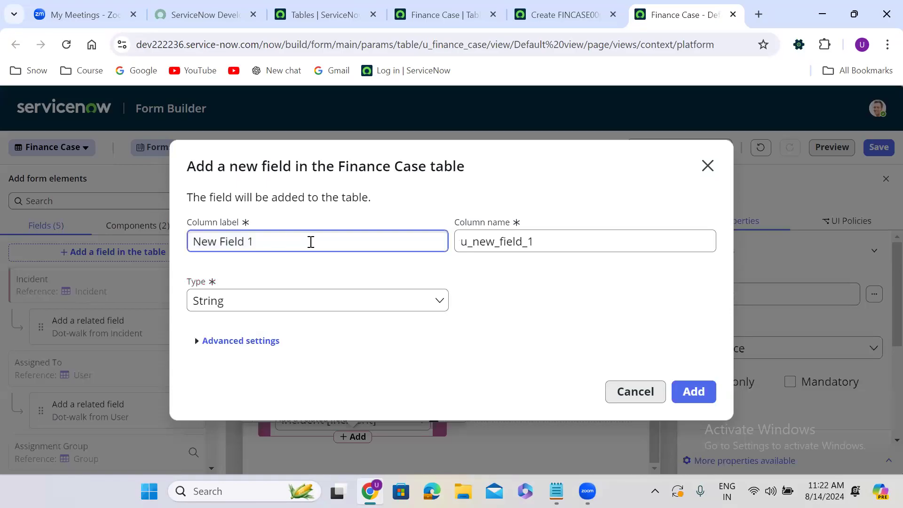
key("ctrl+a")
type("Pr")
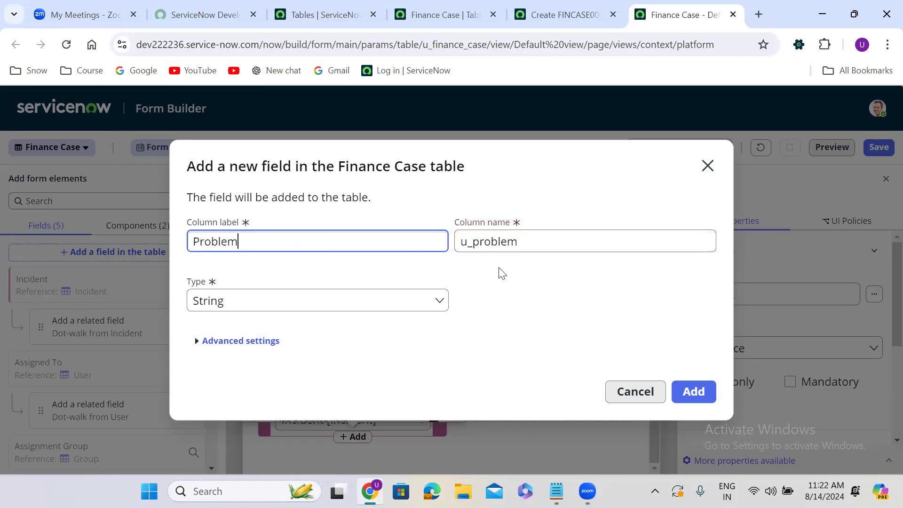
Set the Problem field's type to Reference, pointing to the Problem table, and add it to the form
left_click(284, 295)
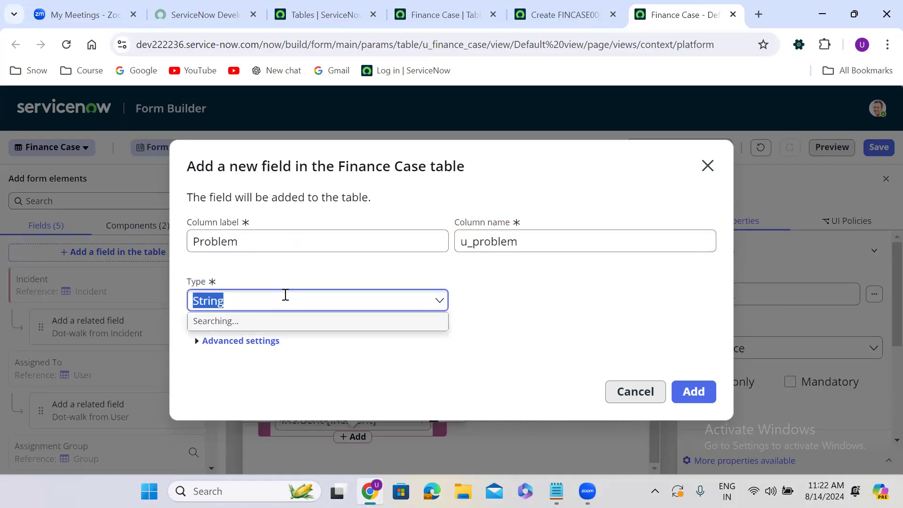
type("rfe")
key("BackSpace")
key("BackSpace")
key("BackSpace")
type("refe")
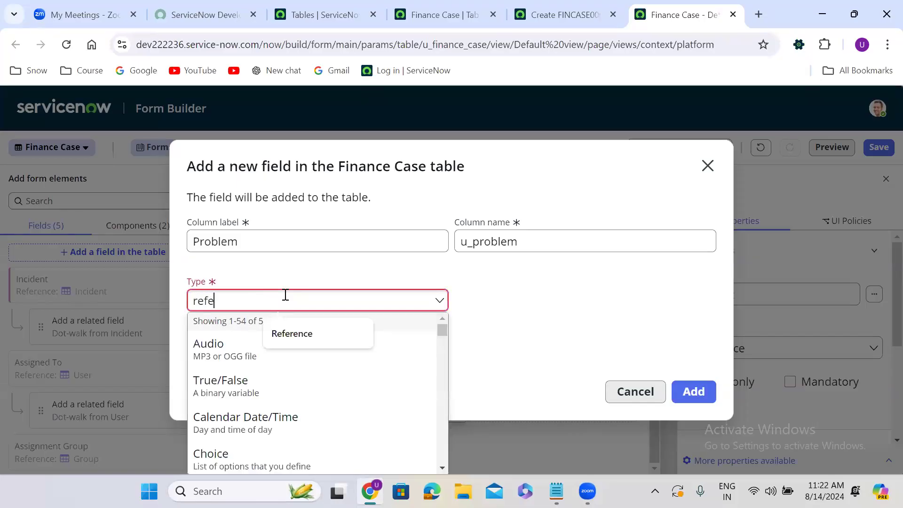
left_click(238, 349)
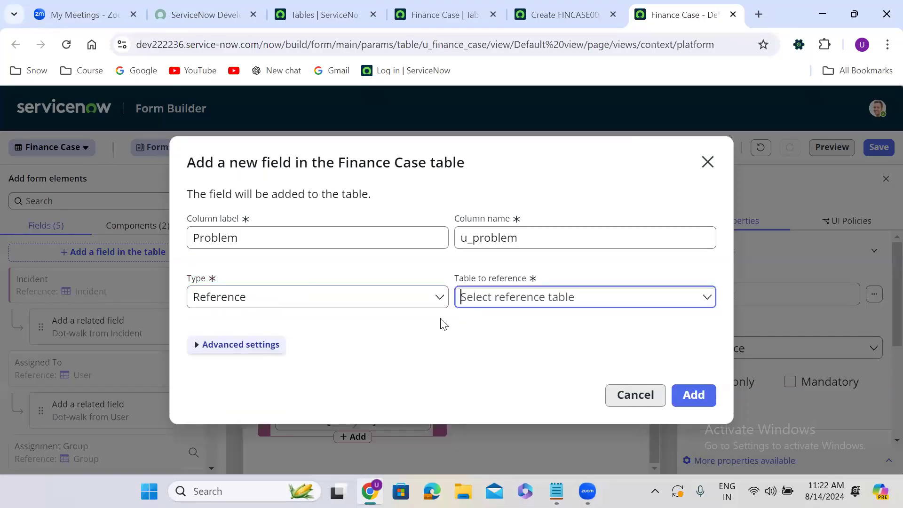
type("pr")
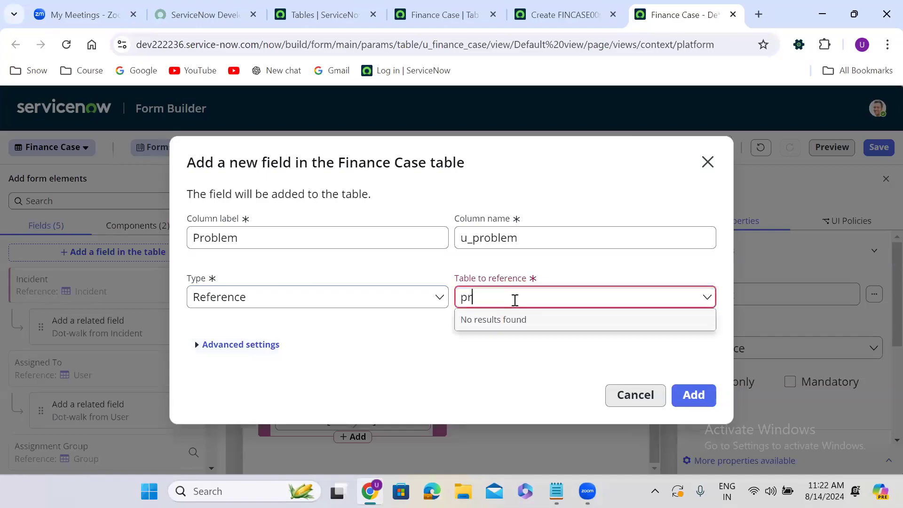
type("oblem")
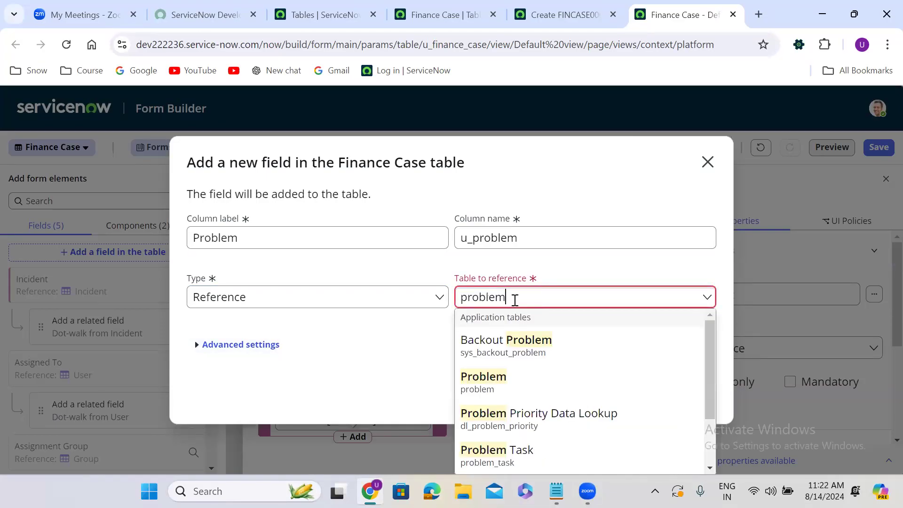
left_click(512, 381)
left_click(694, 395)
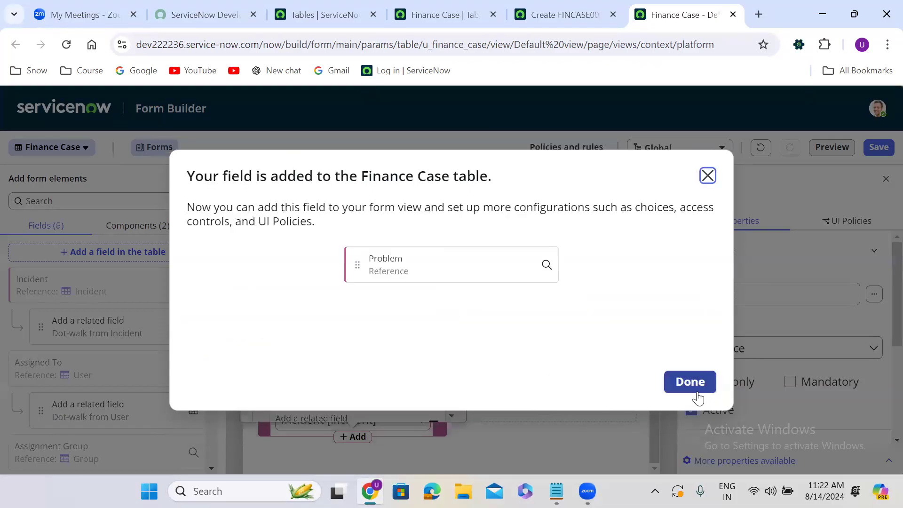
left_click(698, 381)
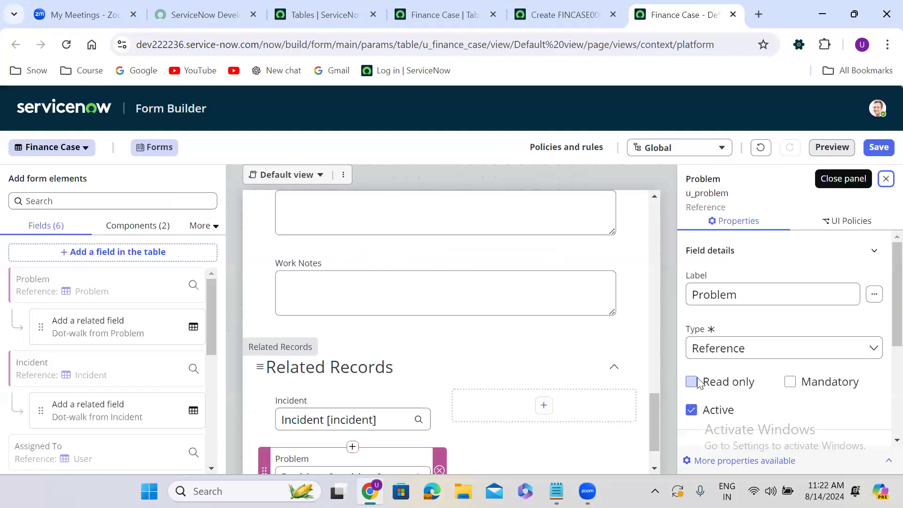
Create a new table field in the empty second column of Related Records and label it "Change Request"
left_click(545, 408)
left_click(544, 408)
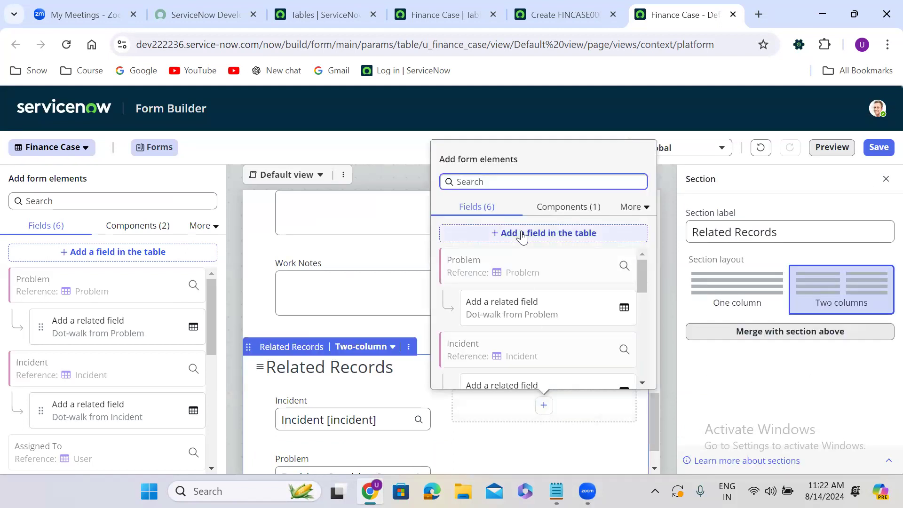
left_click(520, 235)
triple_click(278, 236)
type("Change Request")
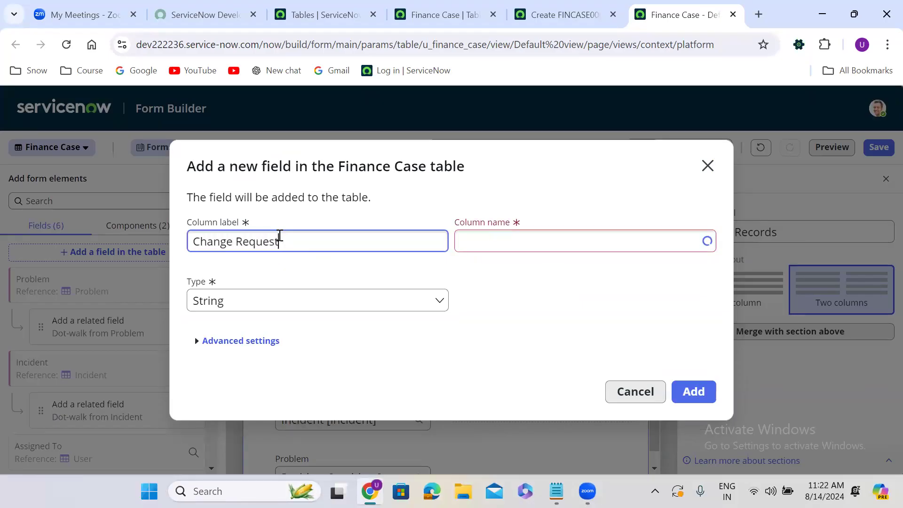
Make the Change Request field a Reference to the Change Request table and add it to the form
left_click(263, 305)
type("ref")
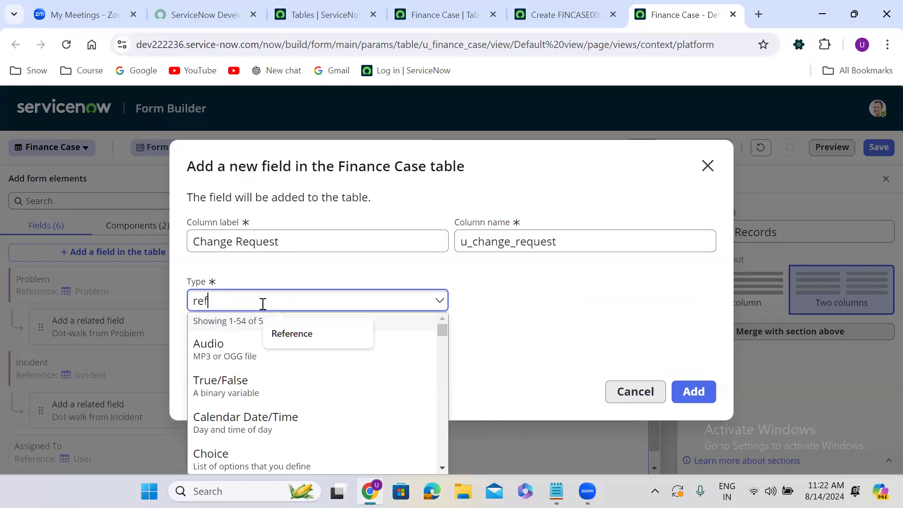
type("e")
left_click(242, 353)
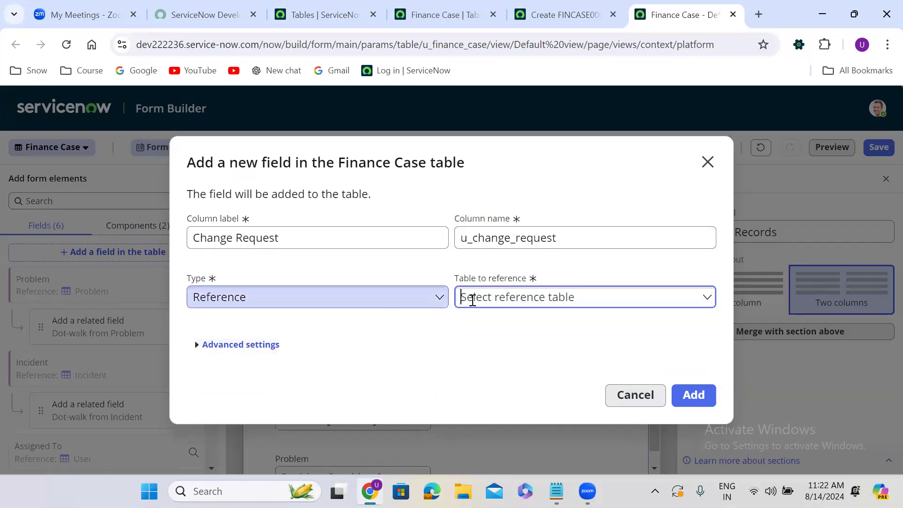
left_click(488, 300)
type("chan")
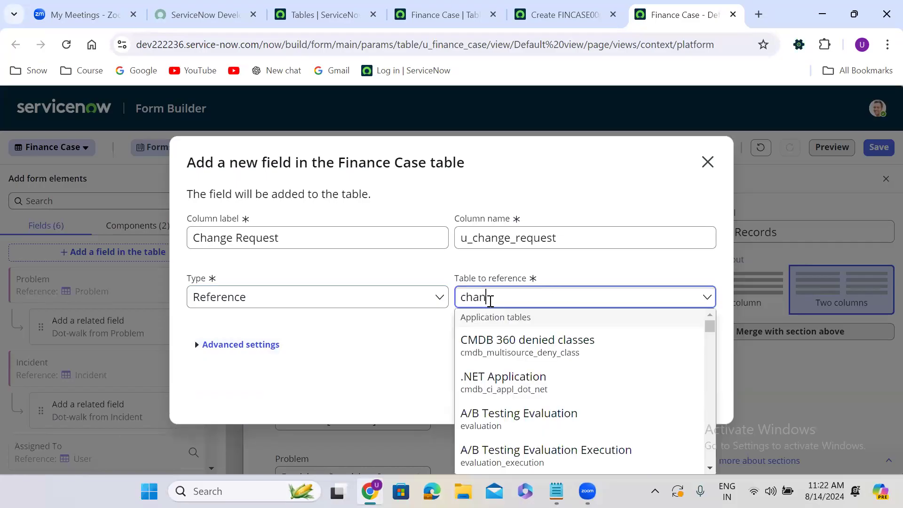
type("ge req")
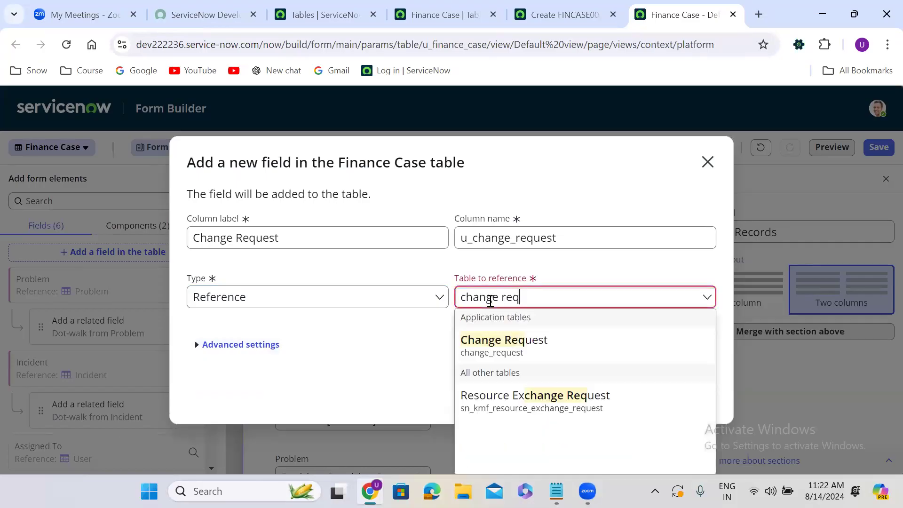
left_click(549, 350)
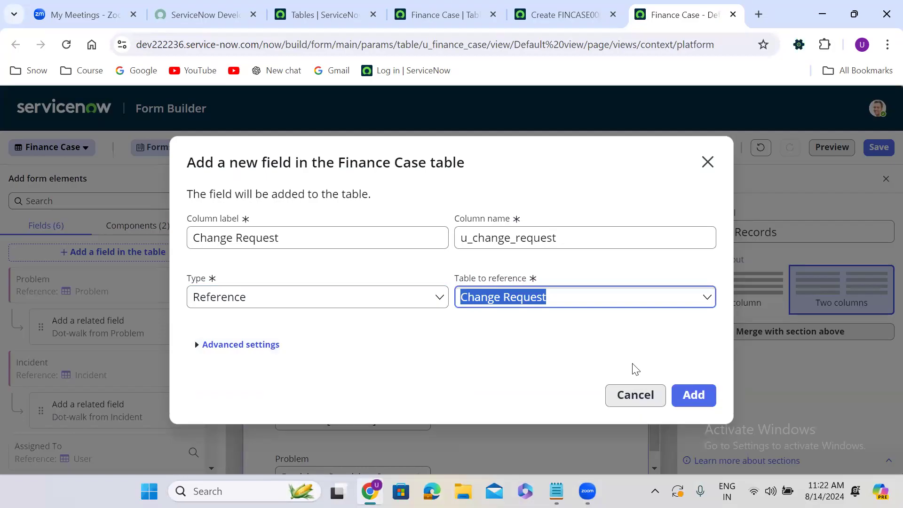
left_click(690, 394)
left_click(690, 381)
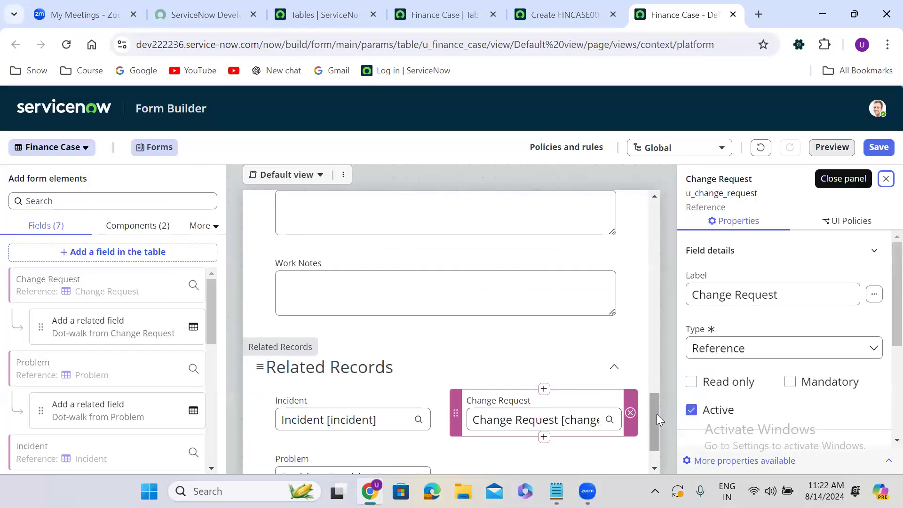
Create a new table field below Change Request in Related Records and label it "Requested Item"
scroll(657, 414, "down", 2)
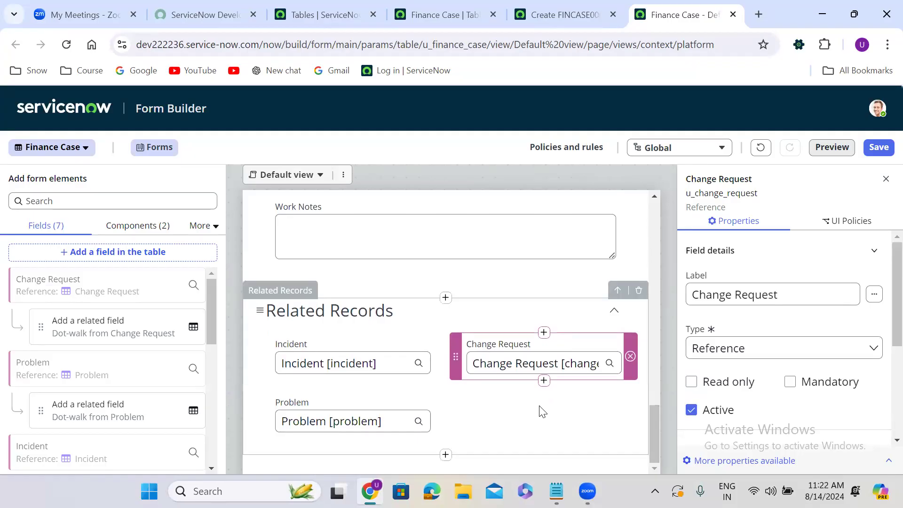
left_click(546, 381)
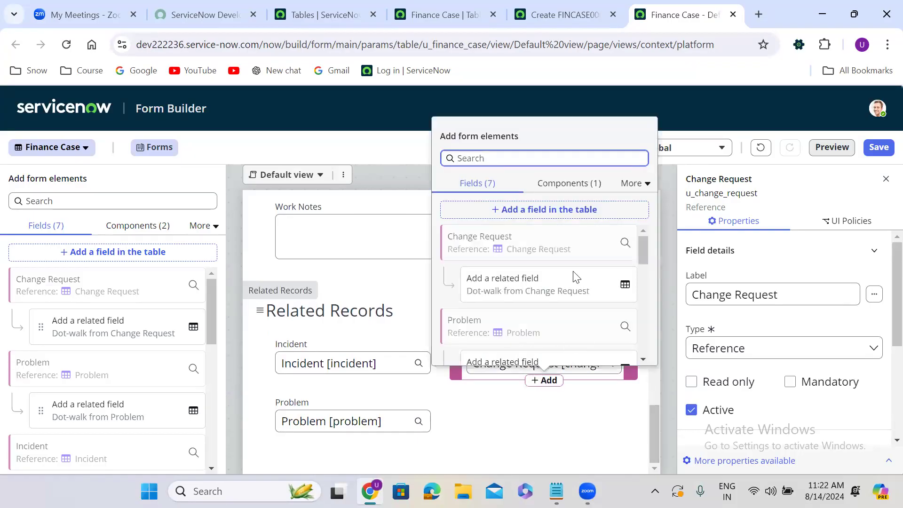
left_click(544, 207)
triple_click(300, 239)
type("Req")
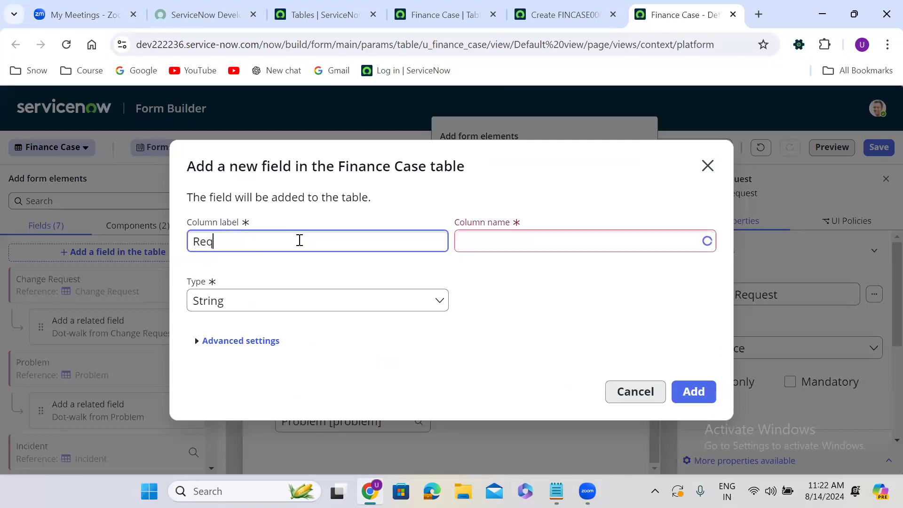
type("uested Item")
left_click(492, 290)
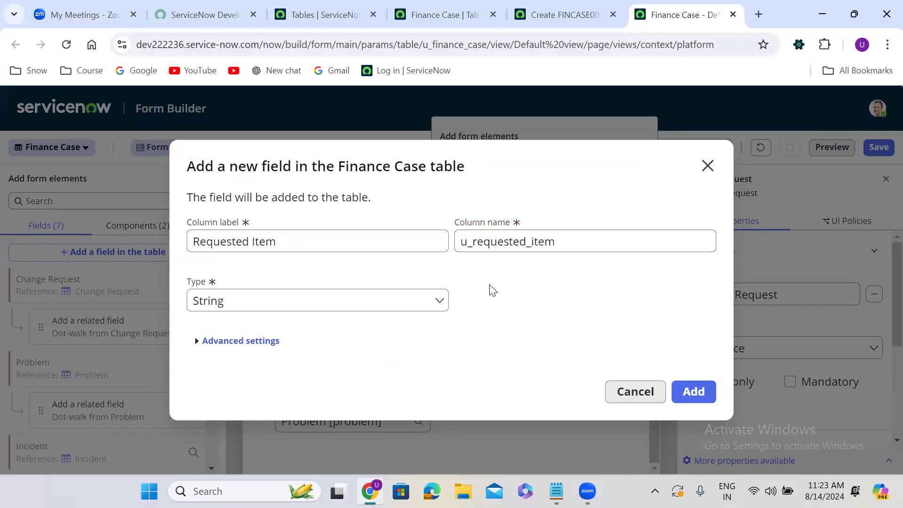
Make the Requested Item field a Reference to the Requested Item table (sc_req_item) and add it to the form
left_click(238, 302)
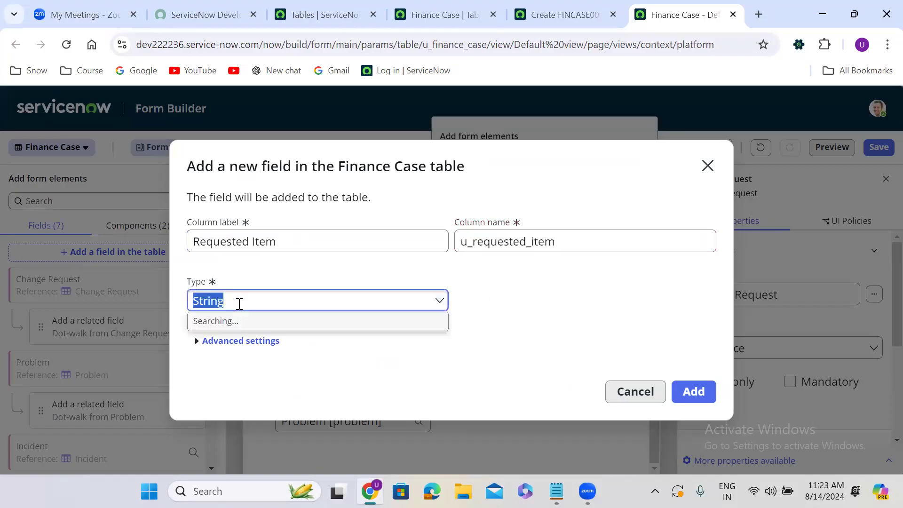
type("refe")
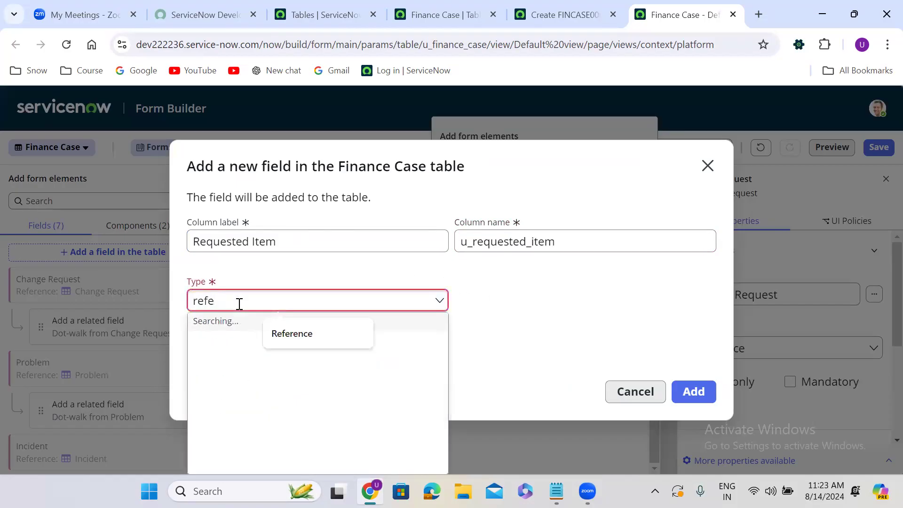
left_click(235, 356)
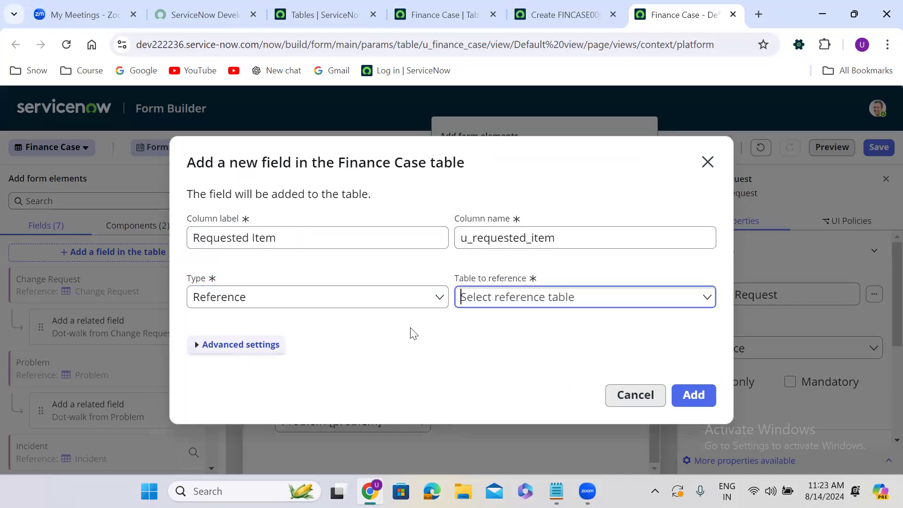
left_click(485, 299)
type("sc")
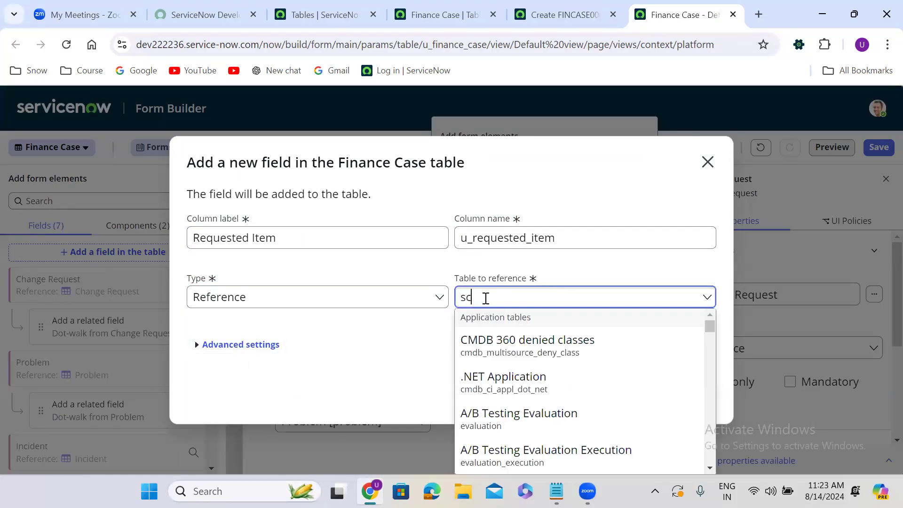
type("_req")
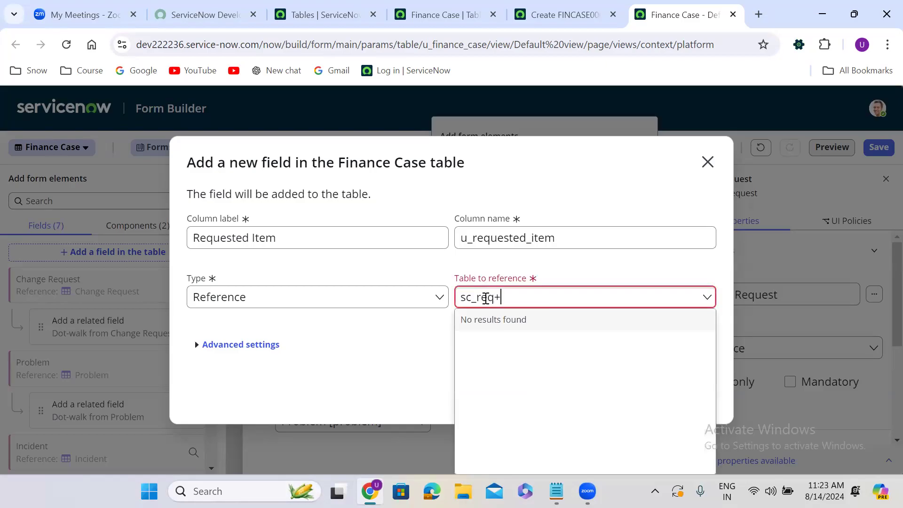
type("_item")
left_click(521, 348)
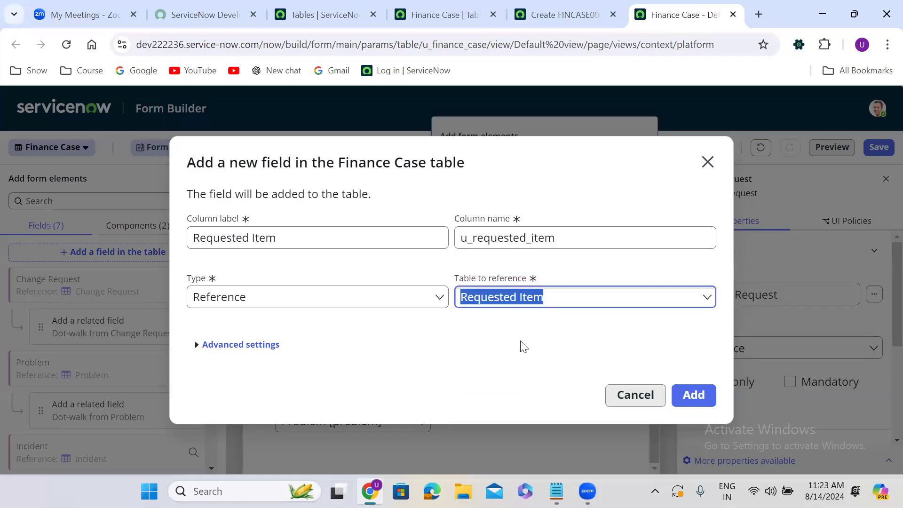
left_click(695, 395)
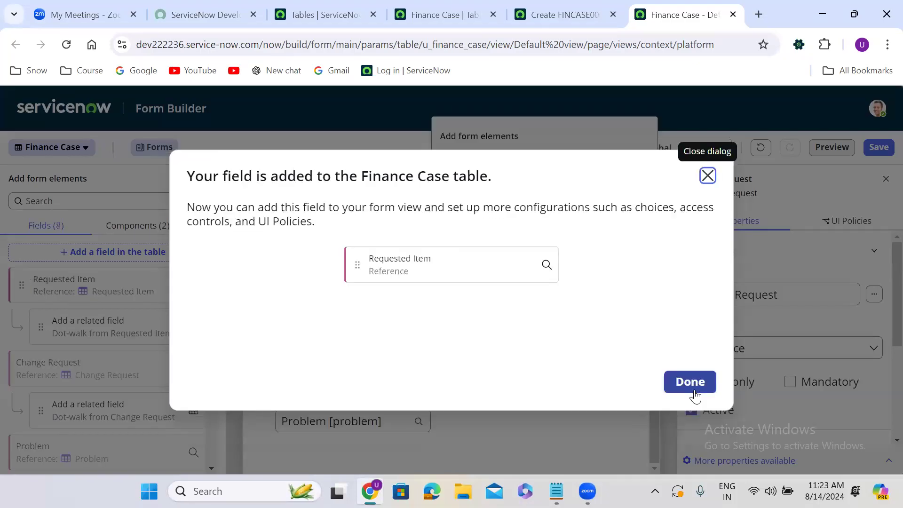
left_click(699, 380)
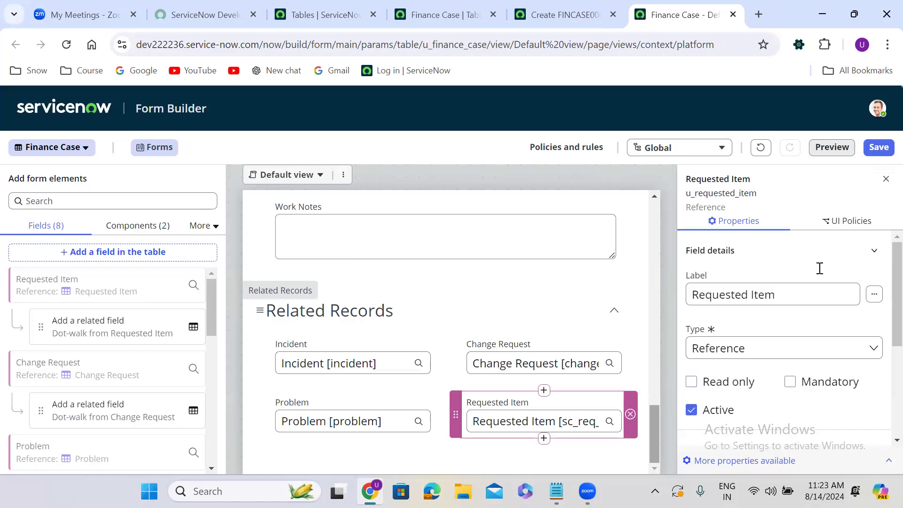
Save the form layout and reload the new Finance Case record, discarding its unsaved entries, to check the Related Records section
left_click(878, 146)
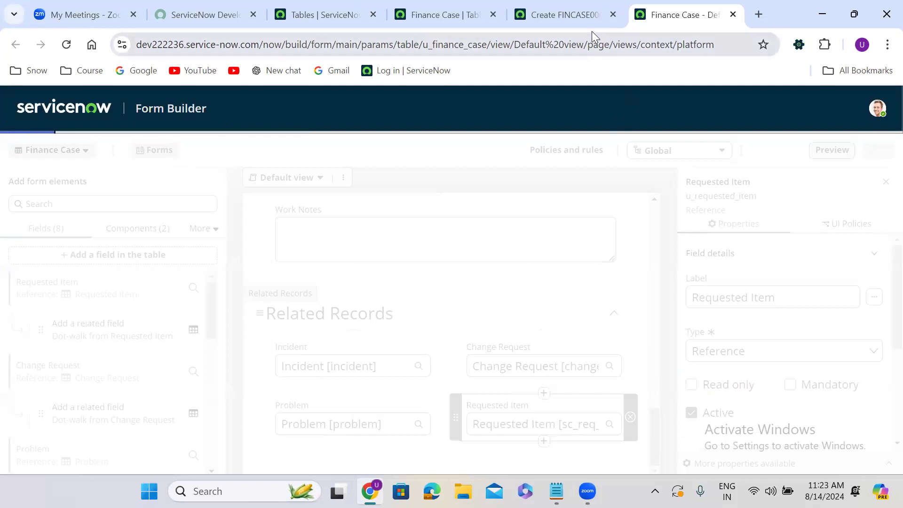
left_click(581, 25)
left_click(67, 44)
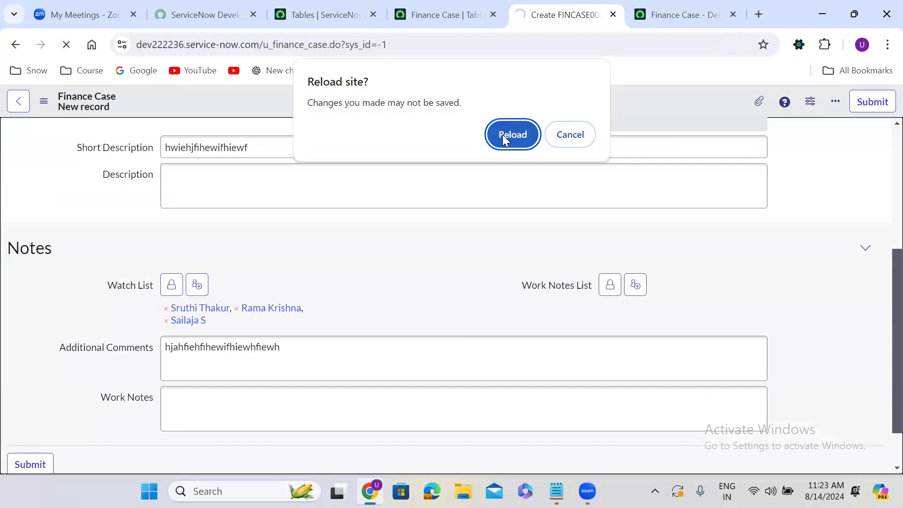
left_click(502, 135)
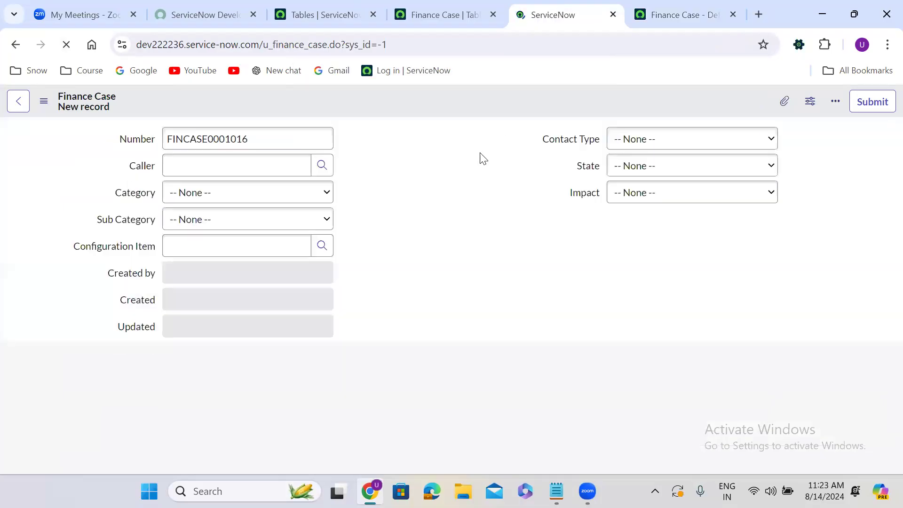
scroll(380, 295, "down", 5)
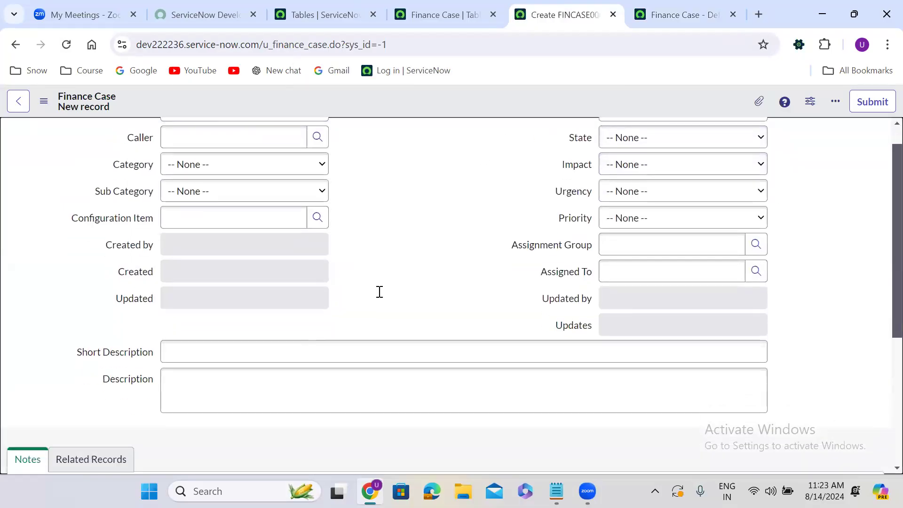
Check the record lookup lists of the Incident, Problem, Change Request and Requested Item fields in the new record's Related Records section
left_click(122, 262)
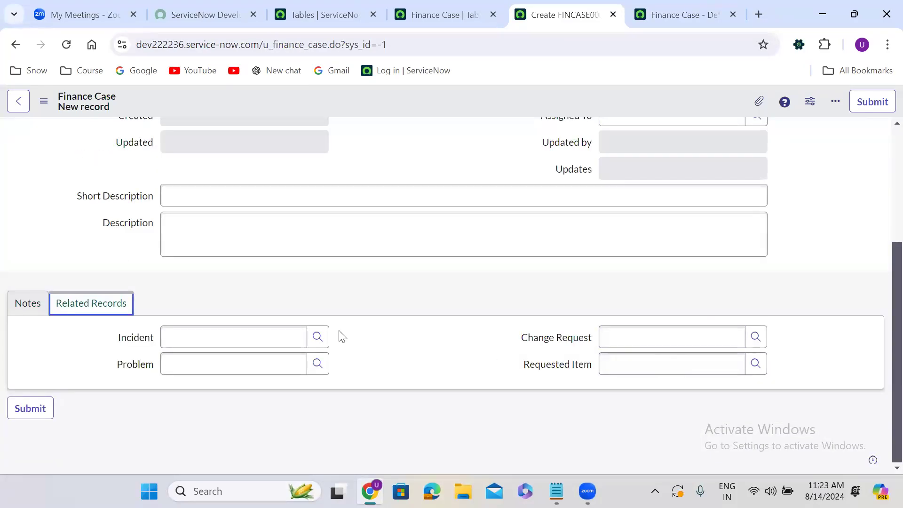
left_click(317, 336)
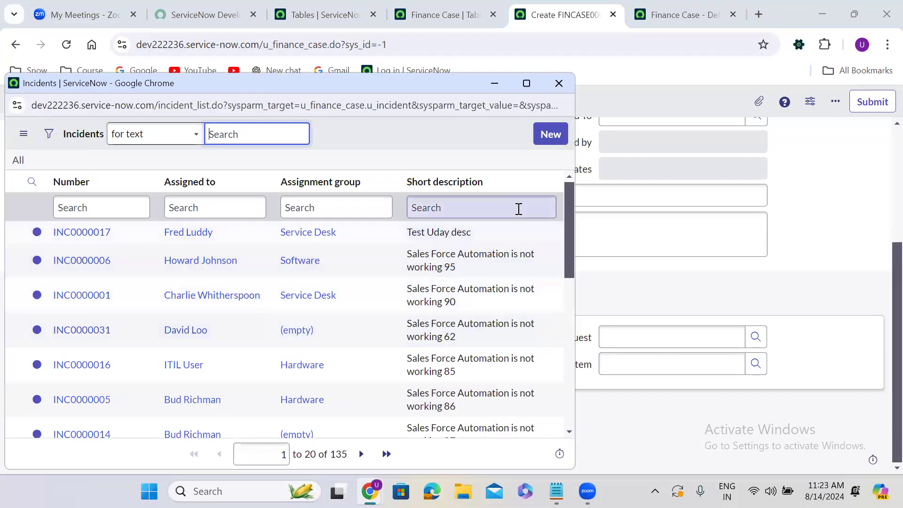
left_click(558, 83)
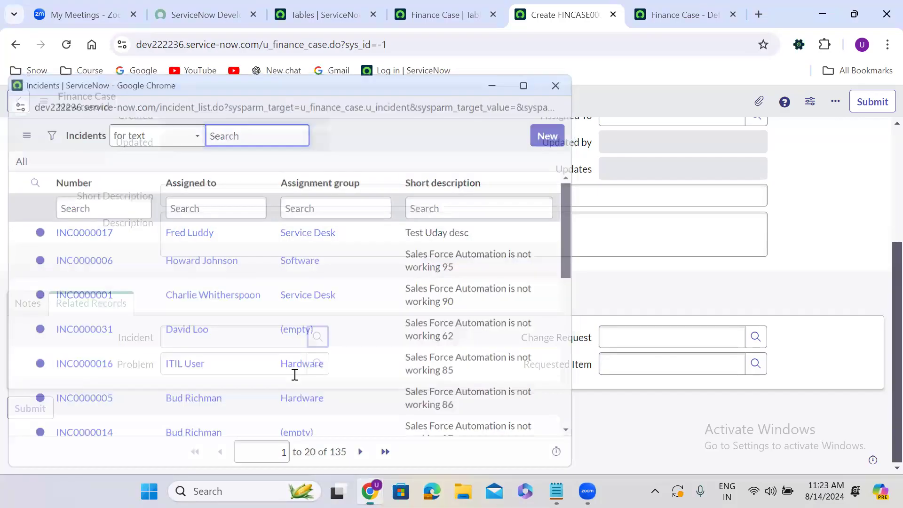
left_click(318, 363)
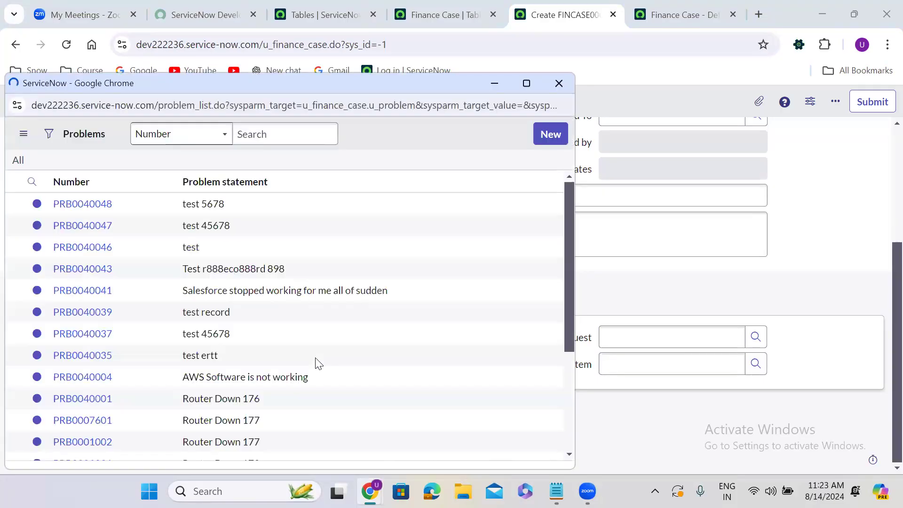
left_click(753, 335)
left_click(755, 337)
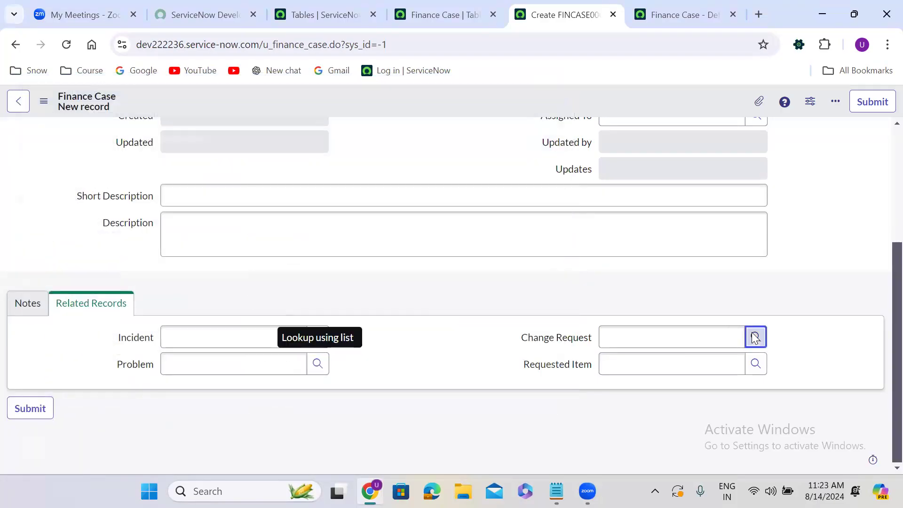
left_click(746, 83)
left_click(756, 365)
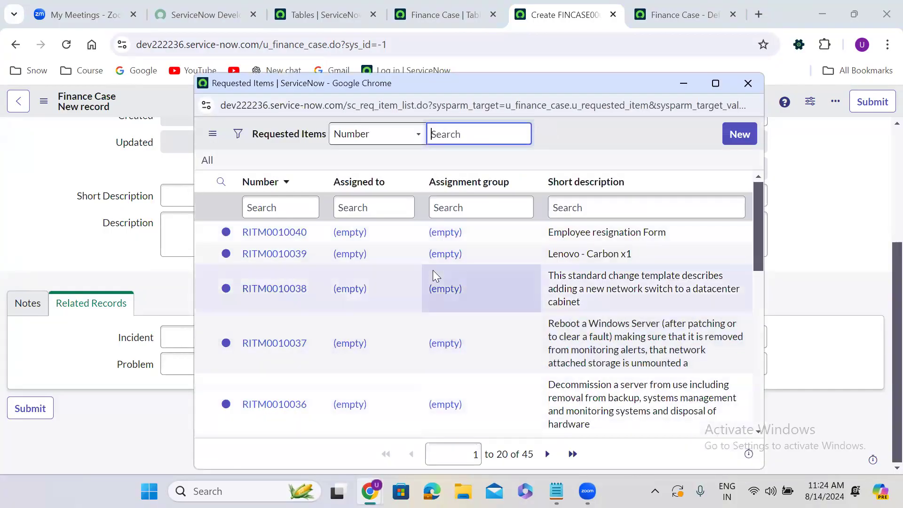
left_click(748, 83)
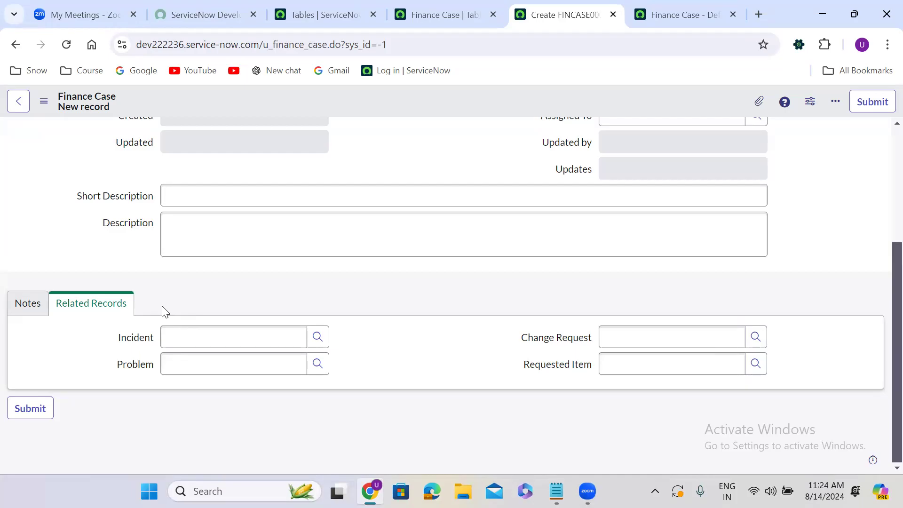
Return to the Finance Case form in Form Builder and add a new section below Related Records
left_click(642, 20)
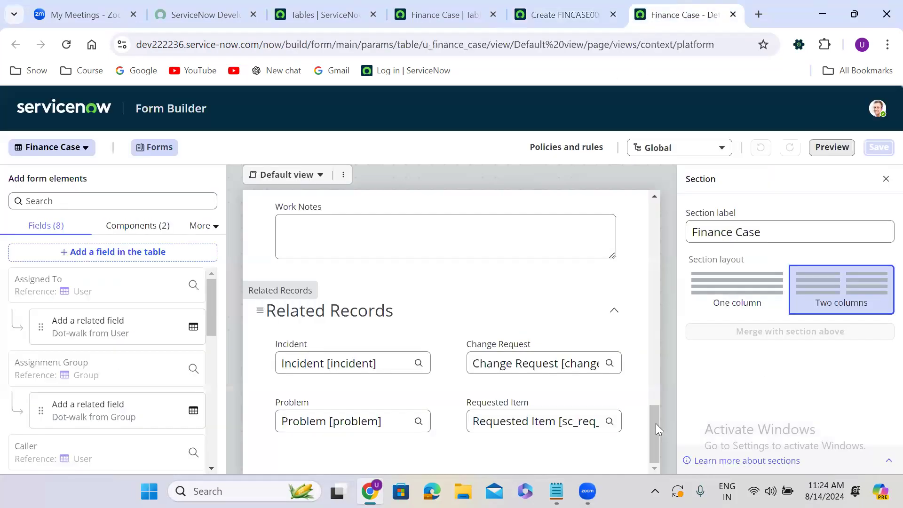
left_click_drag(654, 425, 656, 466)
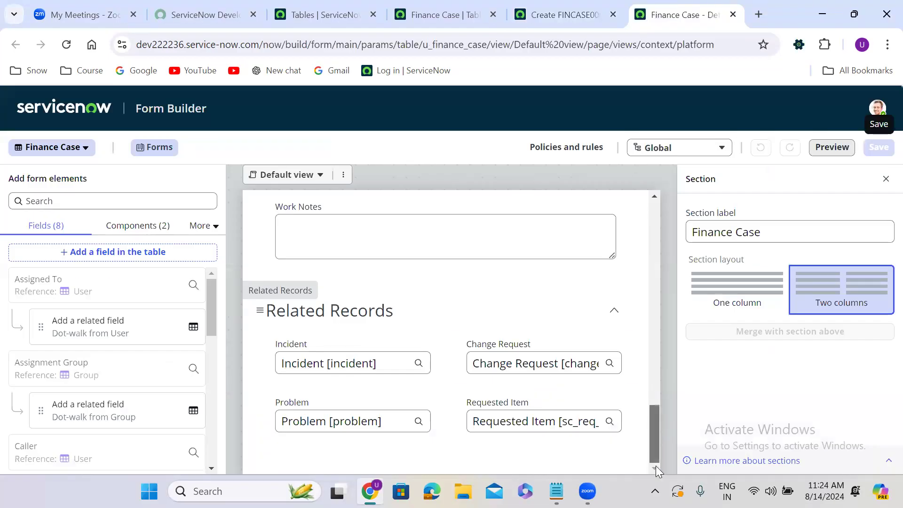
left_click(450, 456)
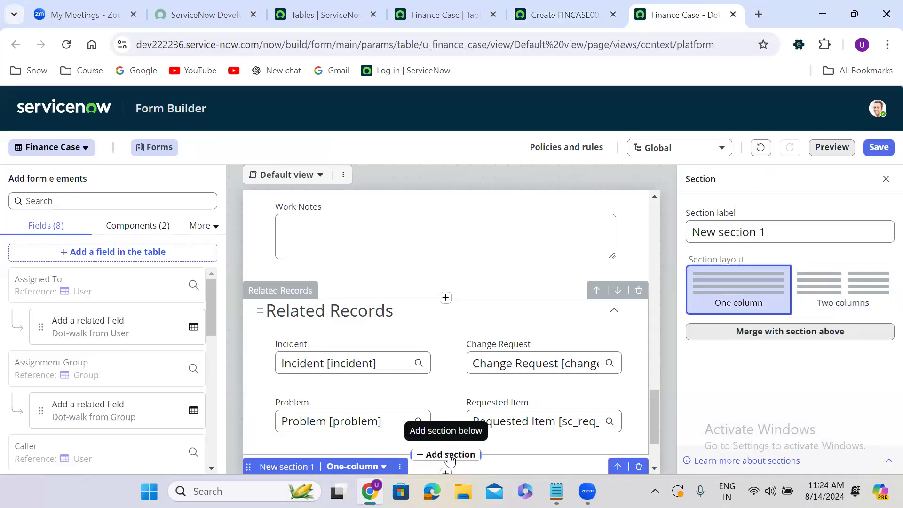
left_click_drag(652, 439, 652, 462)
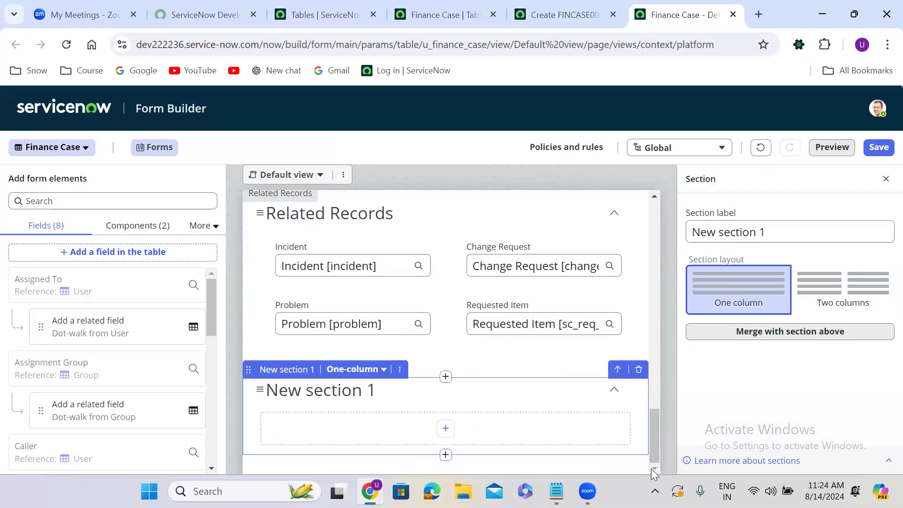
Label the new section "Resolution Information" and give it a two-column layout
left_click(288, 369)
triple_click(368, 410)
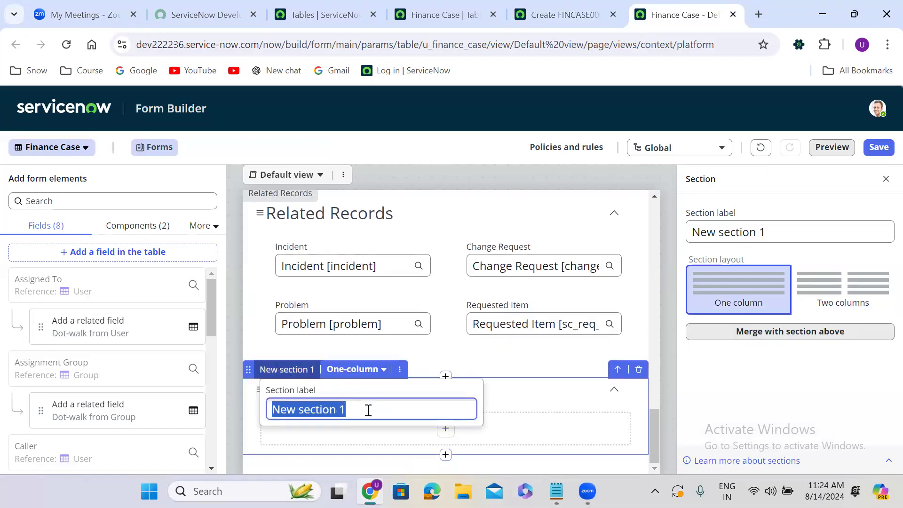
type("Resolution")
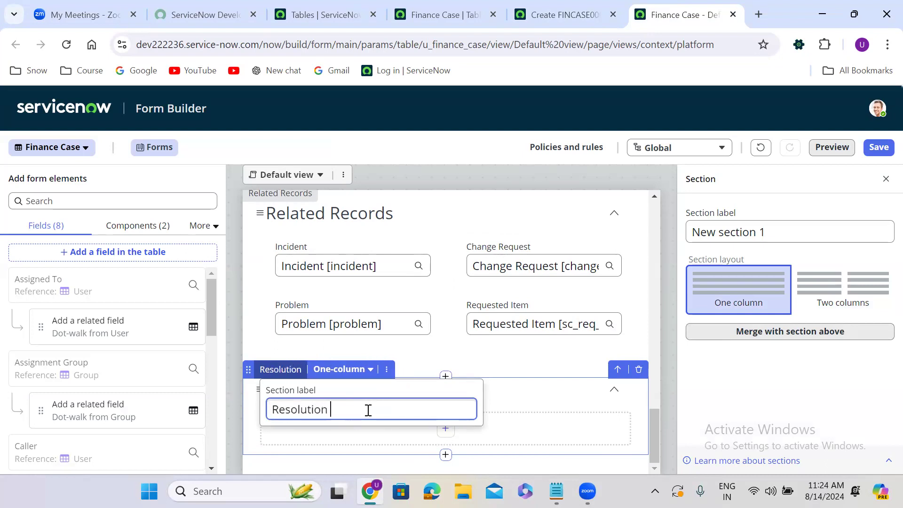
type(" Information")
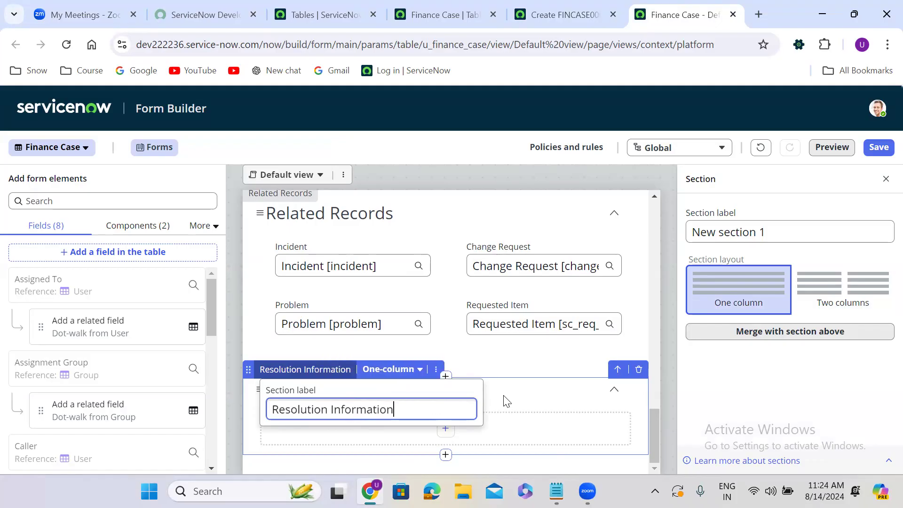
left_click(506, 401)
left_click(411, 369)
left_click(409, 404)
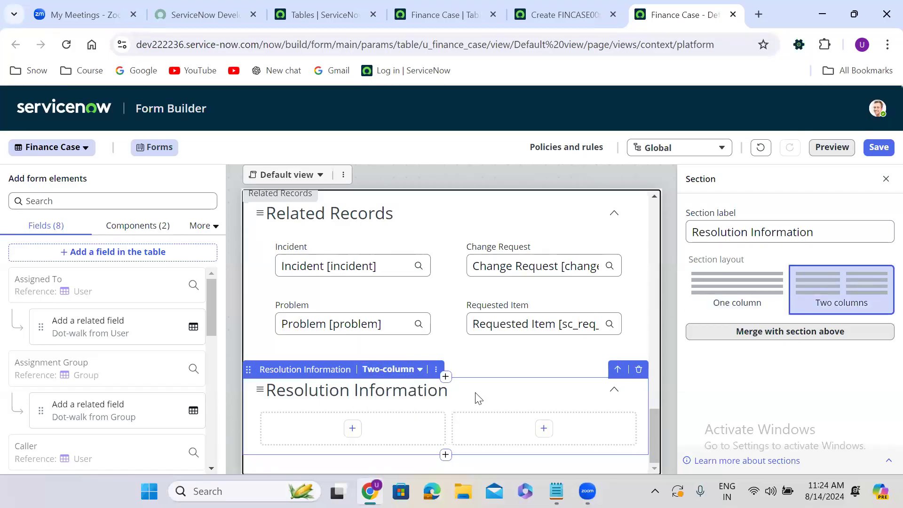
Create a new table field in the first column of Resolution Information and label it "Resolution Code"
left_click(351, 428)
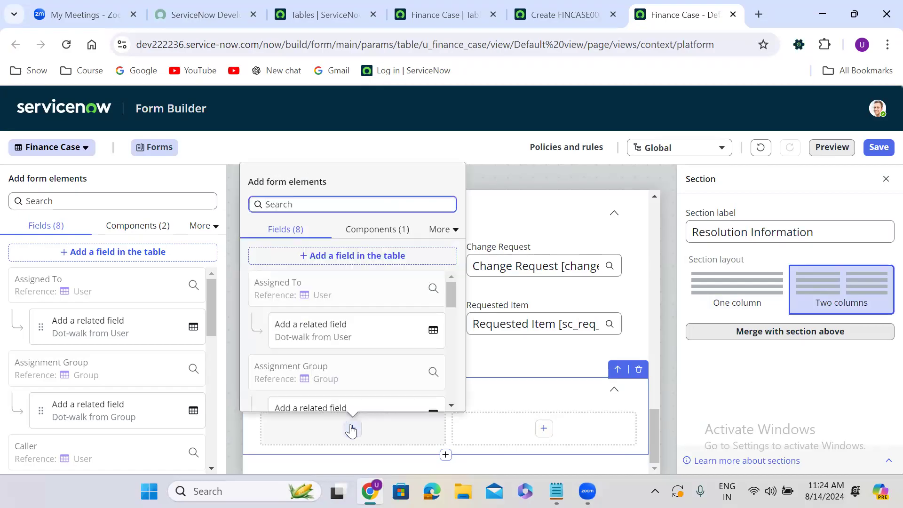
left_click(335, 256)
double_click(265, 235)
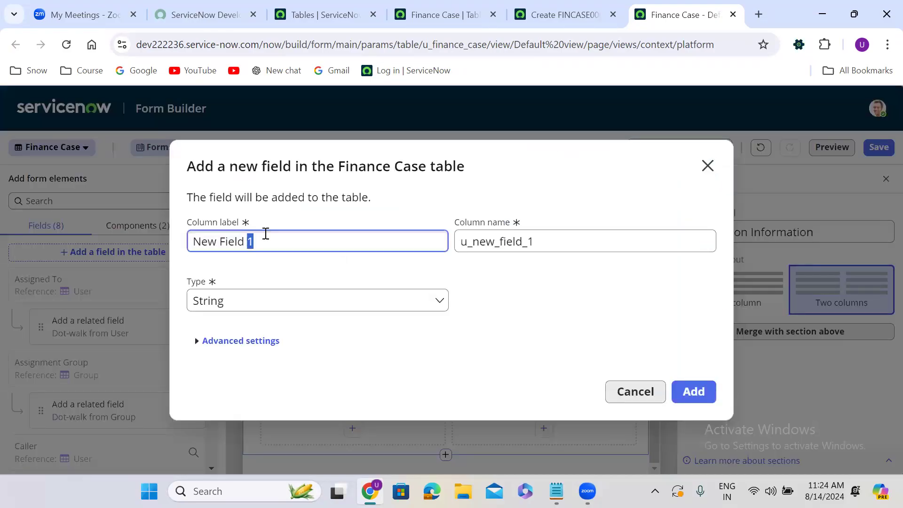
key("ctrl+a")
type("Ch")
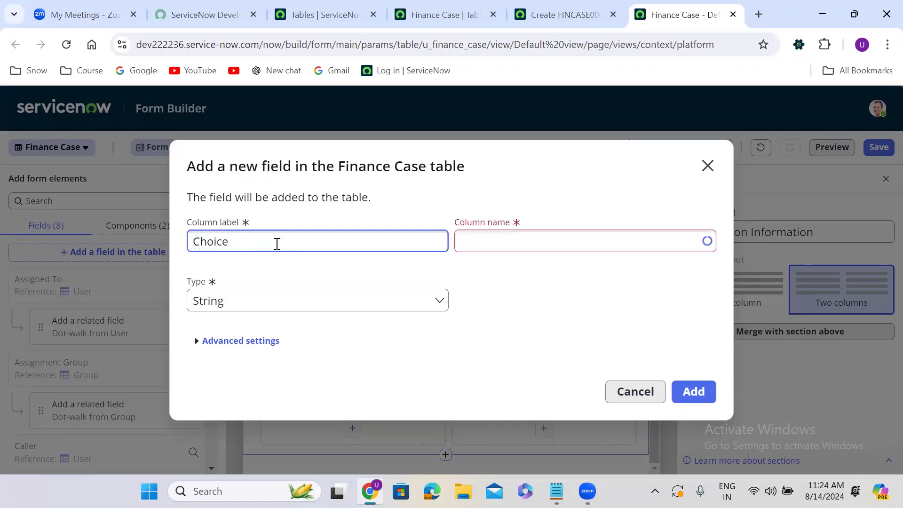
double_click(248, 244)
key("BackSpace")
type("Re")
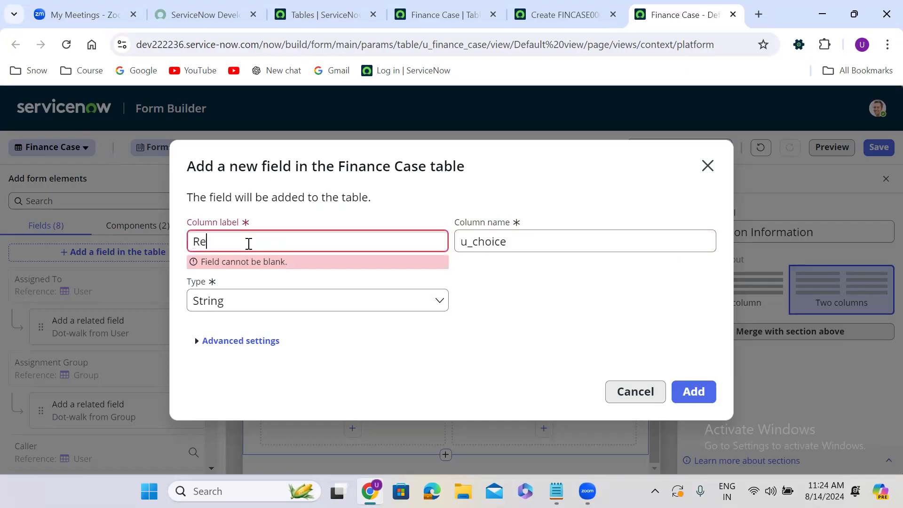
type("solution")
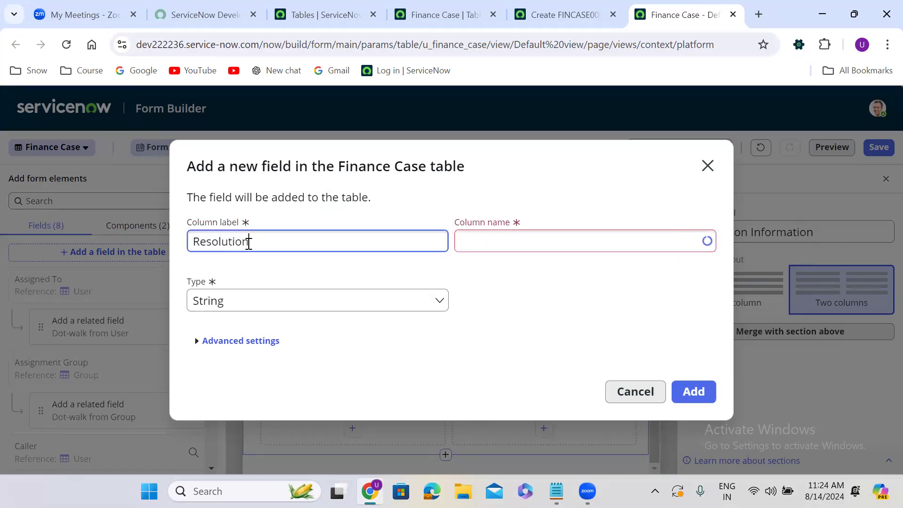
type("Code")
Make the Resolution Code field a Choice type and add it to the form
left_click(297, 300)
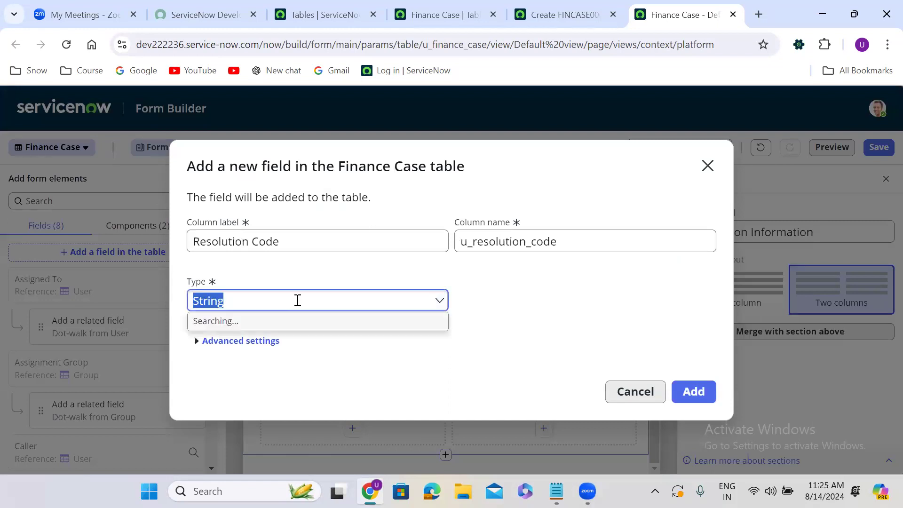
type("choice")
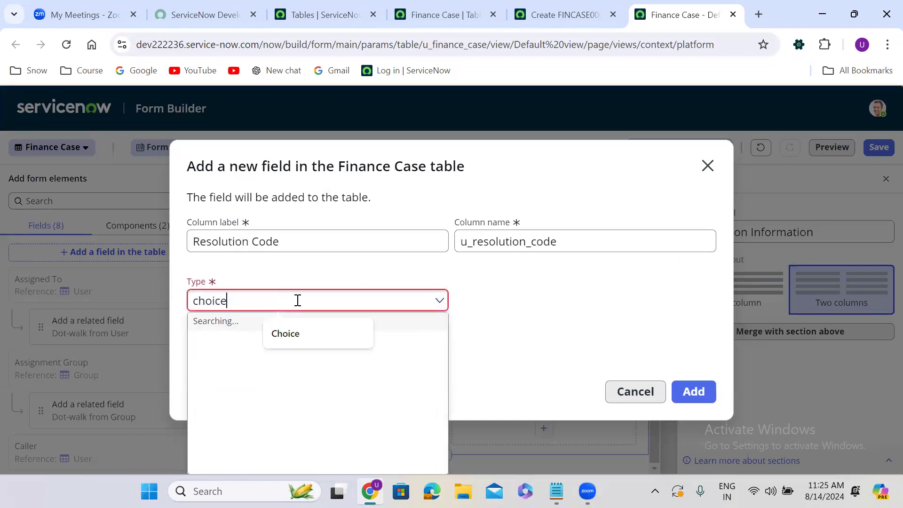
left_click(248, 347)
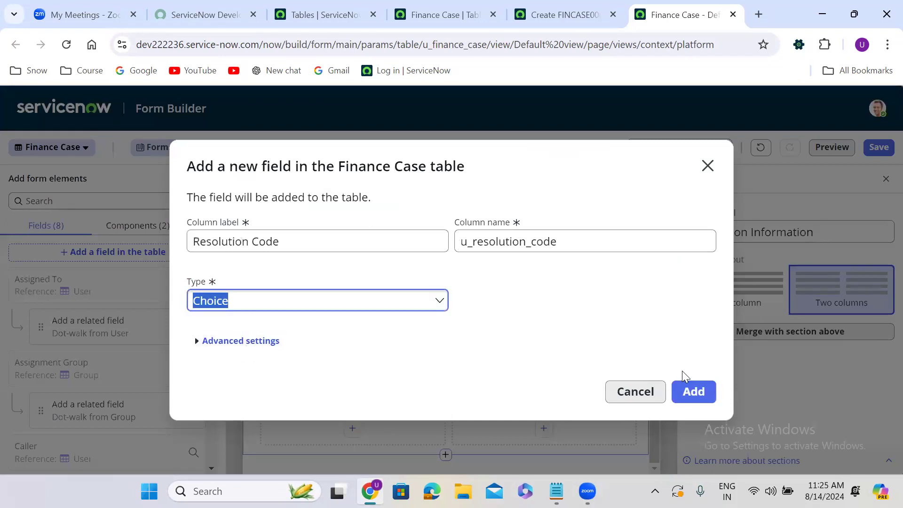
left_click(690, 390)
left_click(690, 381)
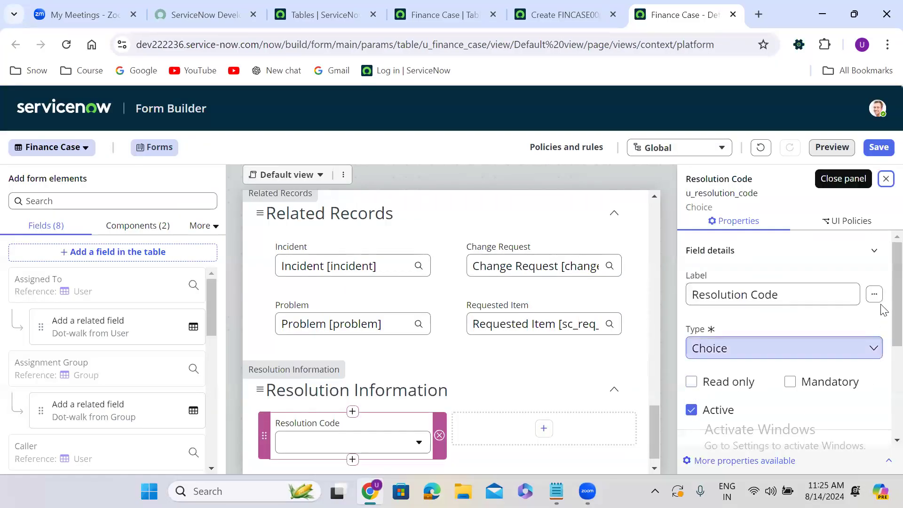
Open the Resolution Code field's choices for editing and add three blank choices
scroll(882, 357, "down", 4)
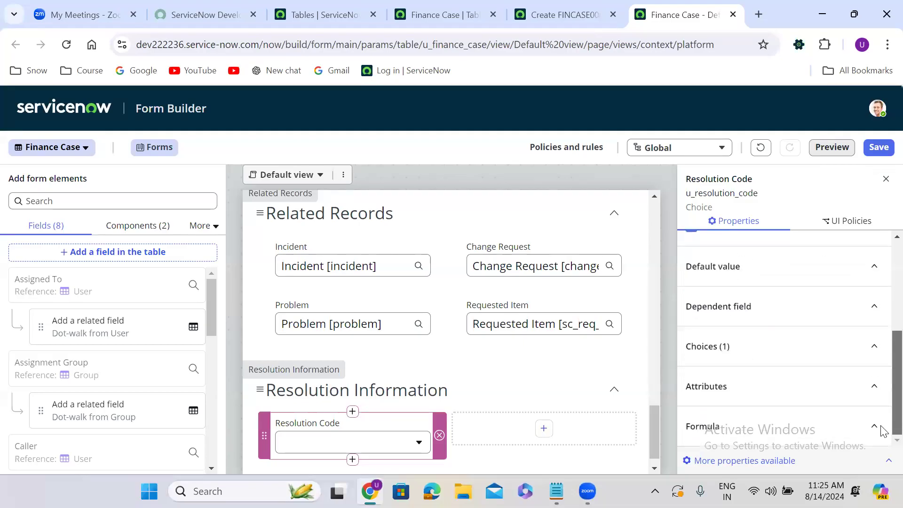
left_click(874, 348)
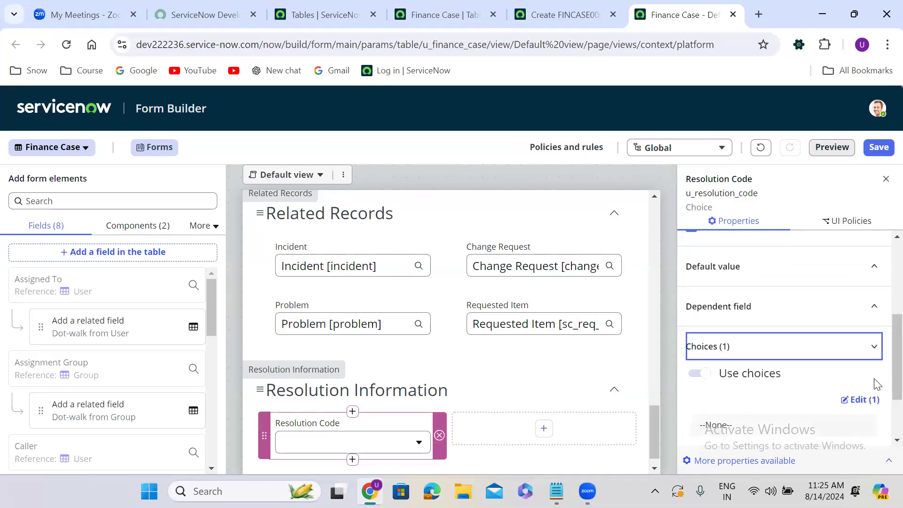
left_click(860, 399)
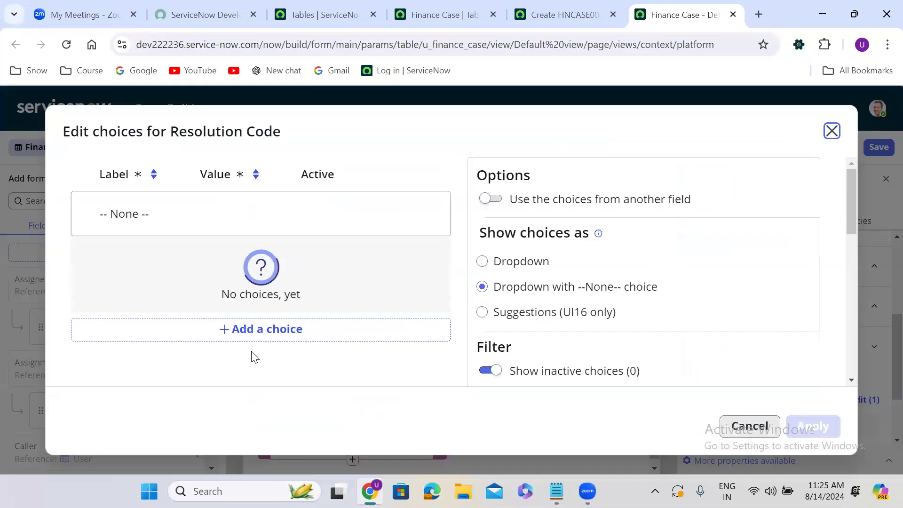
left_click(253, 329)
left_click(271, 313)
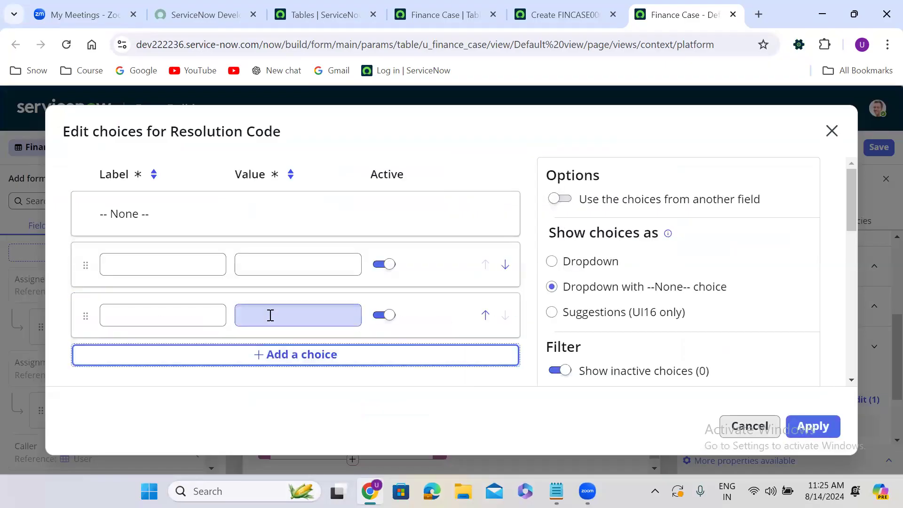
left_click(275, 355)
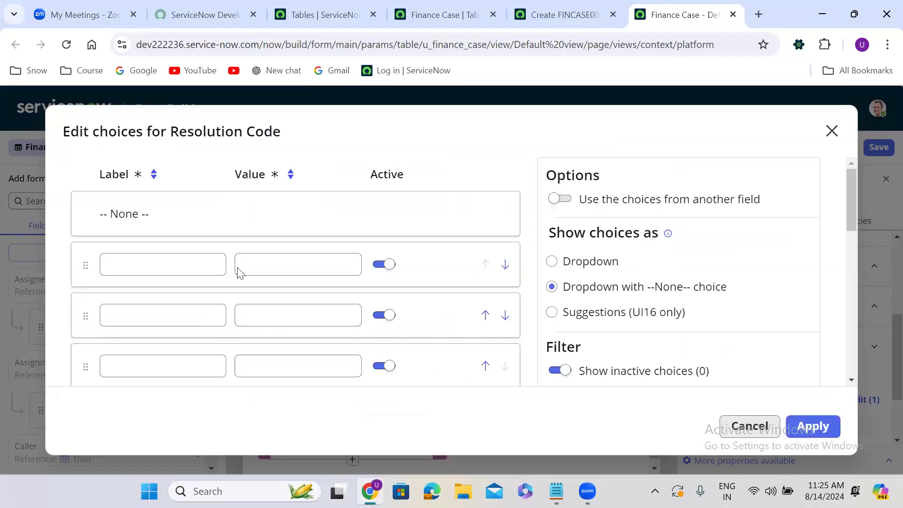
Label the three Resolution Code choices "Solution Provided", "Known Error" and "Solved Permanently"
left_click(186, 261)
type("S")
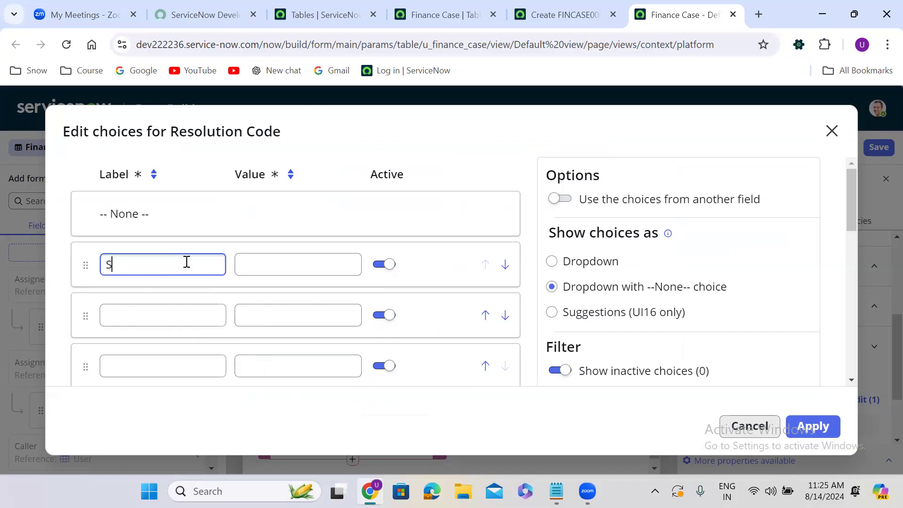
type("olution Provided")
left_click(181, 318)
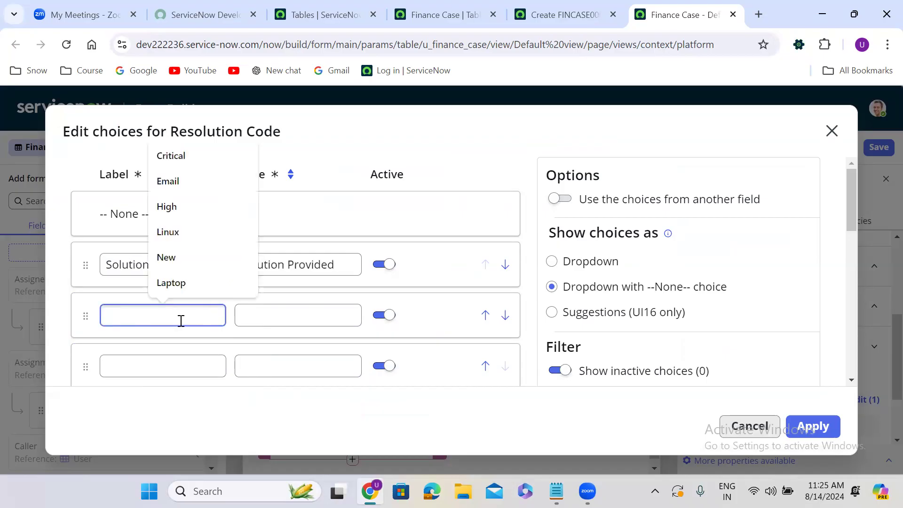
type("Known Error")
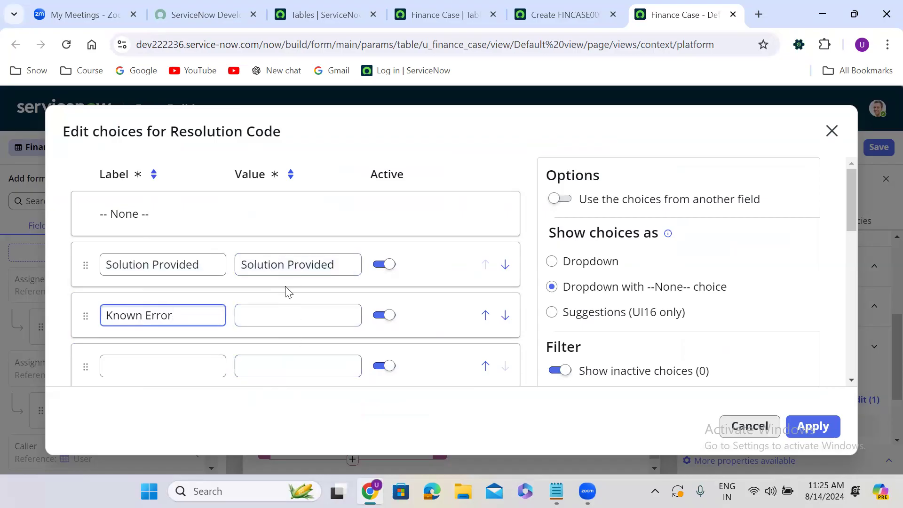
left_click(131, 364)
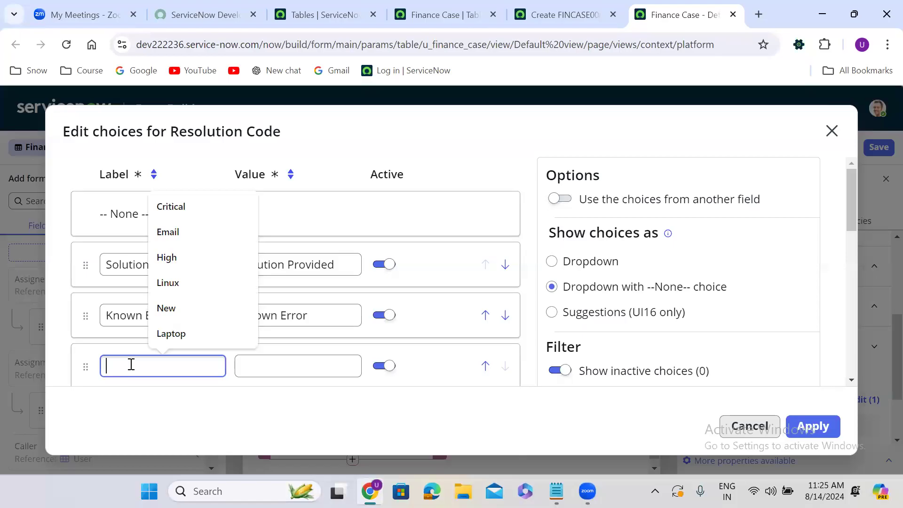
type("Solved Permanently")
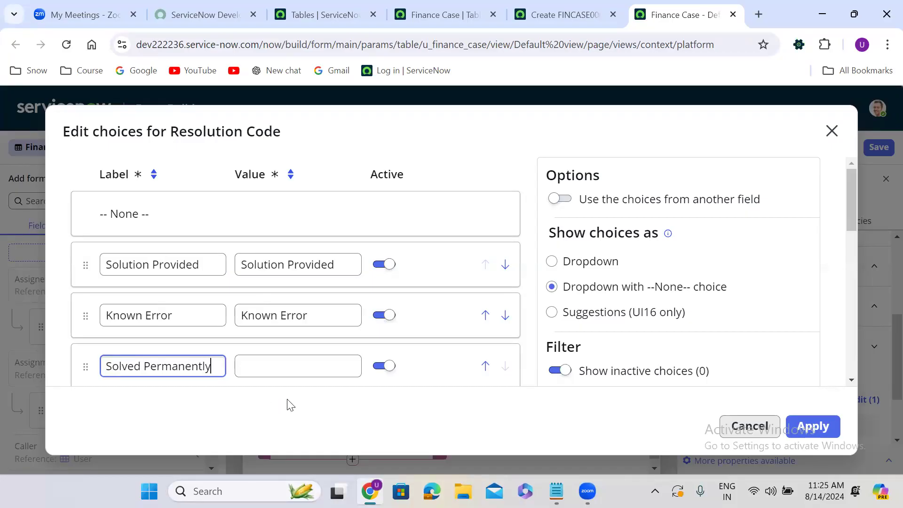
left_click(290, 405)
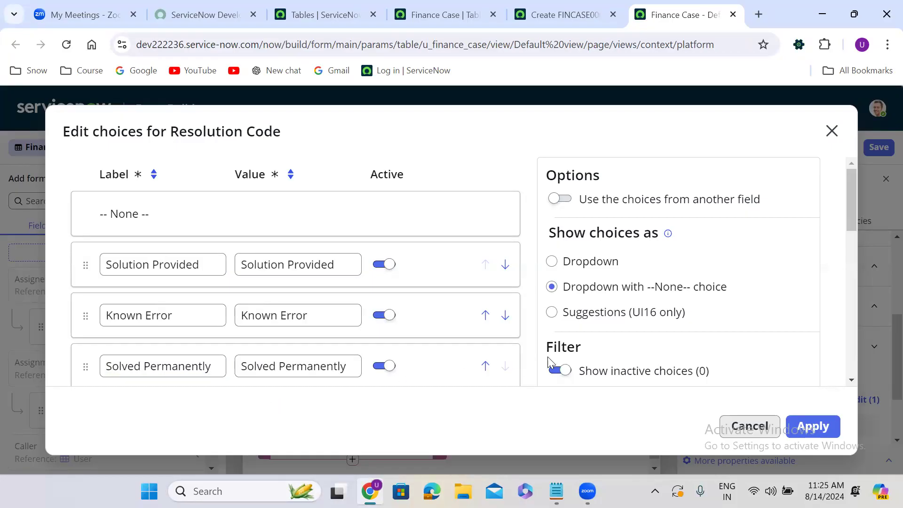
Add a fourth Resolution Code choice labelled "Workaround" and apply the edited choices
scroll(531, 366, "down", 1)
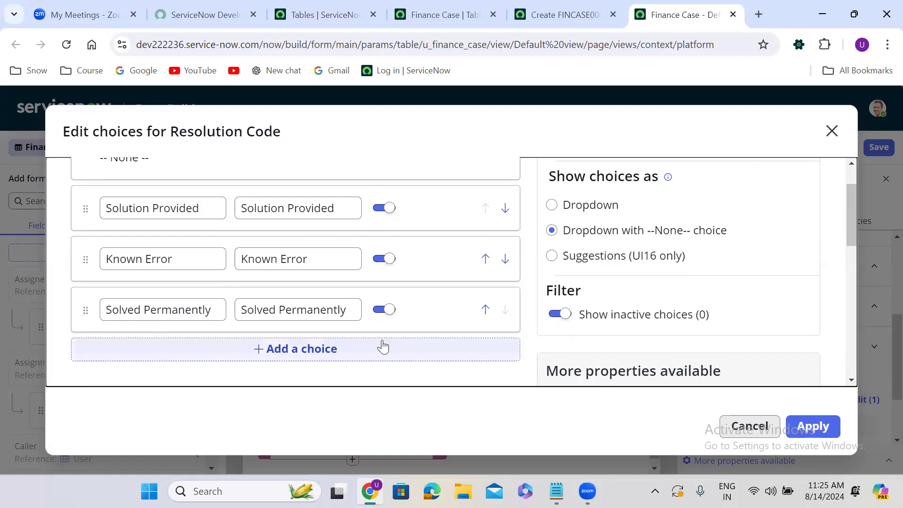
left_click(264, 349)
left_click(162, 356)
type("Workar")
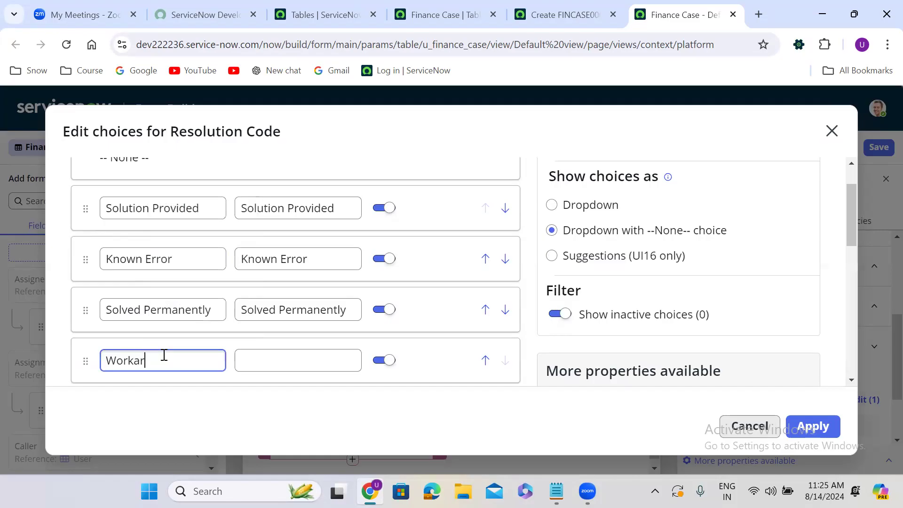
type("ound")
left_click(369, 397)
left_click(814, 428)
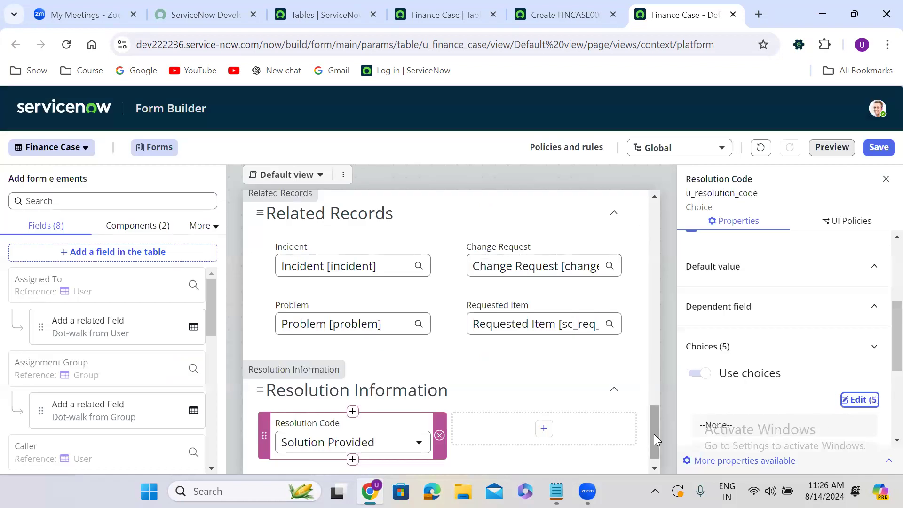
Create a new table field directly below Resolution Code and label it "Resolution Notes"
scroll(653, 455, "down", 1)
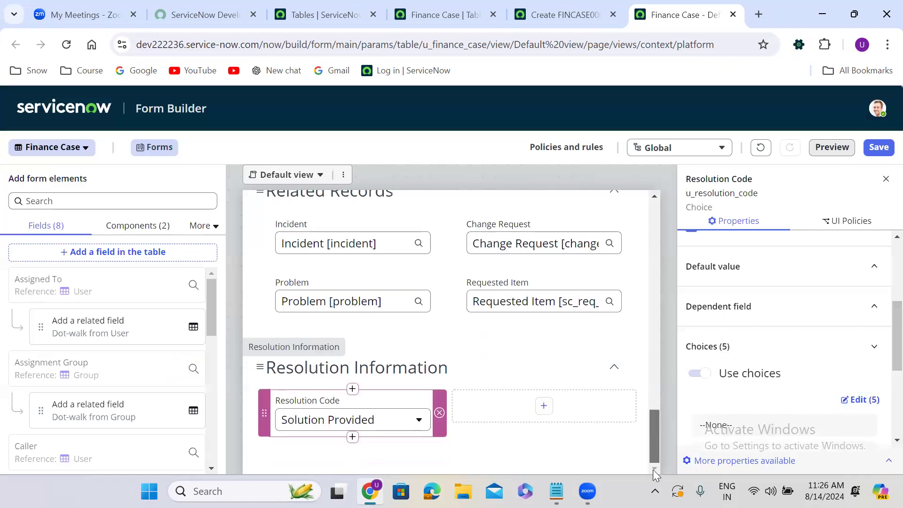
left_click(354, 438)
left_click(366, 268)
triple_click(290, 236)
type("Resolu")
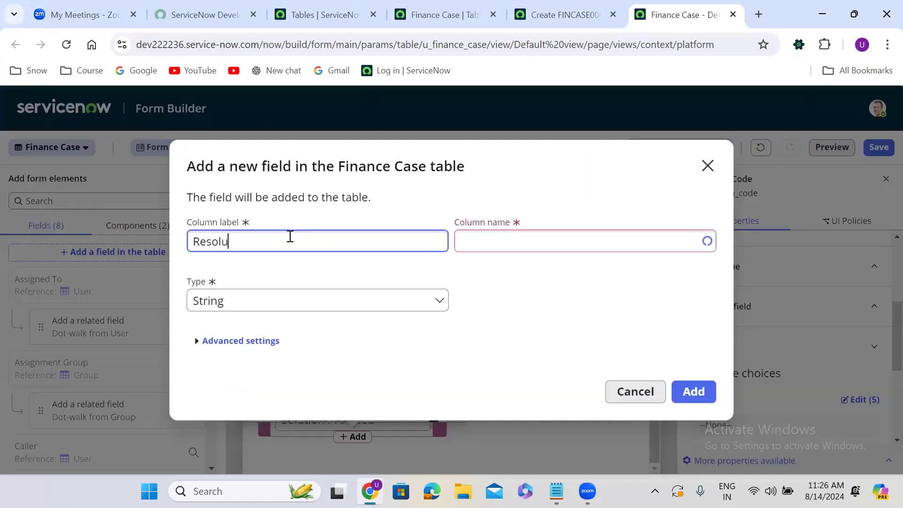
type("tion Notes")
Add Resolution Notes to the form as a String field and set its maximum length to 4000
left_click(285, 309)
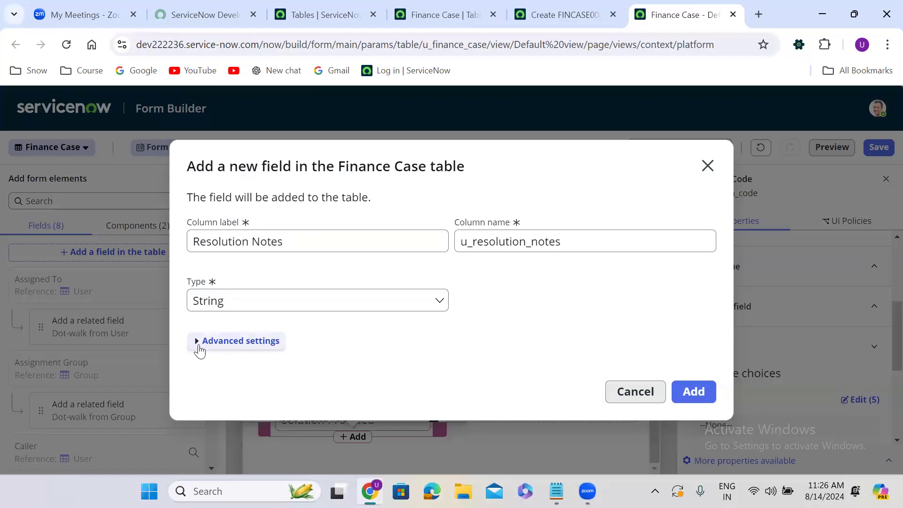
left_click(705, 392)
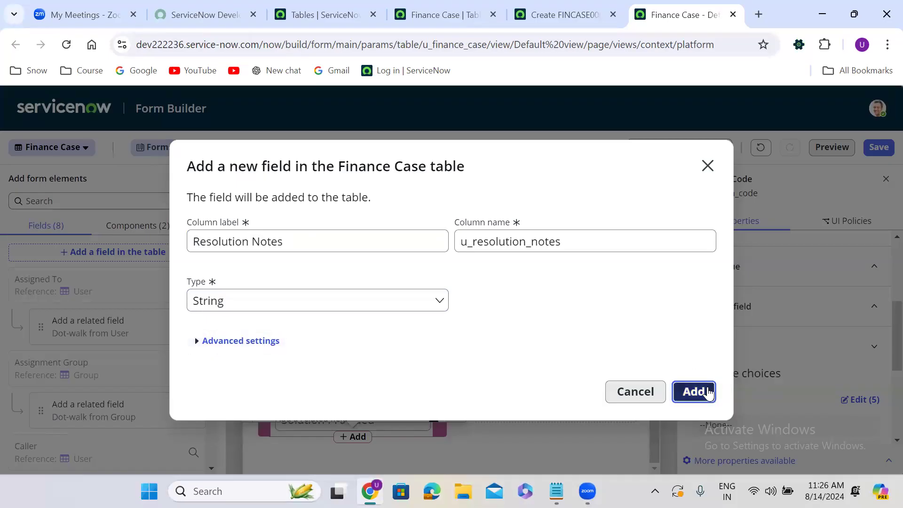
left_click(710, 389)
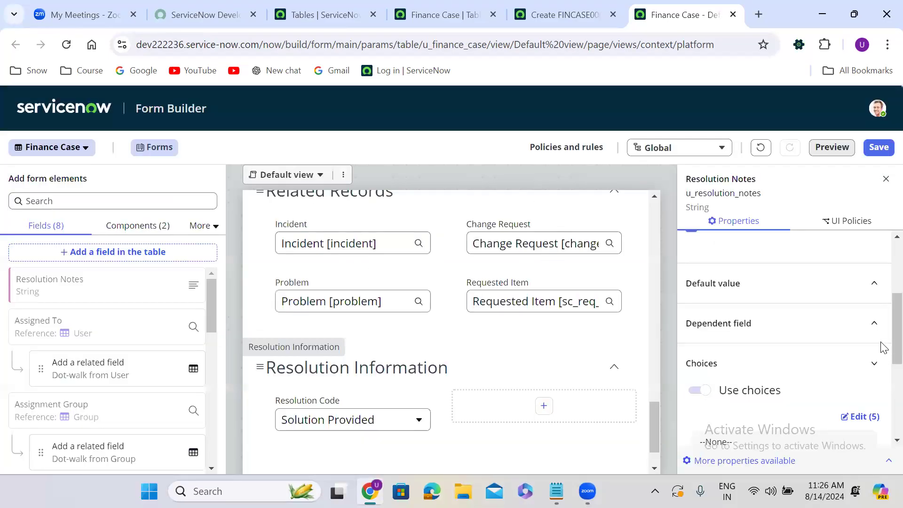
left_click(874, 277)
type("000")
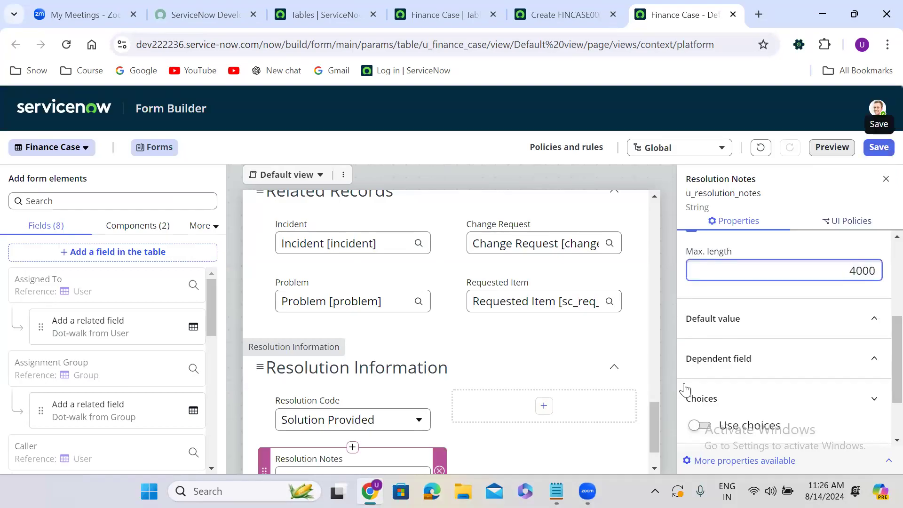
Create a new table field in the second column of Resolution Information and label it "Resolved By"
left_click(545, 406)
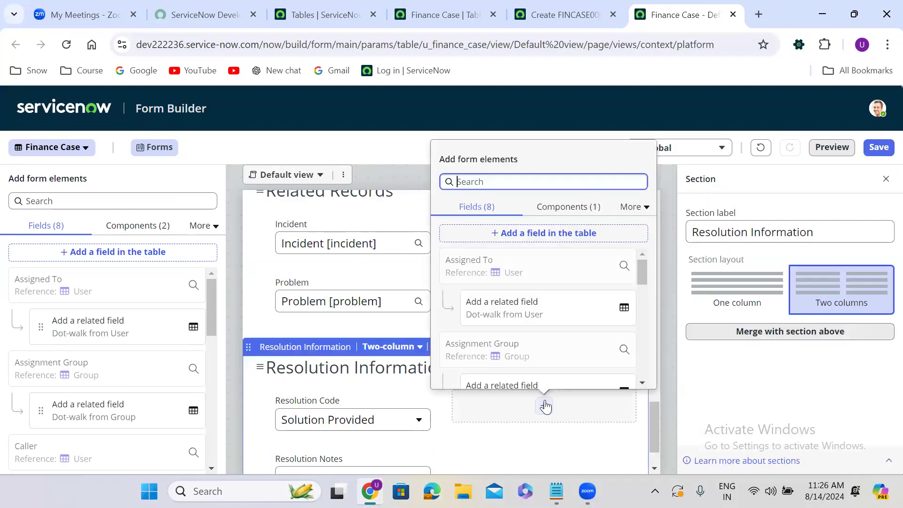
left_click(542, 239)
double_click(305, 243)
triple_click(304, 243)
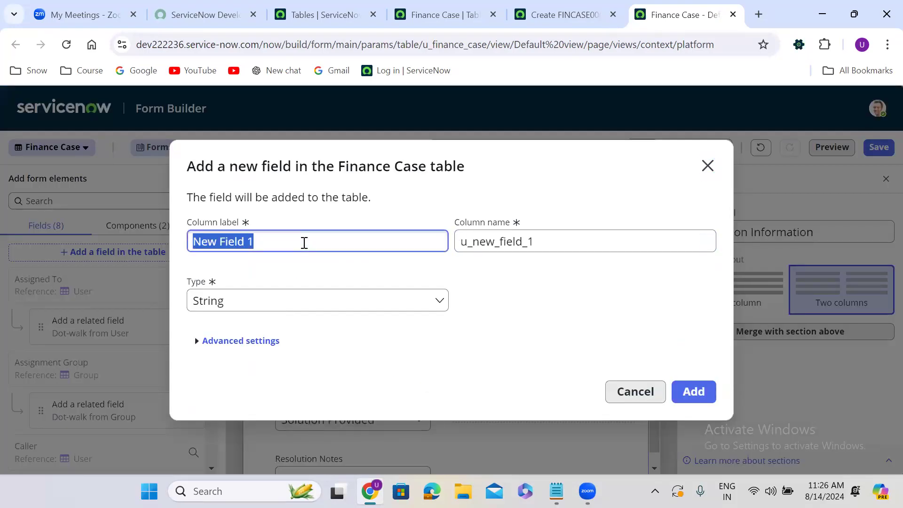
type("Reso")
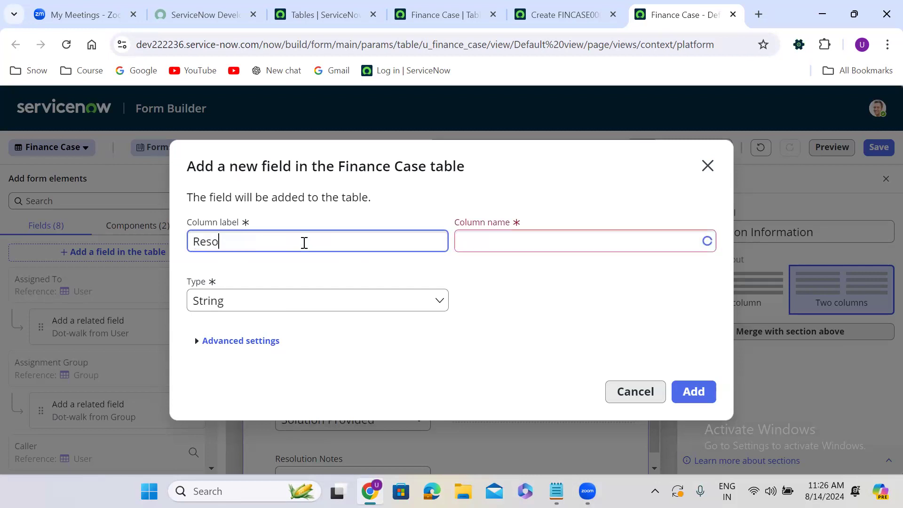
type("lved By")
Make Resolved By a Reference to the User [sys_user] table and add it to the form
left_click(535, 289)
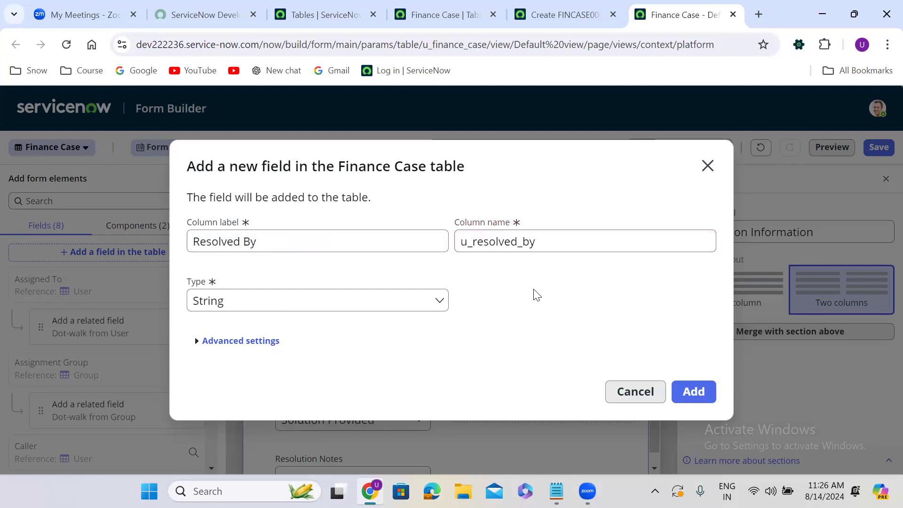
left_click(323, 307)
type("refe")
left_click(241, 348)
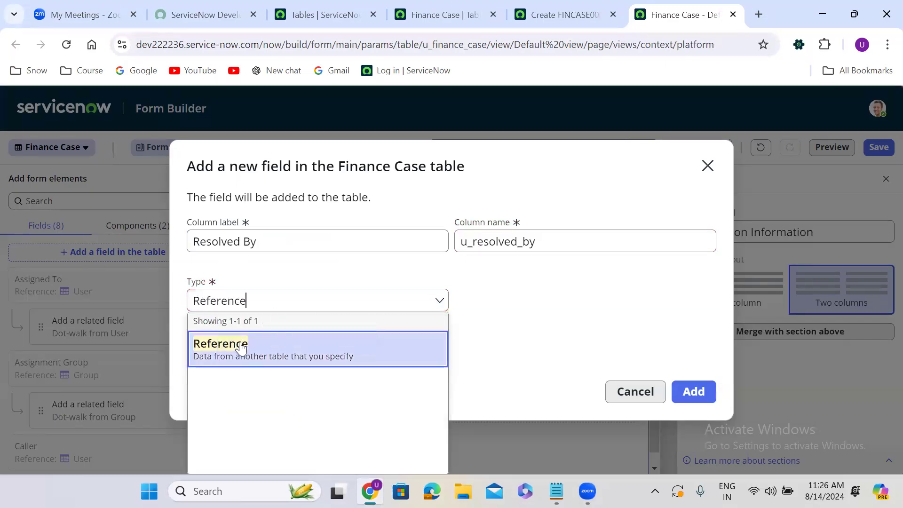
type("s")
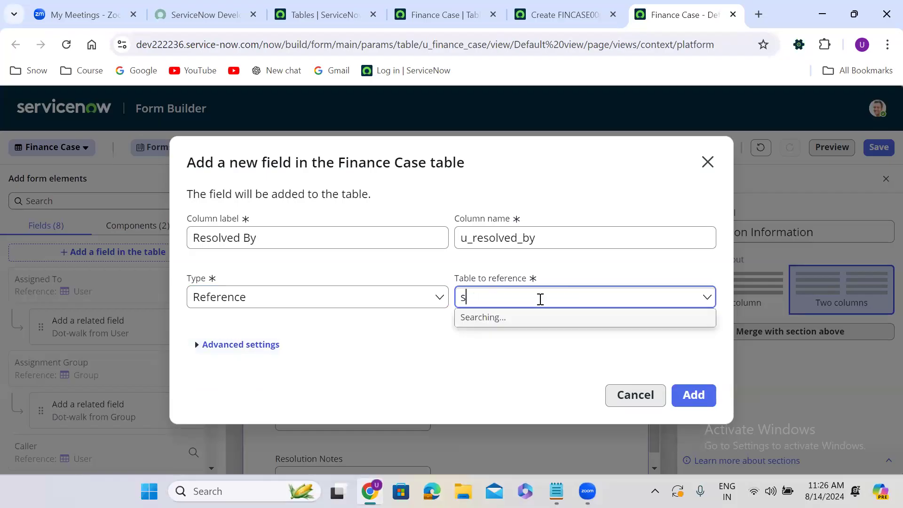
type("ys_user")
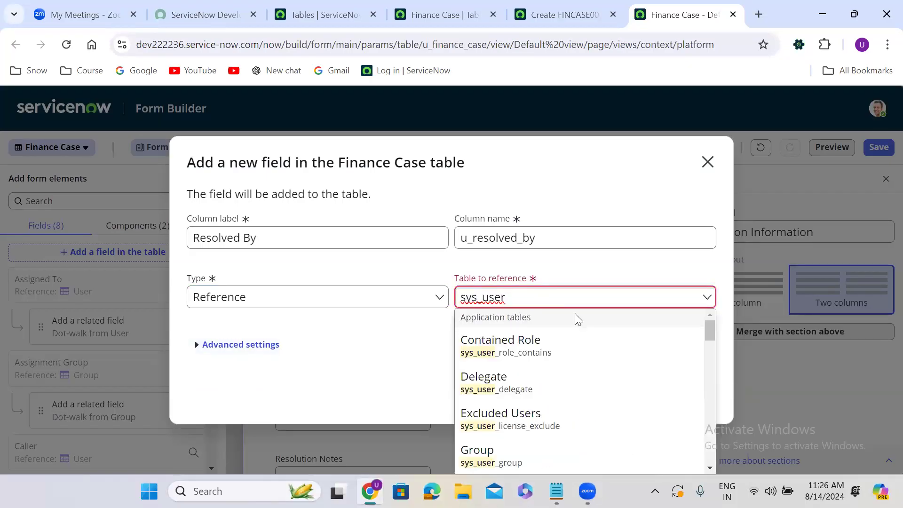
left_click_drag(710, 334, 710, 400)
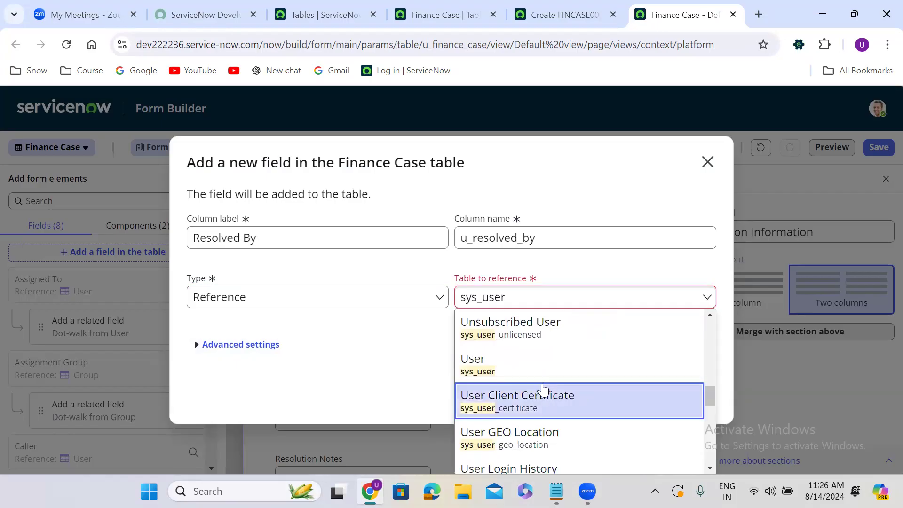
left_click(508, 368)
left_click(695, 398)
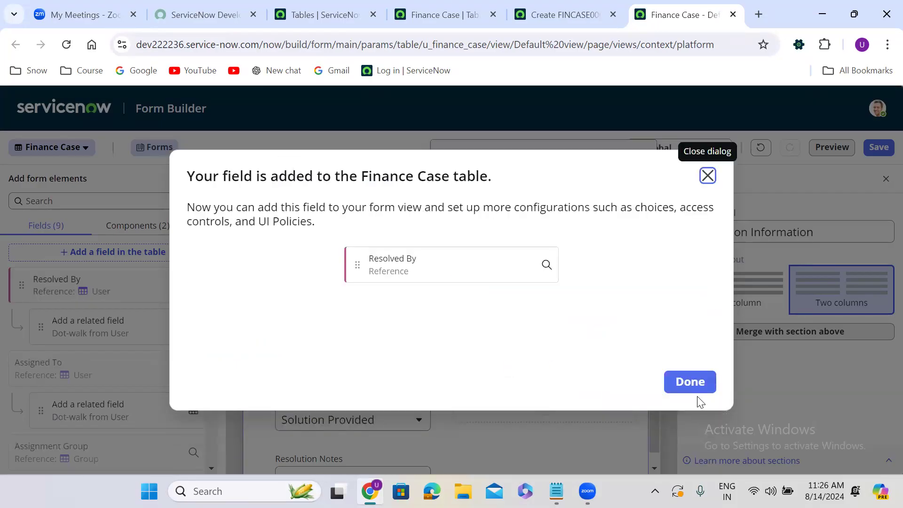
left_click(694, 381)
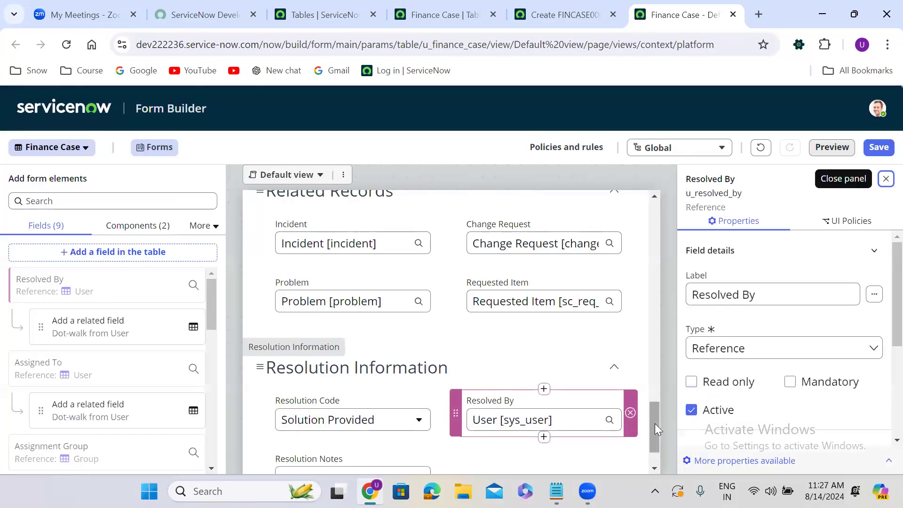
Create a new table field directly below Resolved By and label it "Resolved At"
left_click_drag(654, 424, 656, 463)
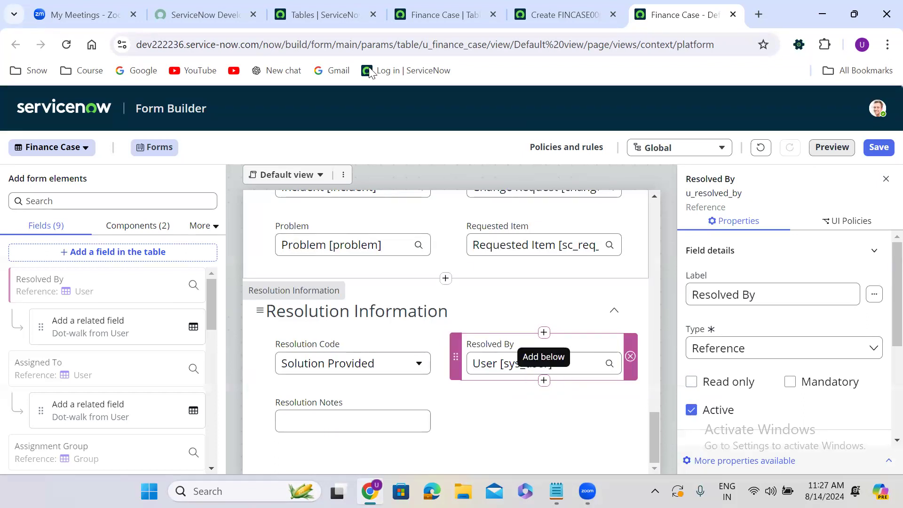
left_click(544, 380)
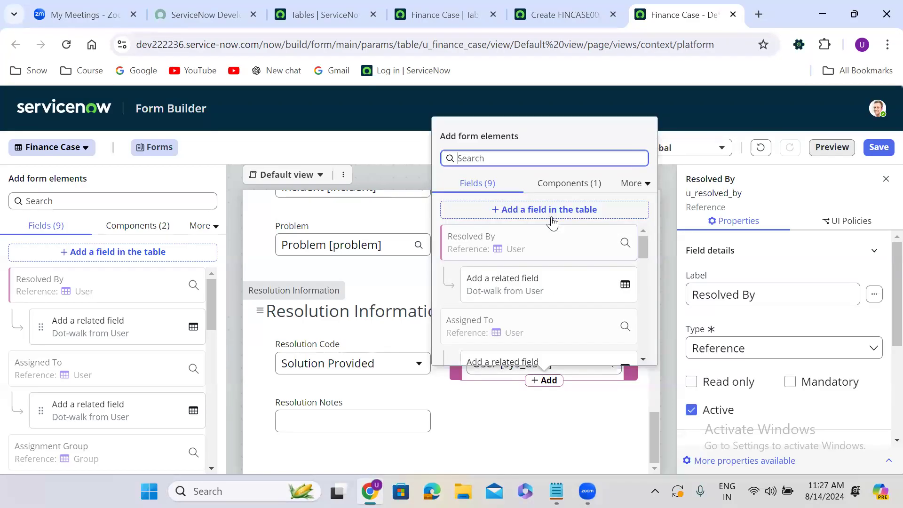
left_click(549, 212)
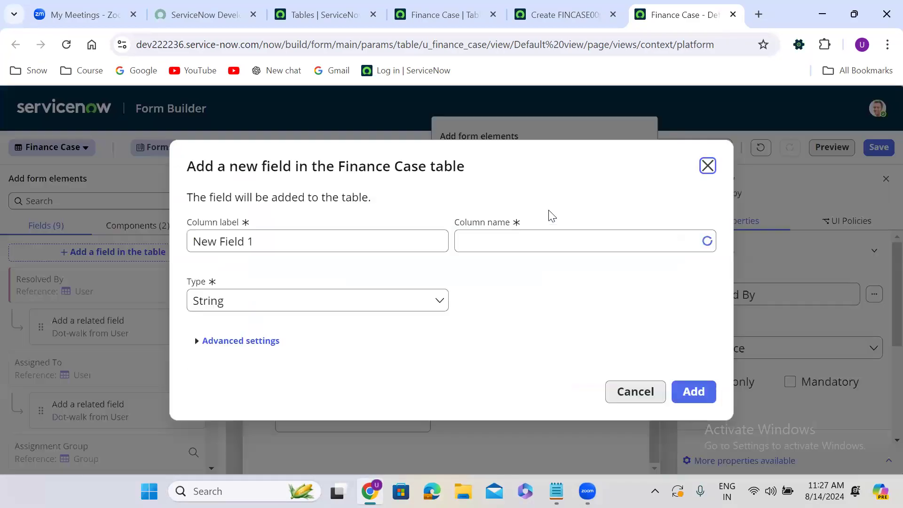
triple_click(295, 244)
type("Reso")
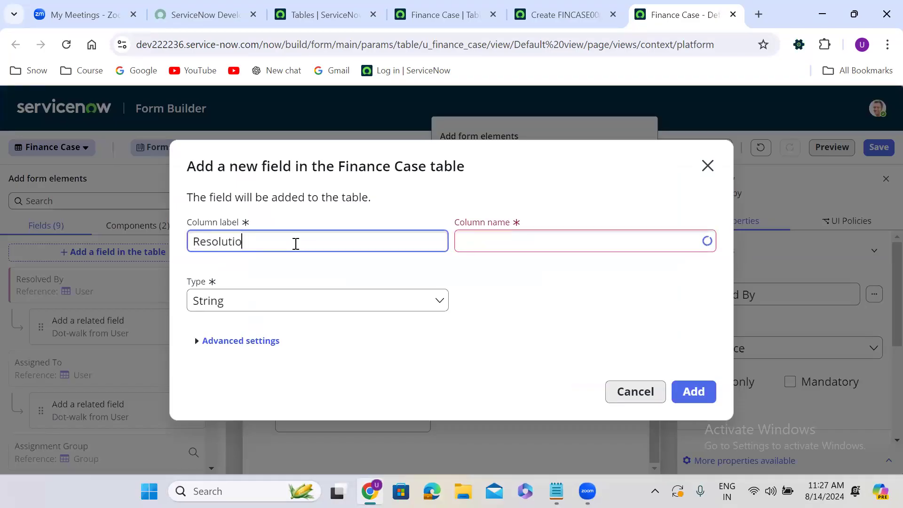
type("lutio")
key("BackSpace")
key("BackSpace")
key("BackSpace")
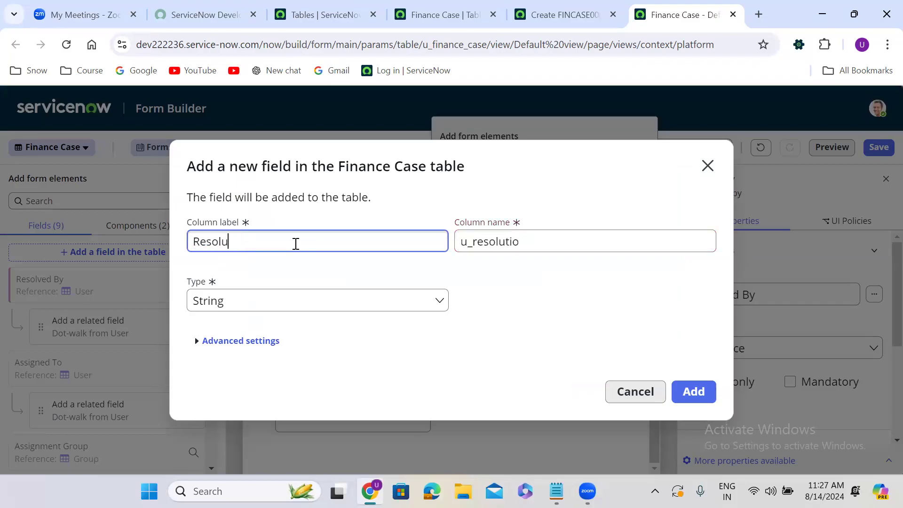
type("ed At")
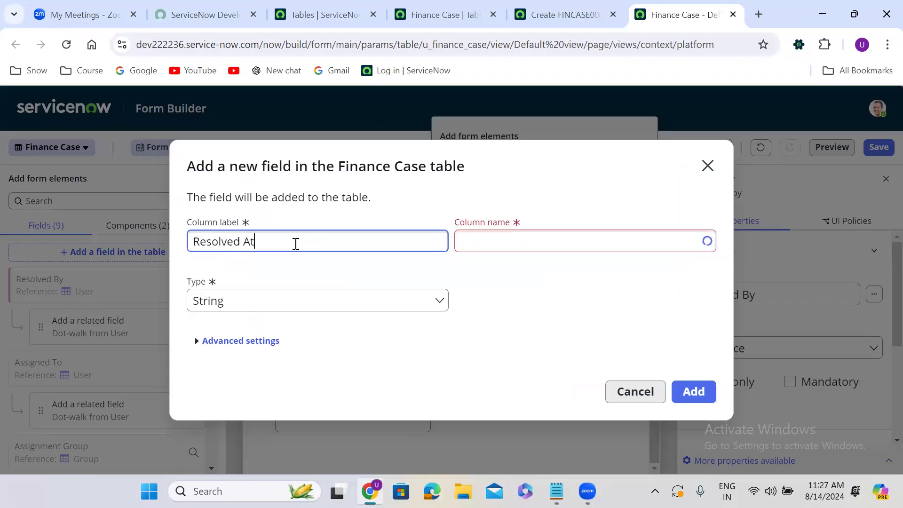
Make the Resolved At field a Date/Time type and add it to the form
left_click(469, 287)
left_click(270, 306)
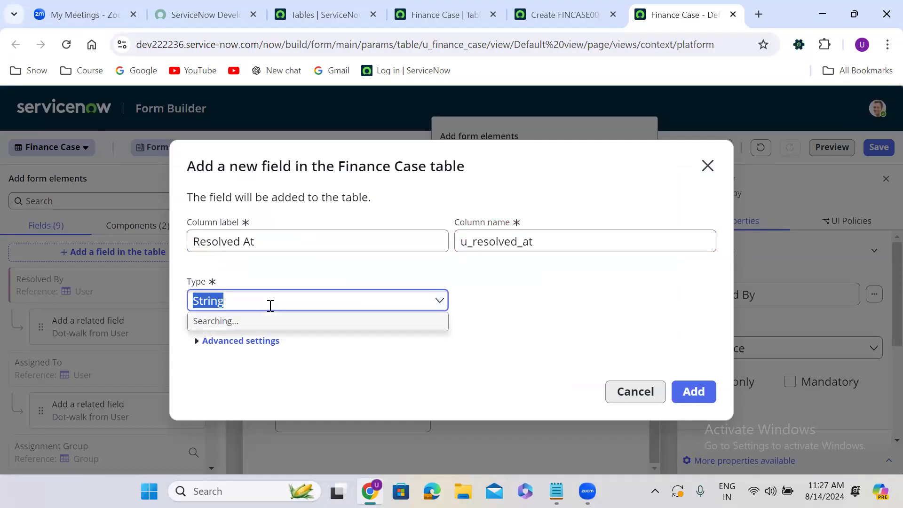
type("date")
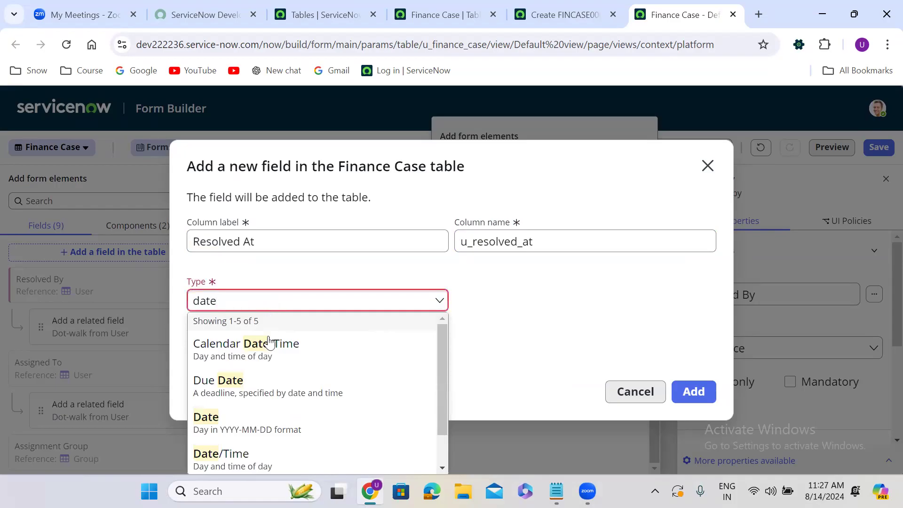
left_click(259, 456)
left_click(462, 379)
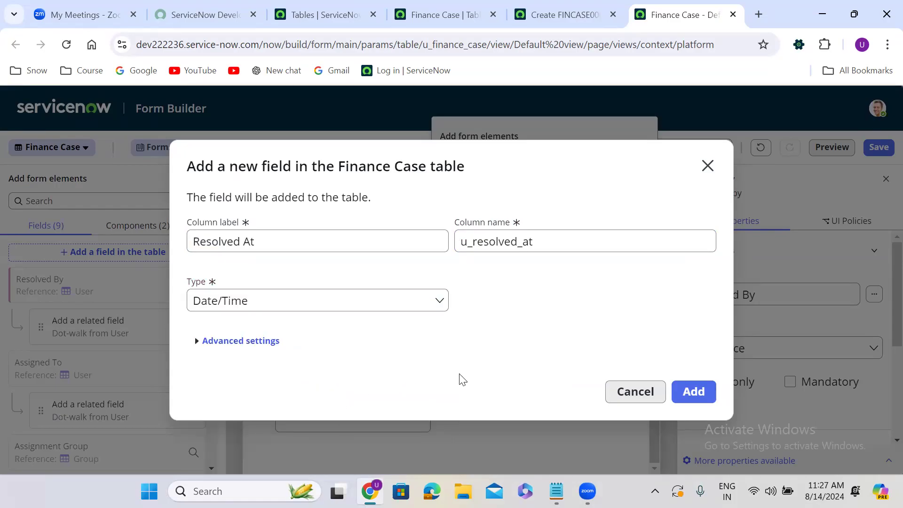
left_click(694, 392)
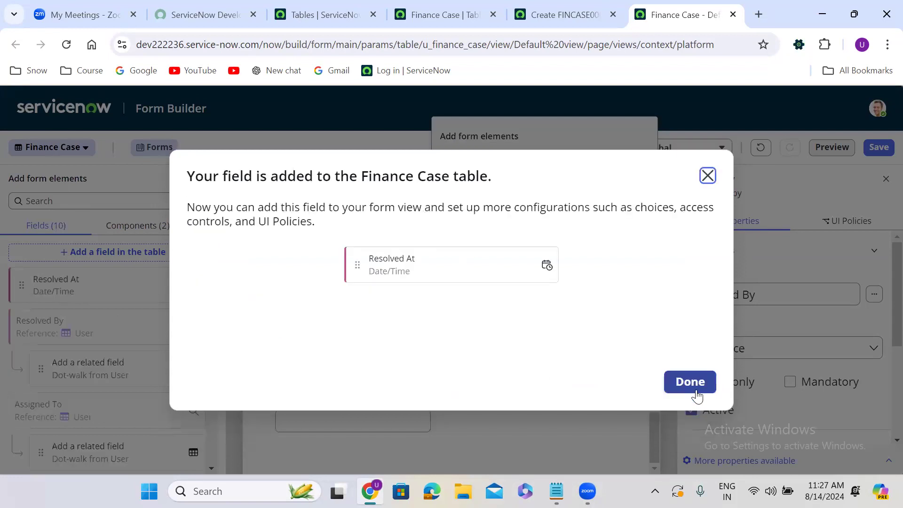
left_click(690, 382)
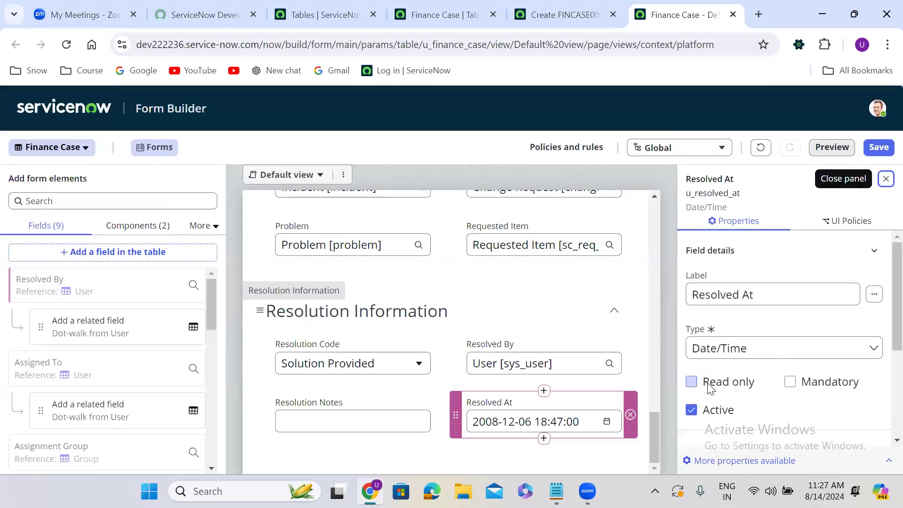
Create a new table field directly above Resolution Code and label it "Knowledge"
left_click(354, 333)
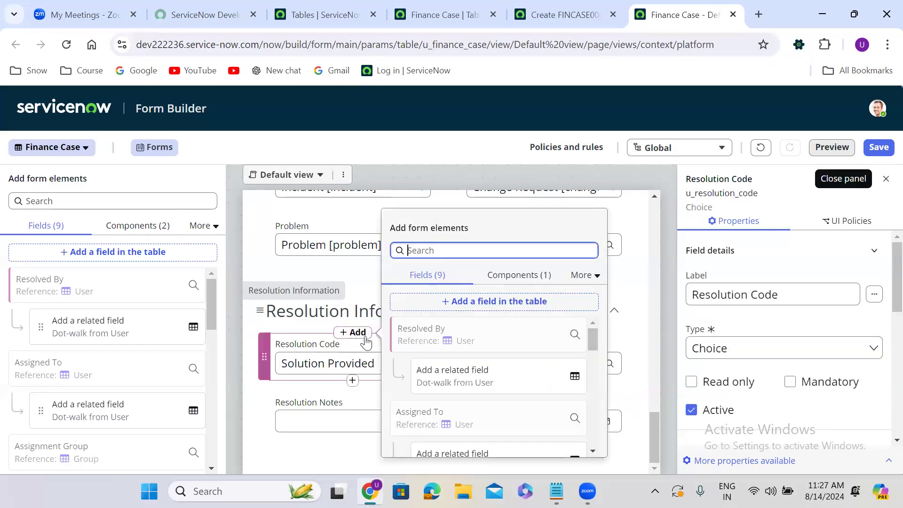
left_click(509, 303)
double_click(298, 242)
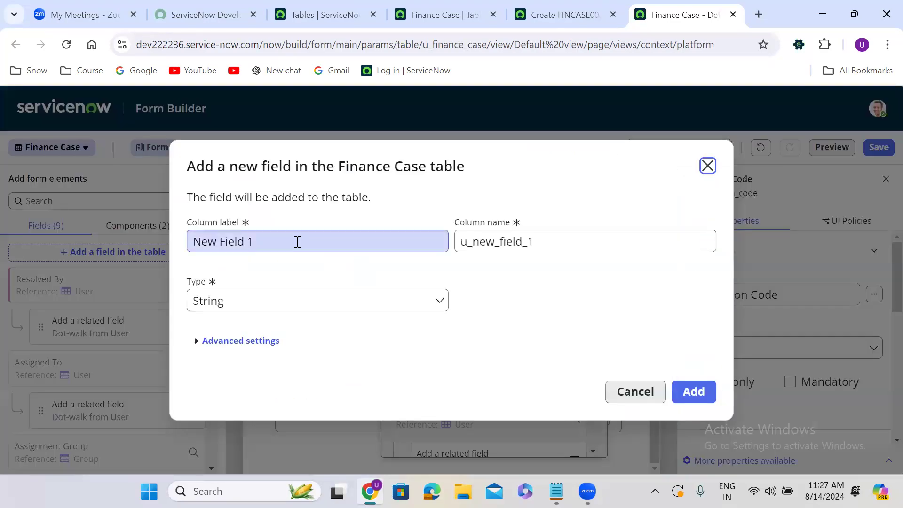
triple_click(298, 242)
type("K")
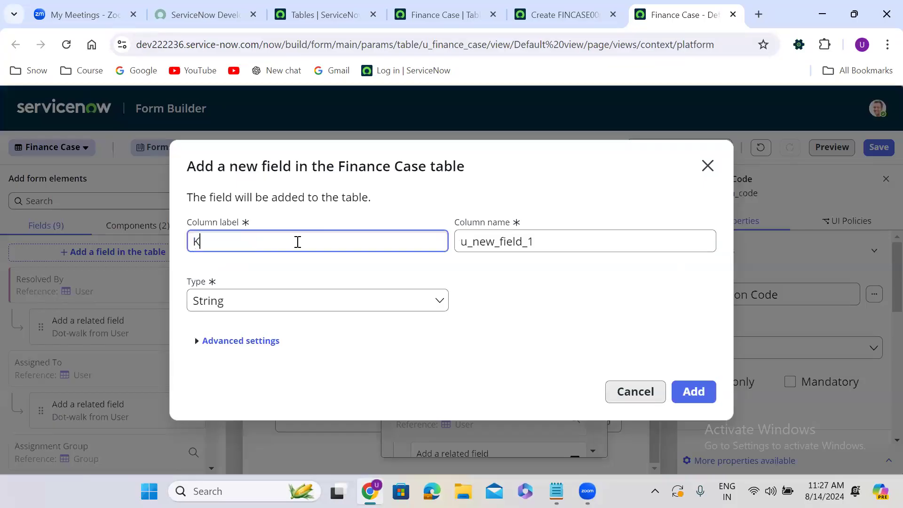
type("nowledge")
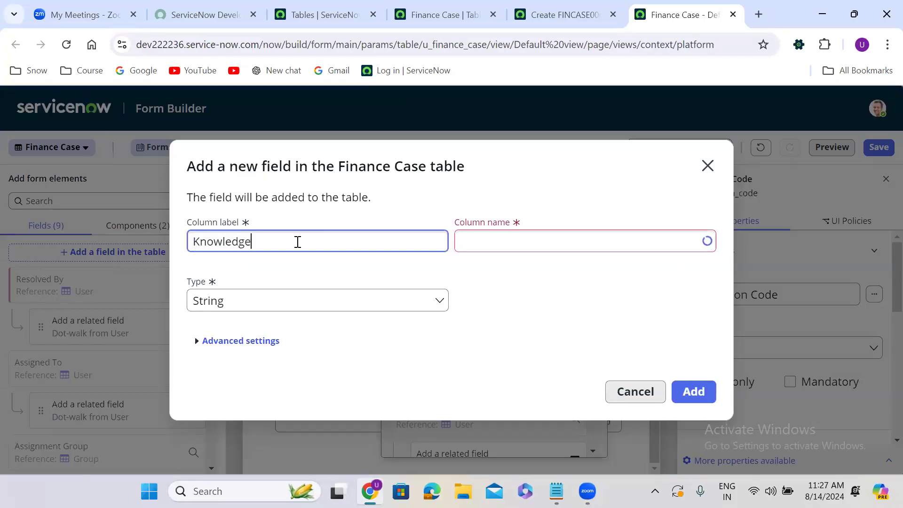
Make the Knowledge field a True/False type, add it to the form and save the Finance Case form layout
left_click(439, 285)
left_click(263, 299)
type("true")
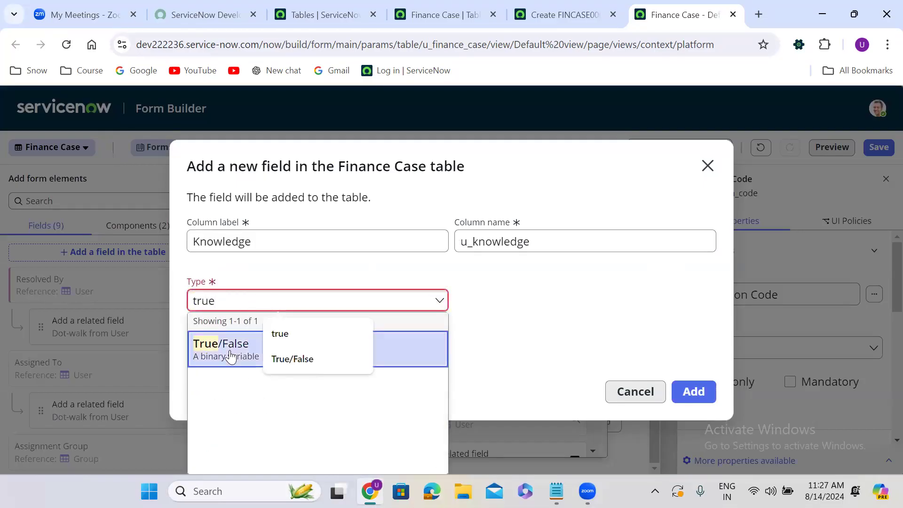
left_click(231, 356)
left_click(699, 393)
left_click(696, 388)
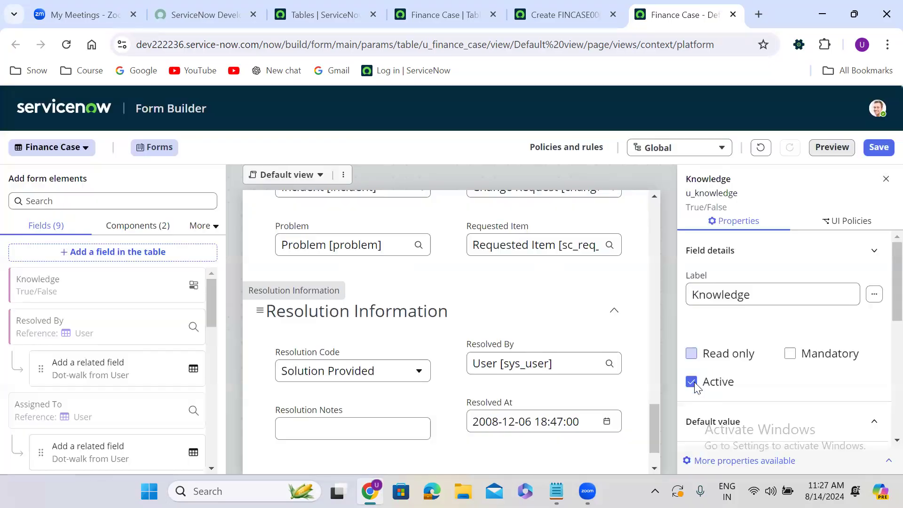
left_click(878, 147)
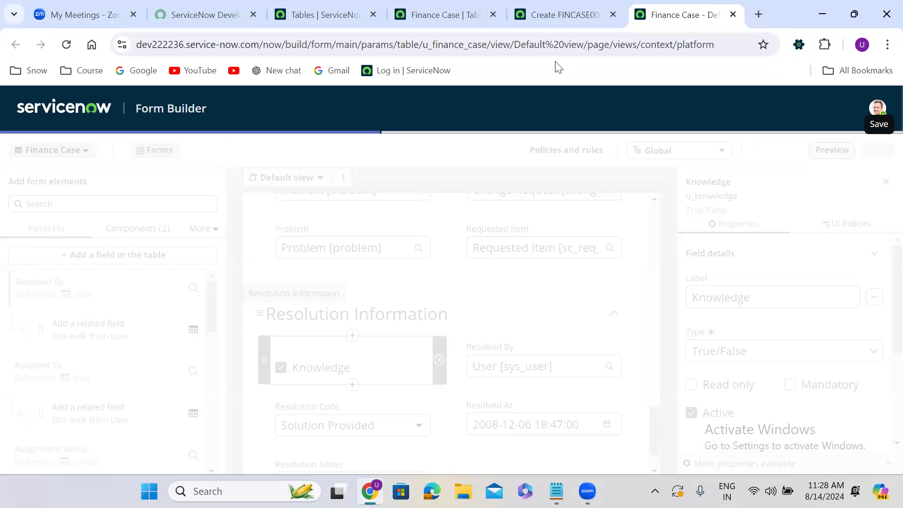
Switch to the new Finance Case record, reload it and show its Resolution Information section
left_click(560, 14)
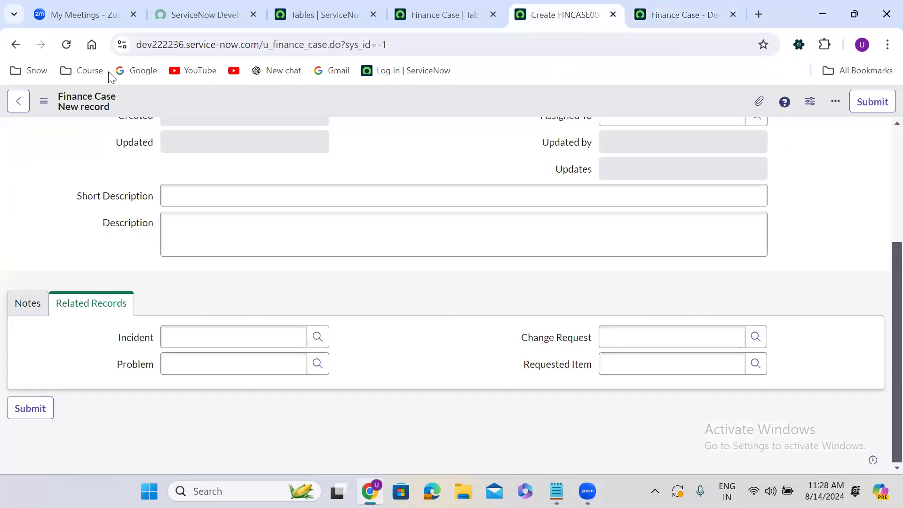
left_click(66, 44)
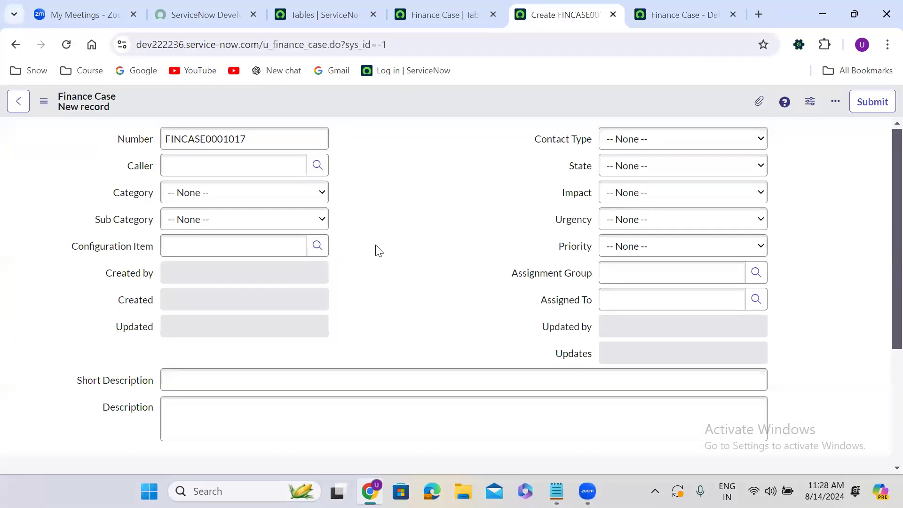
scroll(376, 249, "down", 4)
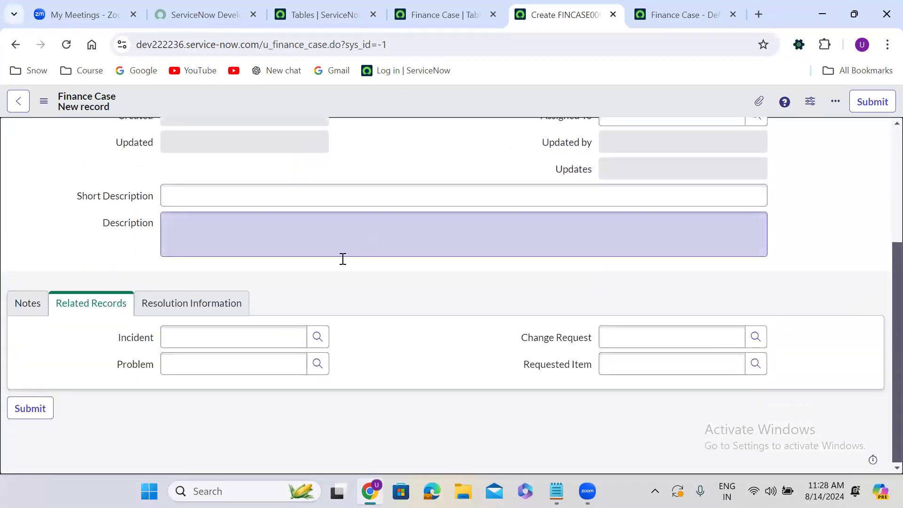
left_click(190, 304)
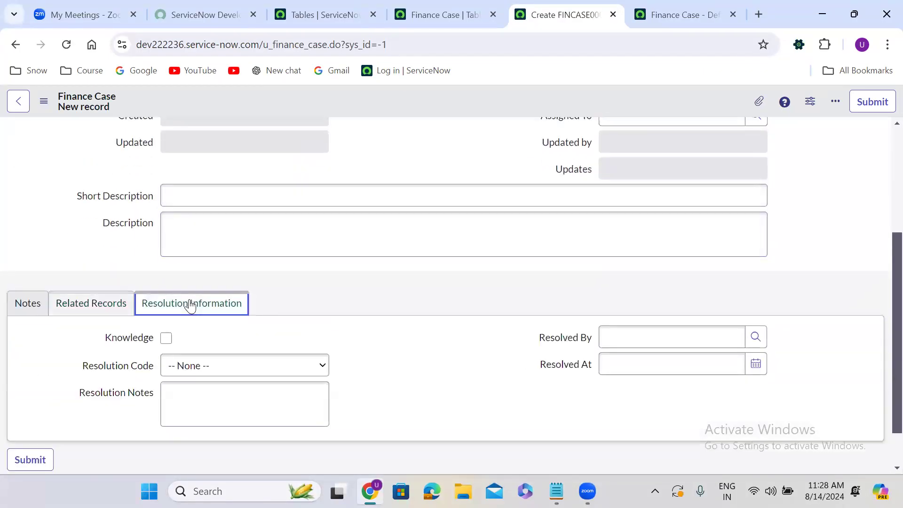
Try out the Knowledge checkbox, Resolution Code choices, Resolution Notes and the Resolved By lookup, leaving all of them empty
left_click(165, 338)
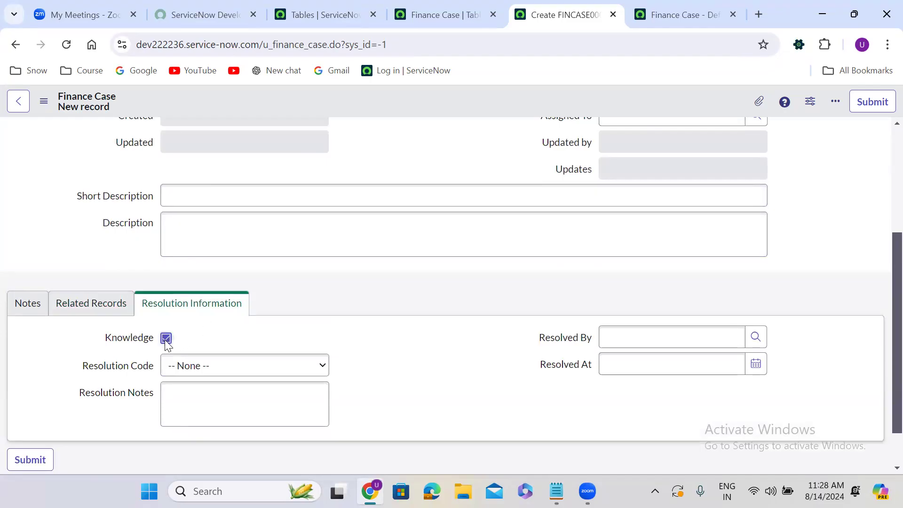
left_click(166, 339)
left_click(201, 369)
left_click(201, 369)
left_click(214, 410)
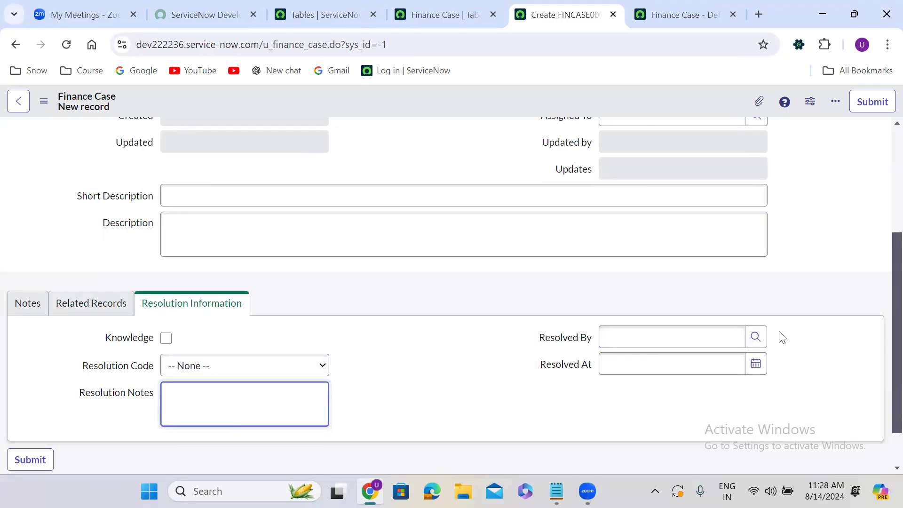
left_click(756, 337)
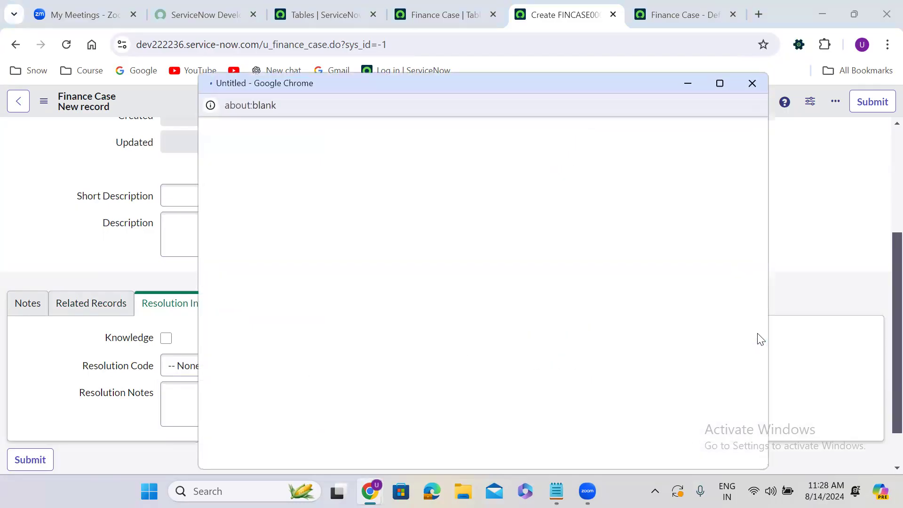
left_click(752, 83)
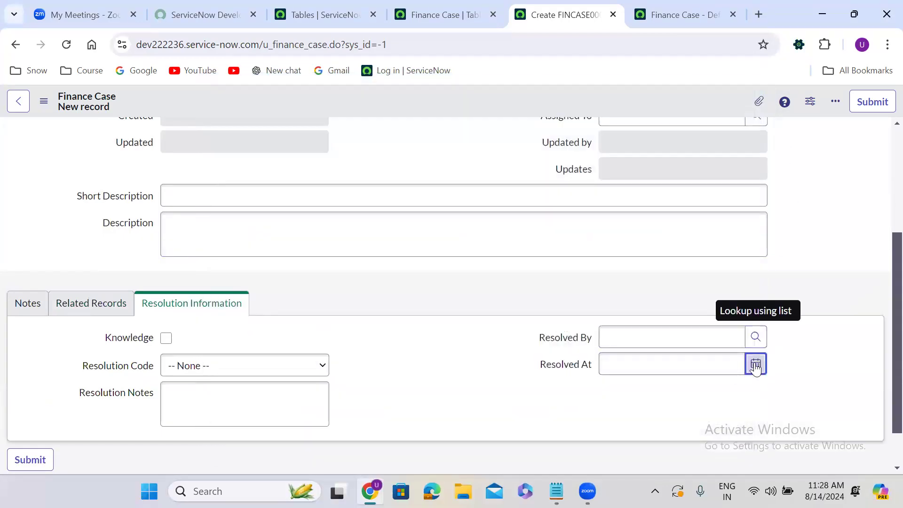
left_click(754, 365)
left_click(698, 398)
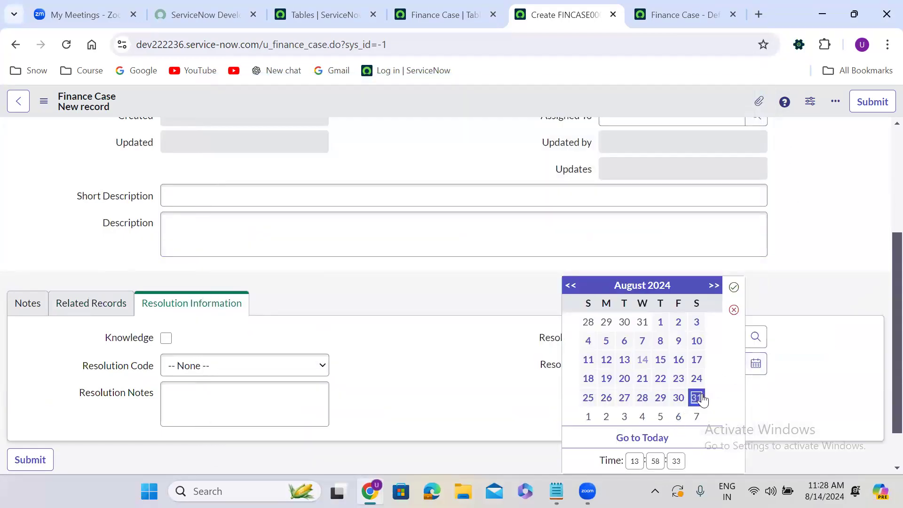
left_click(734, 288)
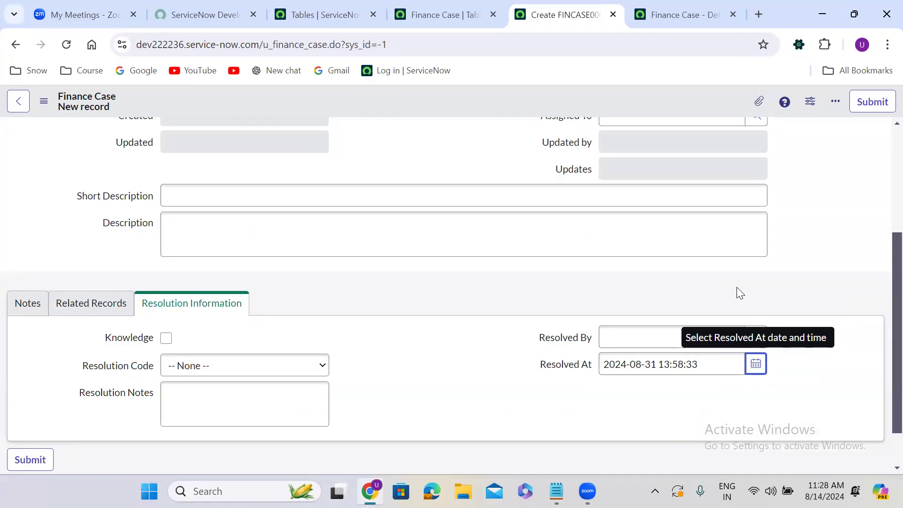
left_click(422, 329)
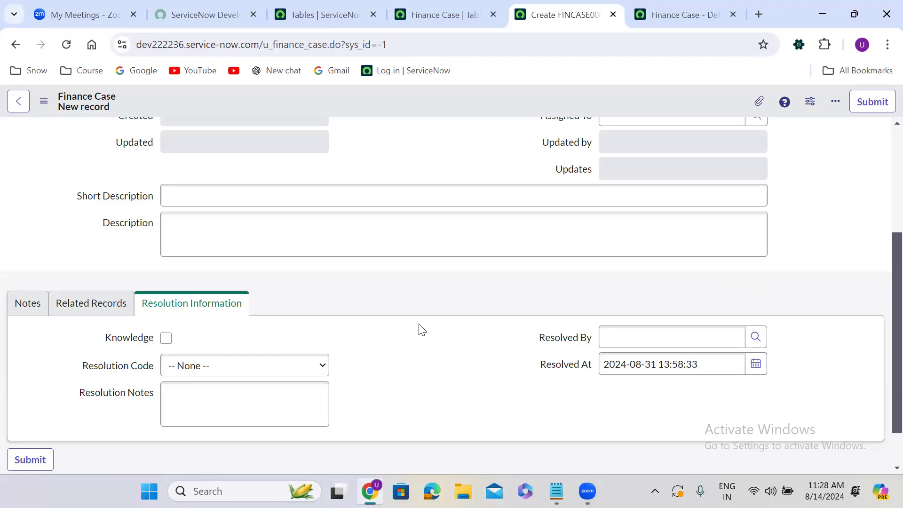
left_click(649, 6)
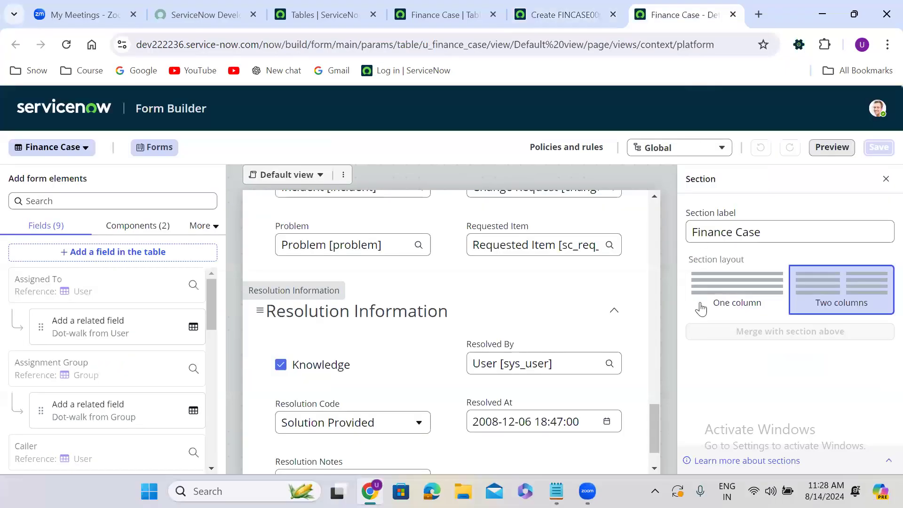
Add a two-column section labelled System Information below the Resolution Information section
left_click_drag(654, 407, 657, 420)
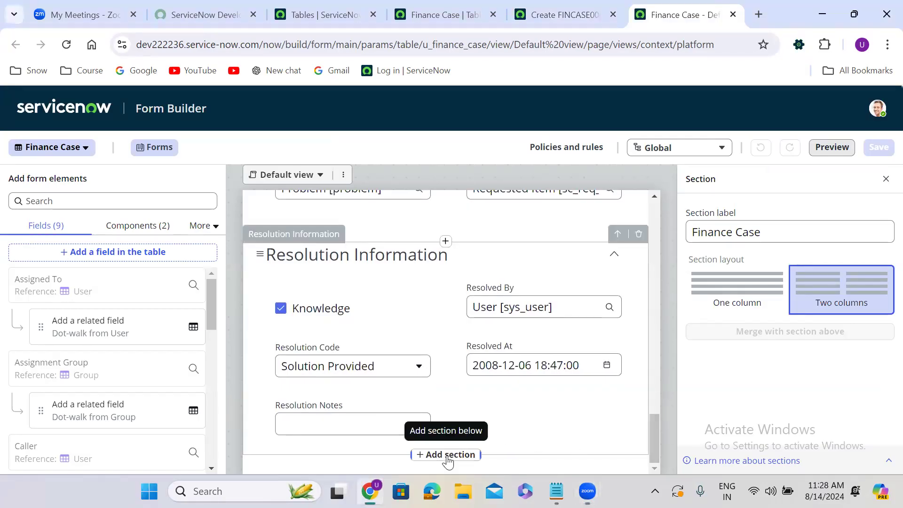
left_click(447, 454)
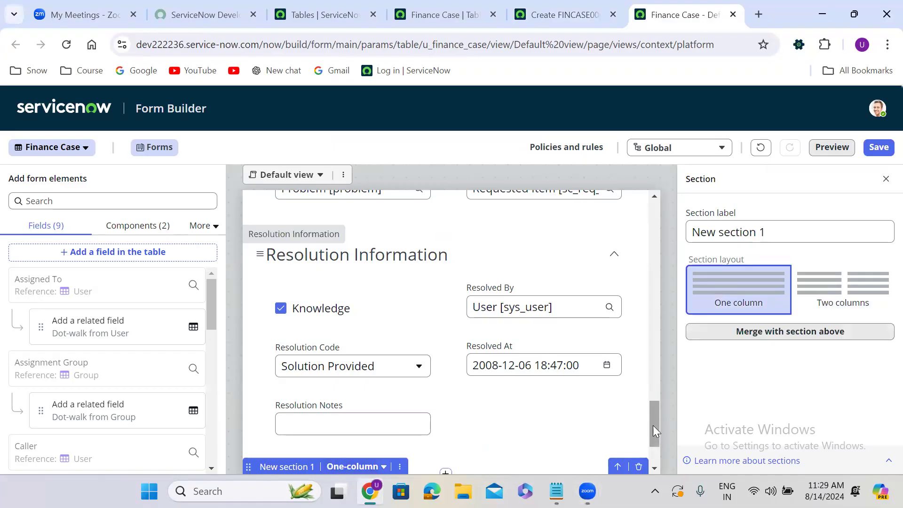
left_click_drag(654, 426, 657, 462)
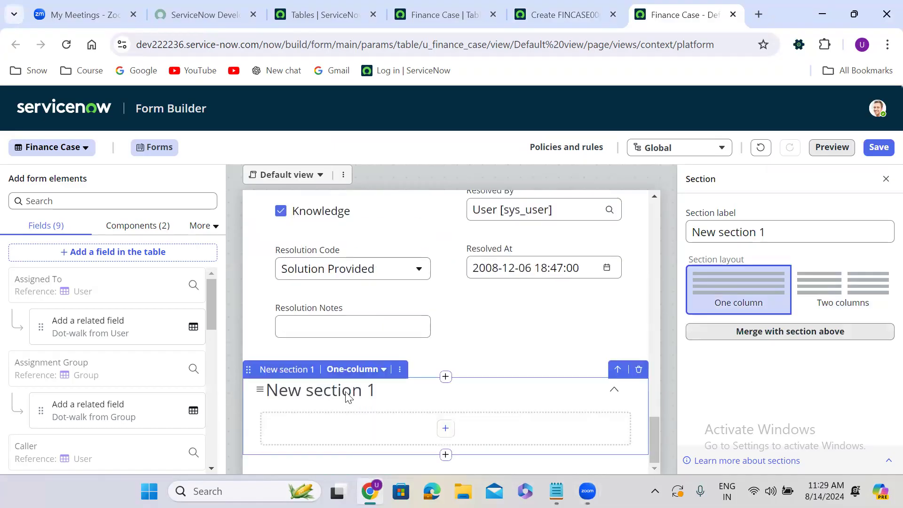
left_click(300, 382)
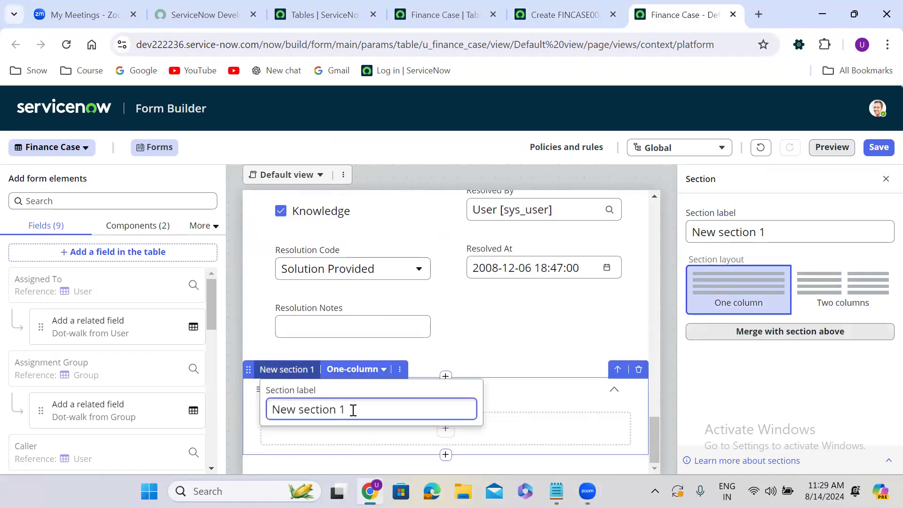
triple_click(353, 410)
type("System Inf")
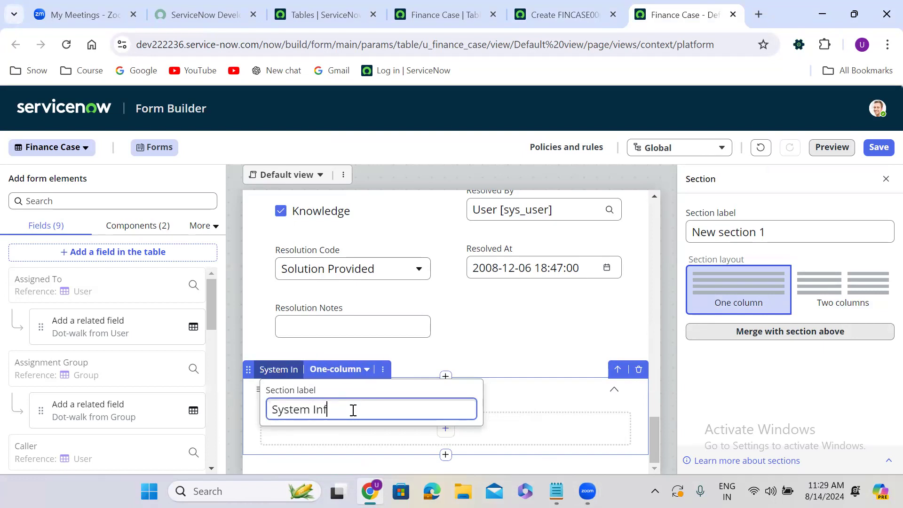
type("ormation")
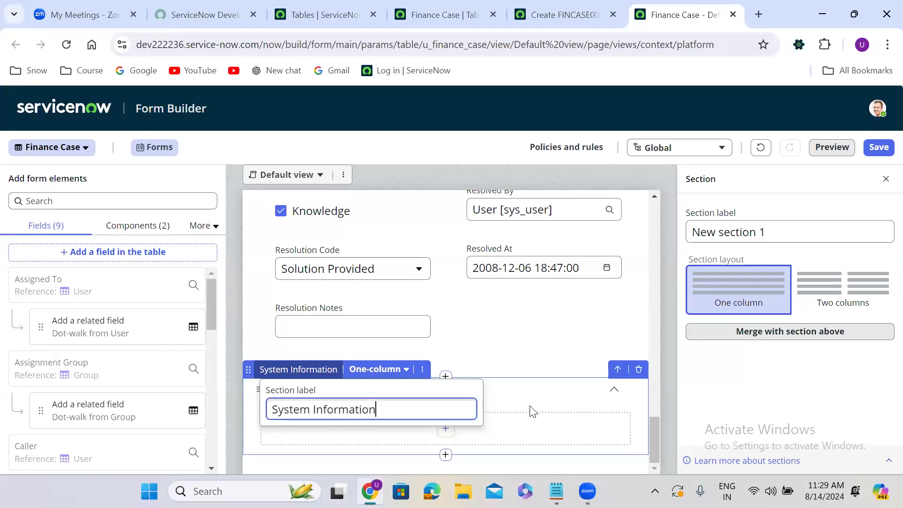
key("Return")
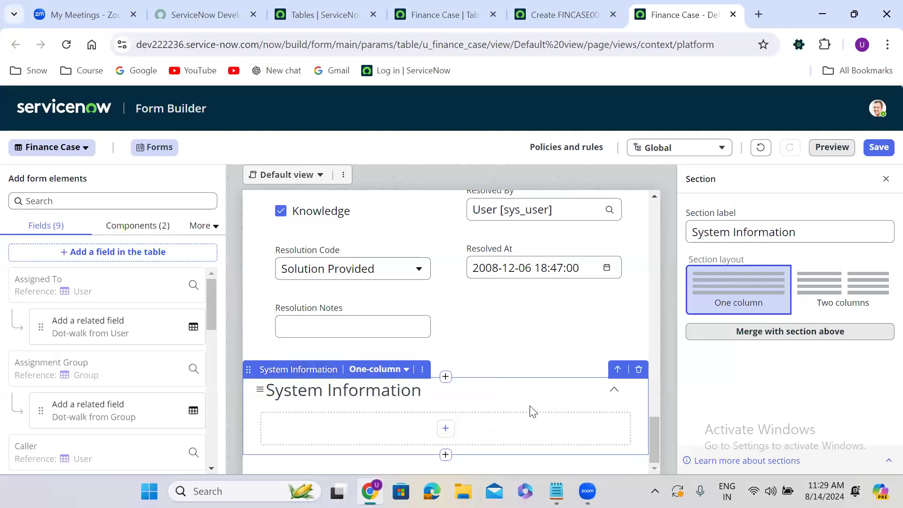
left_click(379, 369)
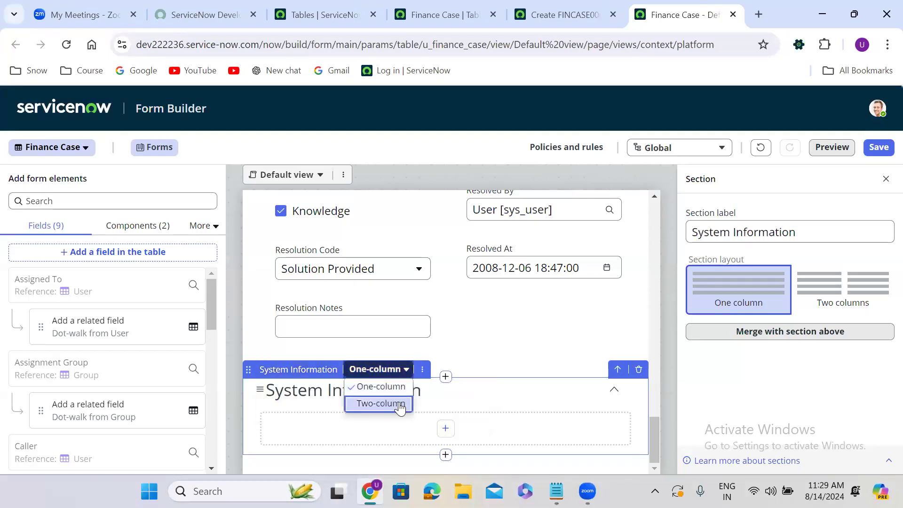
left_click(401, 403)
Remove the Created, Updated, Updated by, Updates and Created by fields from the main Finance Case section
left_click_drag(656, 439, 654, 264)
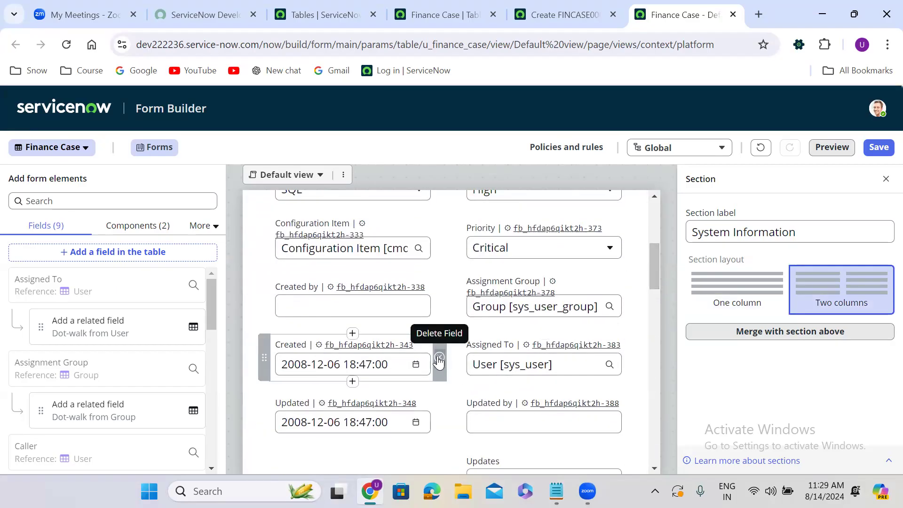
left_click(439, 360)
left_click(439, 360)
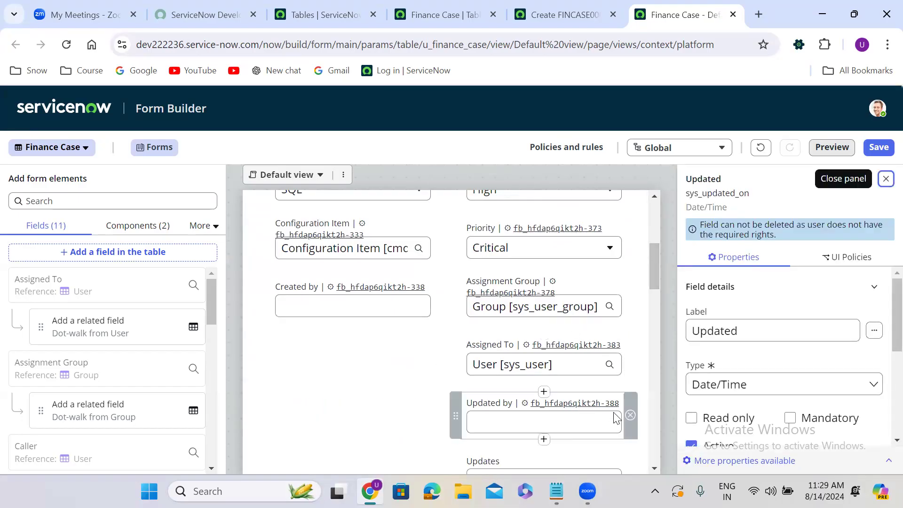
left_click(630, 416)
left_click(631, 420)
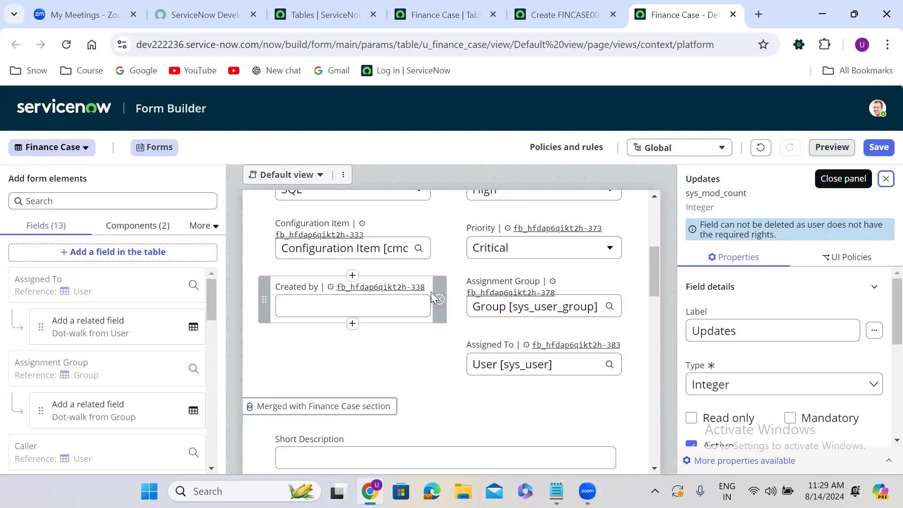
left_click(439, 305)
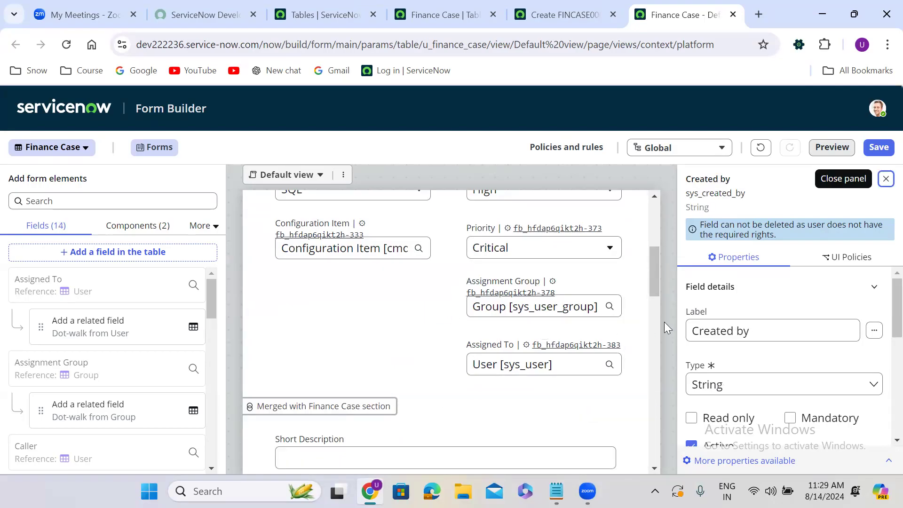
Add the Updated, Updated by, Updates, Created by and Created fields to the first column of the System Information section
left_click_drag(653, 267, 651, 439)
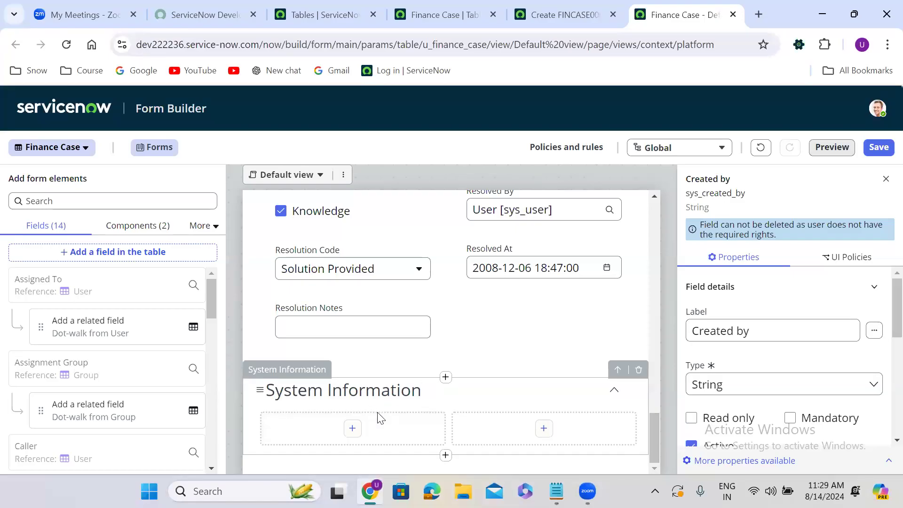
left_click(352, 428)
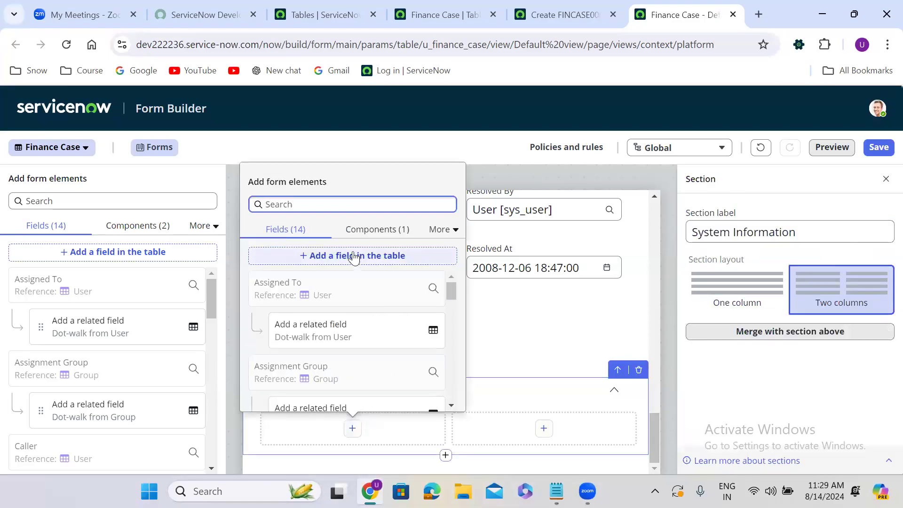
scroll(452, 377, "down", 15)
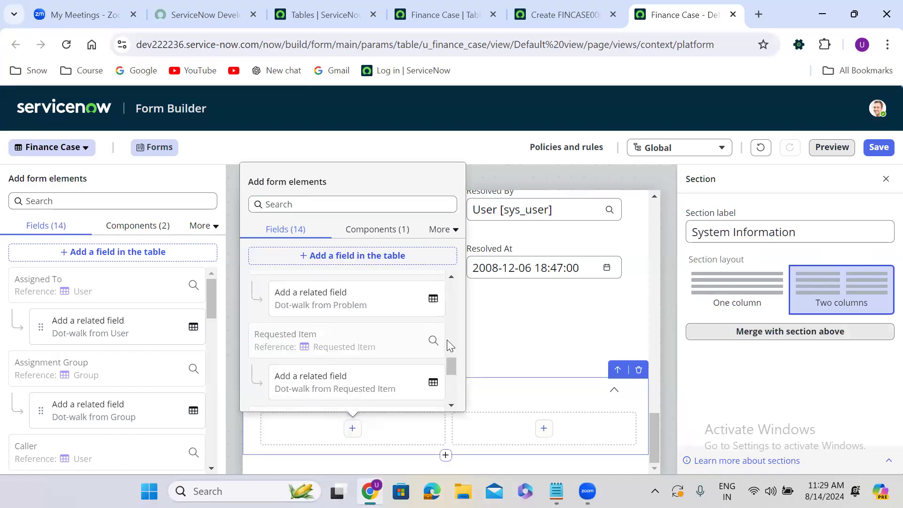
scroll(453, 372, "down", 5)
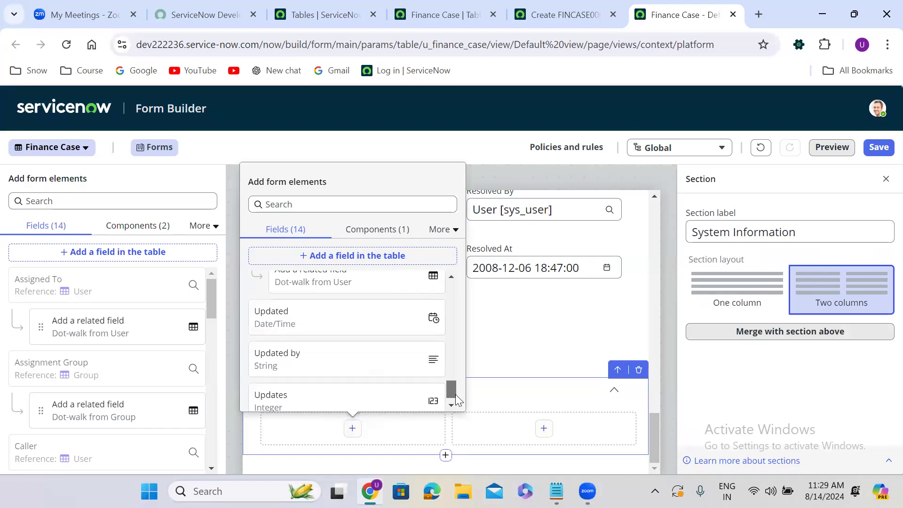
left_click(433, 305)
left_click(434, 347)
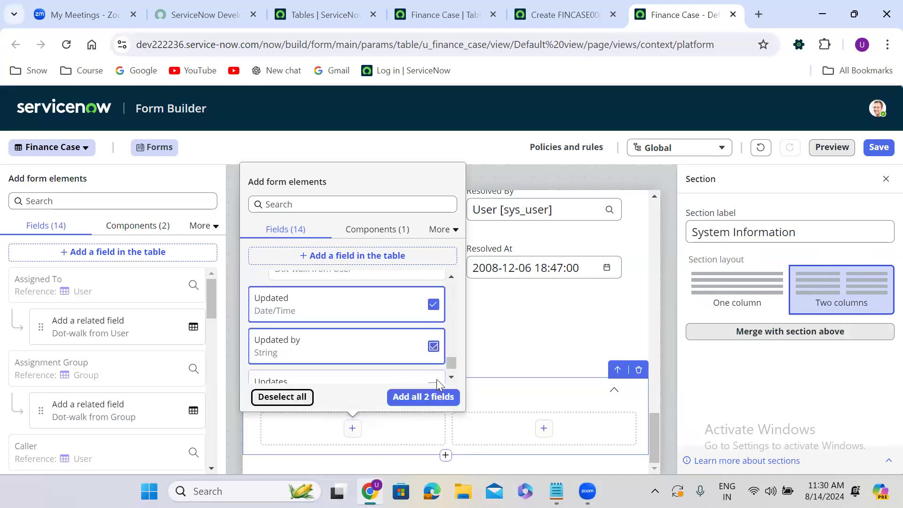
left_click(433, 382)
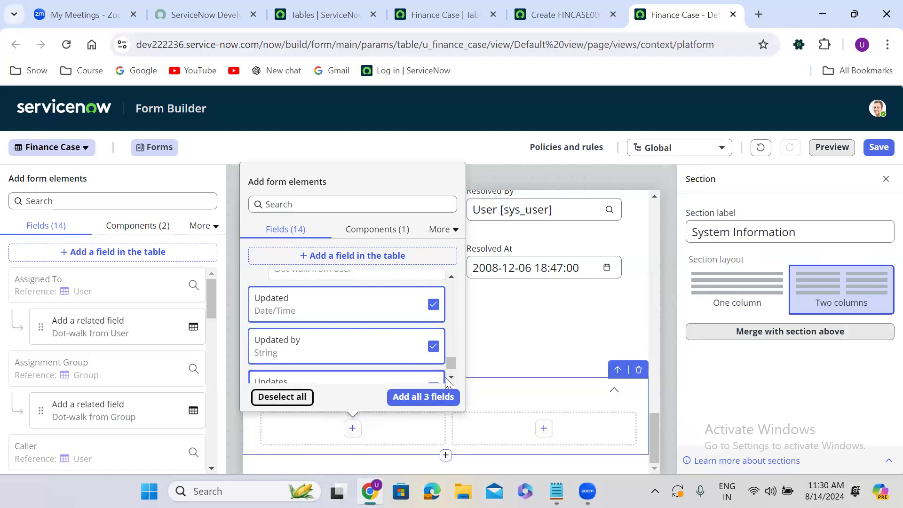
left_click_drag(452, 367, 461, 328)
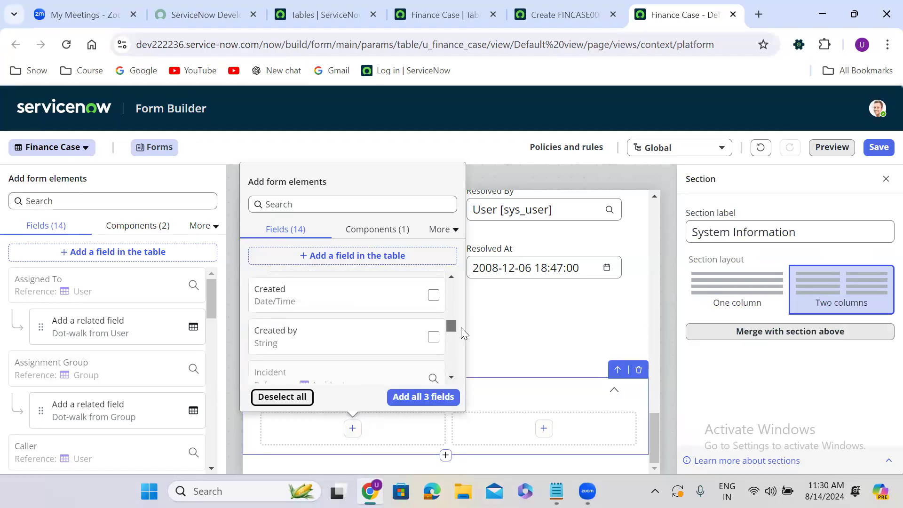
left_click(433, 317)
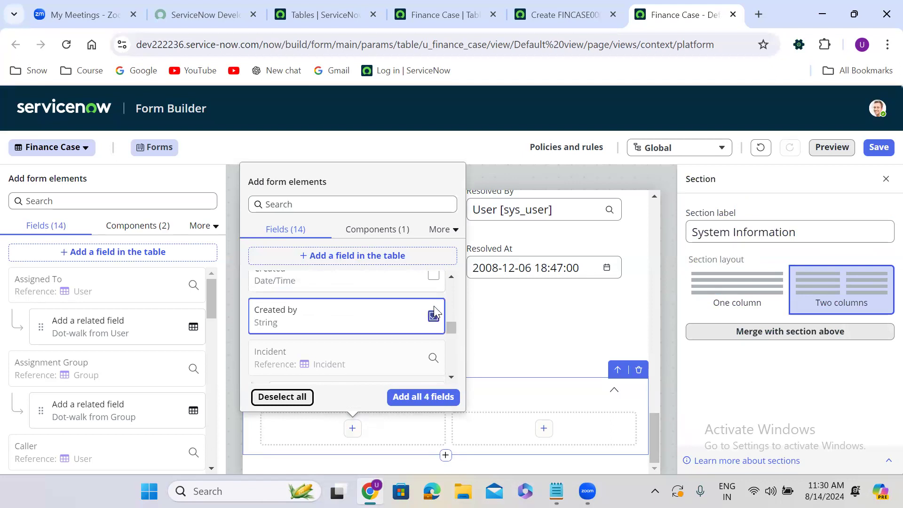
left_click(434, 277)
left_click(423, 397)
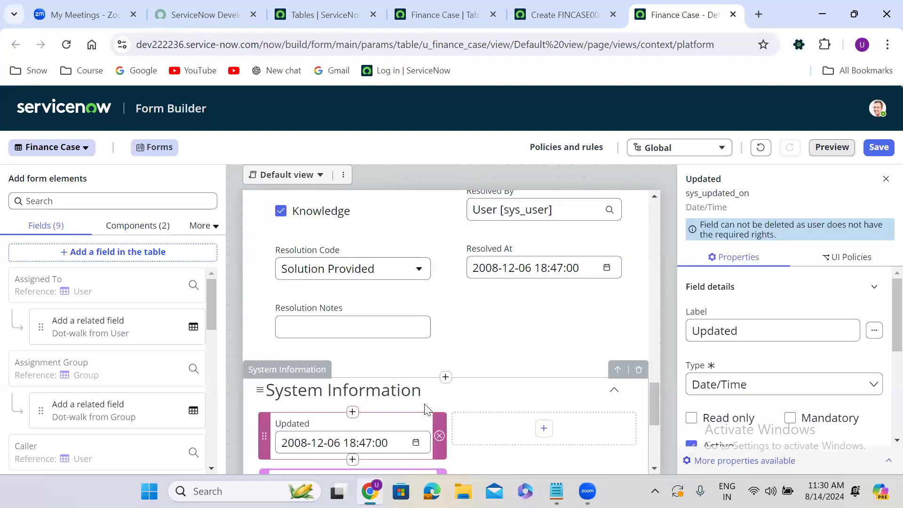
Arrange Updated by, Updated and Updates in that order in System Information's second column, and save the form layout
left_click_drag(657, 410, 657, 444)
mouse_move(264, 282)
left_mouse_down()
mouse_move(484, 244)
mouse_move(514, 227)
mouse_move(508, 219)
left_mouse_up()
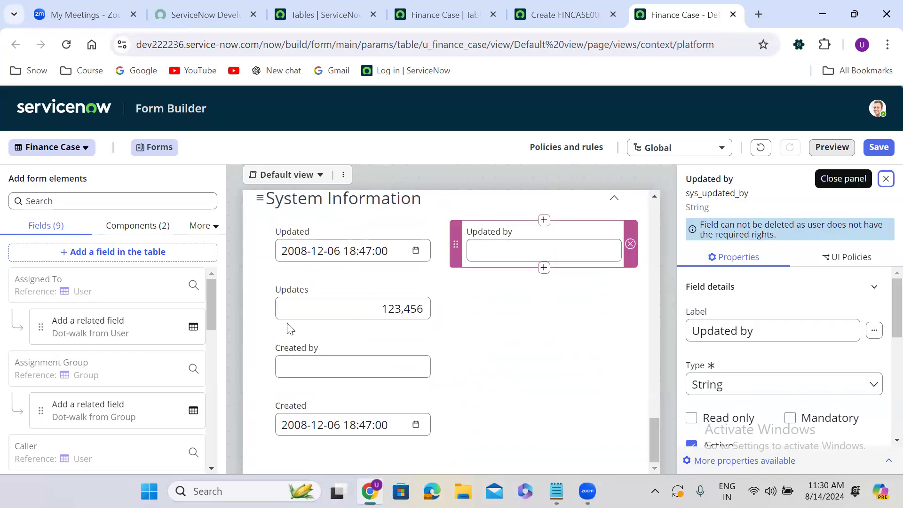
left_click_drag(269, 230, 475, 279)
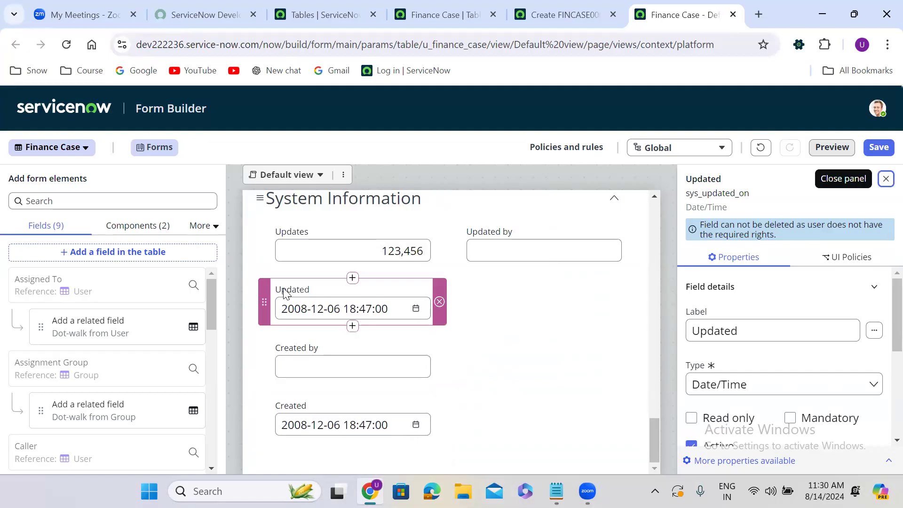
left_click_drag(423, 289, 503, 277)
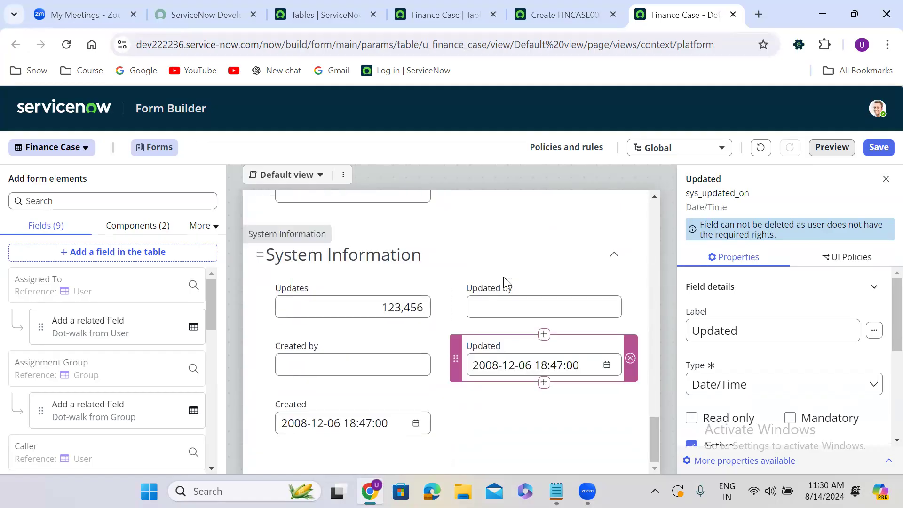
left_click_drag(264, 282, 486, 400)
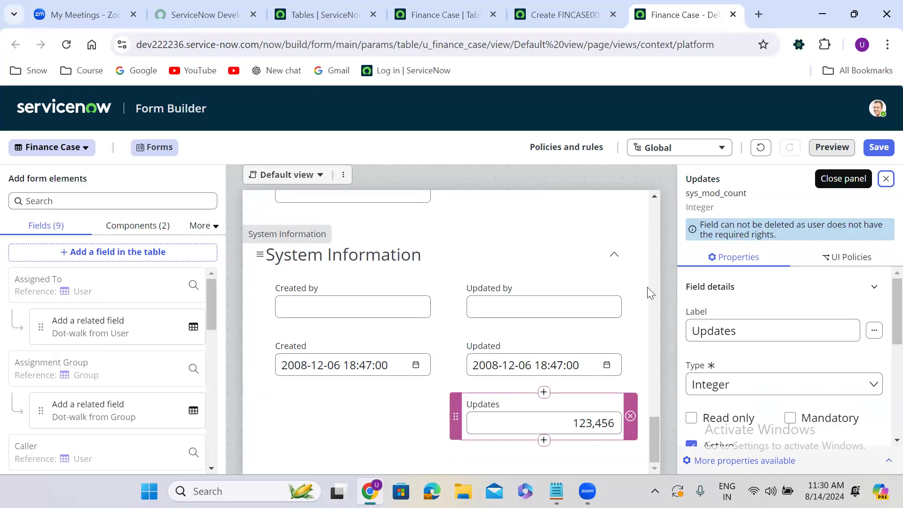
left_click(878, 146)
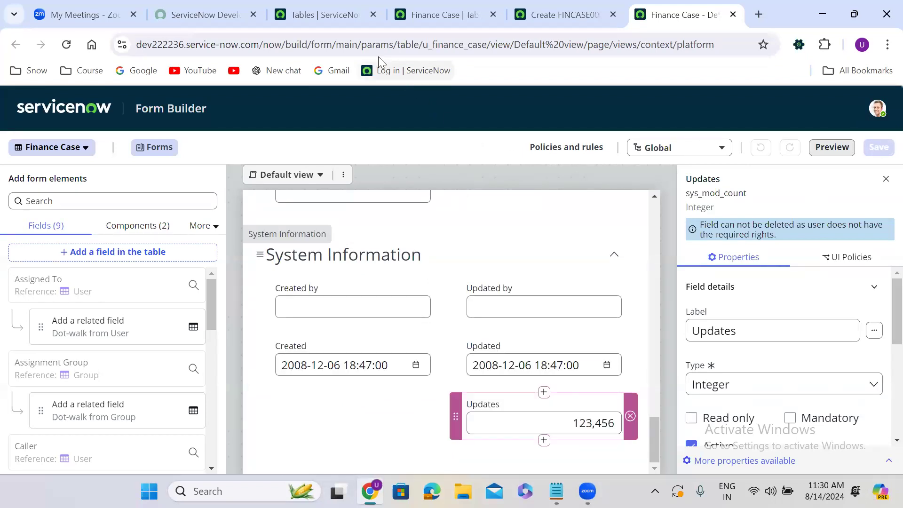
Switch to the new Finance Case record and reload it, discarding unsaved changes
left_click(582, 6)
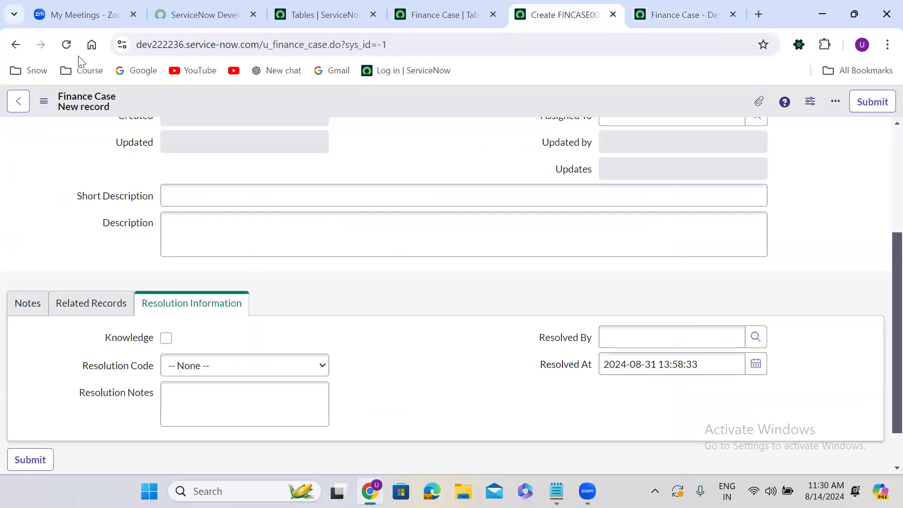
left_click(66, 44)
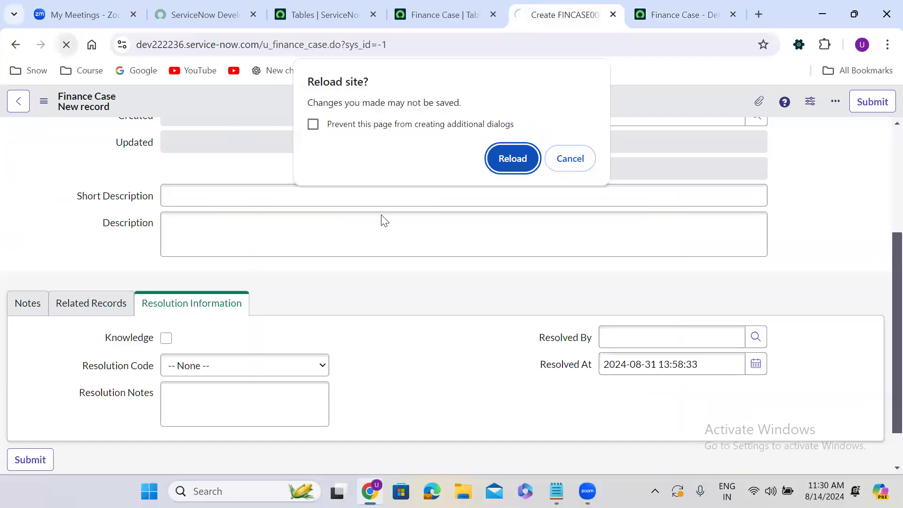
left_click(511, 165)
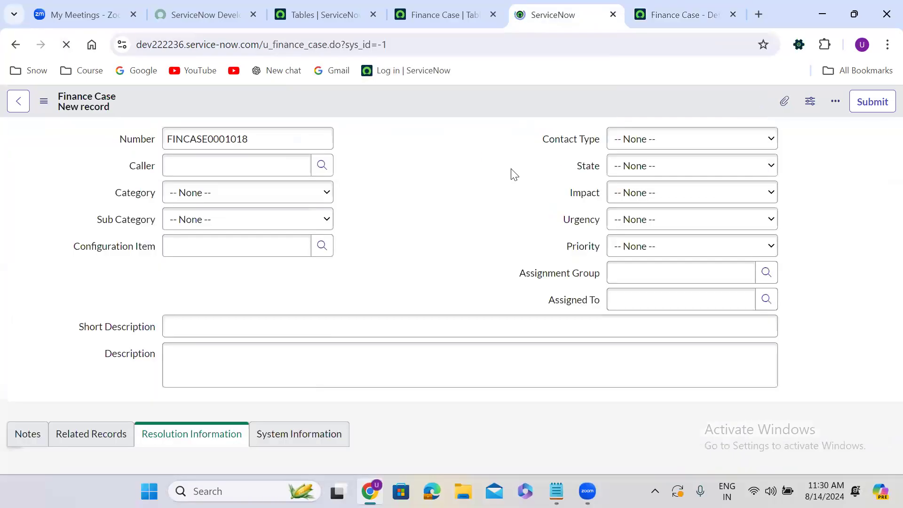
Check the Notes, Related Records, Resolution Information and System Information sections on the new Finance Case record
left_click(386, 295)
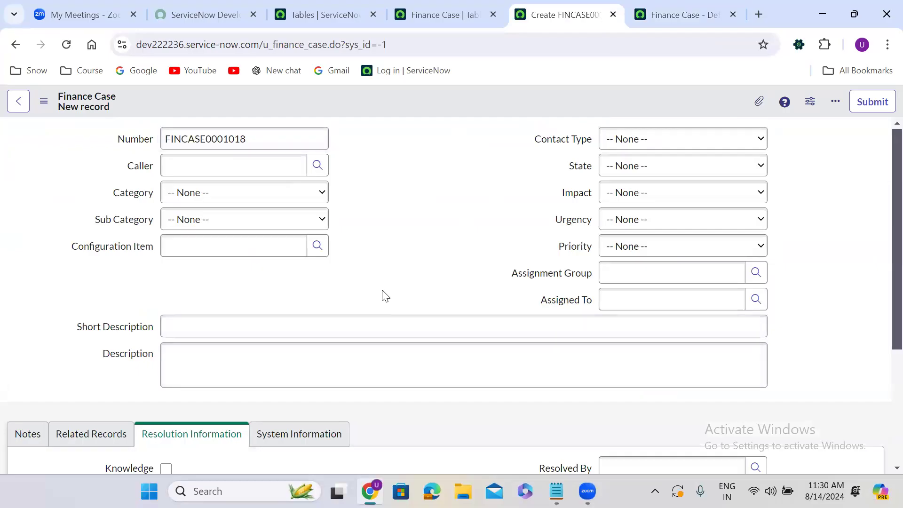
scroll(383, 292, "down", 5)
left_click(311, 260)
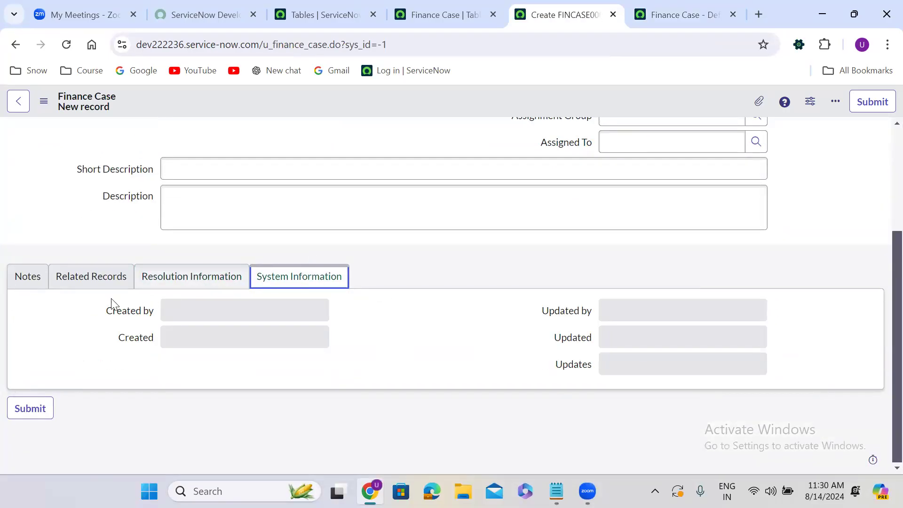
left_click(30, 281)
left_click(73, 278)
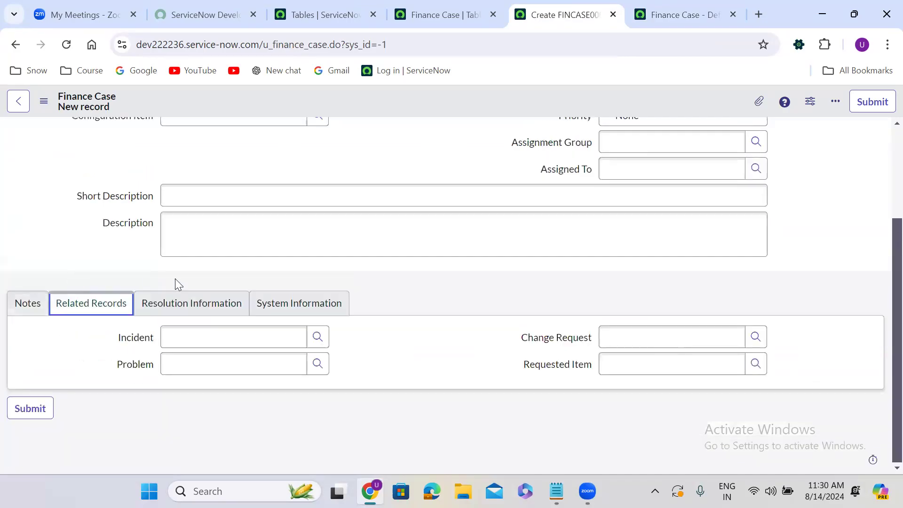
left_click(182, 304)
left_click(292, 308)
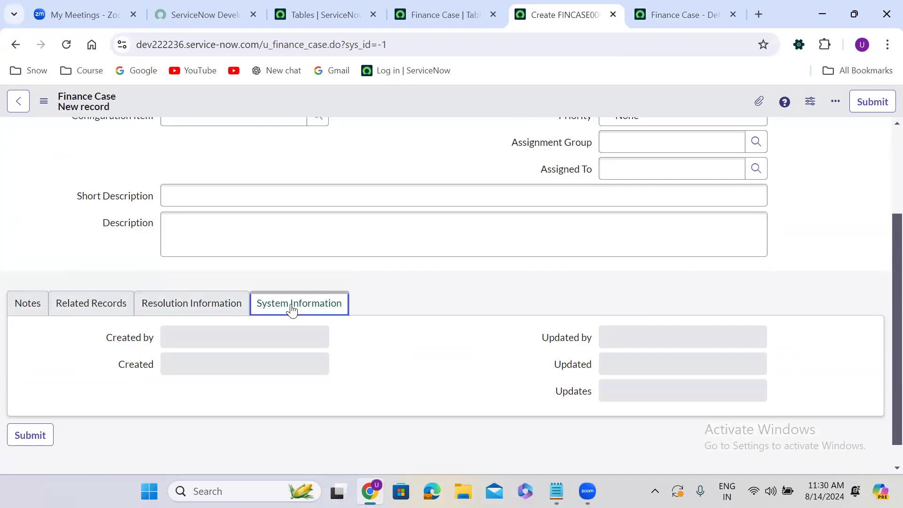
Return to the Tables list and open a new Problem record in its own tab using the navigator command problem.FORM
left_click(314, 6)
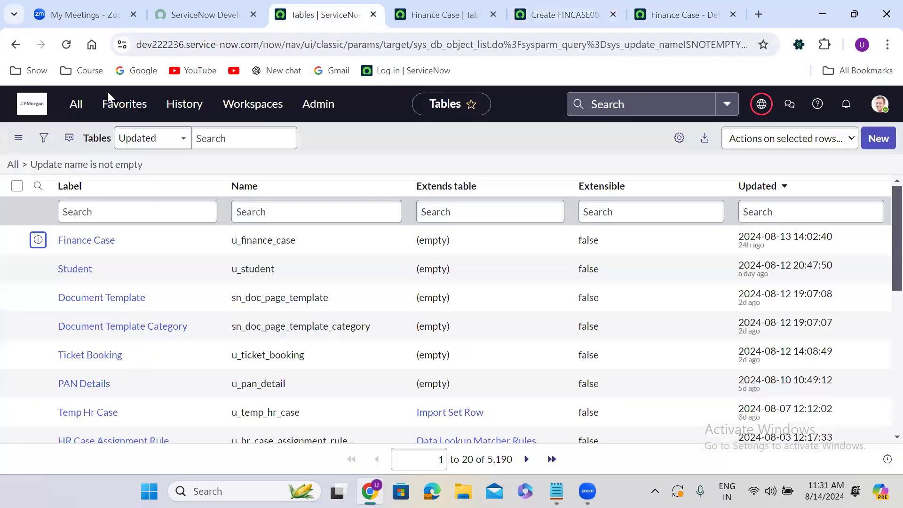
left_click(79, 107)
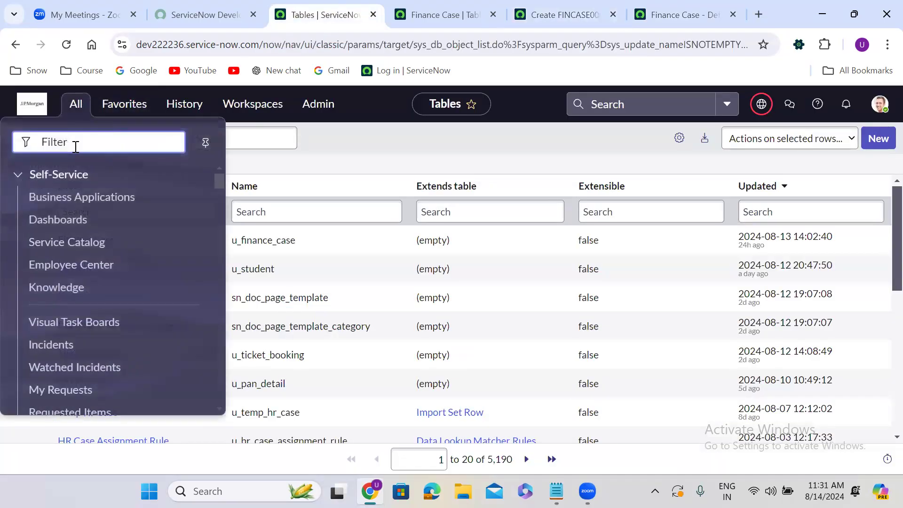
type("prob")
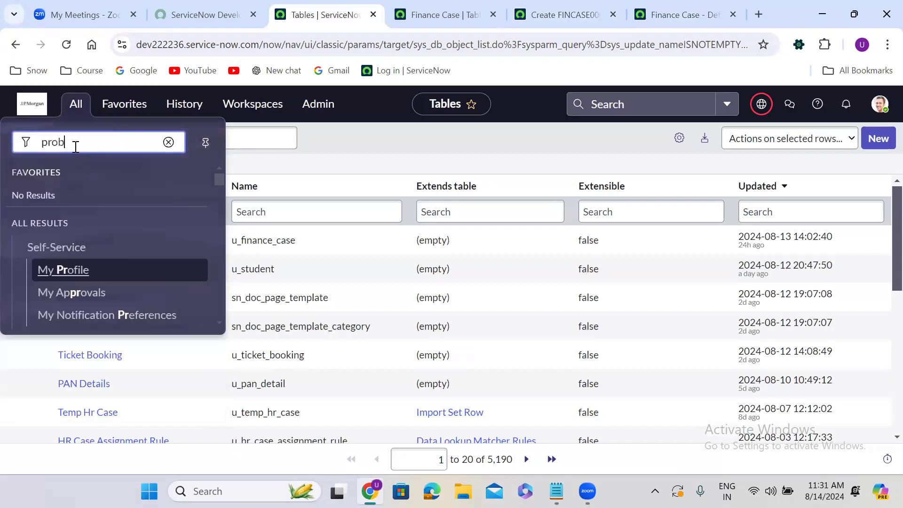
type("lem.FORM")
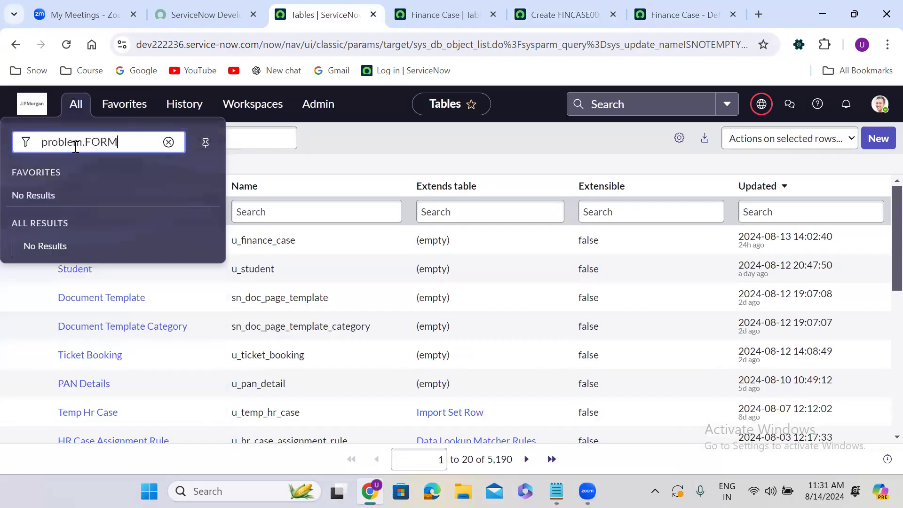
key("Return")
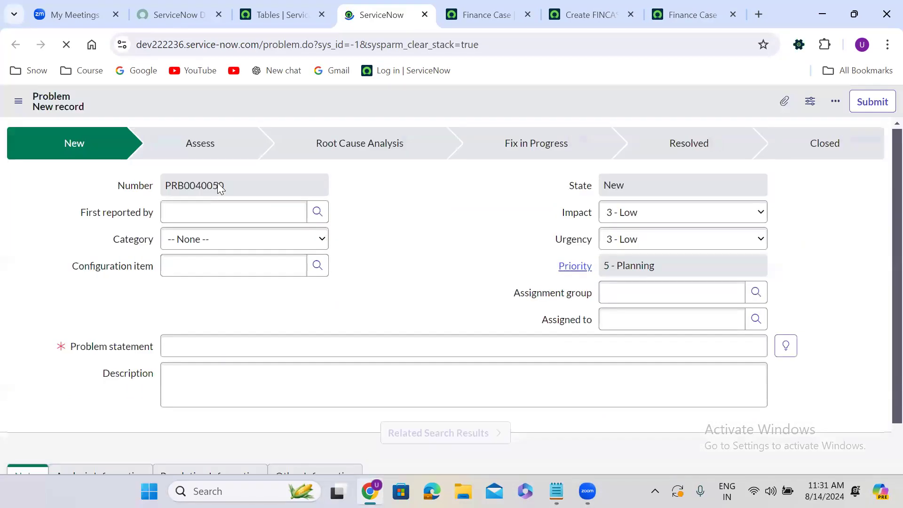
Check the Notes, Analysis Information, Resolution Information and Other Information sections on the new Problem record
scroll(367, 283, "down", 7)
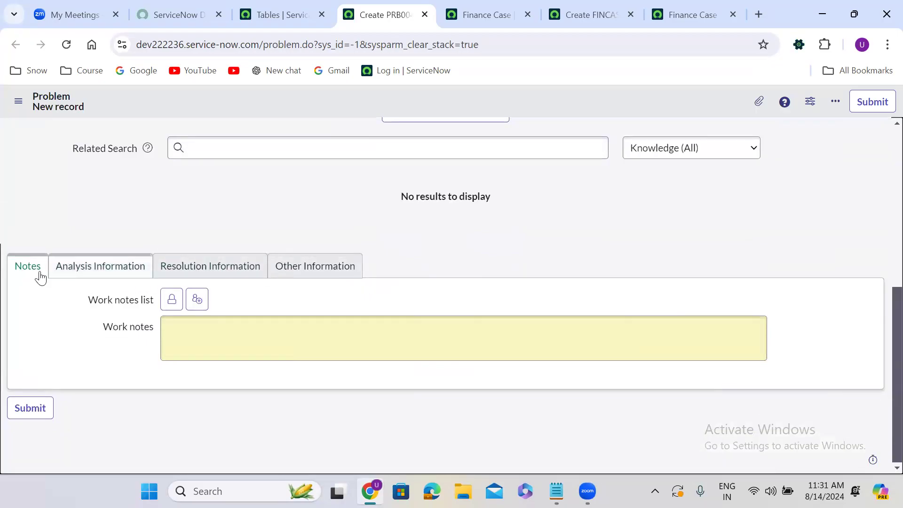
left_click(102, 272)
left_click(209, 276)
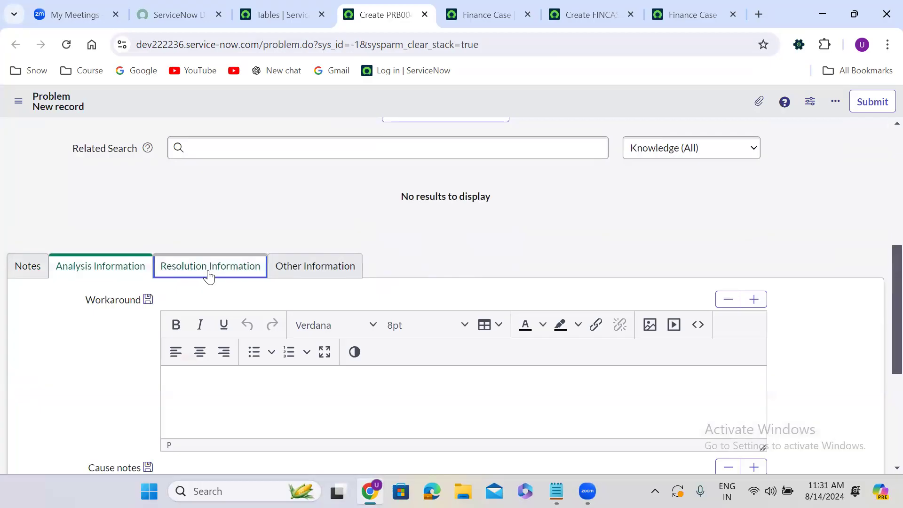
left_click(278, 276)
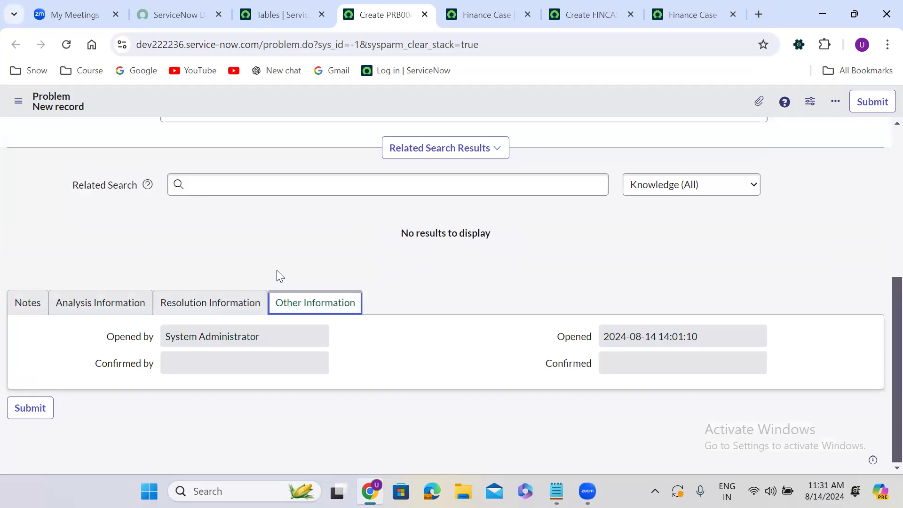
Switch back to the new Finance Case record and review its Notes, Related Records, Resolution Information and System Information sections for comparison
left_click(594, 15)
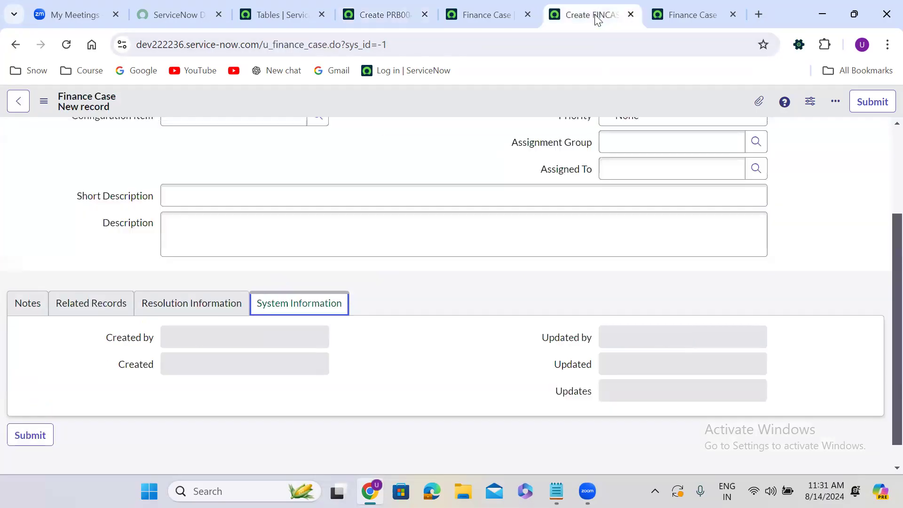
left_click(32, 312)
left_click(90, 313)
left_click(189, 313)
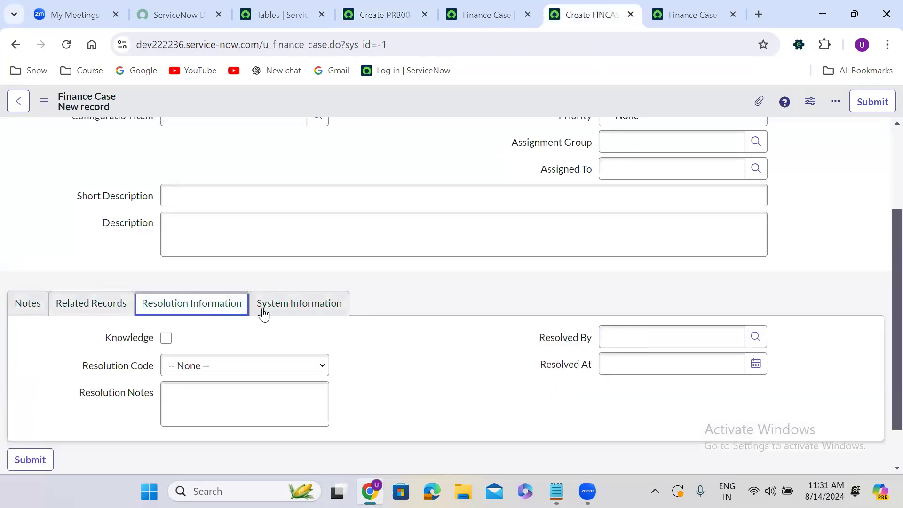
left_click(285, 309)
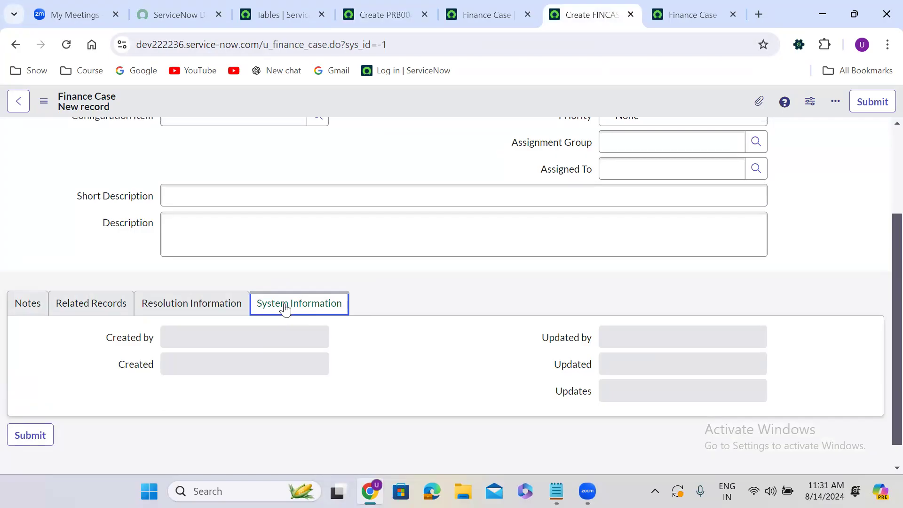
scroll(384, 310, "down", 1)
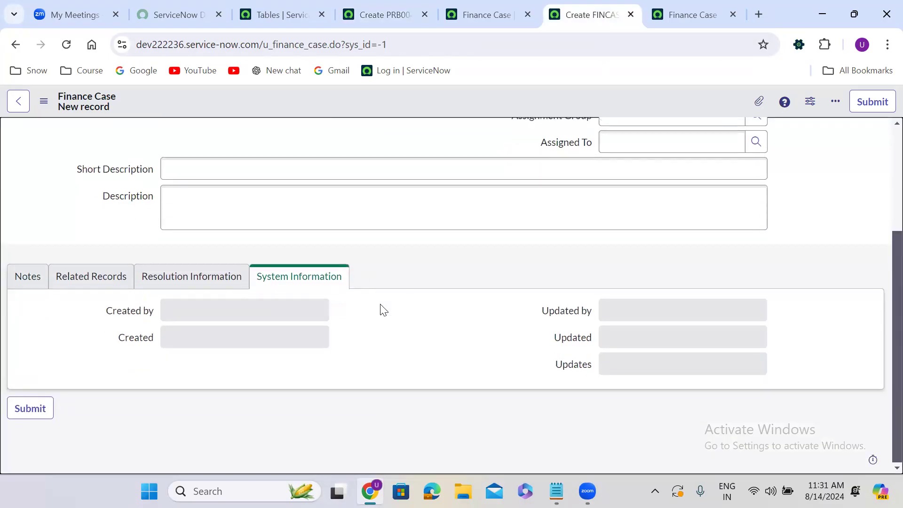
scroll(384, 309, "up", 1)
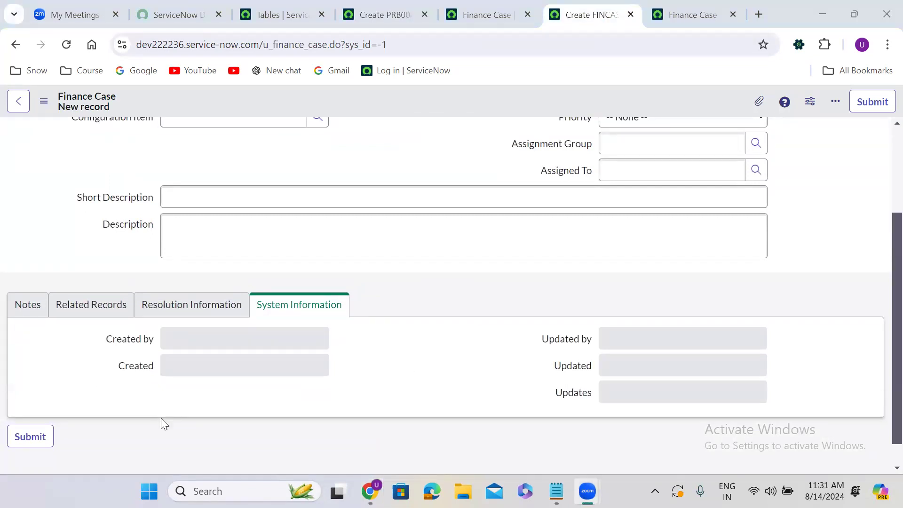
left_click(433, 290)
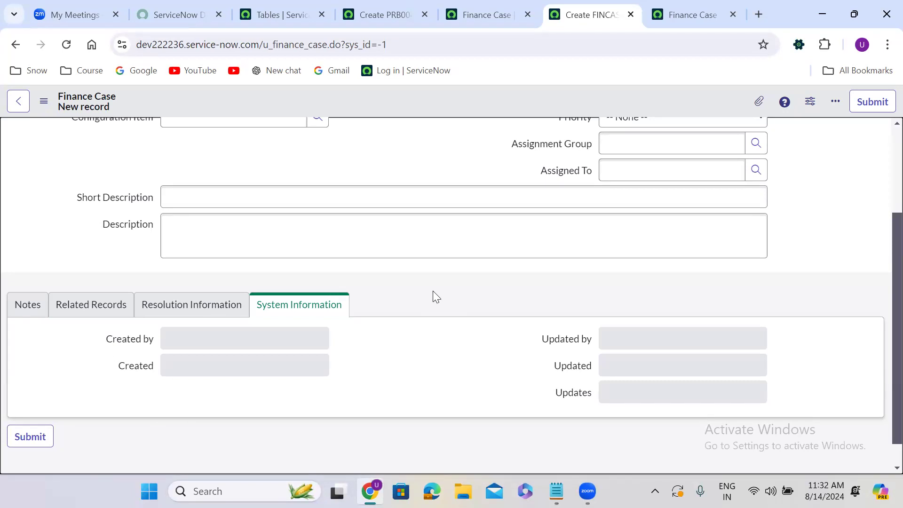
left_click(28, 308)
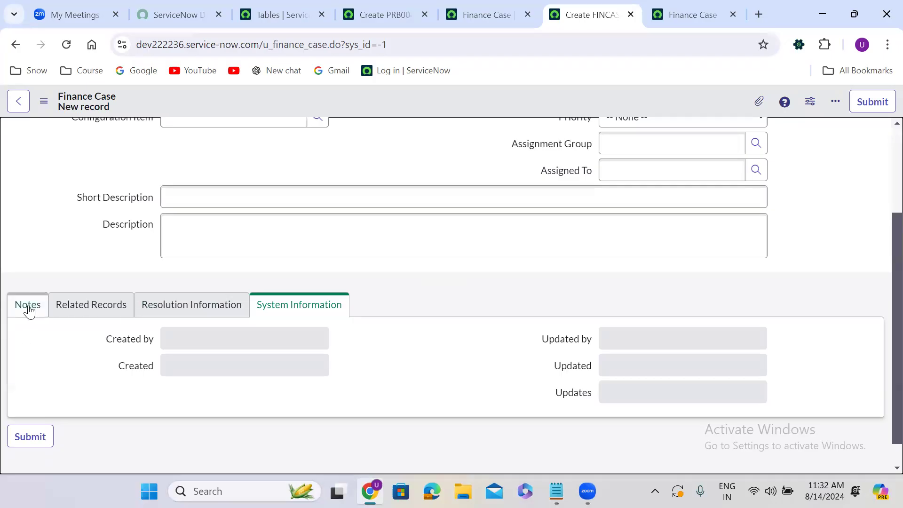
left_click(61, 310)
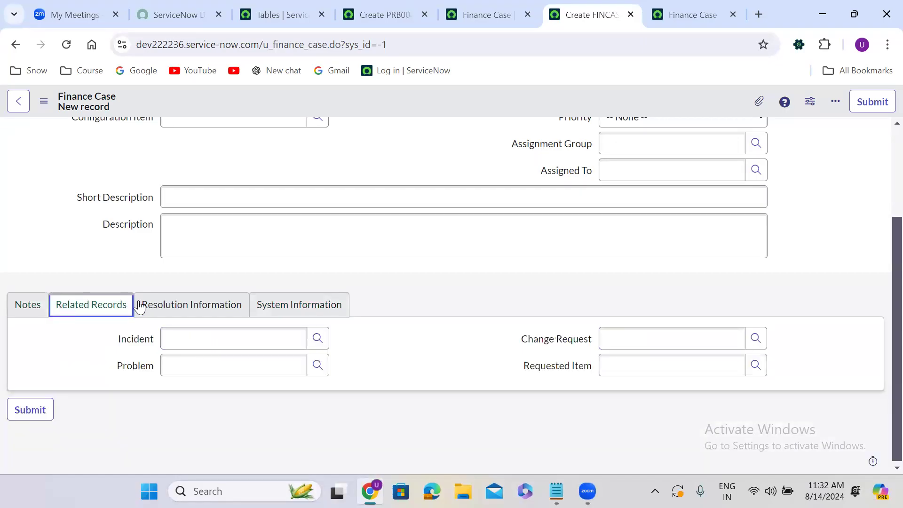
left_click(177, 314)
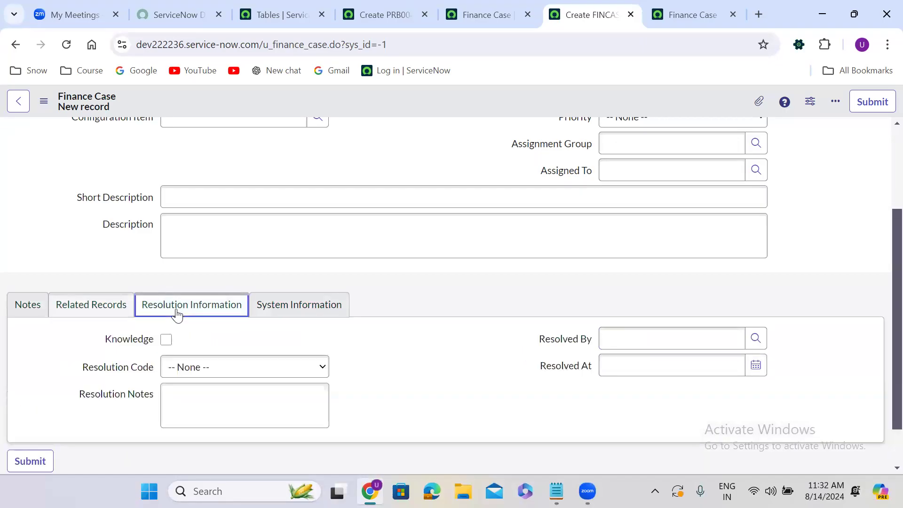
left_click(273, 305)
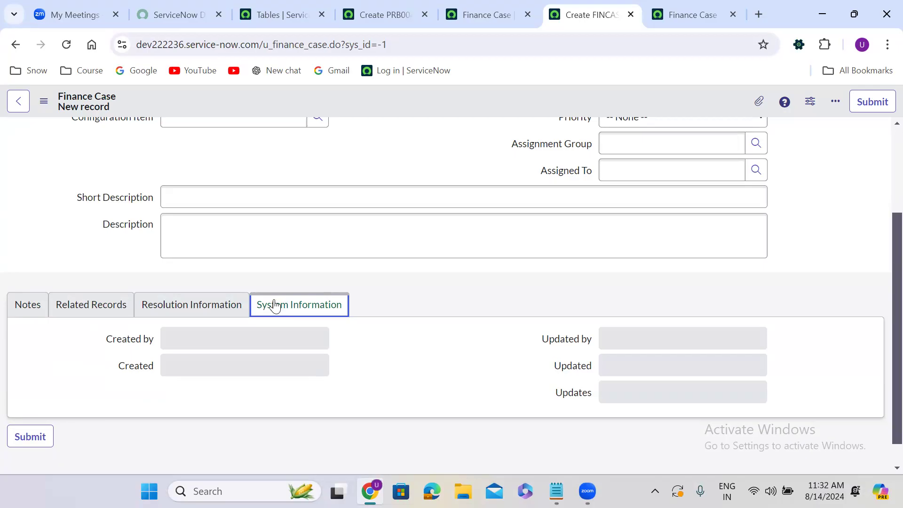
Search the web for "sn utils for chrome" in a new tab and open the SN Utils - Tools for ServiceNow Chrome Web Store page
left_click(759, 14)
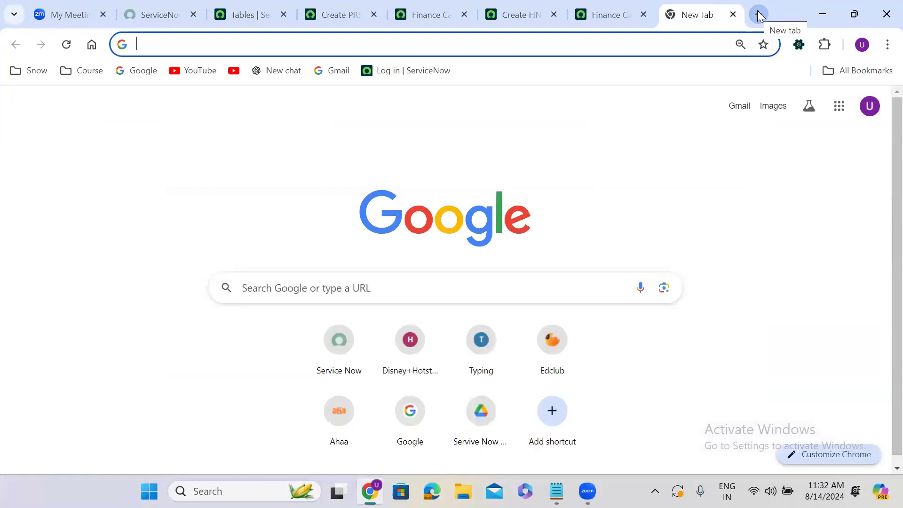
type("sn")
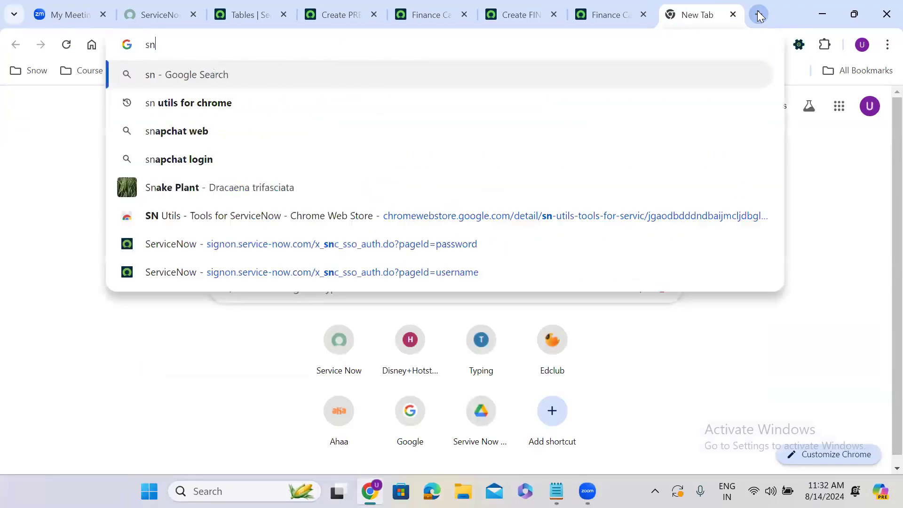
key("Down")
left_click(194, 109)
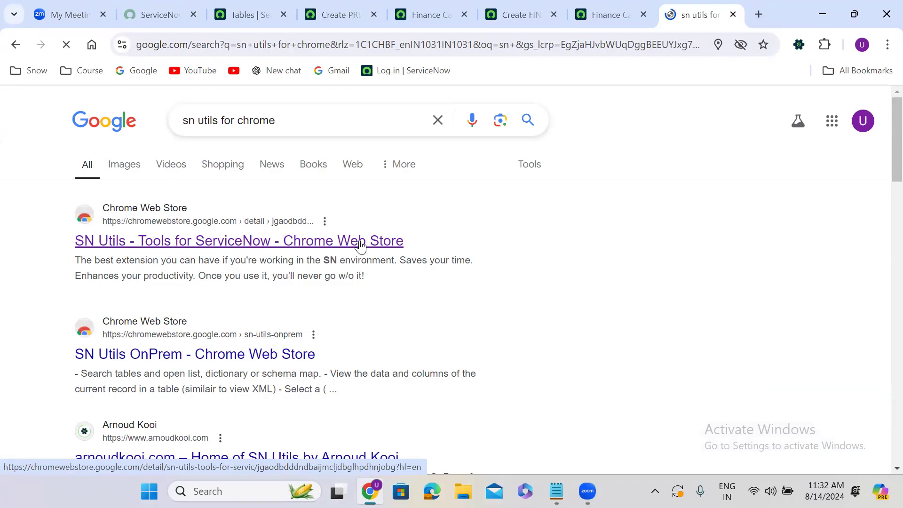
left_click(276, 242)
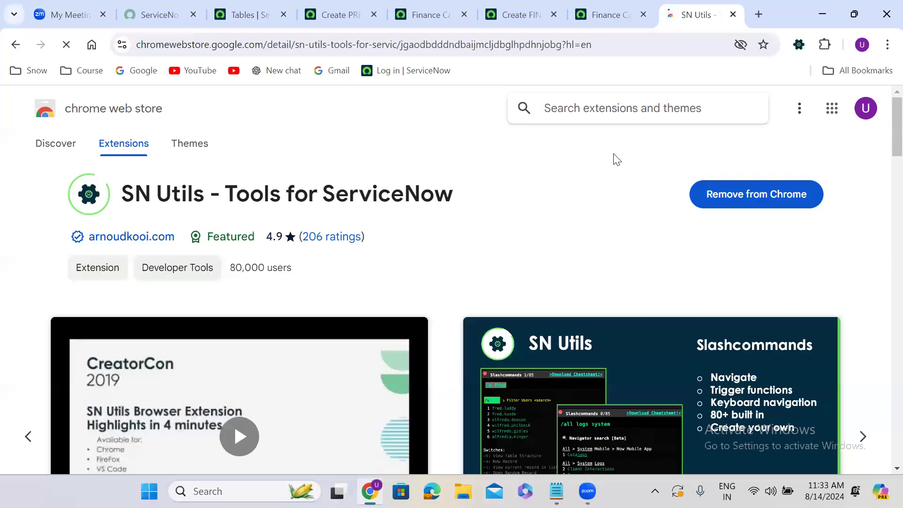
Return to the new Problem record and show the technical names of its fields with SN Utils
left_click(356, 4)
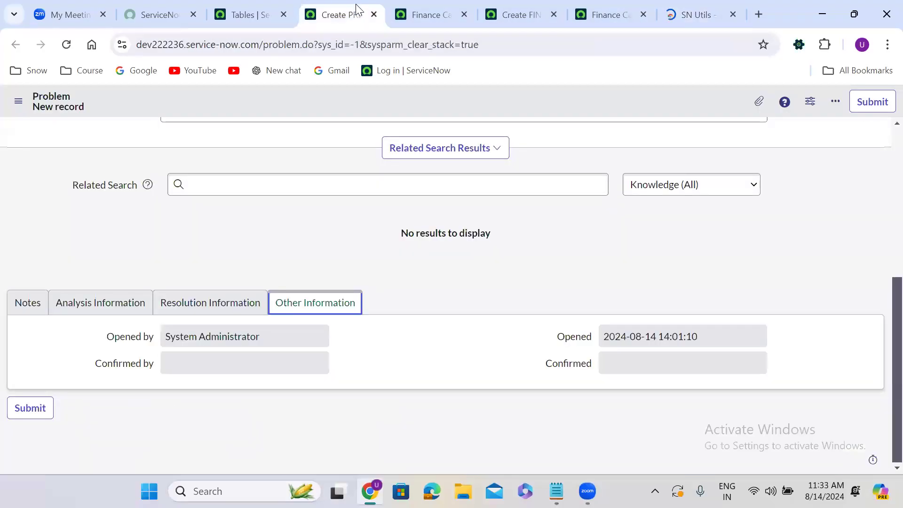
left_click(799, 45)
left_click(731, 45)
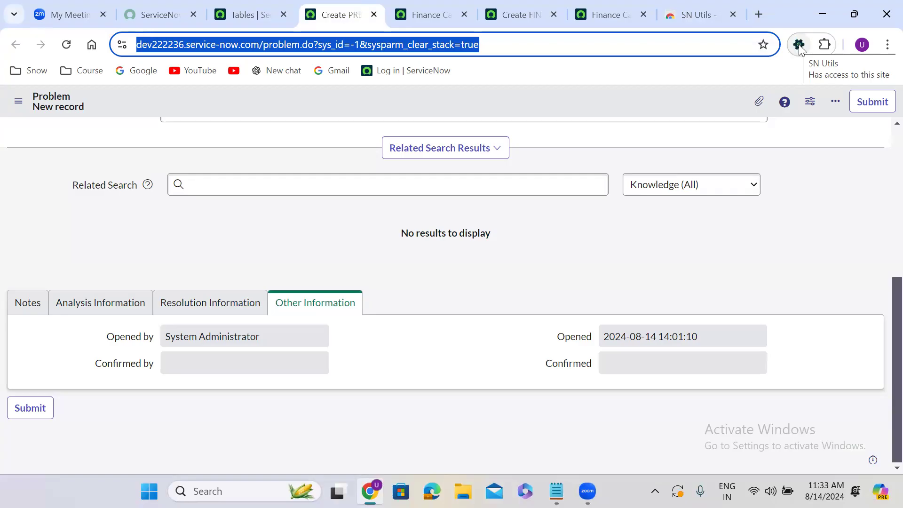
left_click(882, 136)
scroll(882, 137, "up", 6)
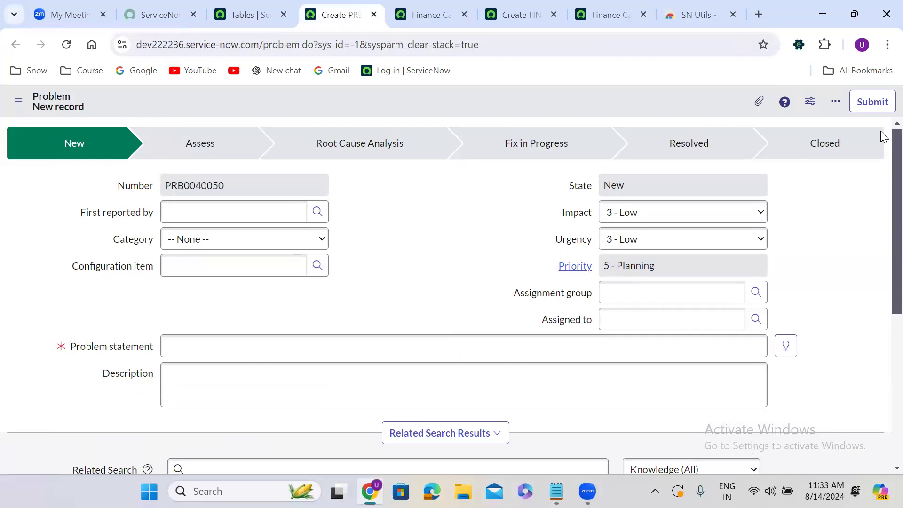
double_click(422, 233)
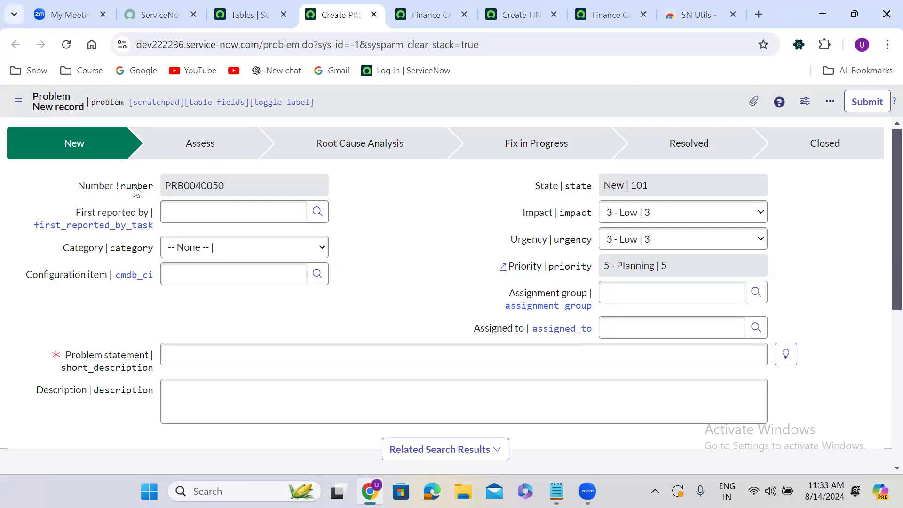
Inspect the Category choices with their backend values on the Problem record, and hide the technical names again
left_click(201, 249)
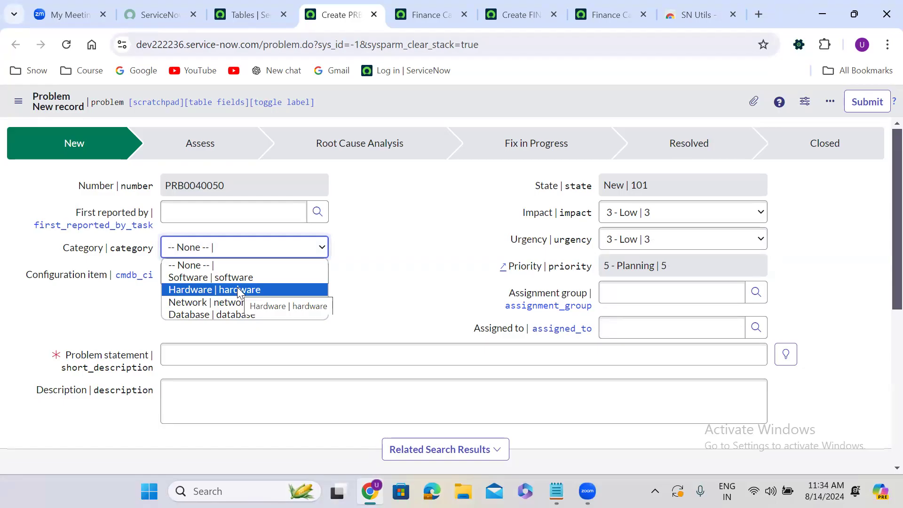
double_click(456, 238)
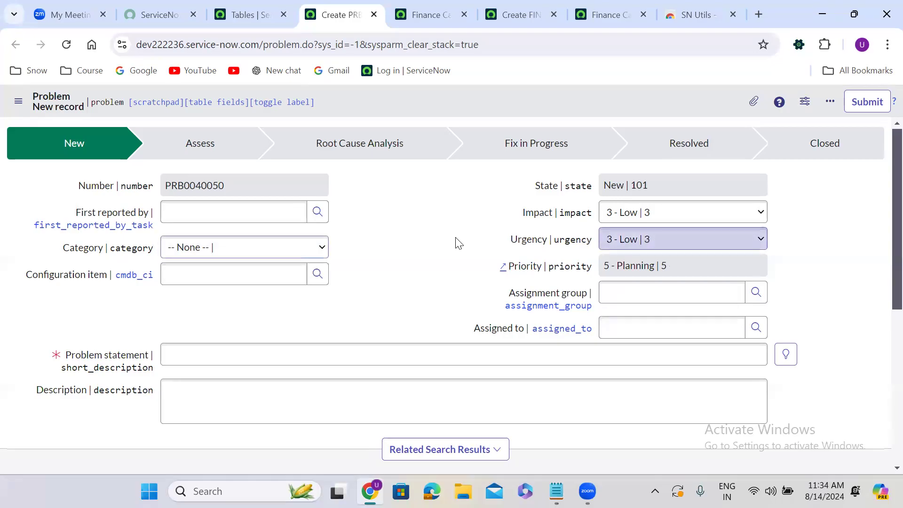
double_click(399, 219)
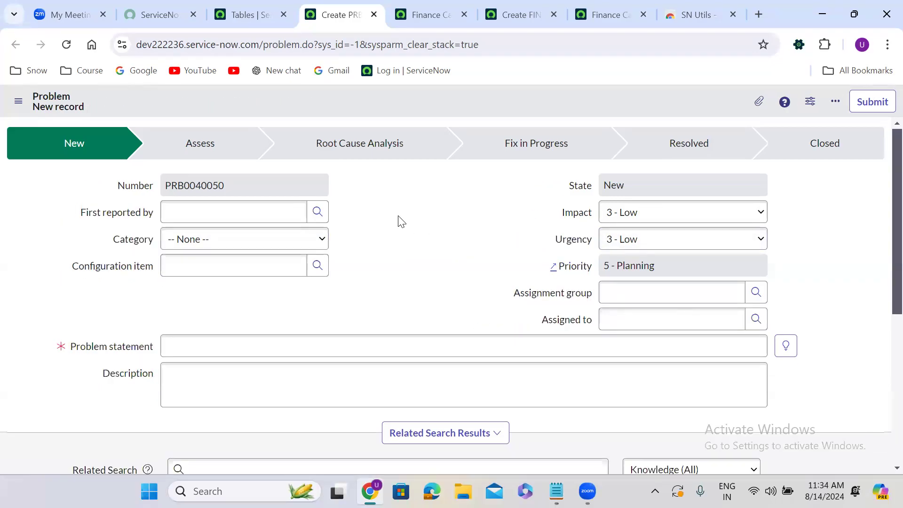
Show technical names on the new Finance Case record and examine its field names, Category choice values and System Information fields
left_click(526, 6)
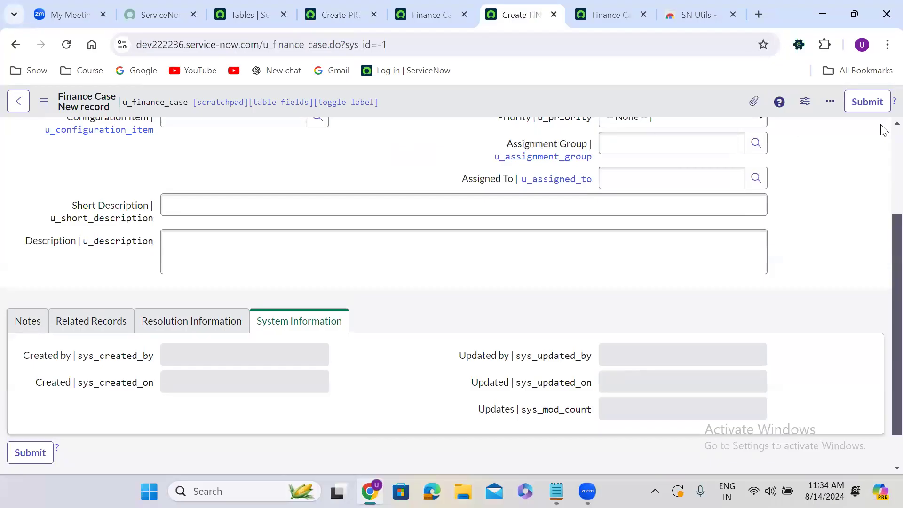
scroll(883, 140, "up", 3)
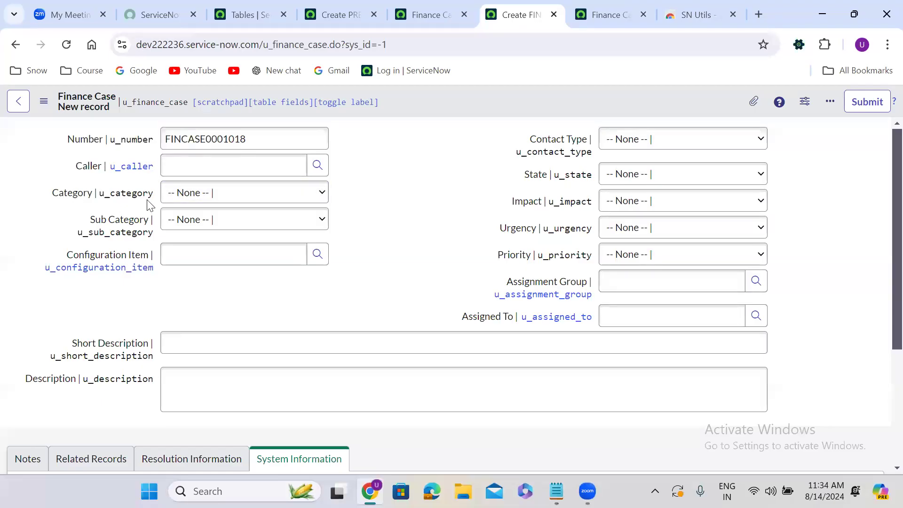
left_click(200, 195)
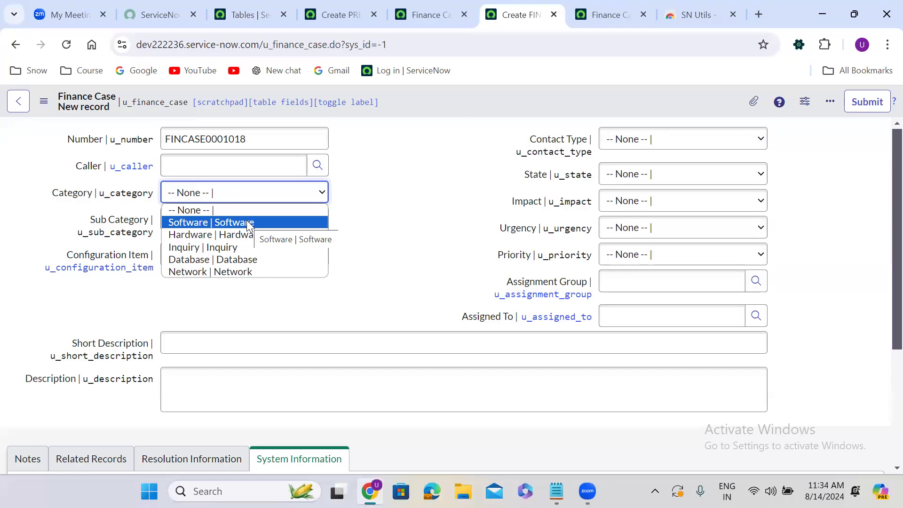
left_click(361, 238)
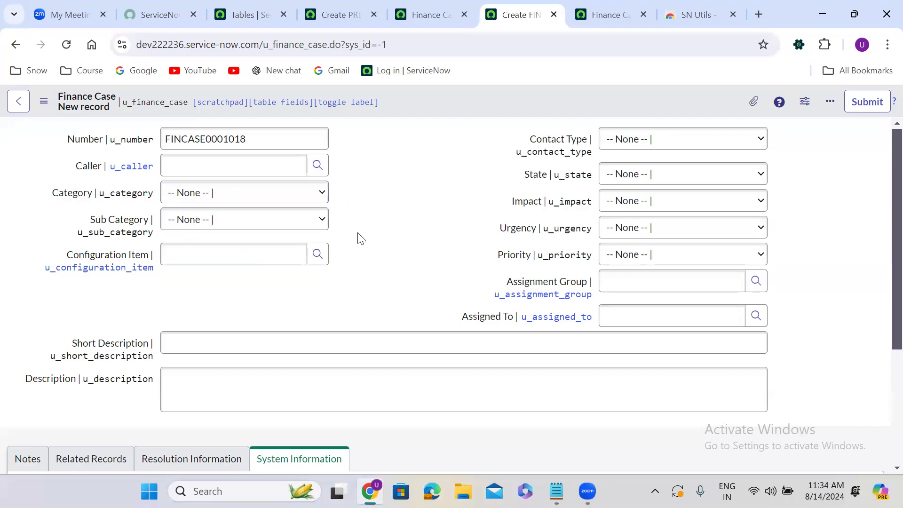
scroll(361, 238, "down", 5)
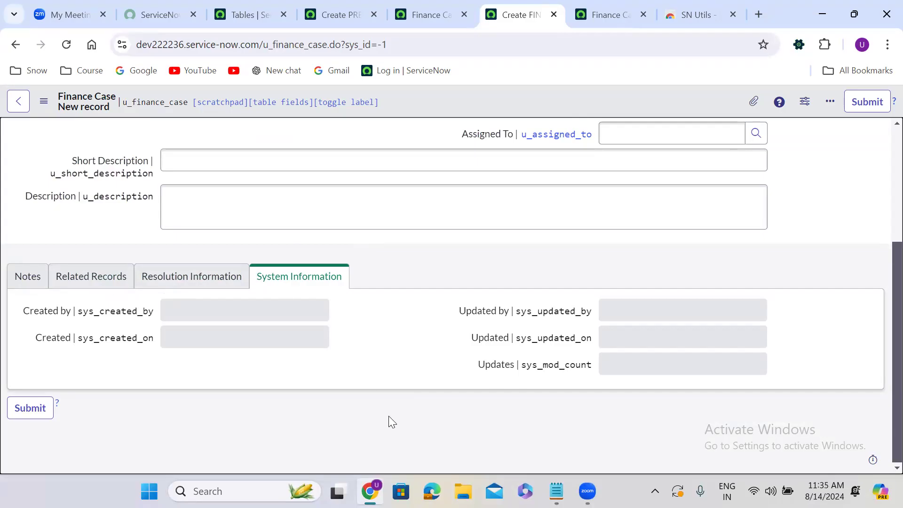
Switch to the Form Sections note in Notepad and add the line "Notes --- notes" beneath the heading
key("alt+Tab")
key("Return")
key("Return")
type("No")
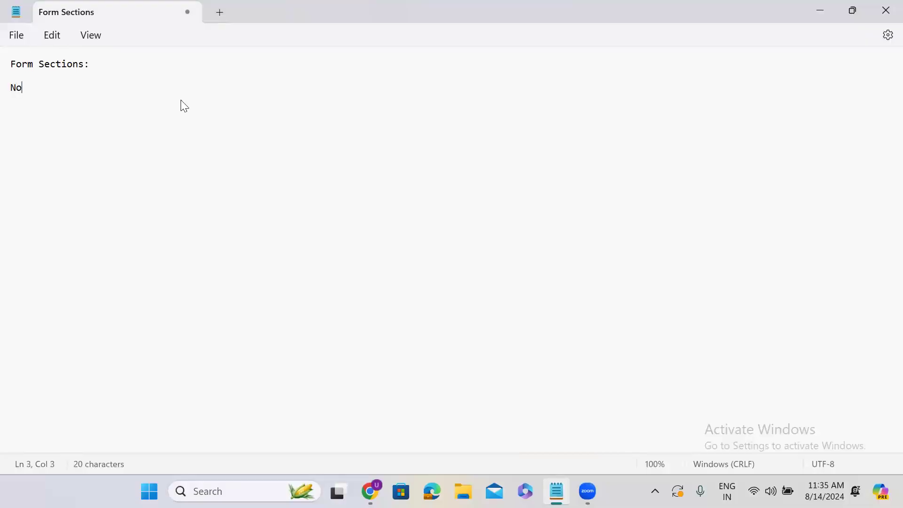
type("tes ---")
type("notes")
left_click(67, 89)
left_click_drag(68, 91, 105, 92)
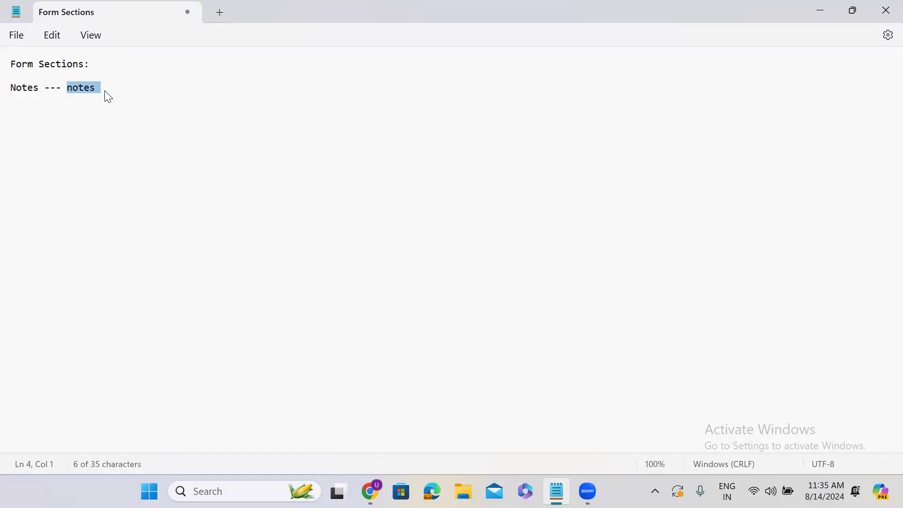
Add the line "Related Records -- related_records" below the Notes entry, followed by blank lines
key("Right")
key("Return")
type("Related Records -- ")
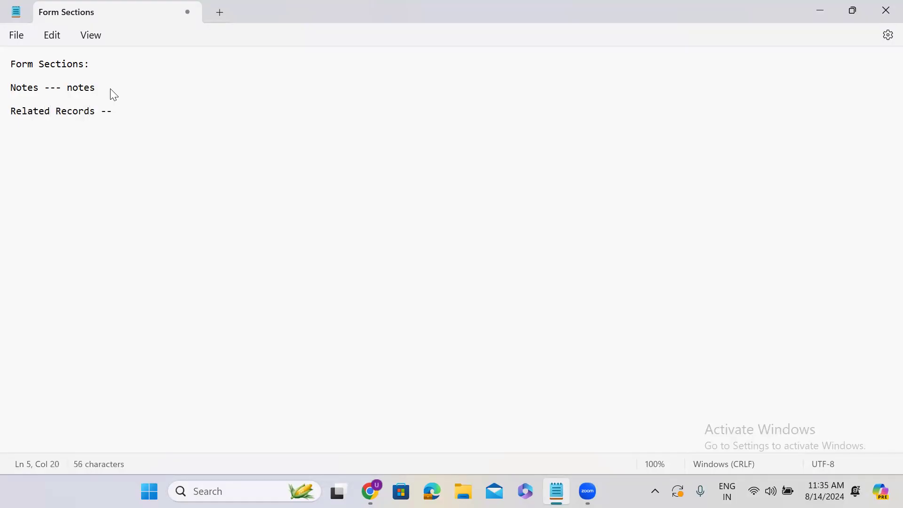
type("related_records")
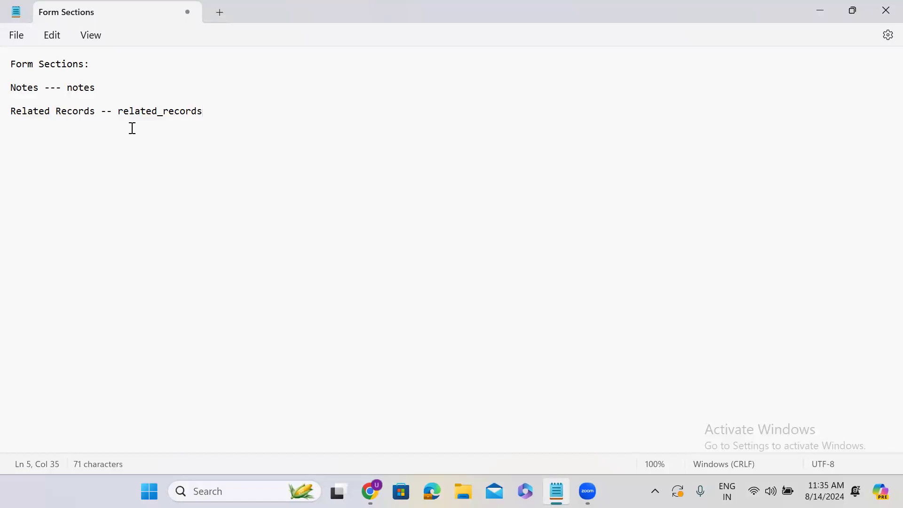
key("Return")
key("Return")
key("Return")
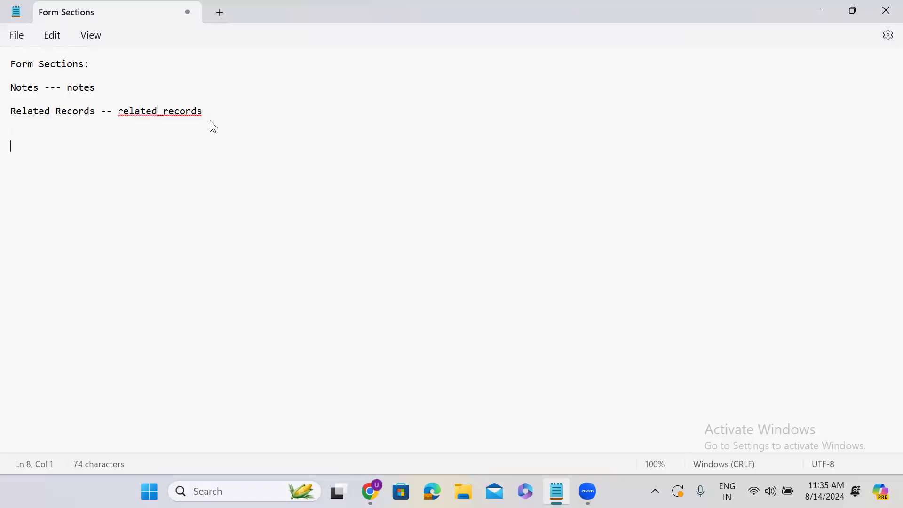
Add the line "System Information -- system_information" below the Related Records entry
type("System Information ")
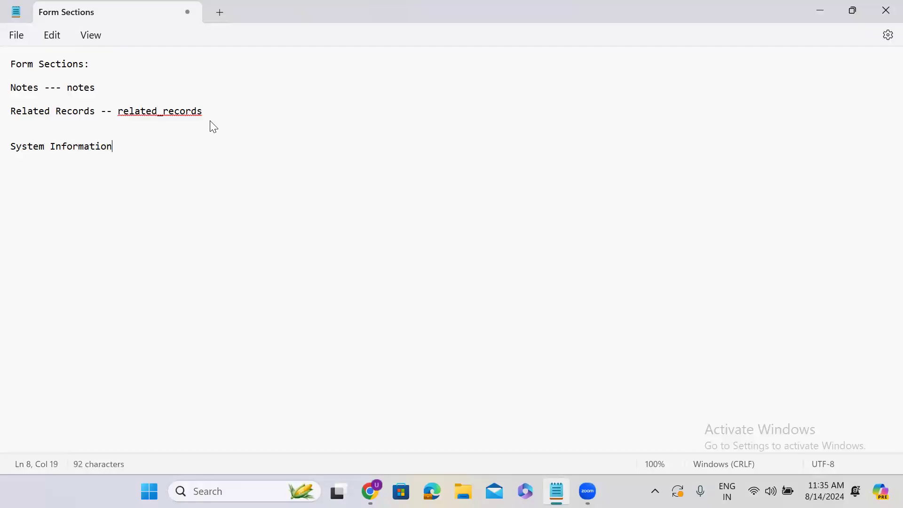
type("-- system_")
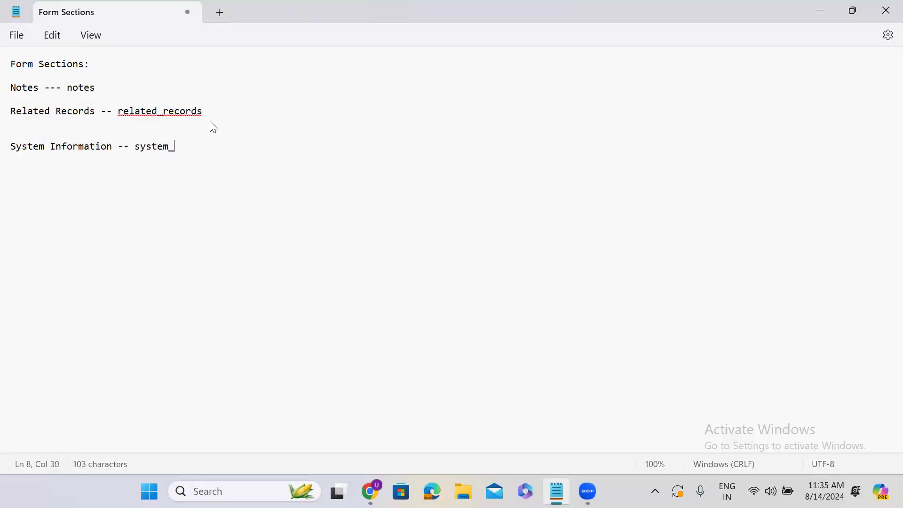
type("information")
key("Return")
key("Return")
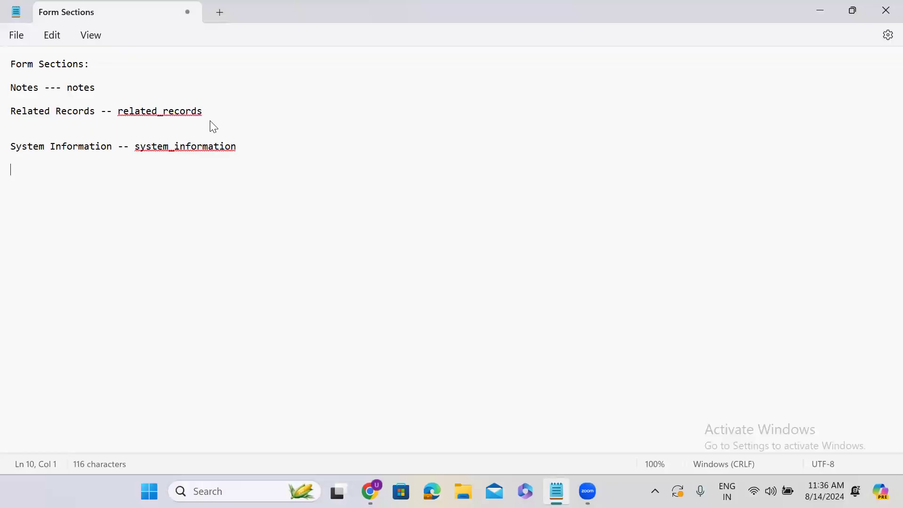
Add the line "Resolution Information -- resolution_information" and highlight the words of its label
type("Resolution Information")
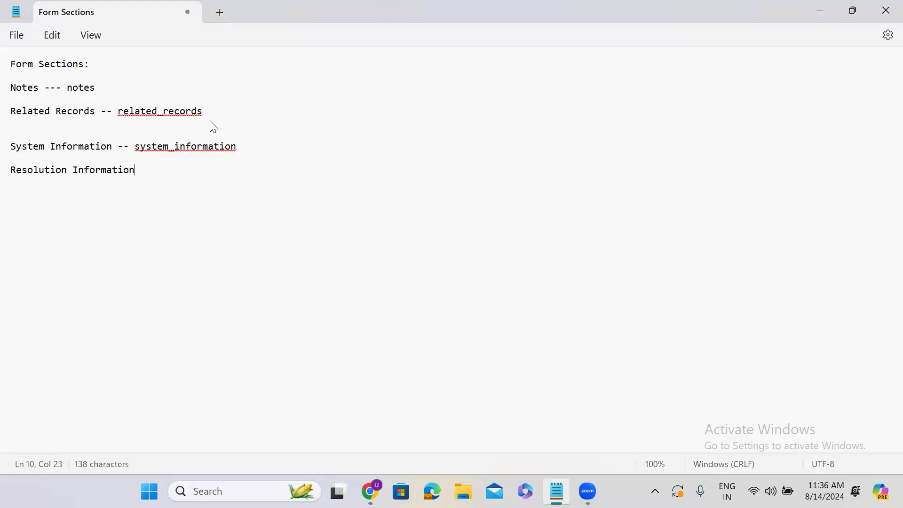
type(" -- ")
type("resolu")
type("tion")
type("_")
type("inf")
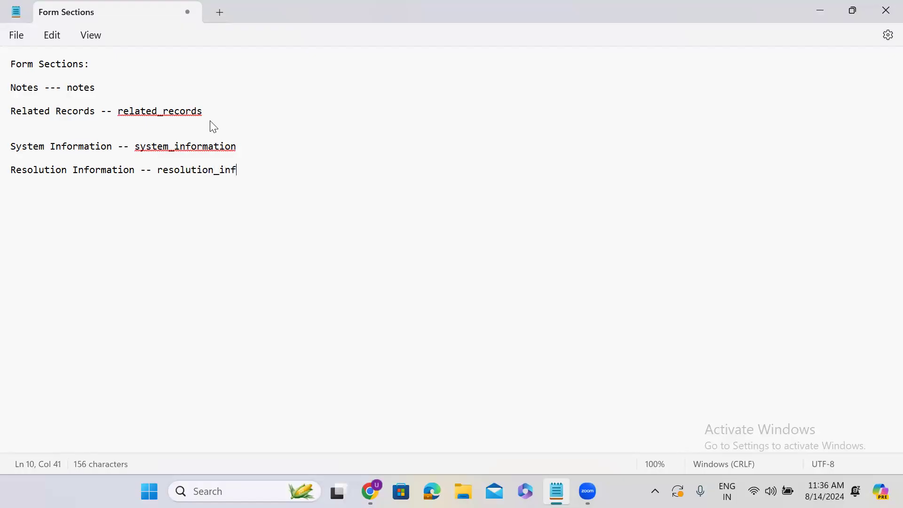
type("ormation")
key("Return")
key("Return")
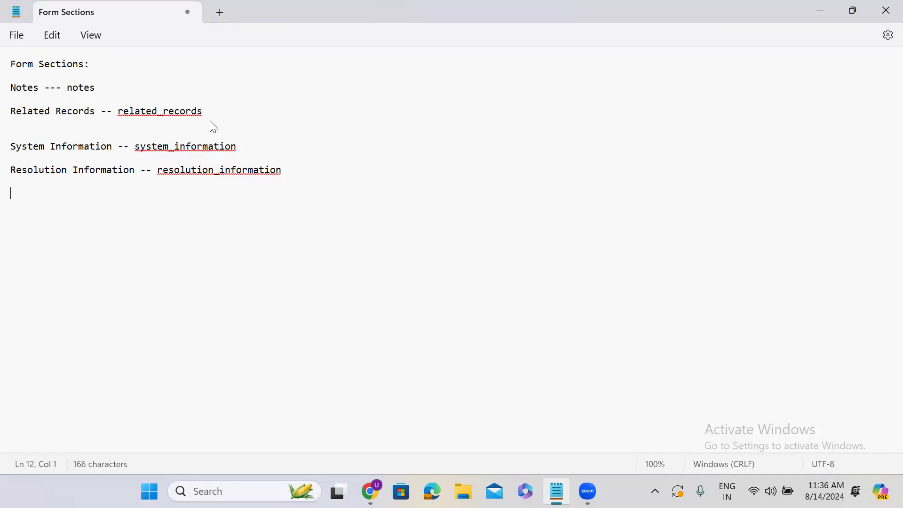
double_click(31, 170)
left_click(114, 170)
double_click(114, 170)
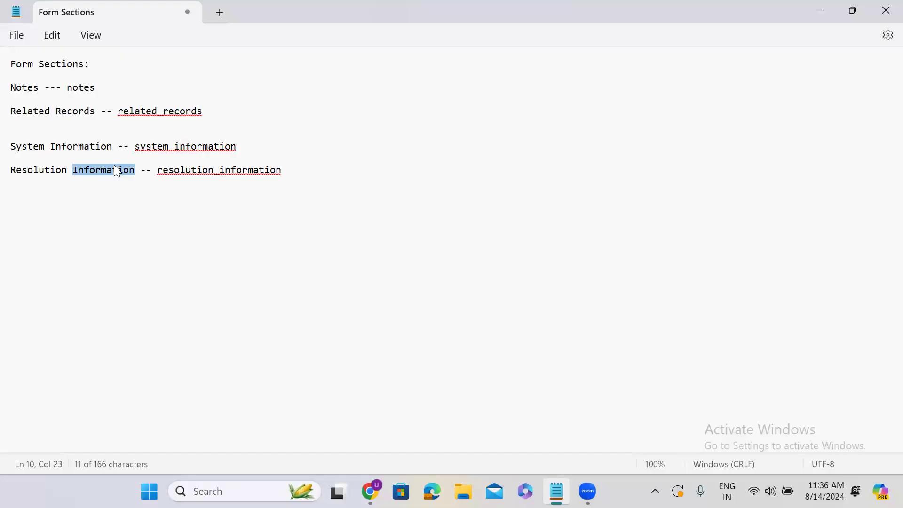
Add the entry "Root Cause Analysis --- root_causeanalysis" below Resolution Information, with no underscore between cause and analysis, and highlight its technical name
left_click(323, 170)
key("Return")
key("Return")
key("Return")
type("Ro")
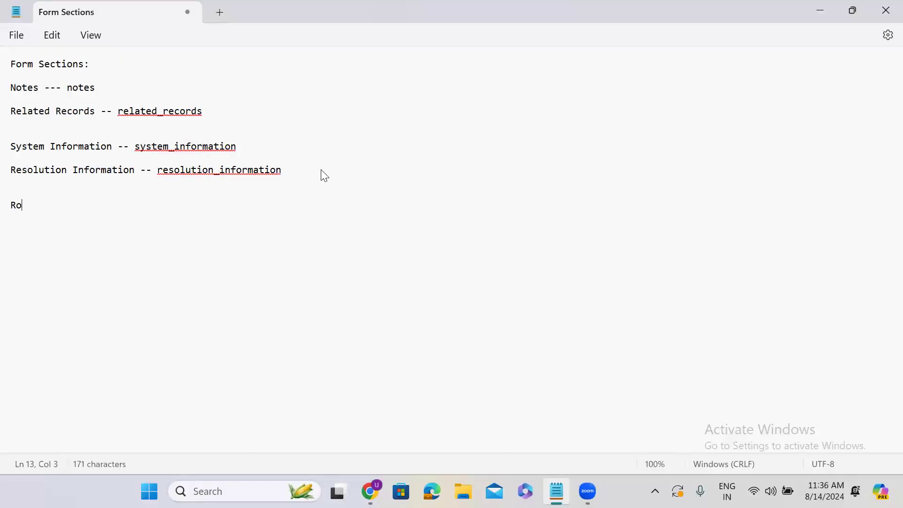
type("ot Cause ")
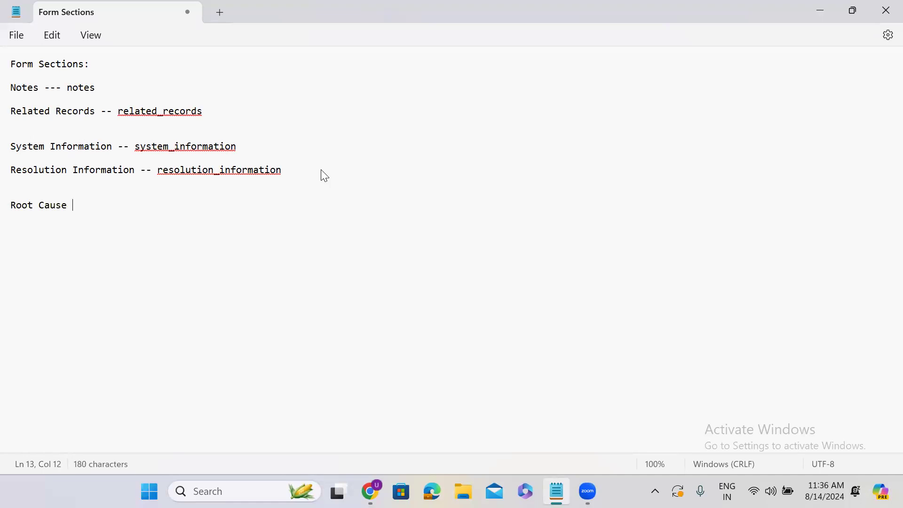
type("Analysis --- ")
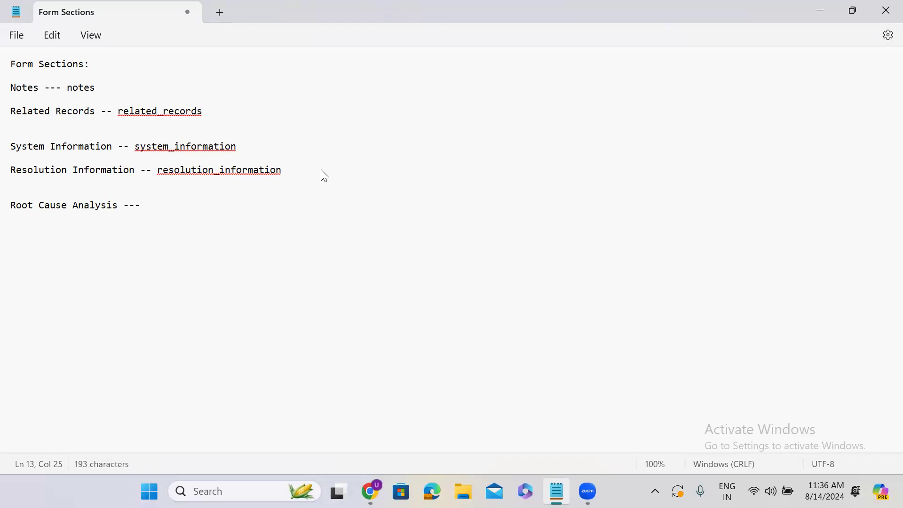
type("root_cause_")
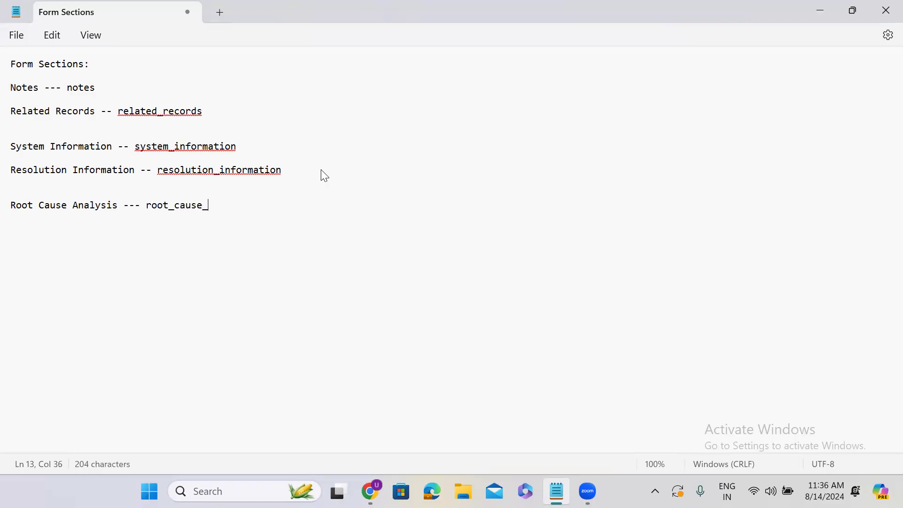
type("analysis")
left_click(208, 210)
key("BackSpace")
left_click(282, 222)
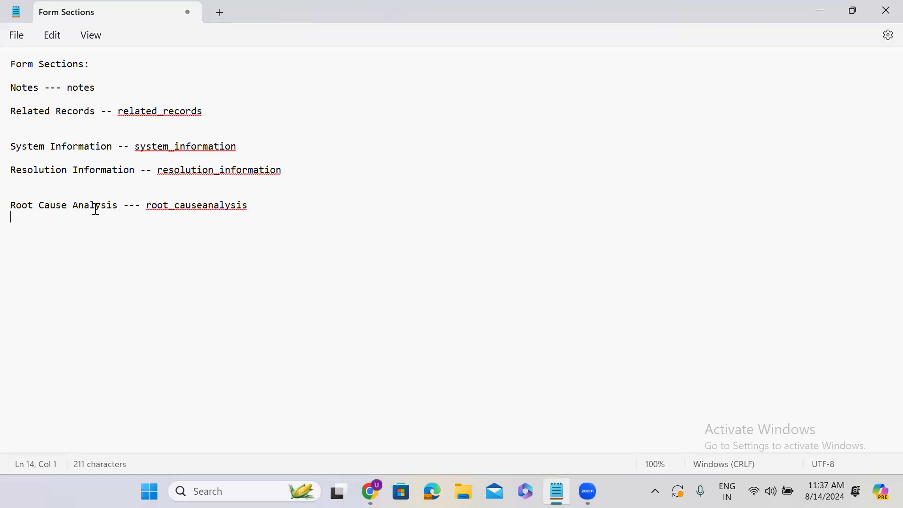
left_click_drag(147, 201, 298, 216)
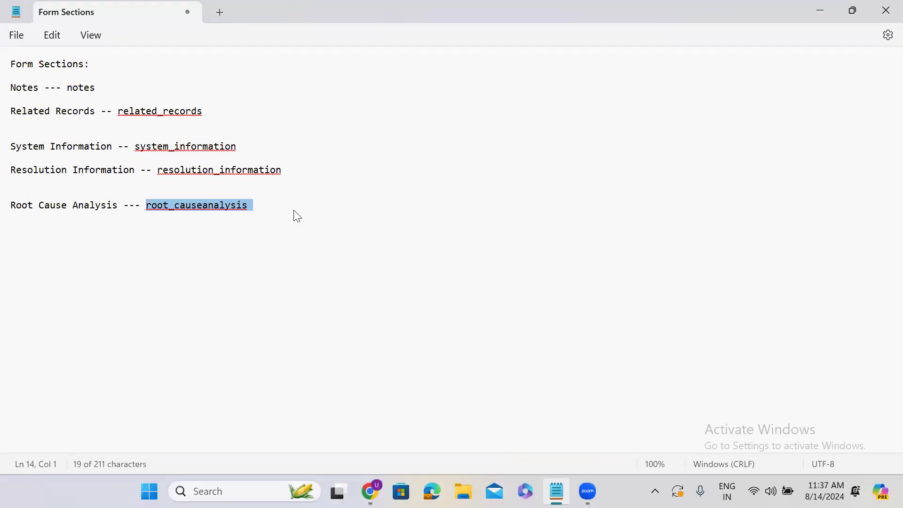
Return to the new Finance Case record in Chrome, open the JavaScript Executor, and close the browser's developer tools
left_click(816, 11)
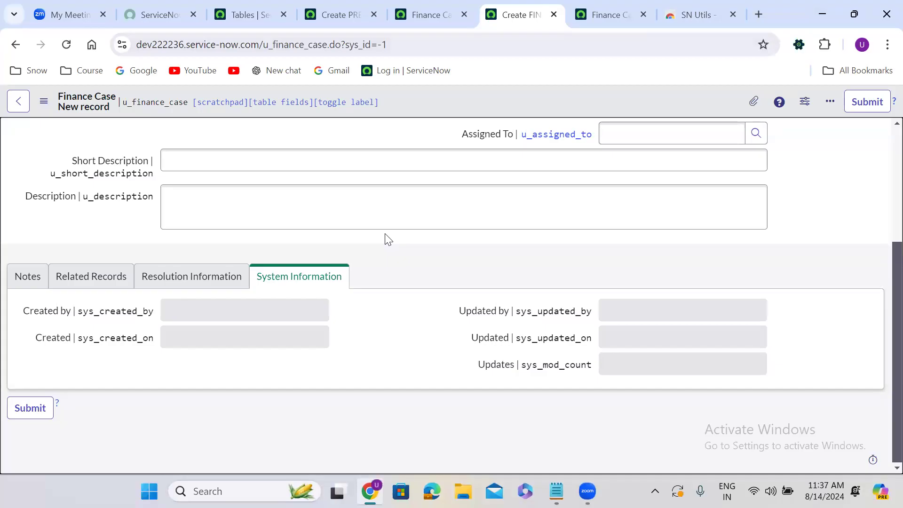
key("ctrl+shift+alt+j")
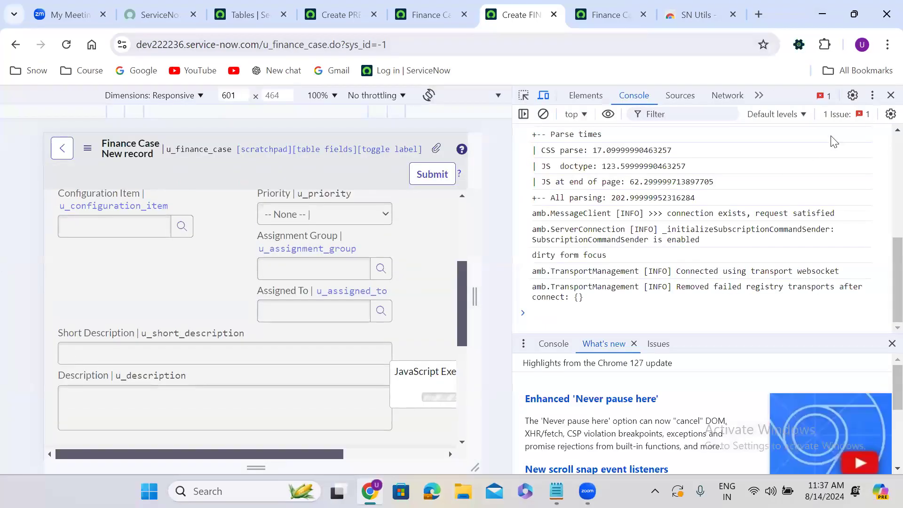
left_click(889, 95)
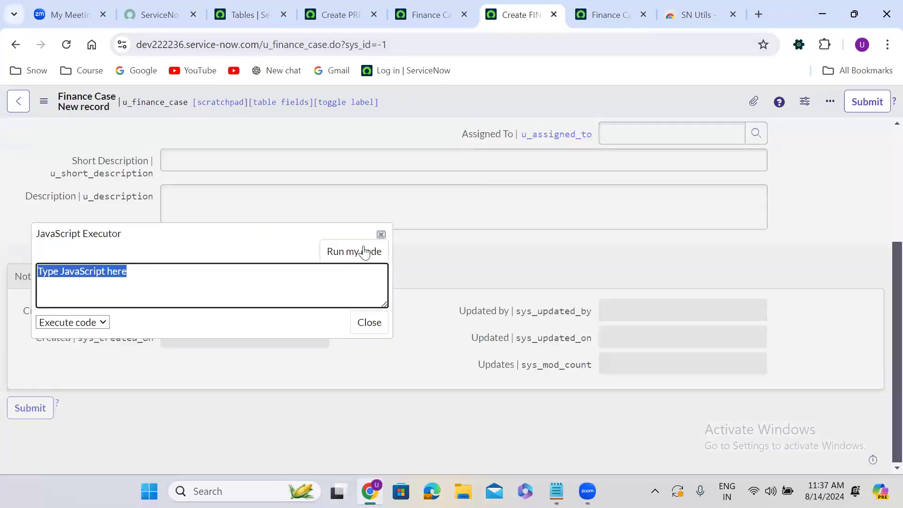
left_click_drag(181, 230, 480, 177)
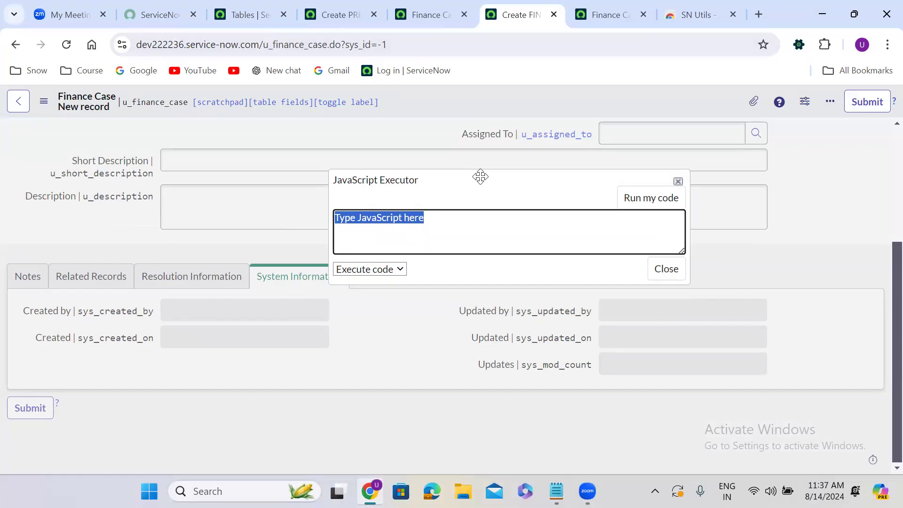
Replace the placeholder code with alert(g_form.getSectionNames()) and run it on the Finance Case form
key("BackSpace")
type("alert()")
key("Left")
type("g_form.getSectionnames")
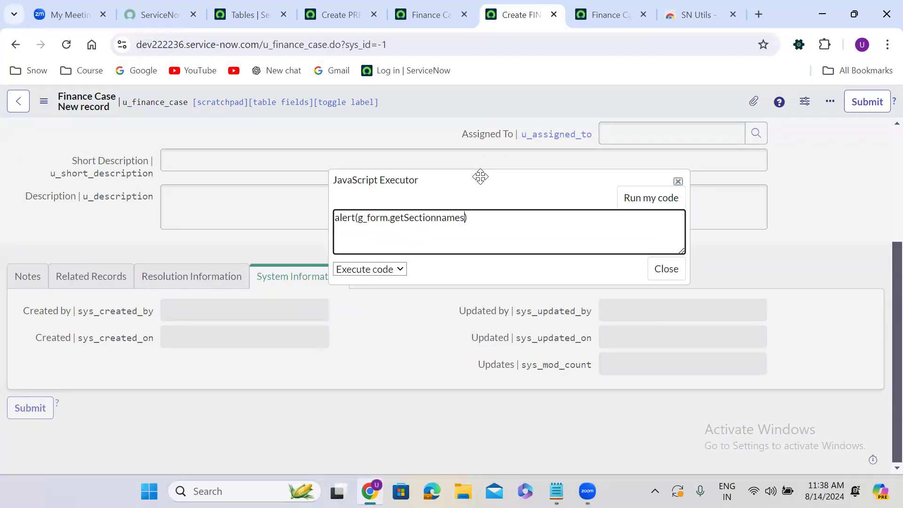
type("()")
key("BackSpace")
type("N")
left_click(638, 206)
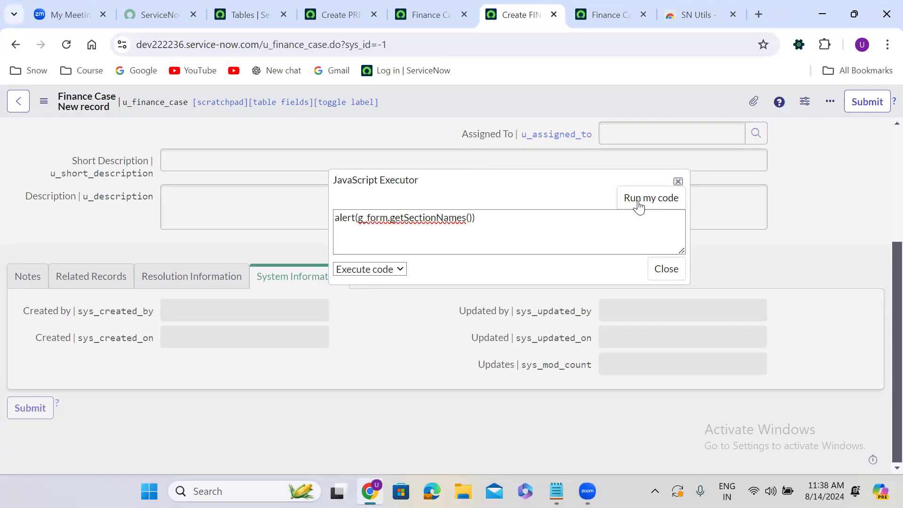
Examine each section name in the alert, then dismiss it and close the JavaScript Executor
double_click(317, 103)
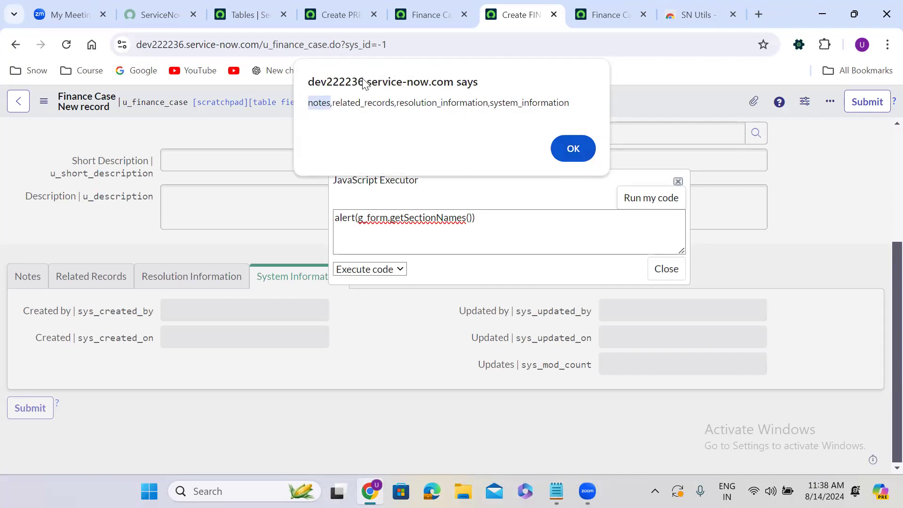
double_click(351, 103)
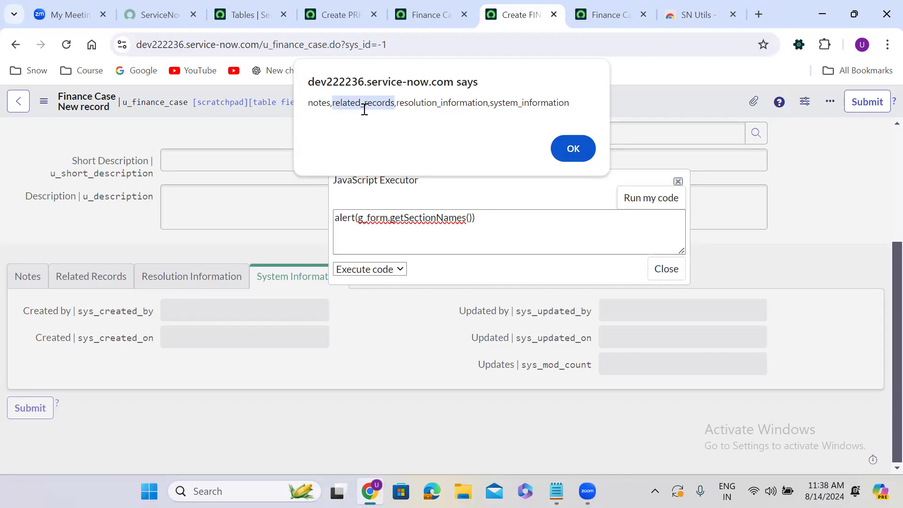
double_click(421, 103)
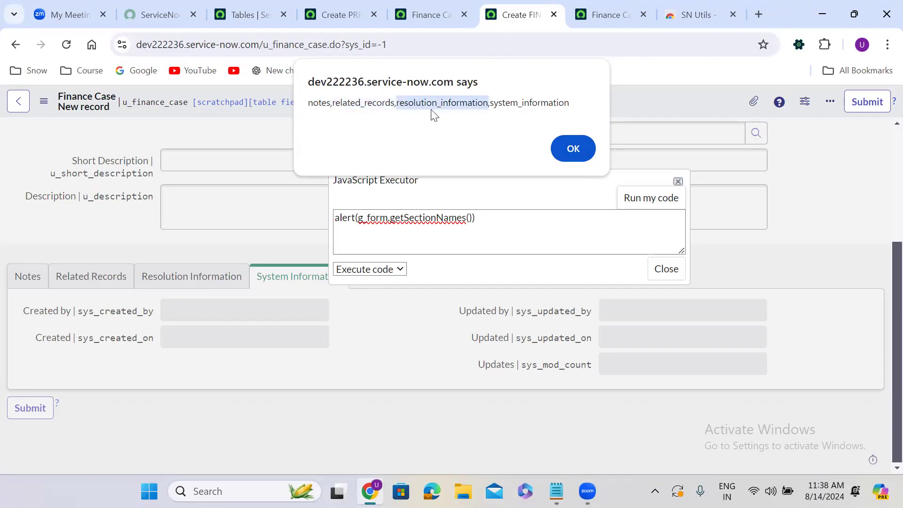
double_click(515, 105)
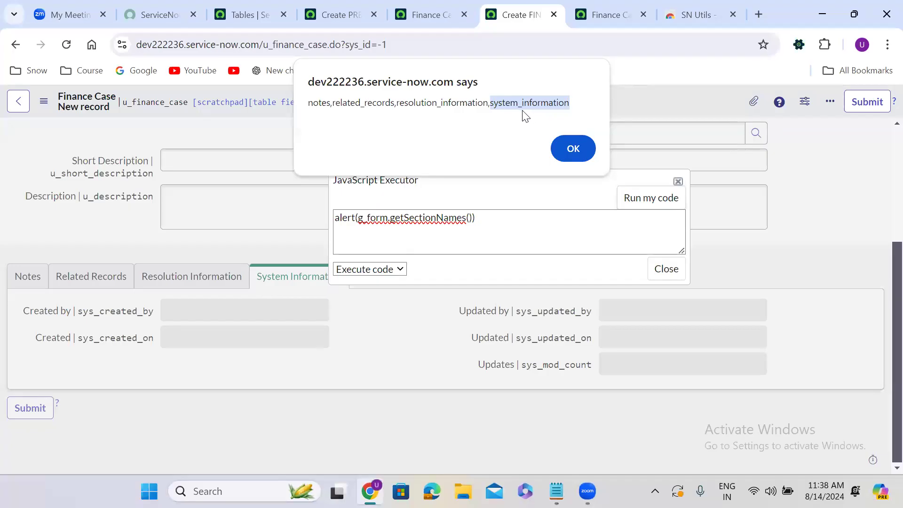
left_click(578, 151)
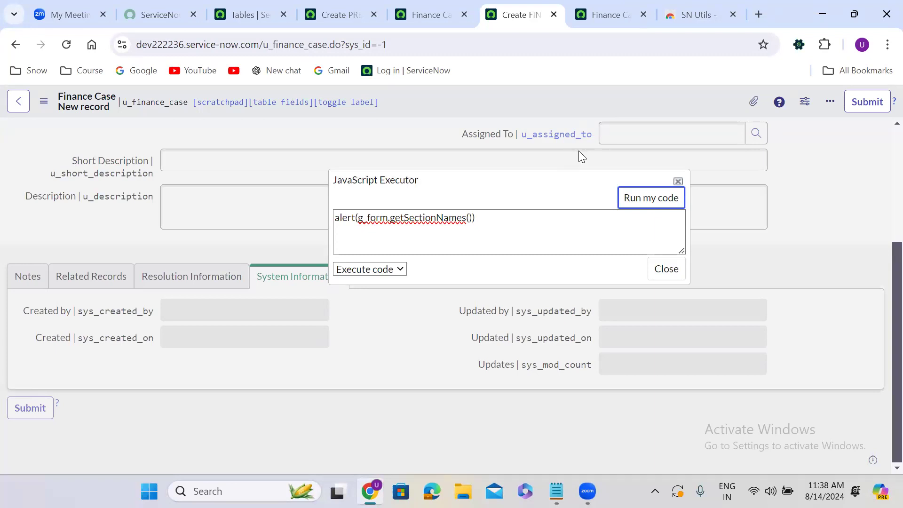
left_click(668, 271)
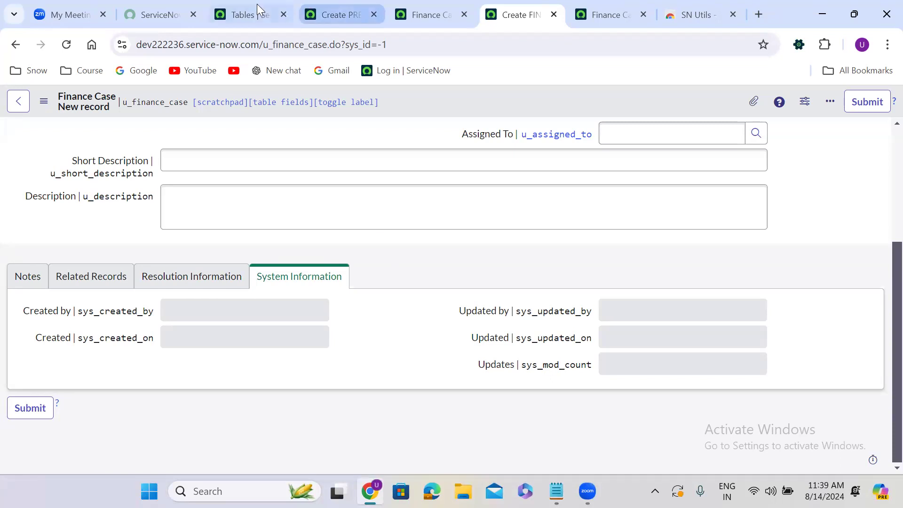
From the Tables list, find Form Sections in the application navigator and open it in a new browser tab
left_click(227, 12)
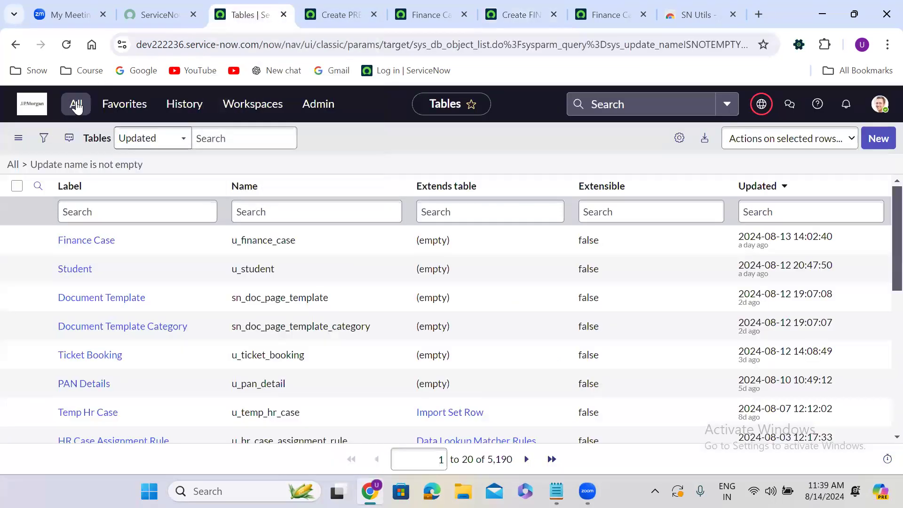
left_click(77, 107)
type("f")
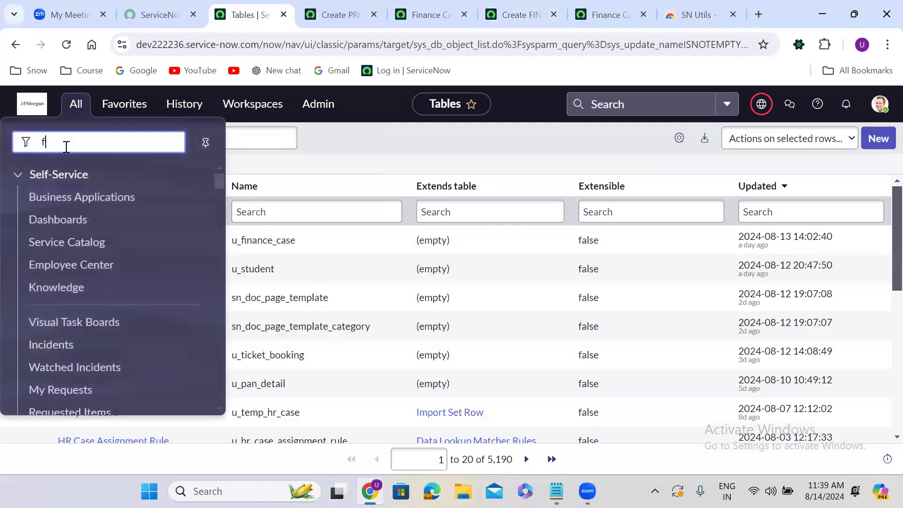
type("orm s")
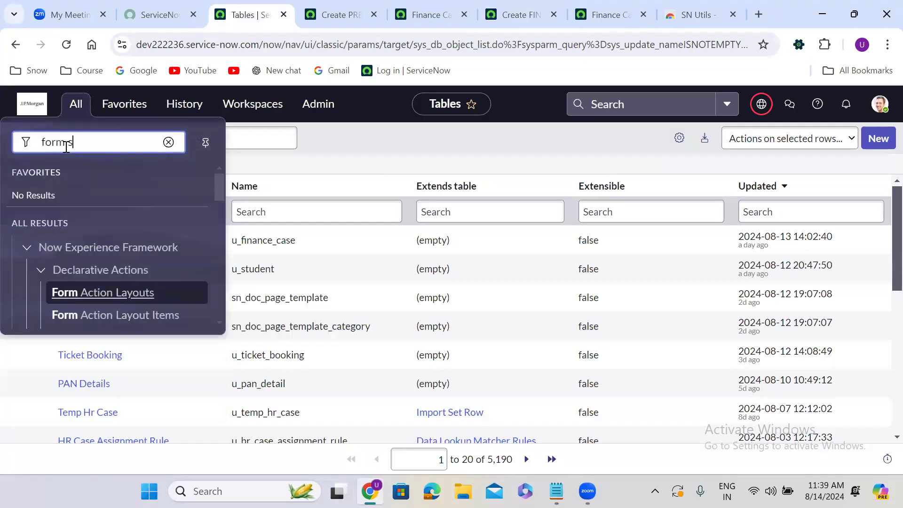
type("ect")
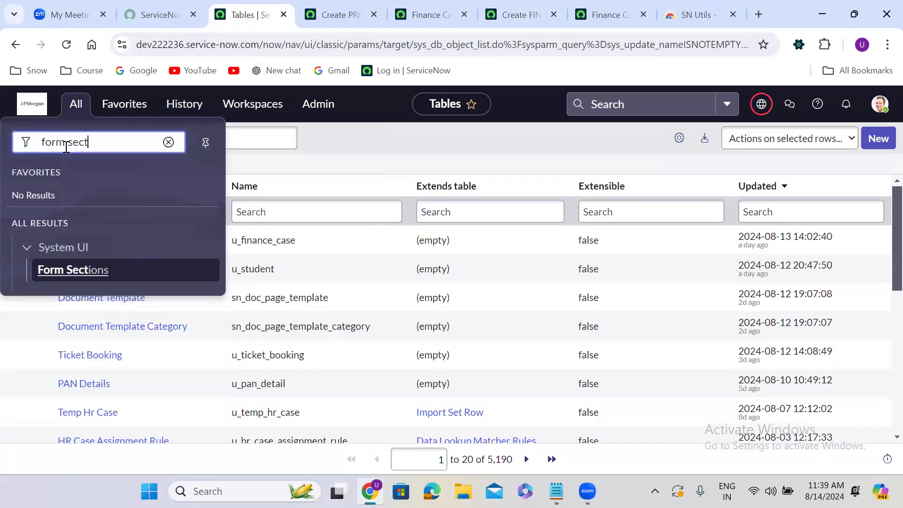
type("ions")
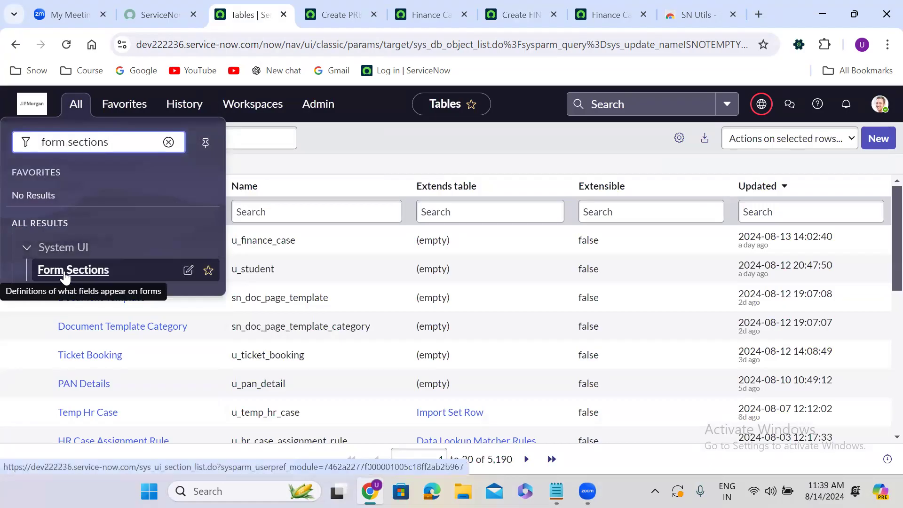
right_click(66, 276)
left_click(143, 114)
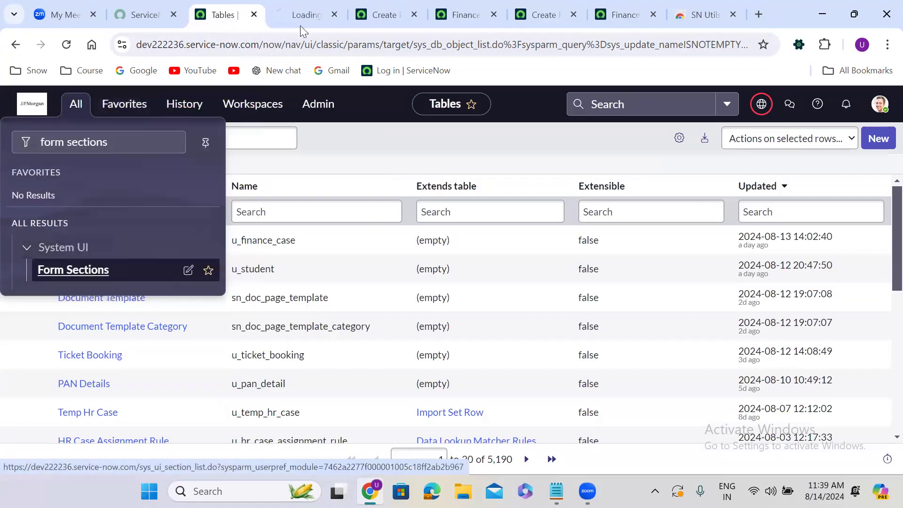
left_click(301, 14)
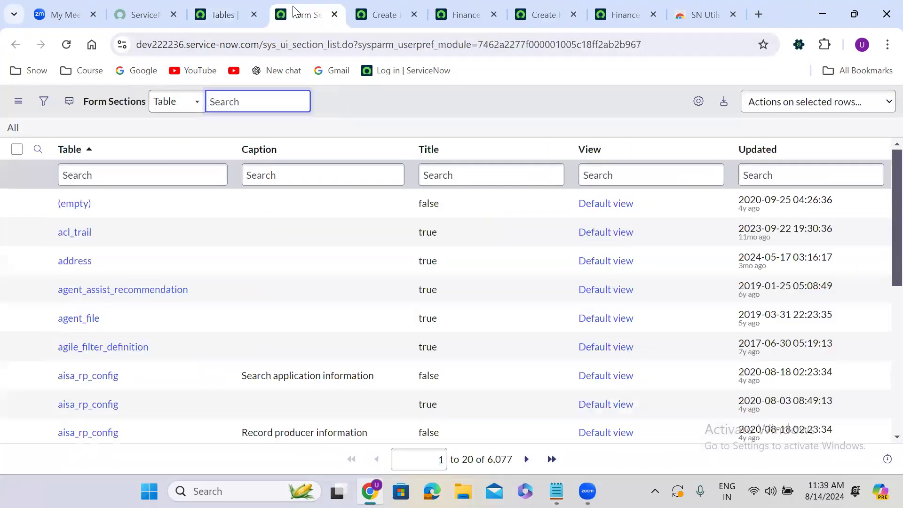
Filter the Form Sections list by the table u_finance_case
left_click(136, 169)
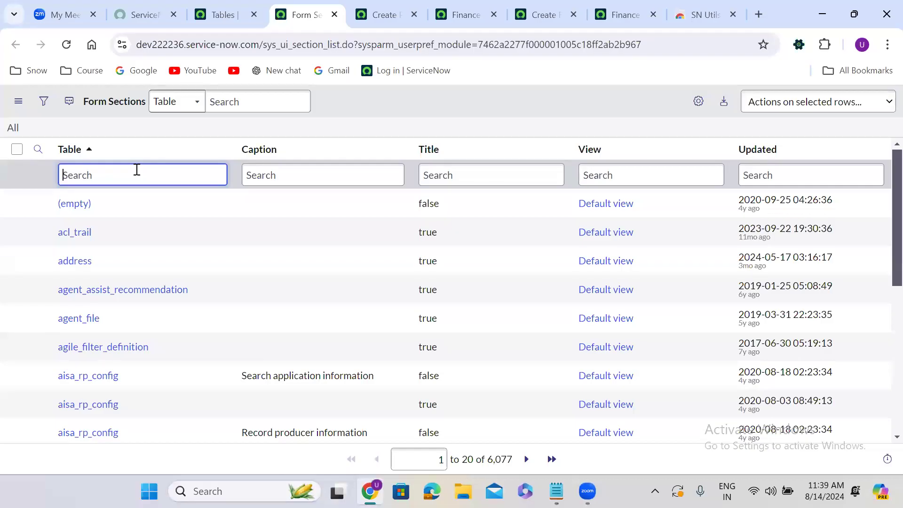
left_click(335, 416)
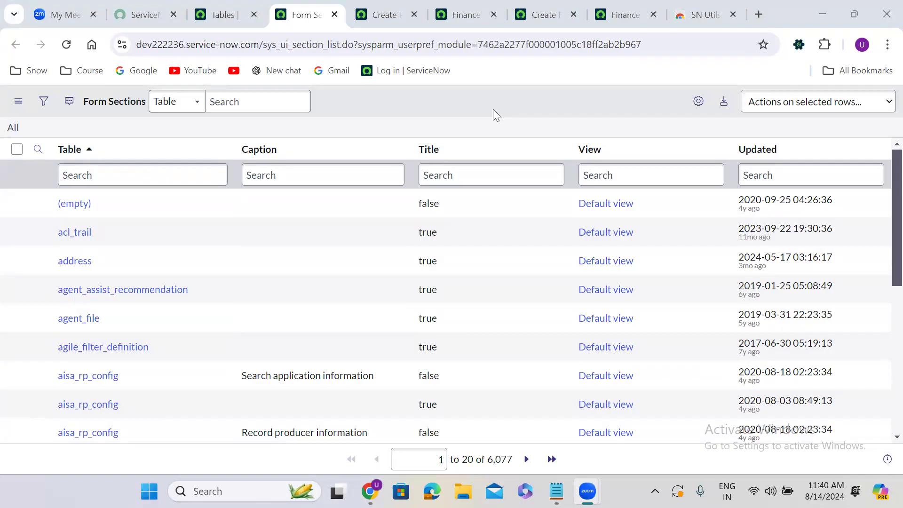
left_click(128, 176)
type("u_")
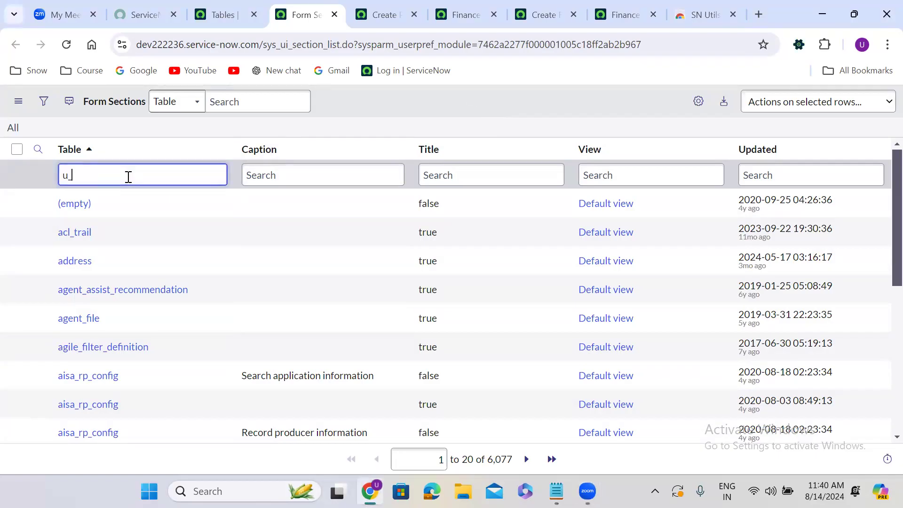
type("finance_case")
key("Return")
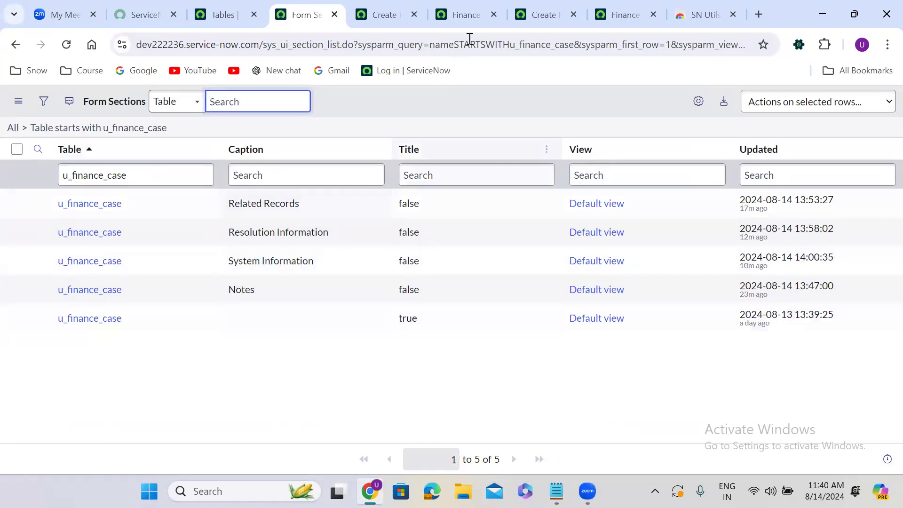
Compare the section tabs on the new Finance Case record with the captions in the filtered Form Sections list
left_click(463, 7)
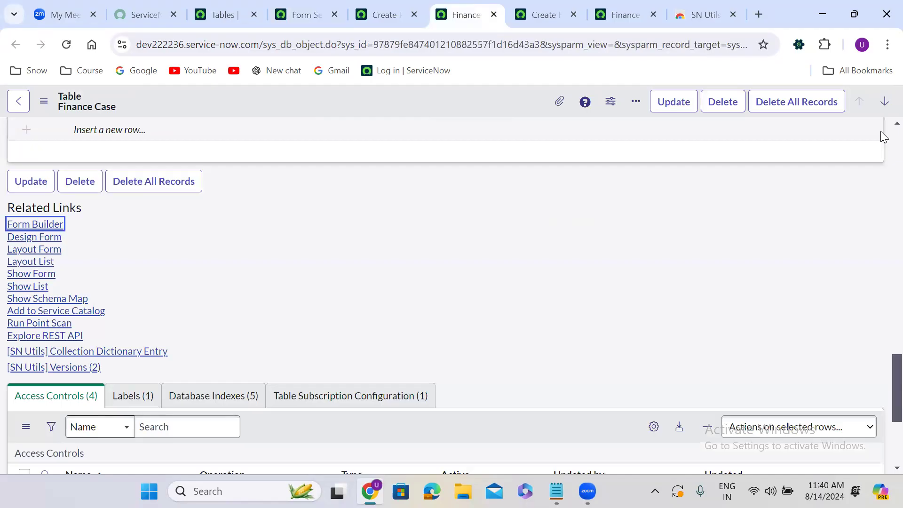
left_click(540, 6)
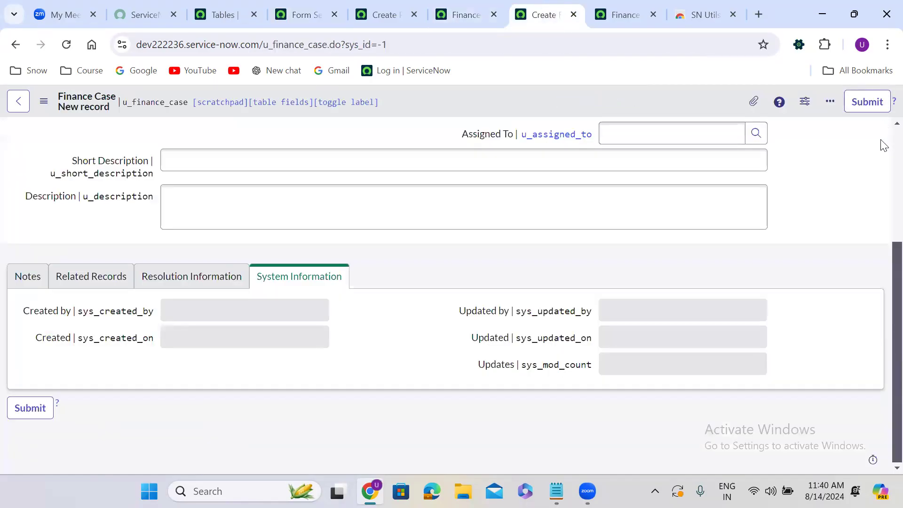
scroll(881, 144, "up", 5)
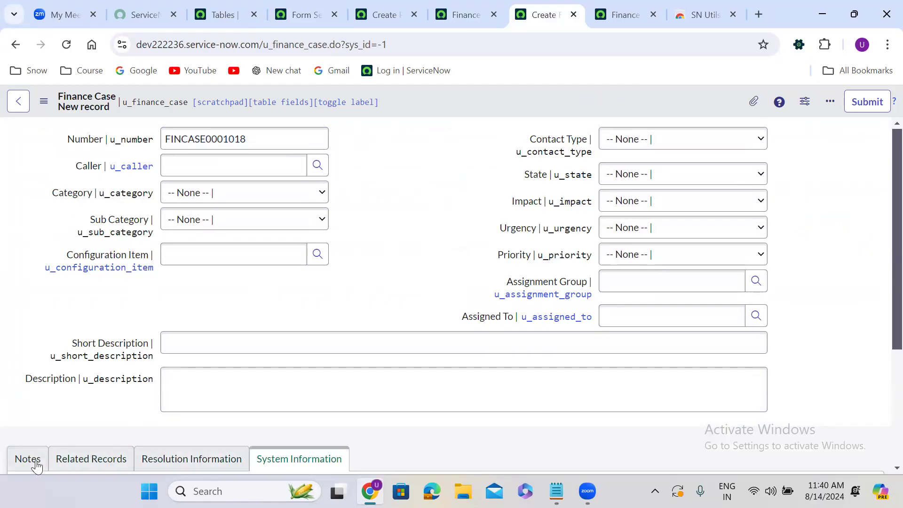
left_click(307, 13)
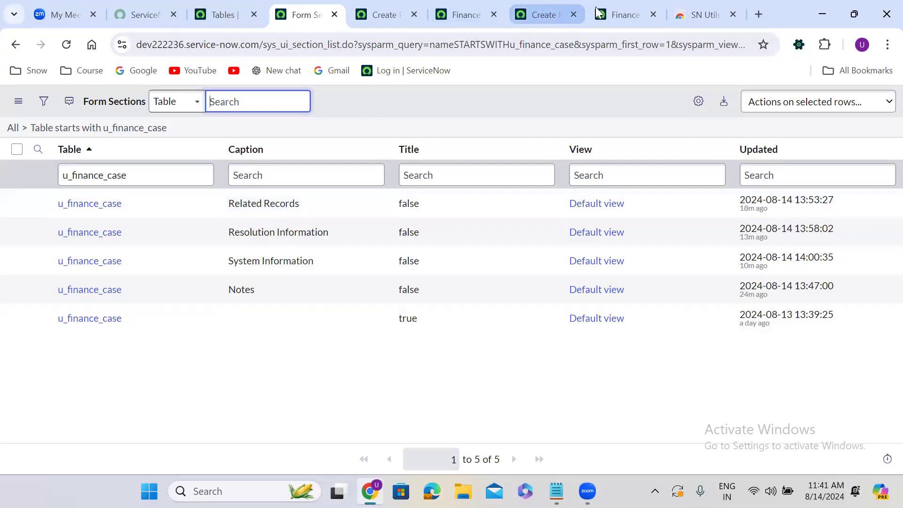
Delete the System Information section from the Finance Case form in Form Builder, save it, and refresh the filtered Form Sections list
left_click(627, 15)
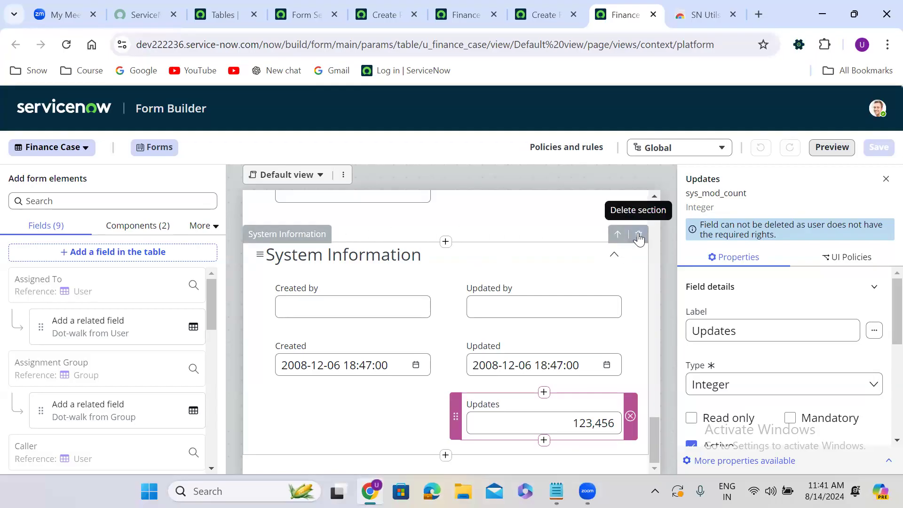
left_click(638, 236)
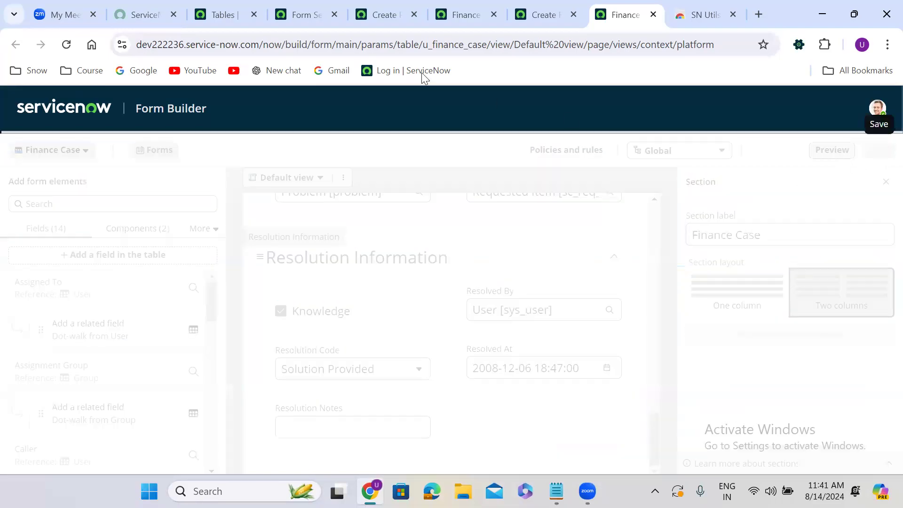
left_click(303, 7)
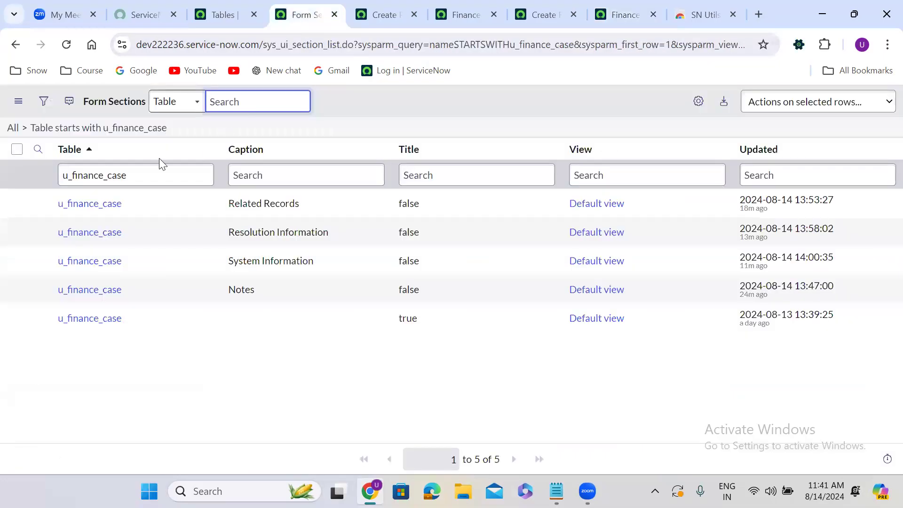
left_click(147, 130)
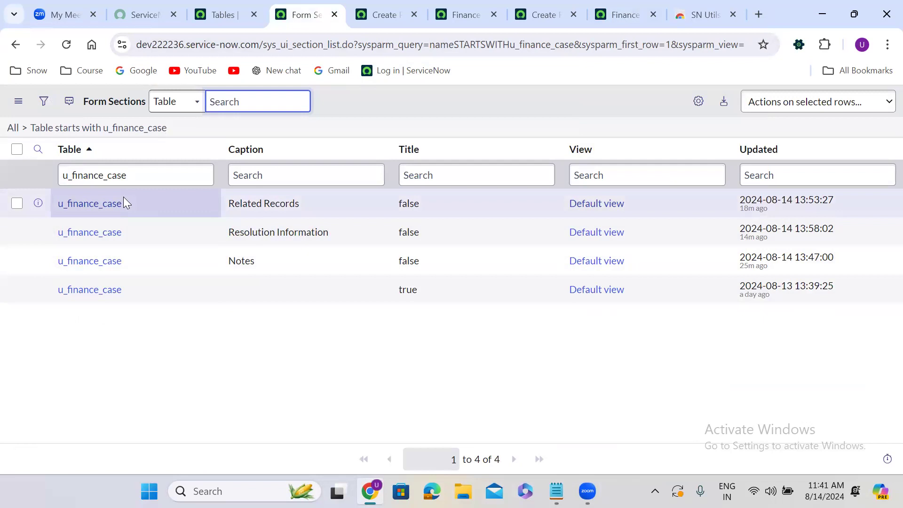
left_click(290, 413)
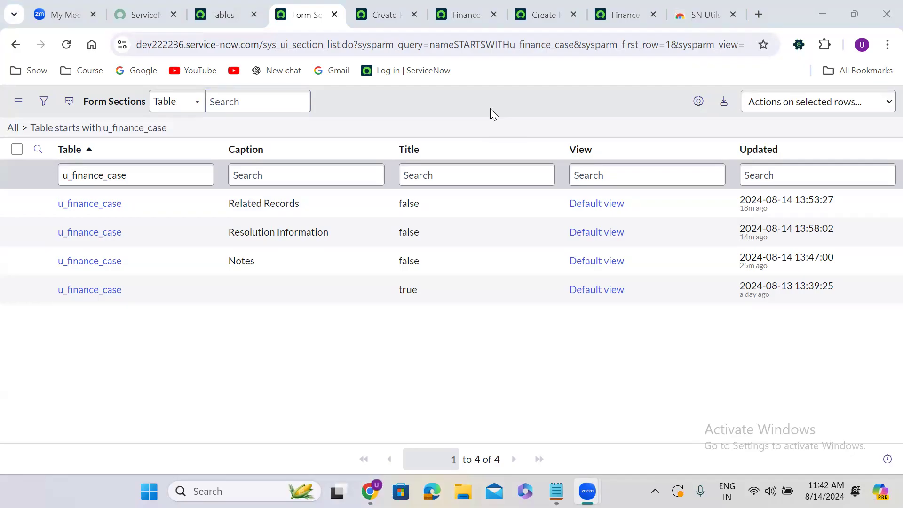
left_click(600, 8)
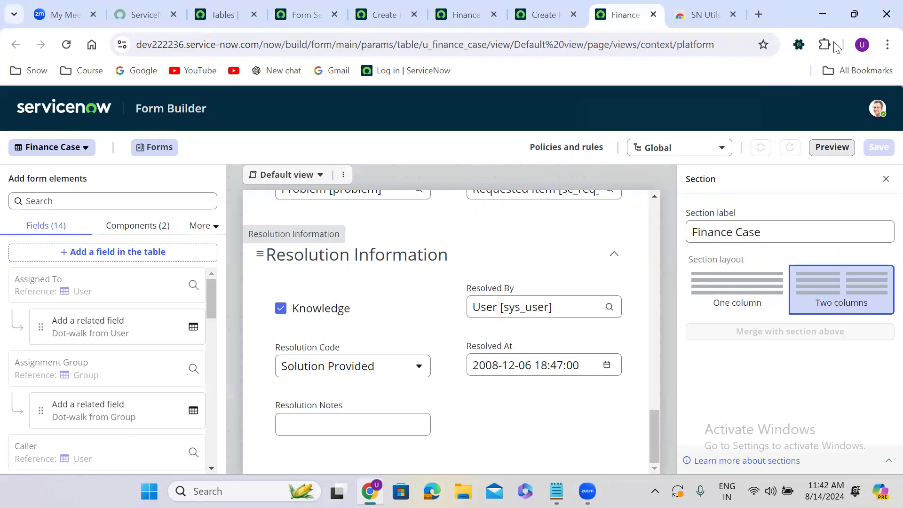
left_click(714, 14)
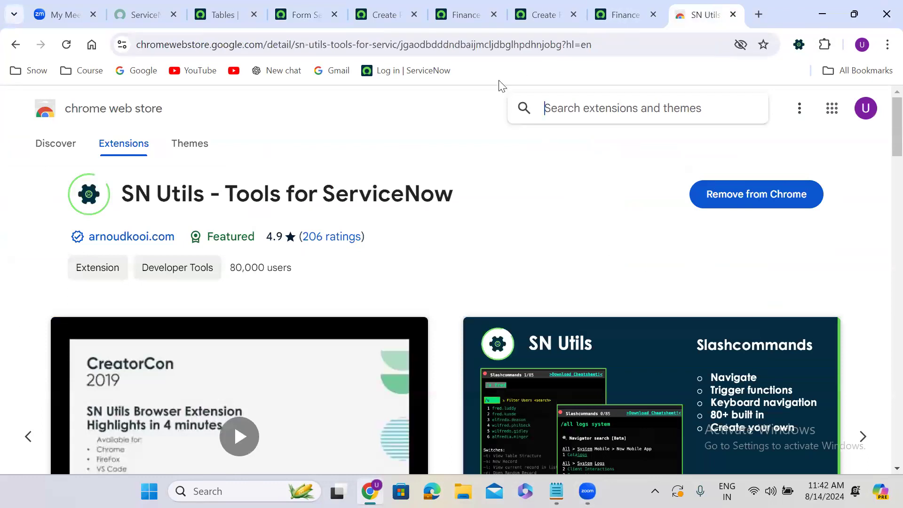
left_click(374, 130)
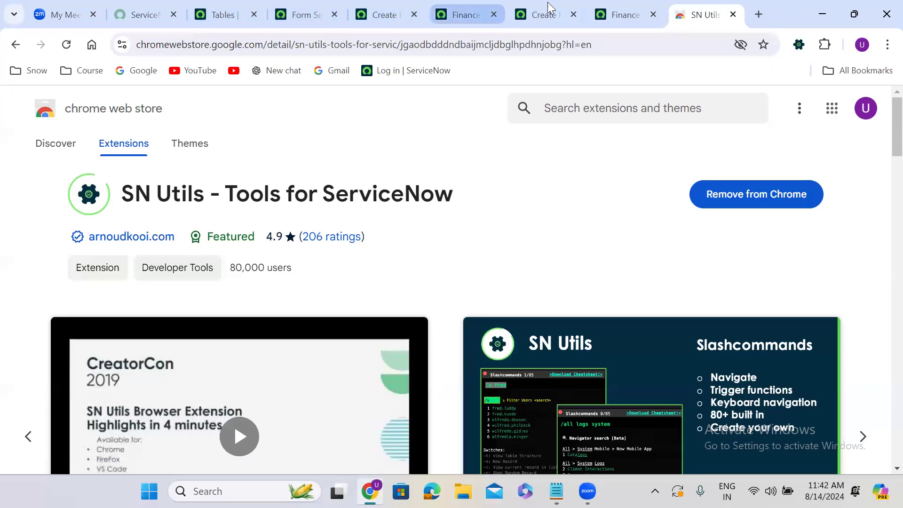
Move the Finance Case table's browser tab directly after the Tables one and close every browser tab after it
left_click_drag(480, 6, 288, 15)
right_click(288, 15)
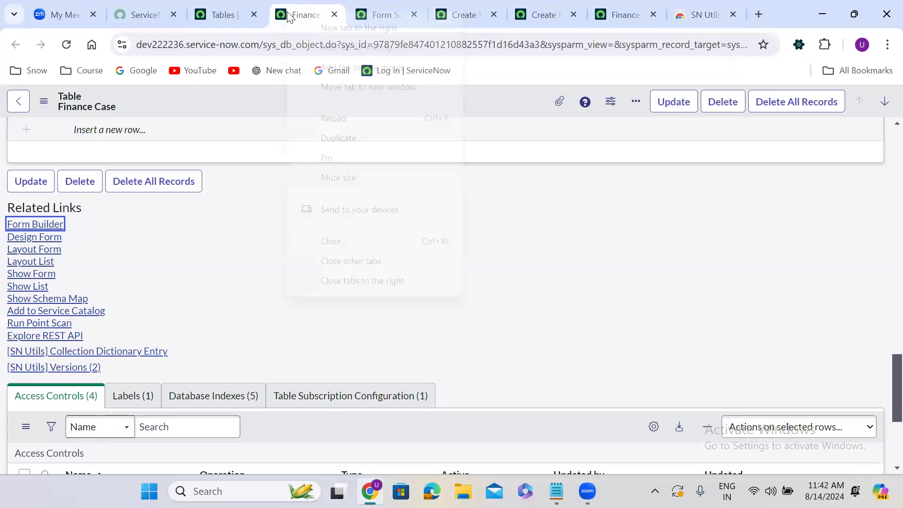
left_click(388, 283)
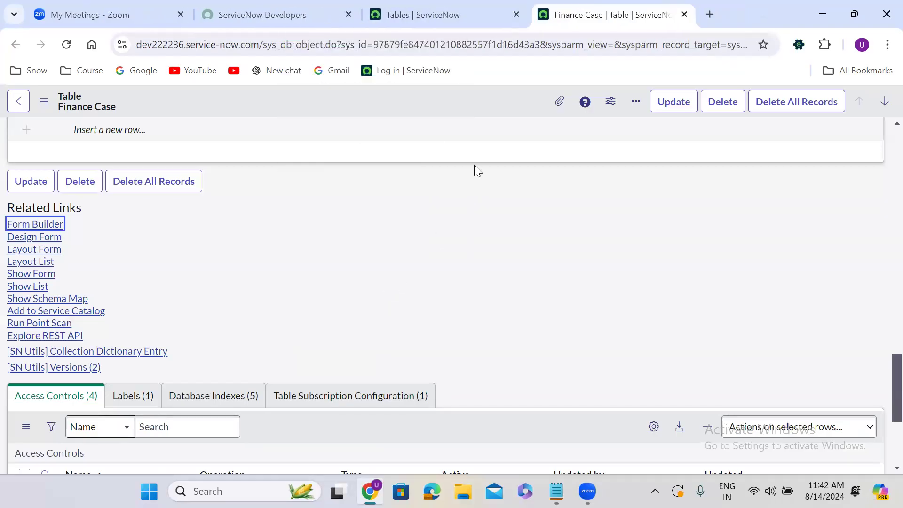
Examine the top of the Finance Case table record and highlight its table name u_finance_case
scroll(880, 132, "up", 10)
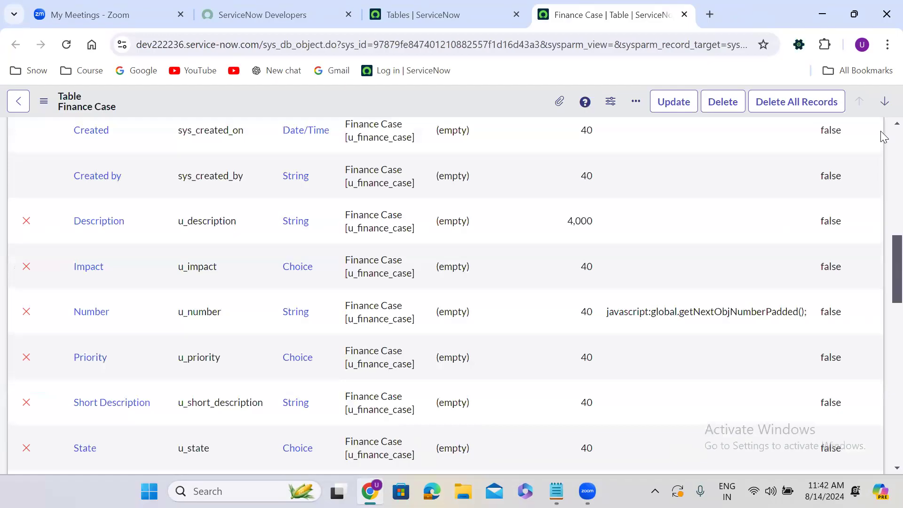
scroll(883, 136, "up", 8)
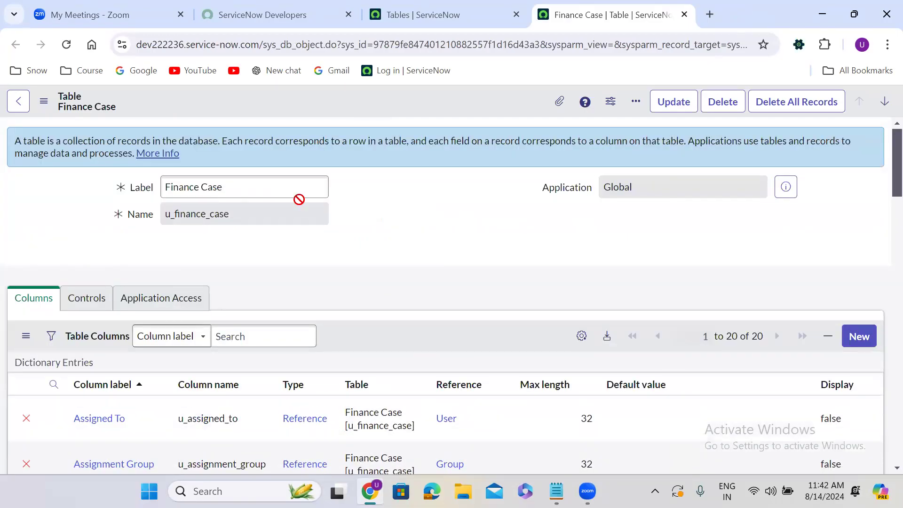
double_click(196, 213)
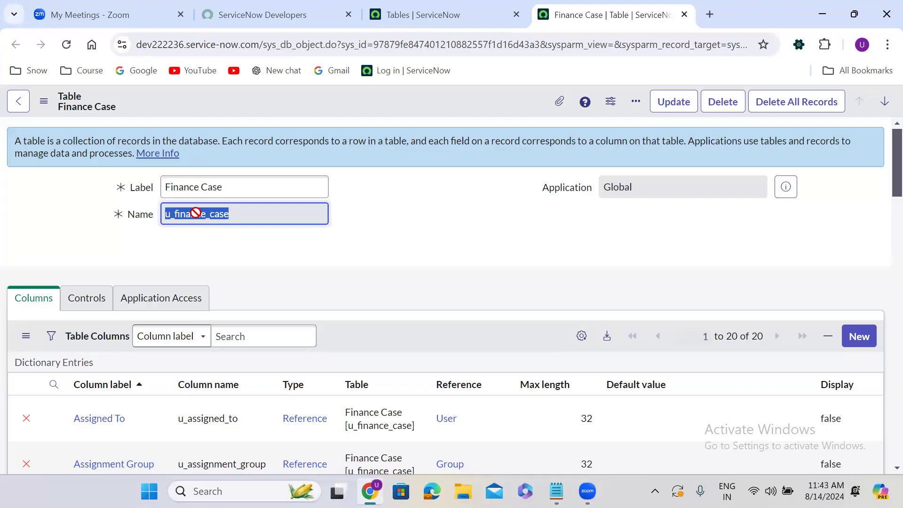
left_click(281, 242)
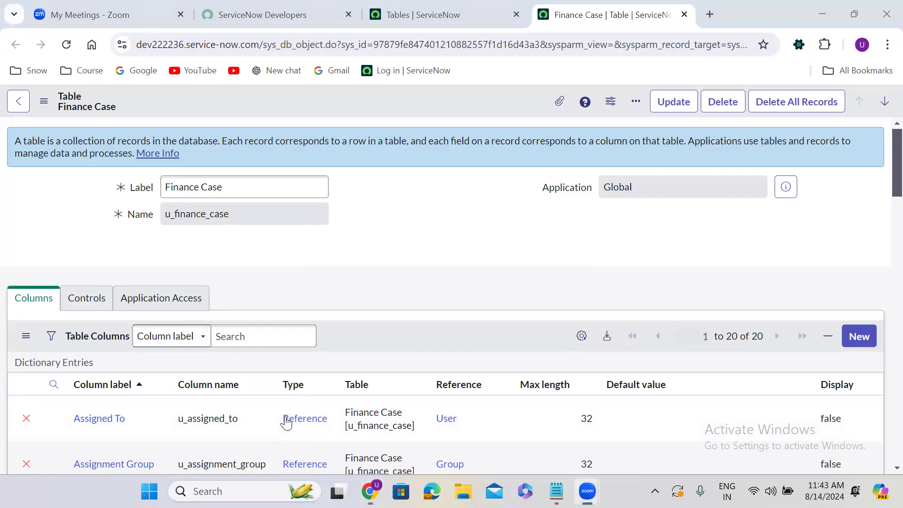
left_click(428, 204)
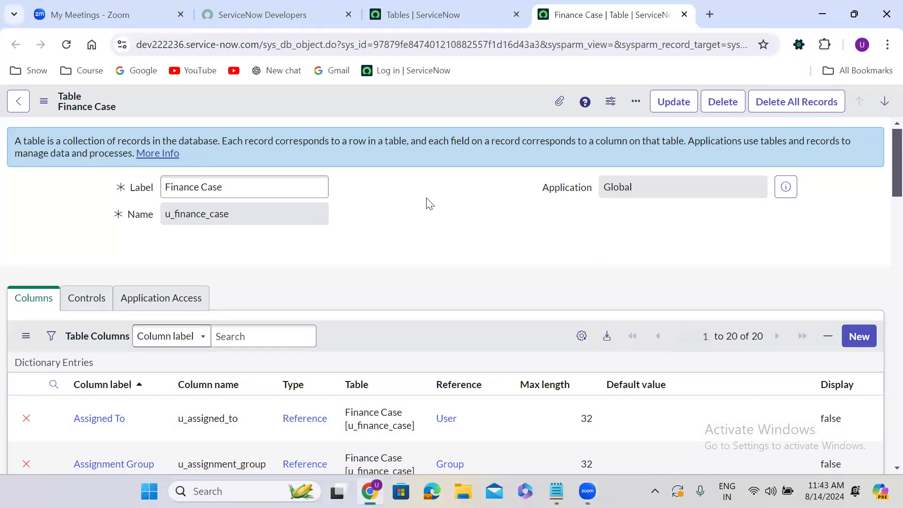
double_click(187, 217)
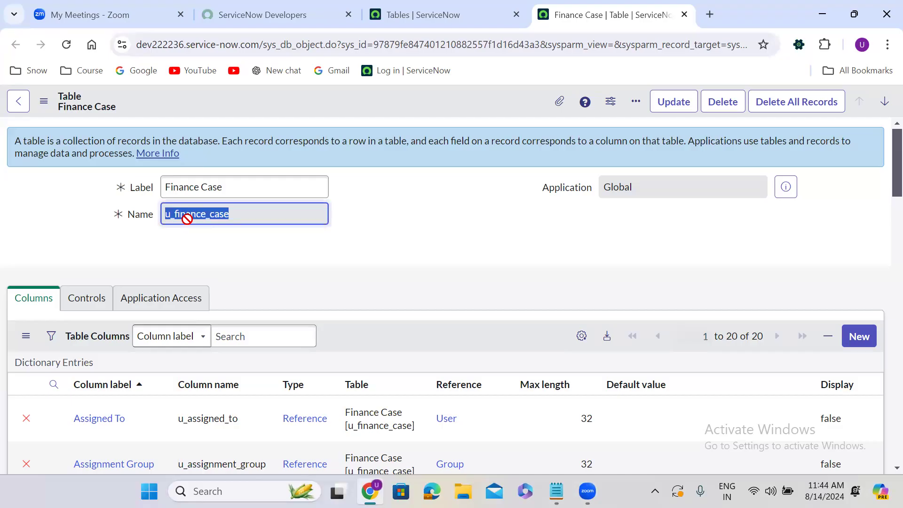
Filter the Tables list by the exact name with =incident and highlight the Incident table's name for reading
left_click(402, 12)
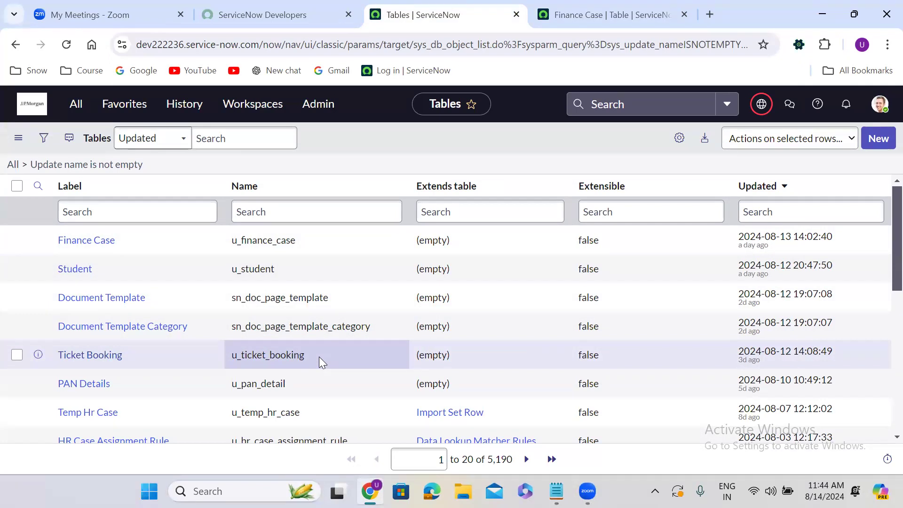
left_click(225, 211)
type("=incident")
key("Return")
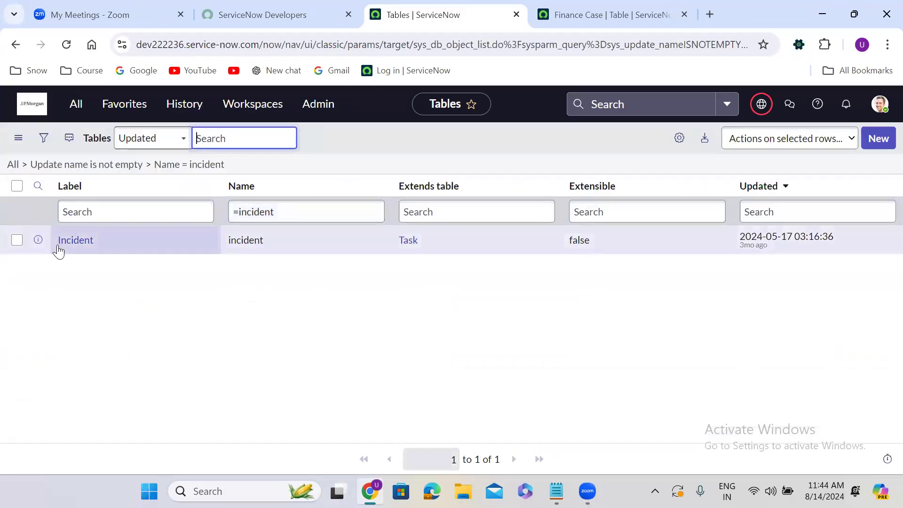
left_click(63, 241)
left_click_drag(229, 251, 271, 252)
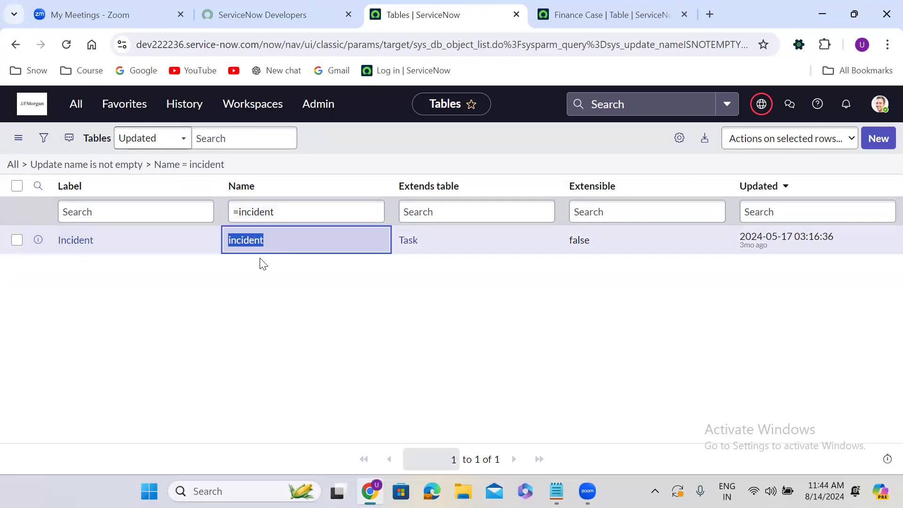
left_click(260, 258)
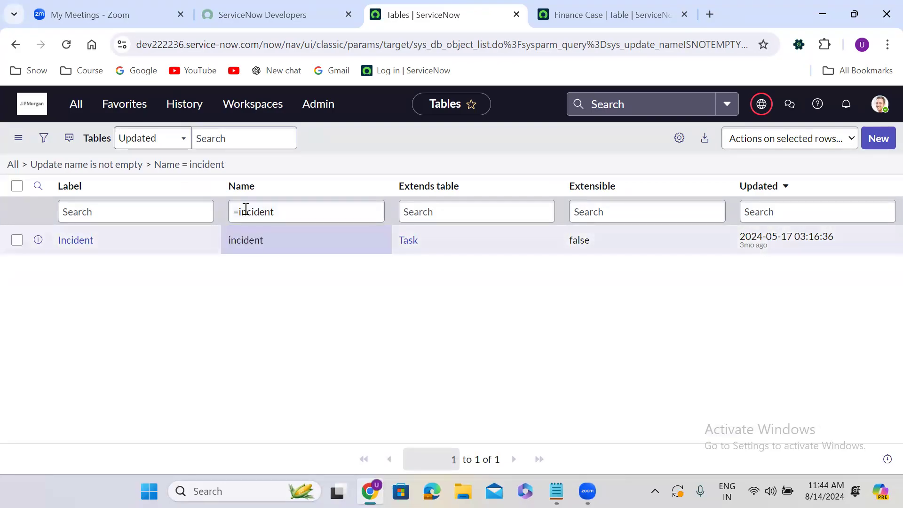
Filter the Tables list by the exact name =sys_user and open the User table record in a new browser tab
double_click(246, 210)
type("sys")
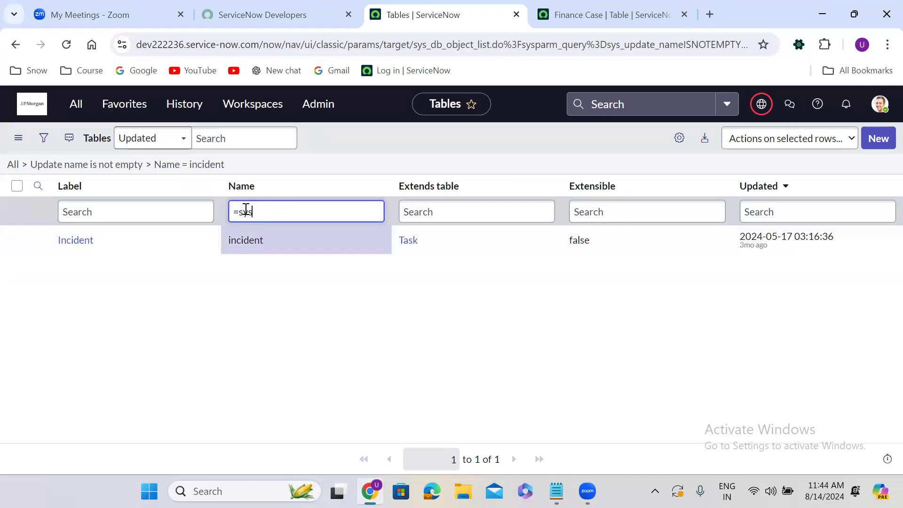
type("_user")
key("Return")
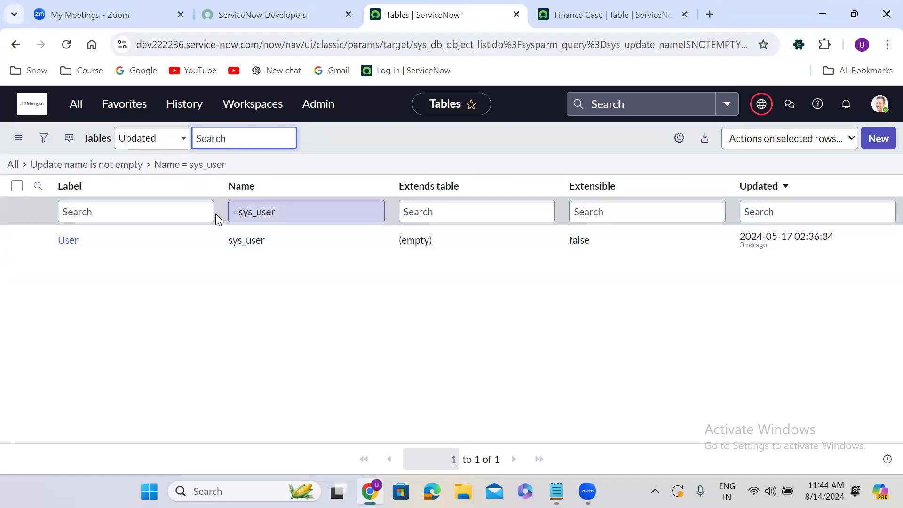
right_click(39, 241)
left_click(83, 258)
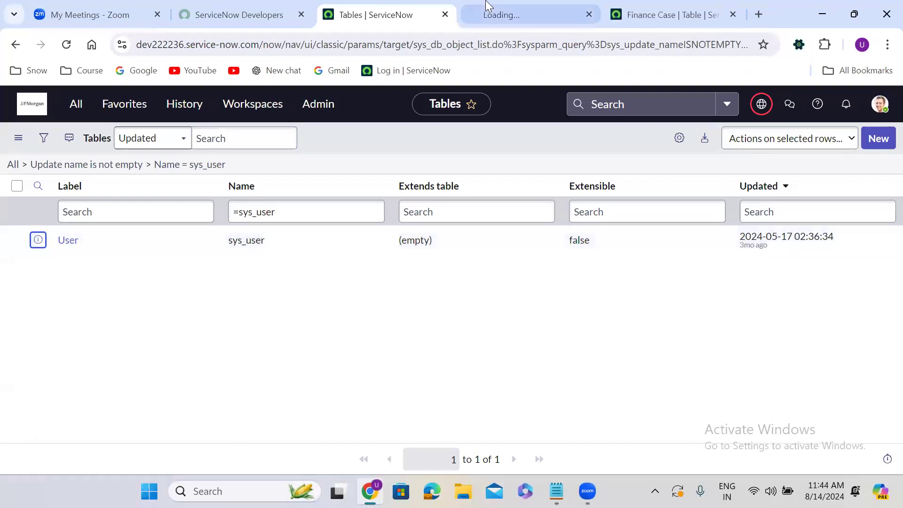
left_click(491, 12)
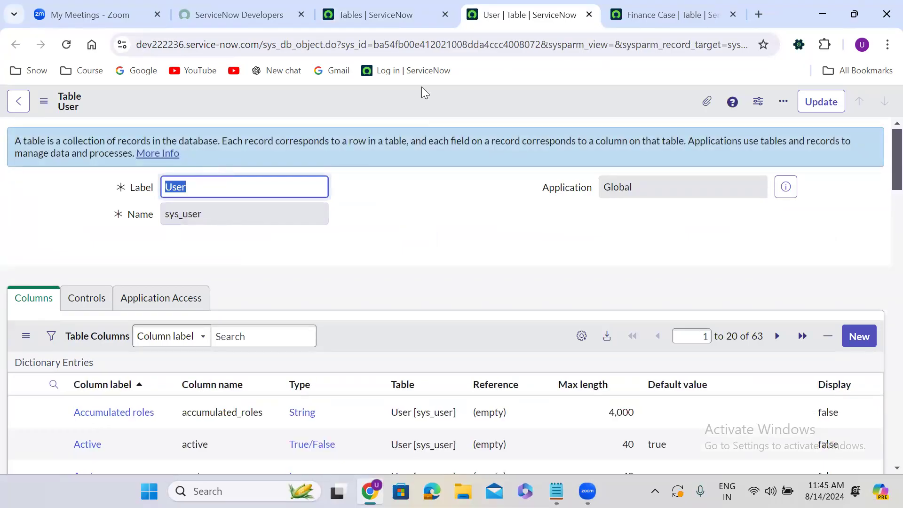
Close the User table's browser tab and copy the table name u_finance_case from the Finance Case table record
left_click(395, 14)
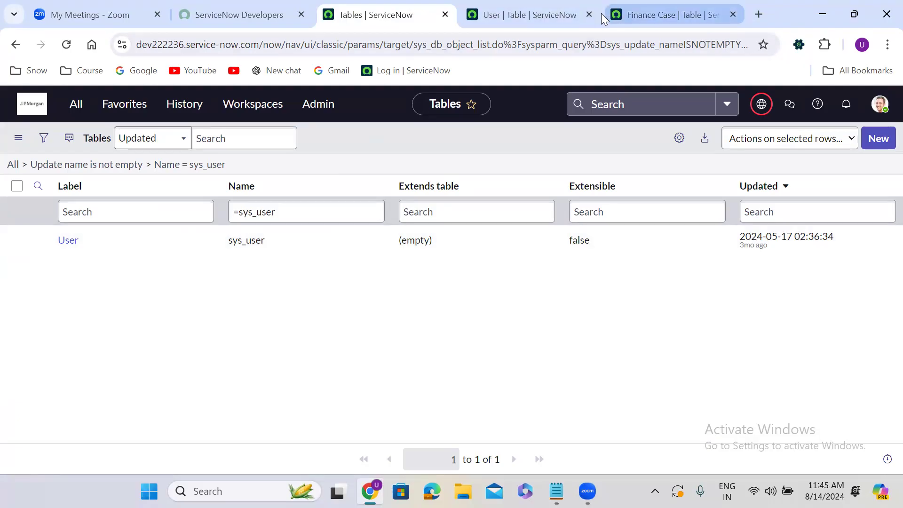
left_click(589, 14)
left_click(525, 12)
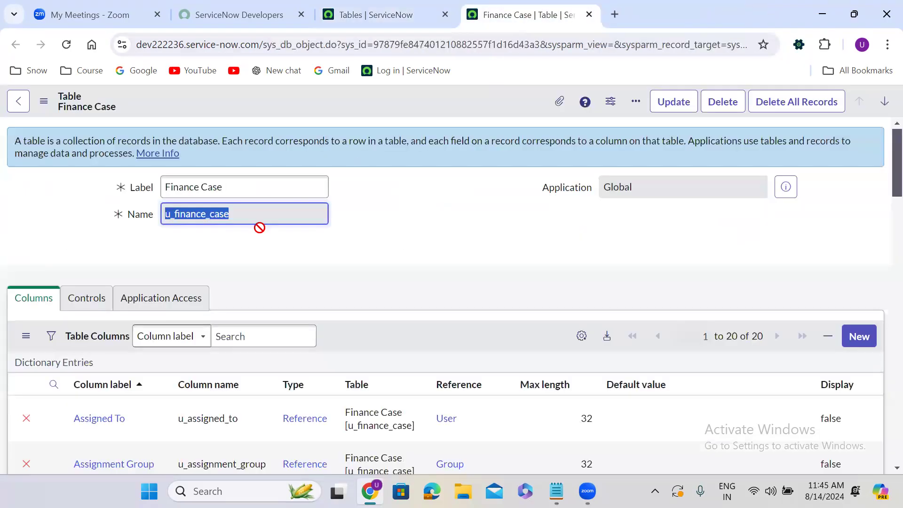
left_click(242, 267)
double_click(202, 209)
key("ctrl+c")
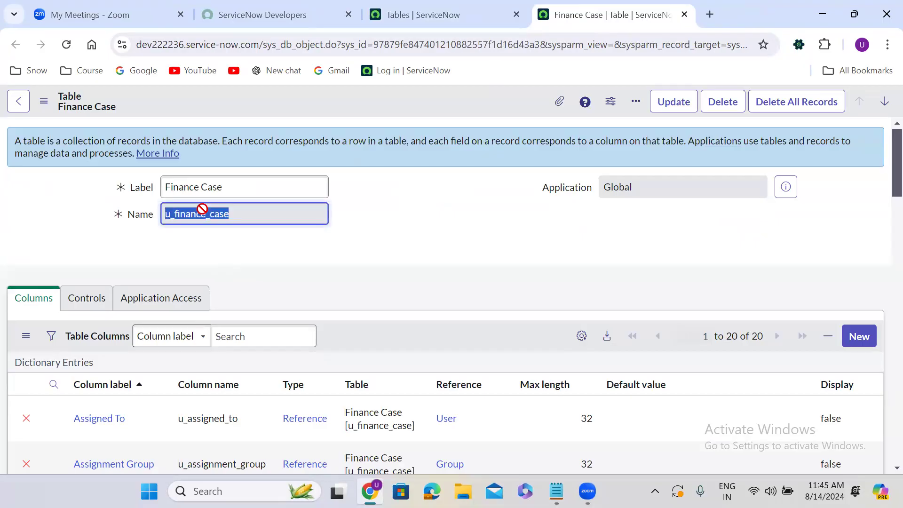
From the Tables page, open a blank Finance Case form in a new browser tab using the navigator entry u_finance_case.FORM
left_click(413, 10)
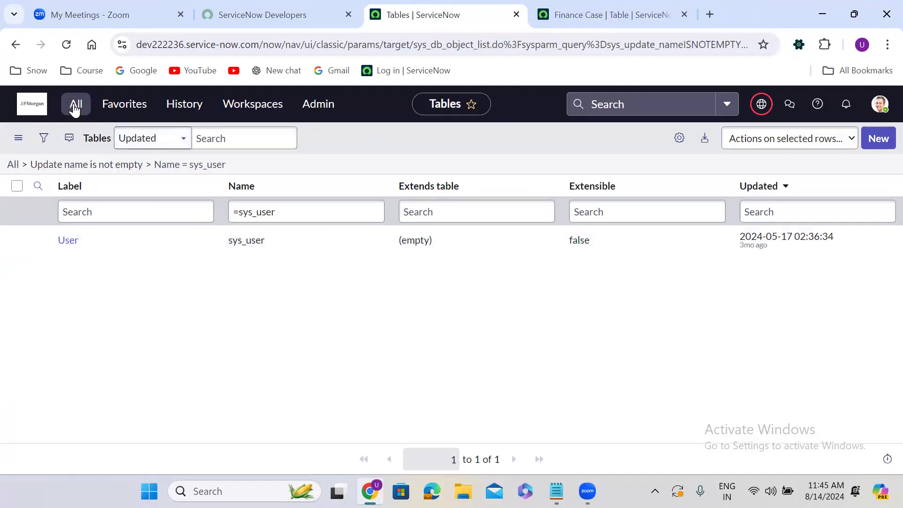
left_click(75, 105)
key("ctrl+v")
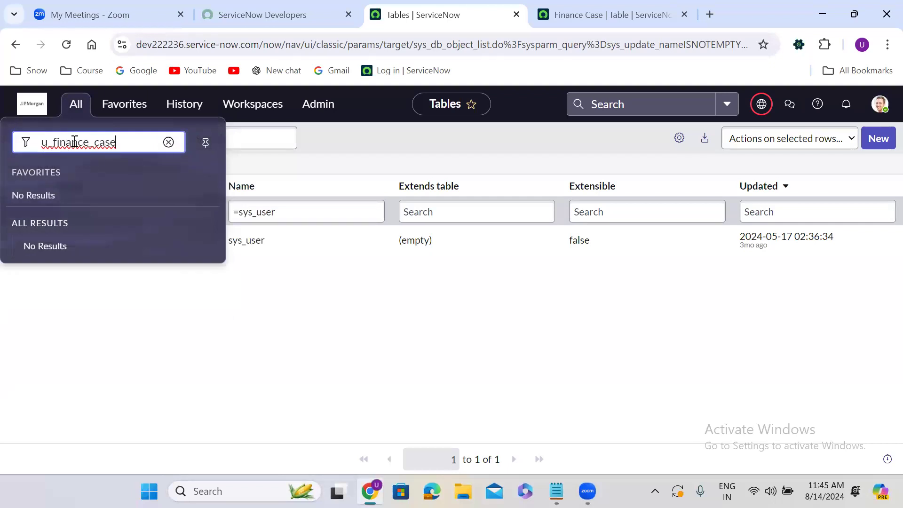
type(".FORM")
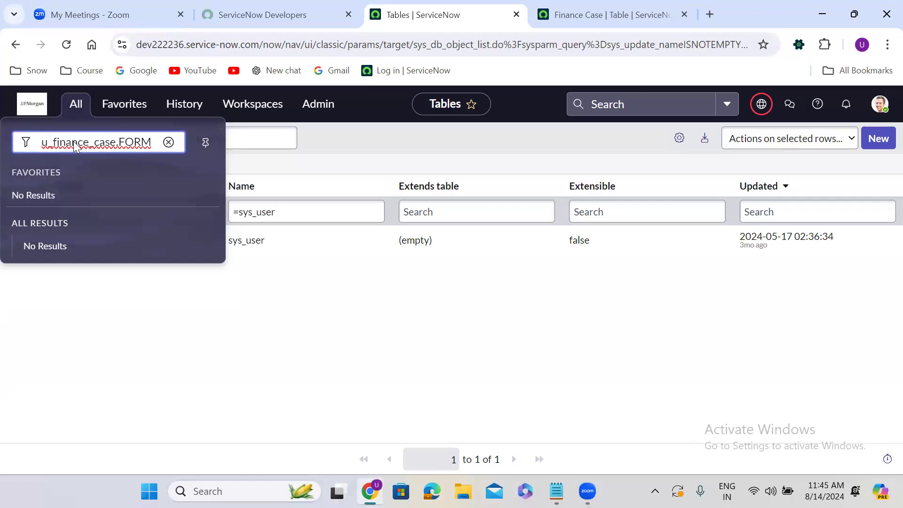
key("Return")
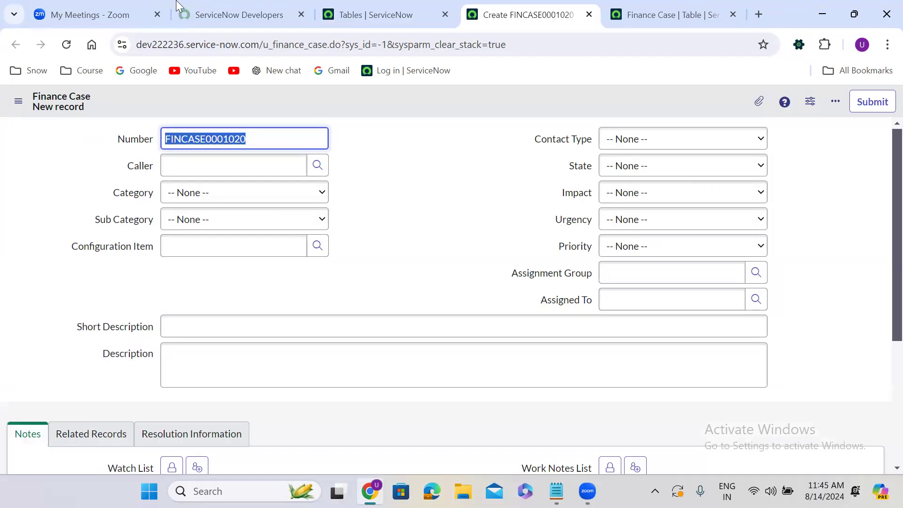
Open another blank Finance Case form in a separate browser tab with u_finance_case.FORM and look through its fields and sections
left_click(394, 6)
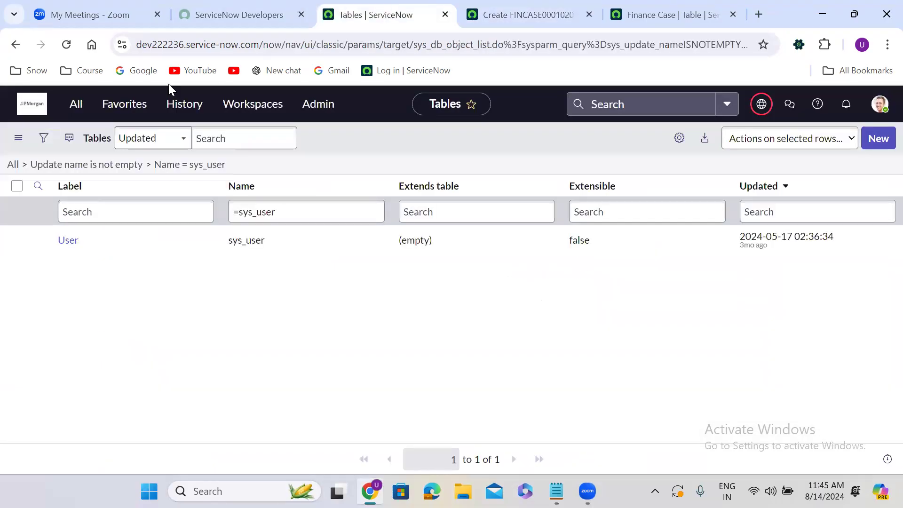
left_click(79, 111)
key("ctrl+v")
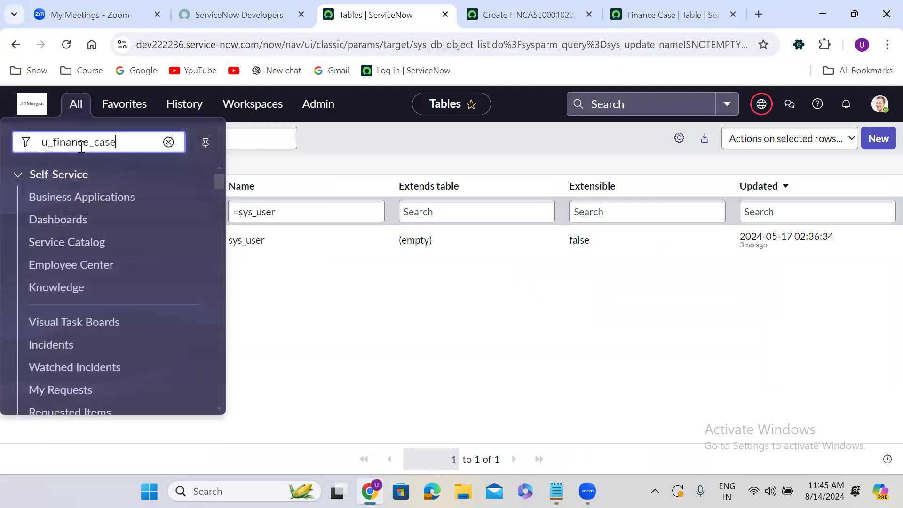
type(".FORM")
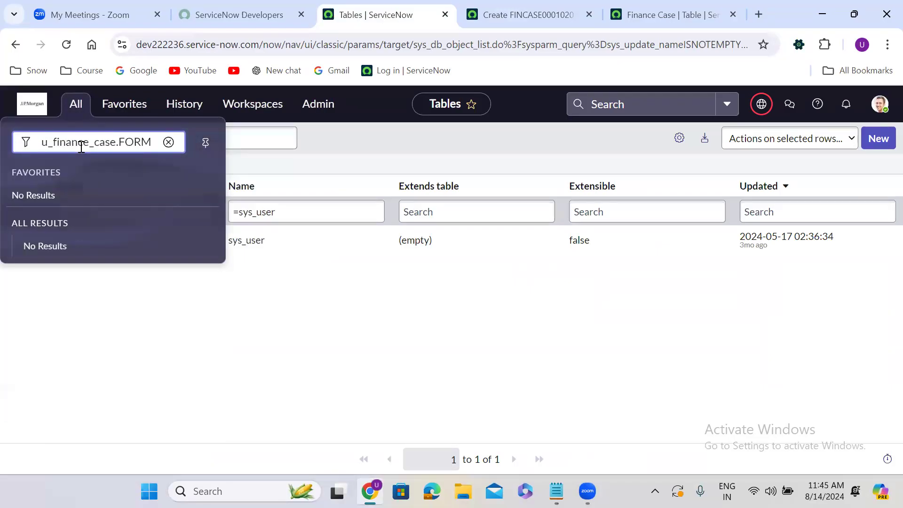
key("Return")
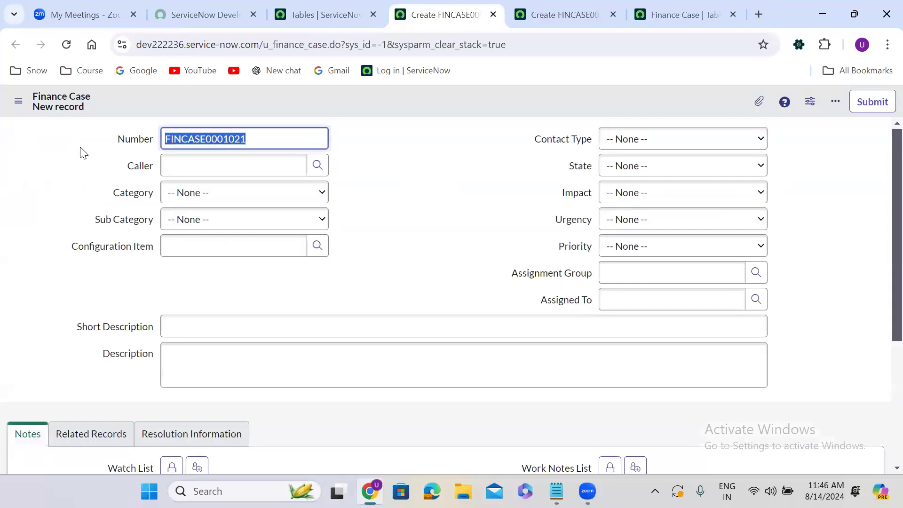
left_click(366, 234)
scroll(369, 235, "down", 1)
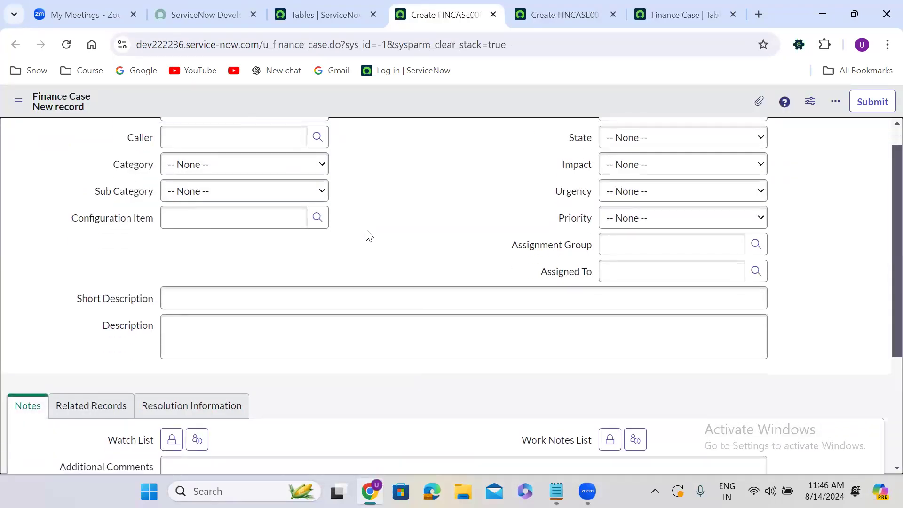
scroll(369, 235, "down", 4)
scroll(370, 235, "up", 5)
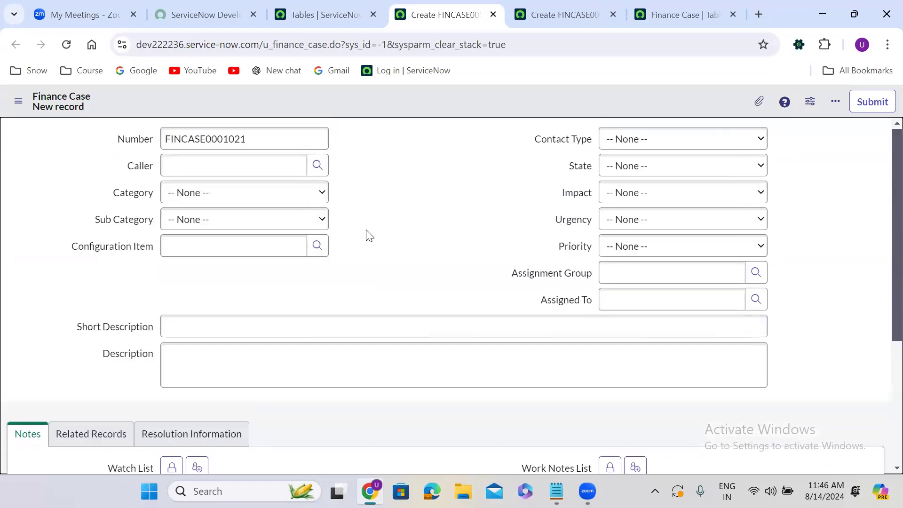
Open a blank Finance Case form within the Tables browser tab using the lowercase navigator entry u_finance_case.form
left_click(309, 11)
left_click(71, 107)
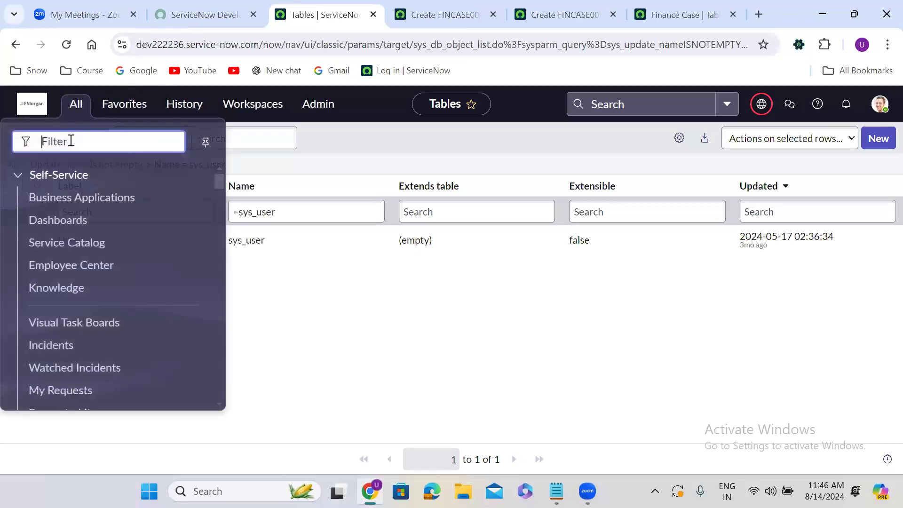
key("ctrl+v")
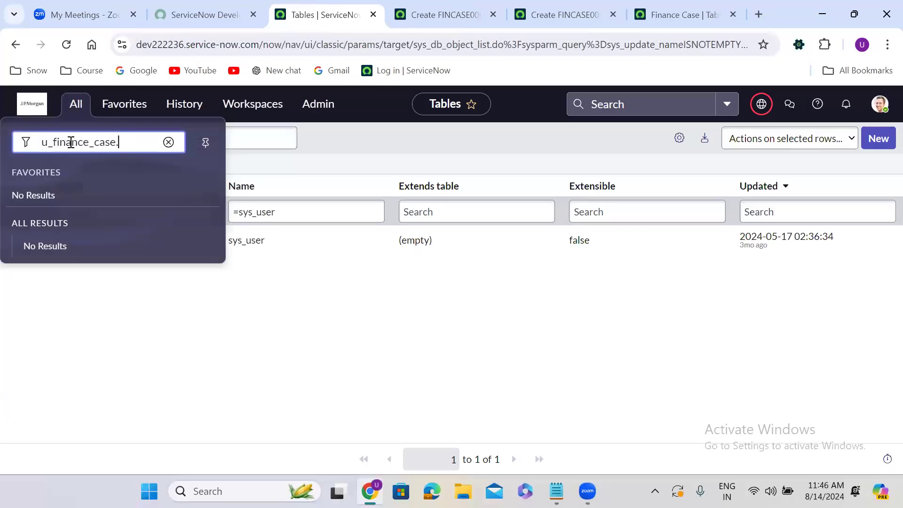
type(".form")
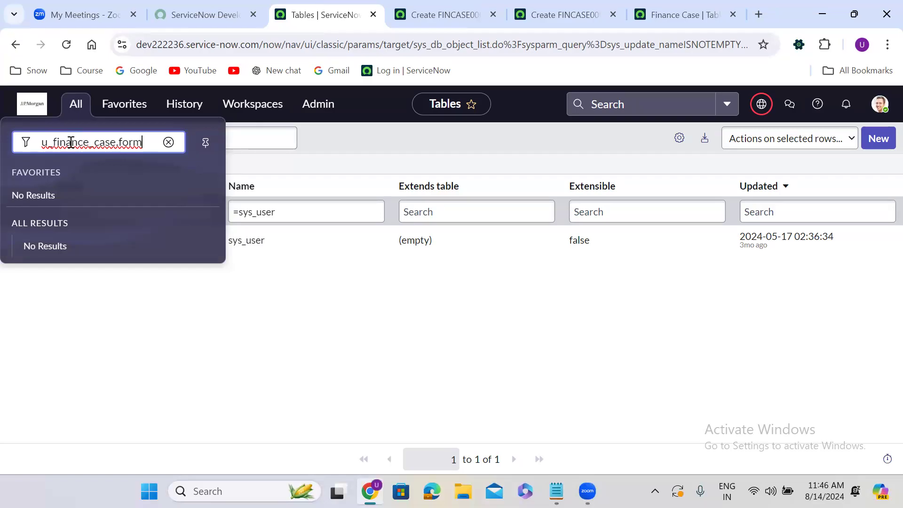
key("Return")
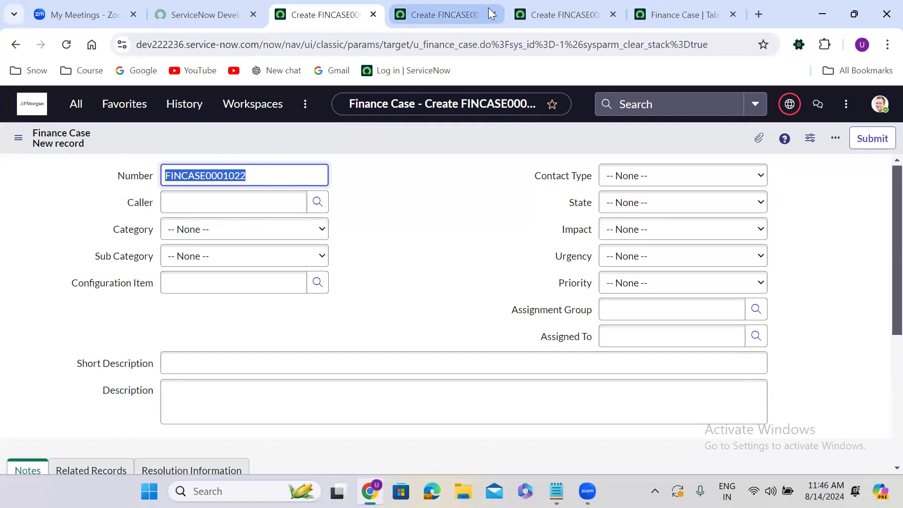
Close the two standalone Finance Case form tabs and return to the form that has the ServiceNow navigation header
left_click(443, 9)
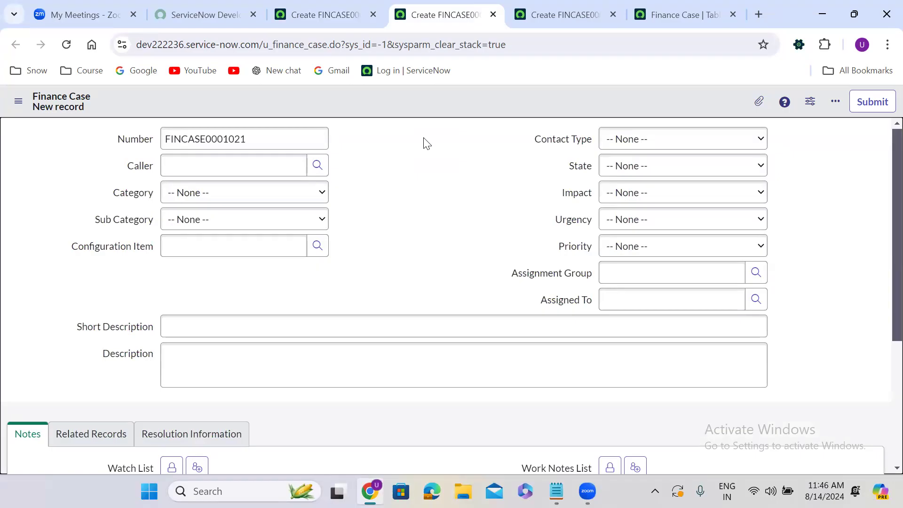
left_click(495, 11)
left_click(447, 14)
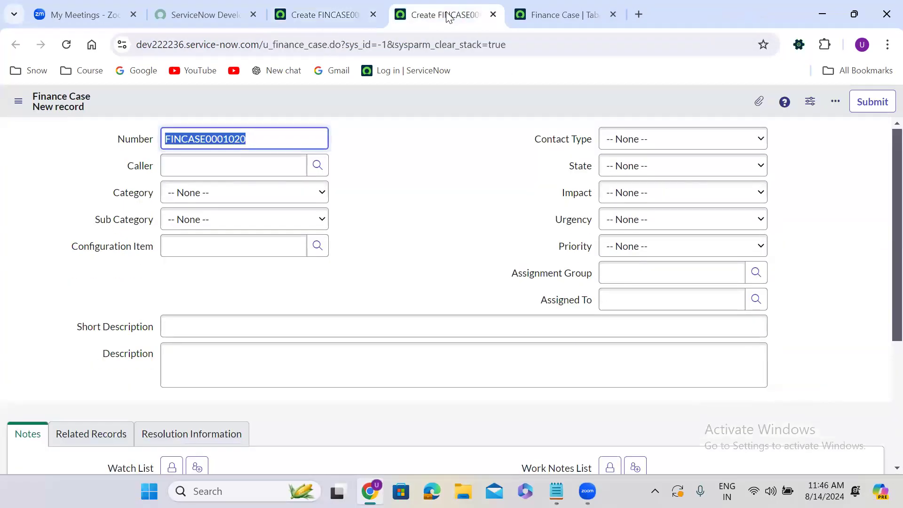
left_click(492, 15)
left_click(328, 17)
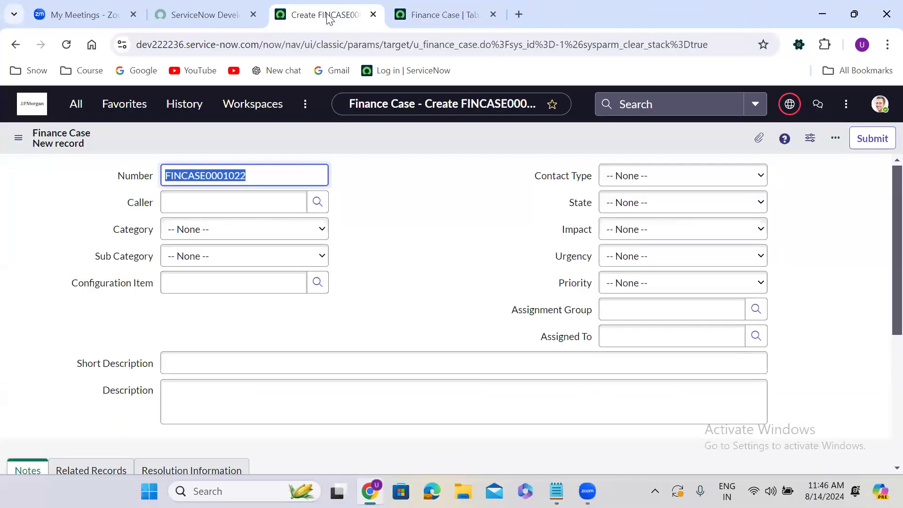
Go back to the ServiceNow home page and open a blank Finance Case form there with u_finance_case.form
left_click(34, 107)
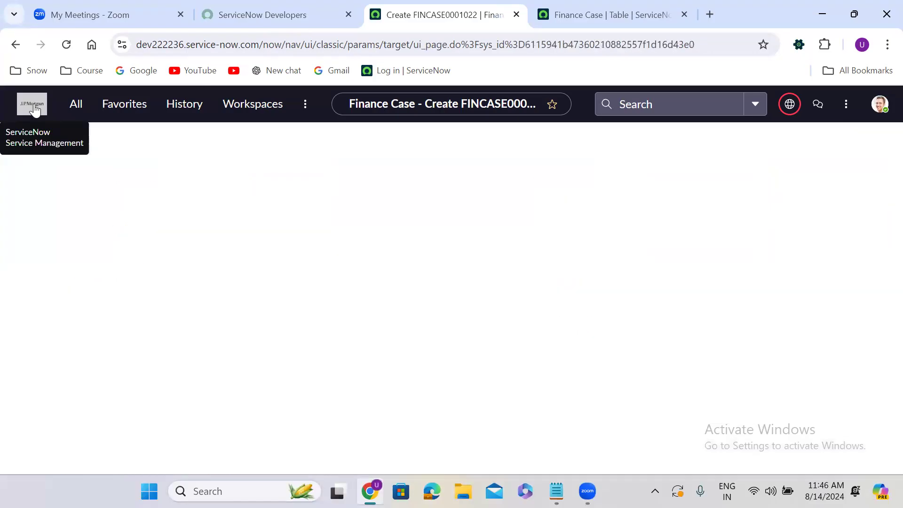
left_click(74, 113)
type("u_finance_case")
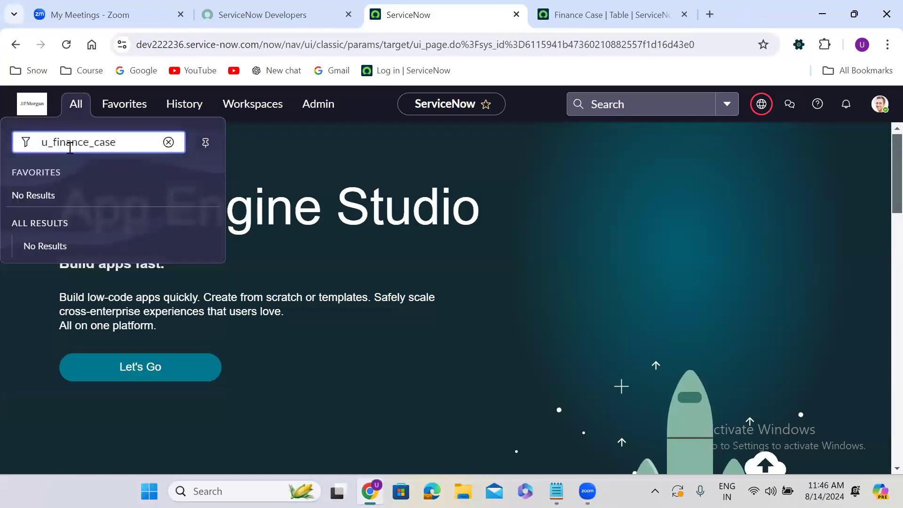
type(".form")
key("Return")
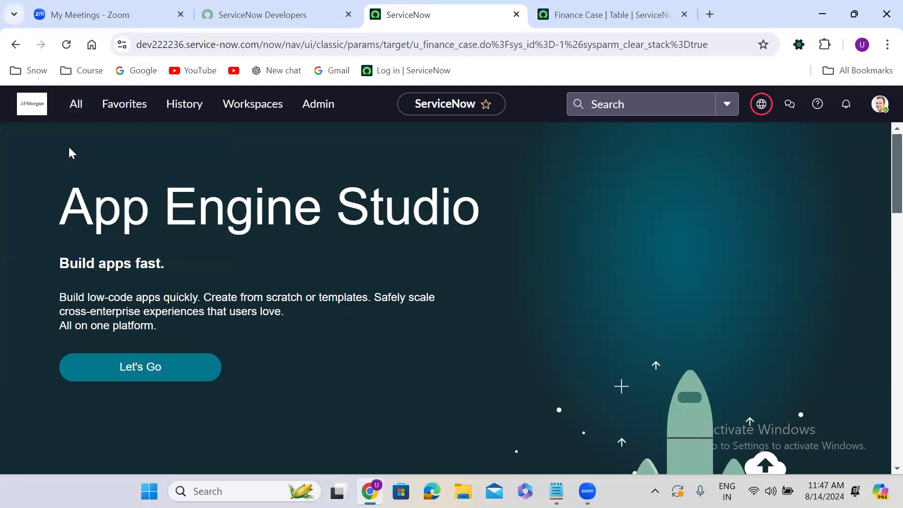
Open a blank Incident form in the current browser tab using the navigator entry incident.form
left_click(75, 104)
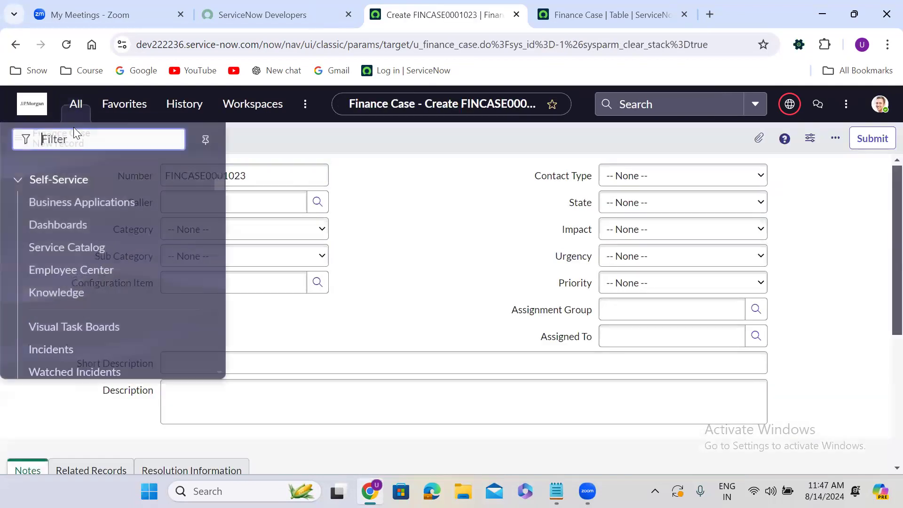
type("in")
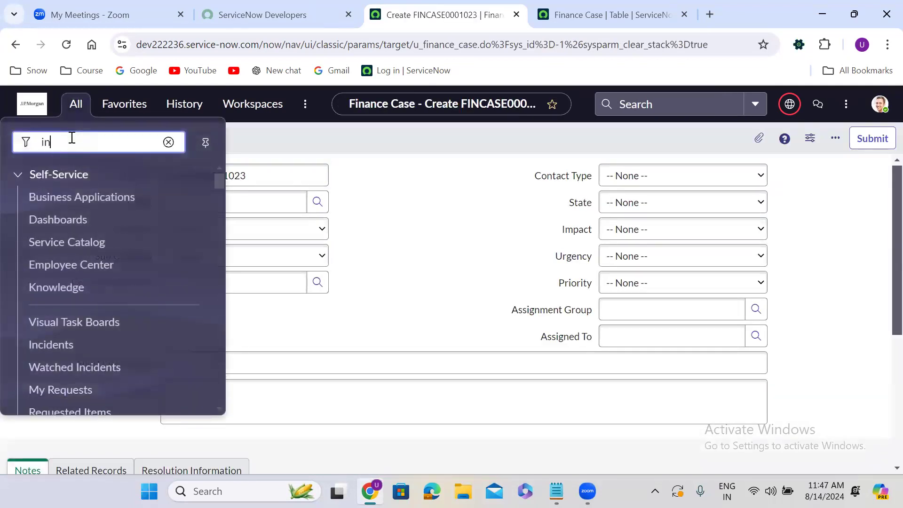
type("cident")
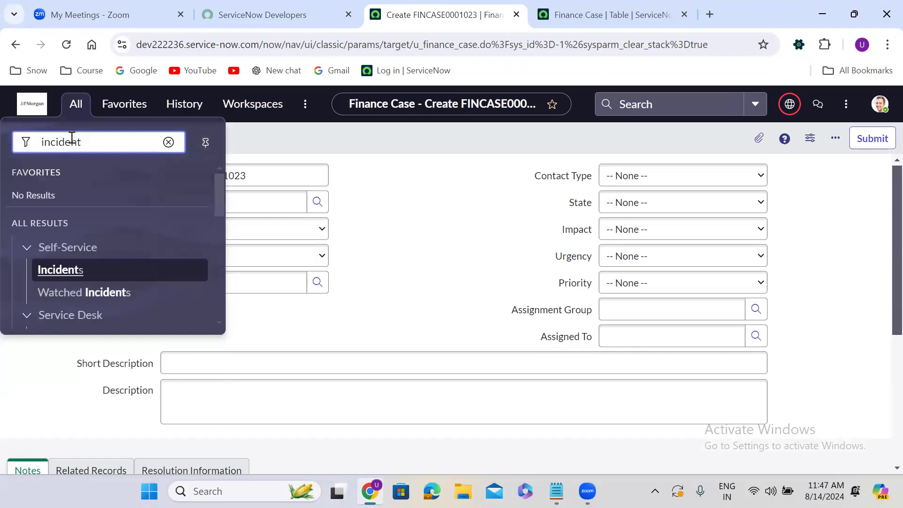
type(".form")
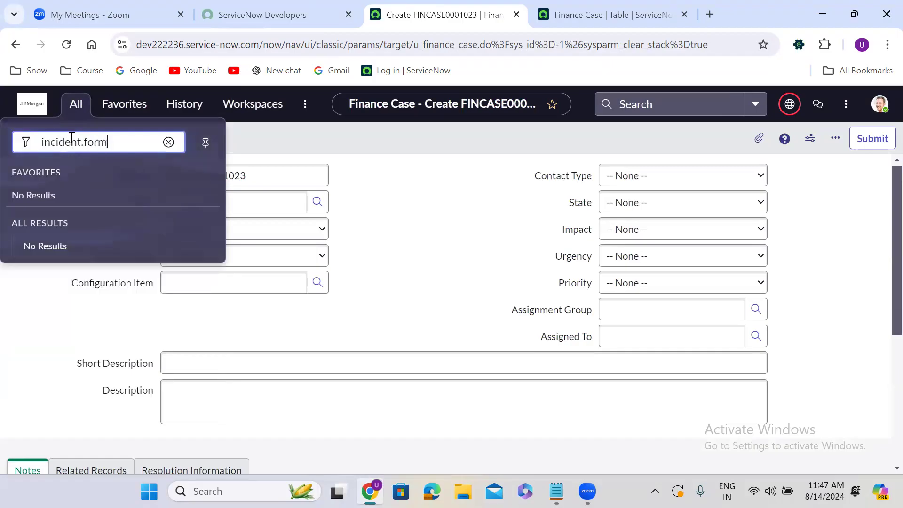
key("Return")
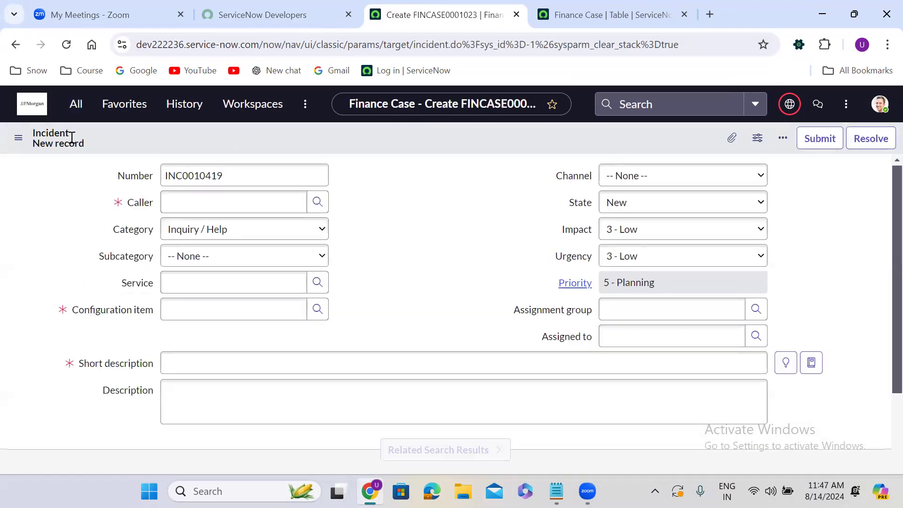
Open a blank Problem form in the current browser tab using the navigator entry problem.form
left_click(75, 103)
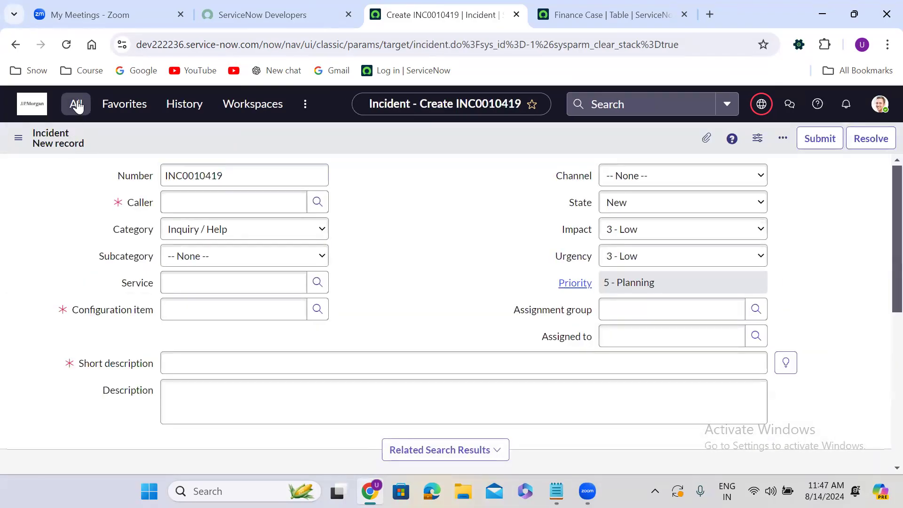
type("pr")
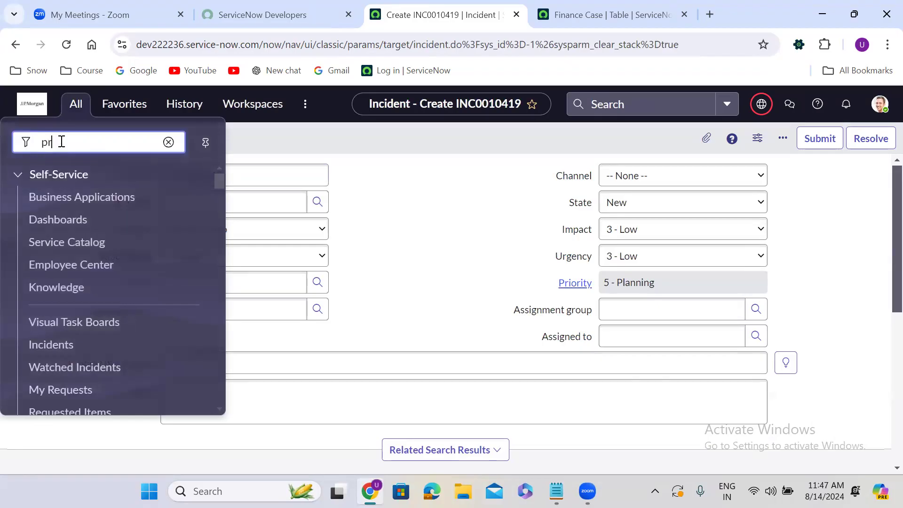
type("oblem")
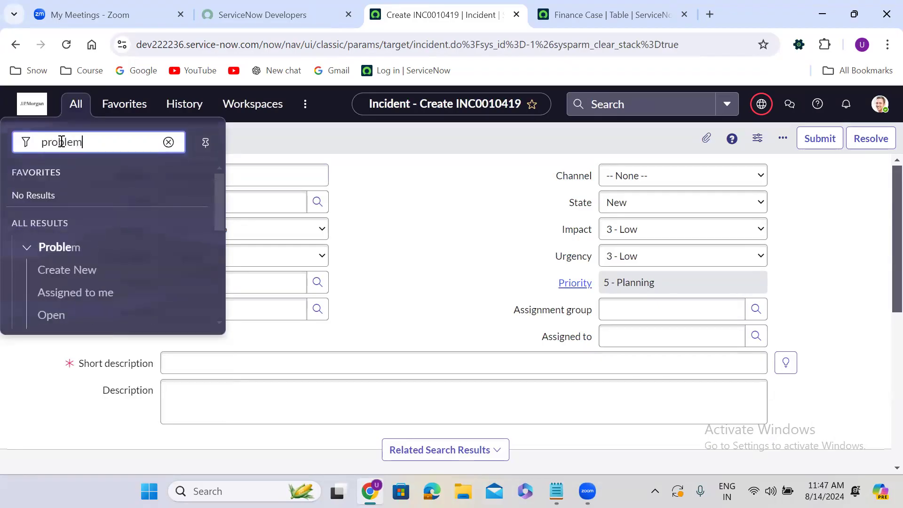
type(".form")
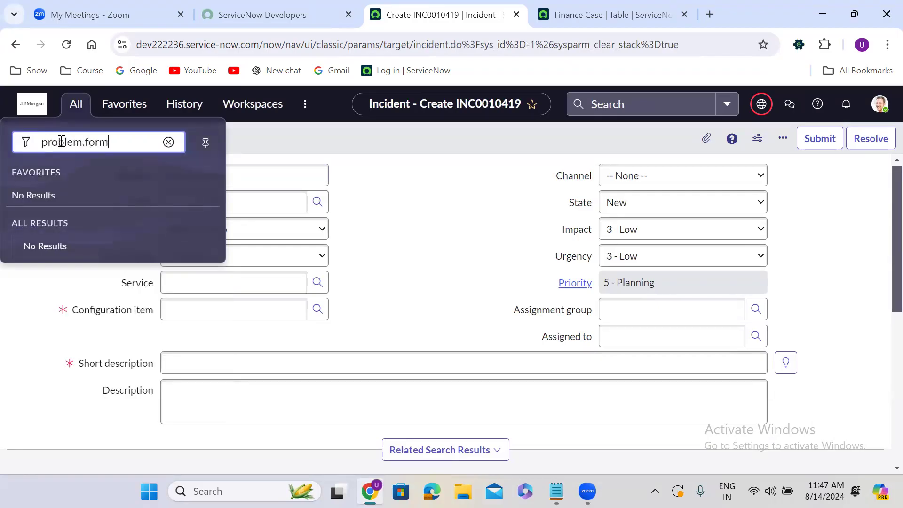
key("Return")
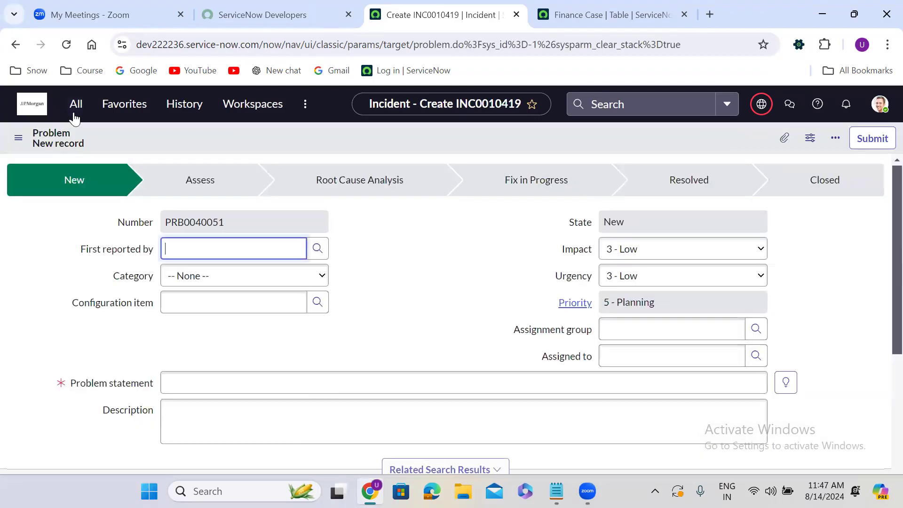
Open a blank Problem form in a separate browser tab using the navigator entry problem.FORM
left_click(75, 107)
type("proble")
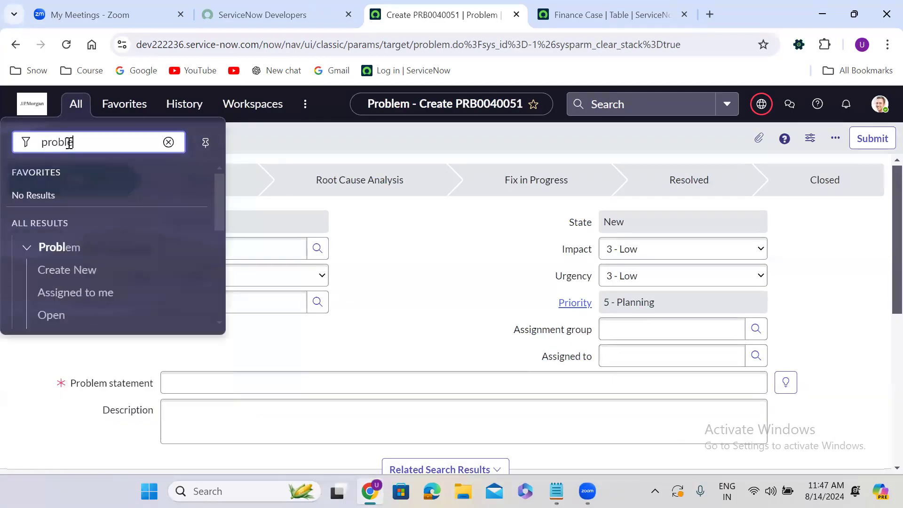
type("m.FORM")
key("Return")
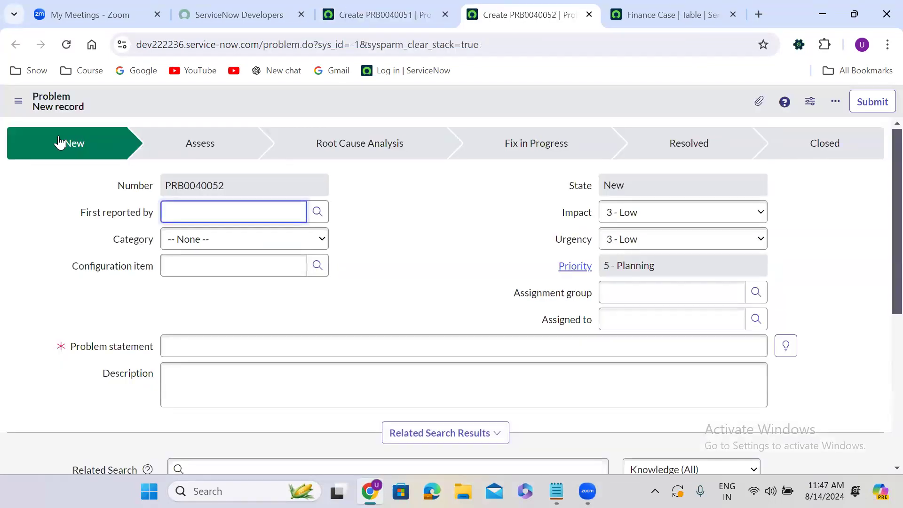
Return to the Problem form with the navigation header and open the Finance Cases list there with u_finance_case.list
left_click(362, 9)
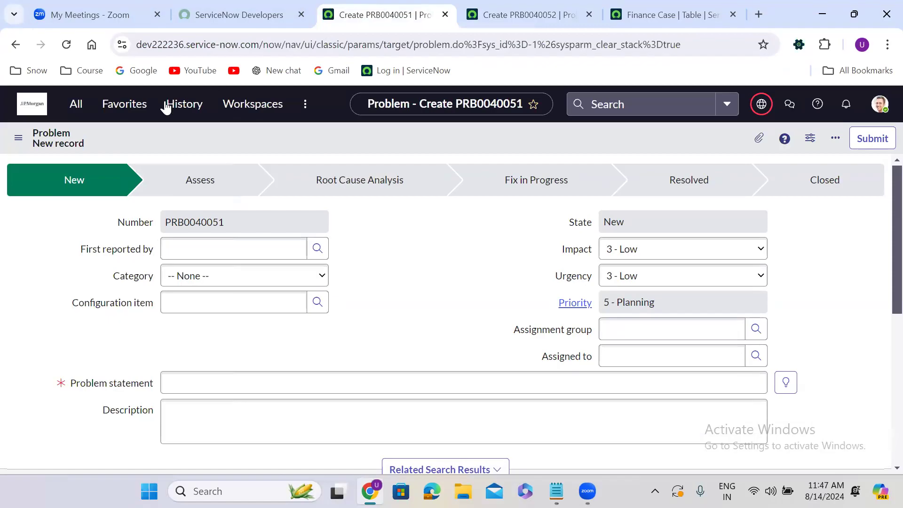
left_click(76, 105)
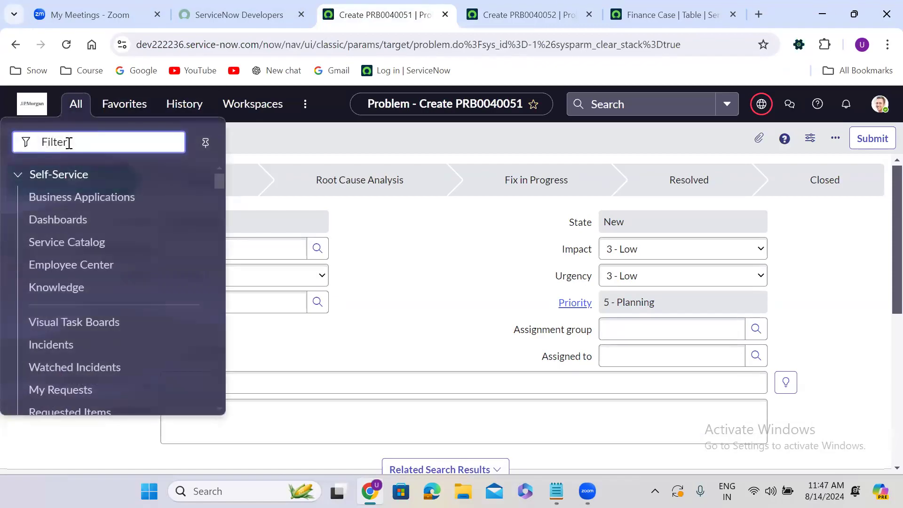
type("u_finance_case")
type(".list")
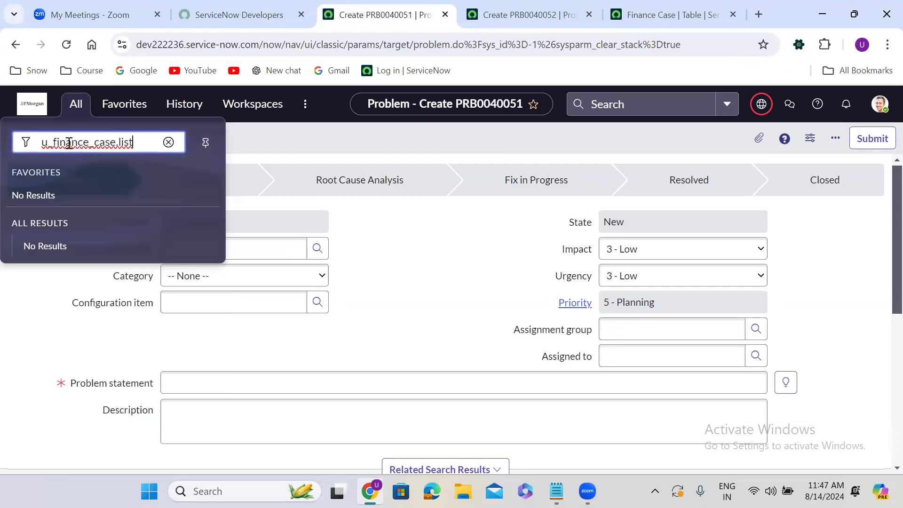
key("Return")
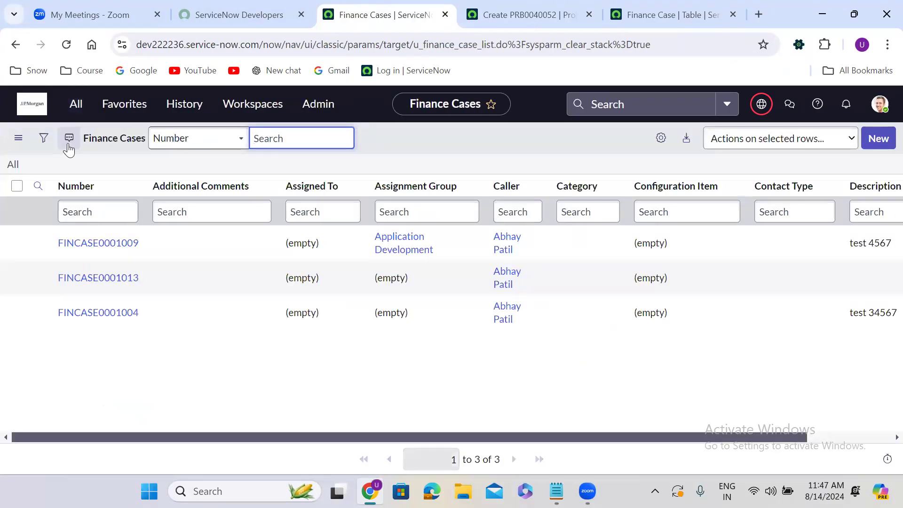
Open the Finance Cases list in a separate browser tab using the navigator entry u_finance_case.LIST
left_click(75, 105)
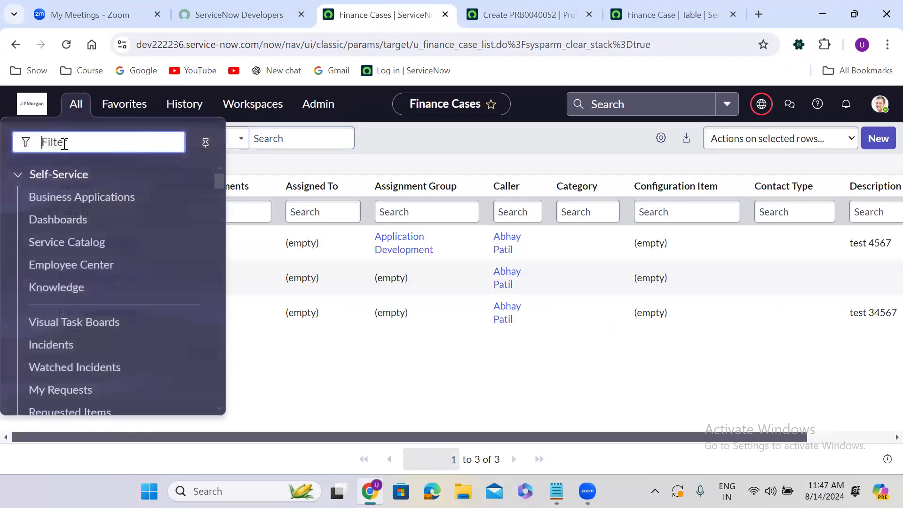
type("u_finance_case")
type(".LI")
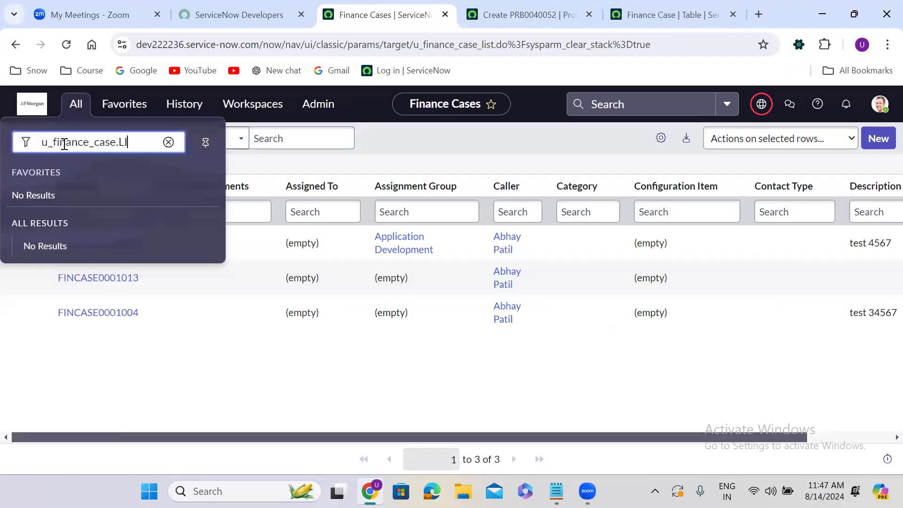
type("ST")
key("Return")
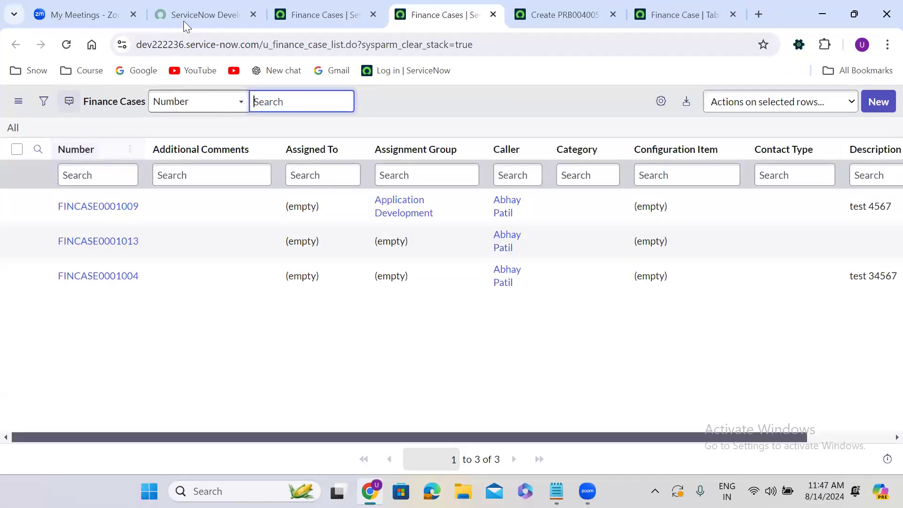
Go back to the Finance Cases list with the navigation header and open the Users list there with sys_user.list
left_click(316, 15)
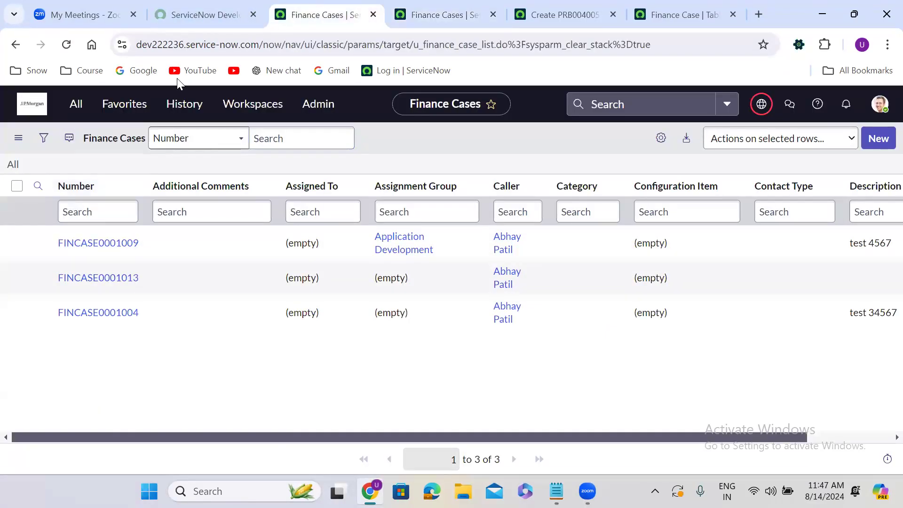
left_click(74, 105)
type("sy")
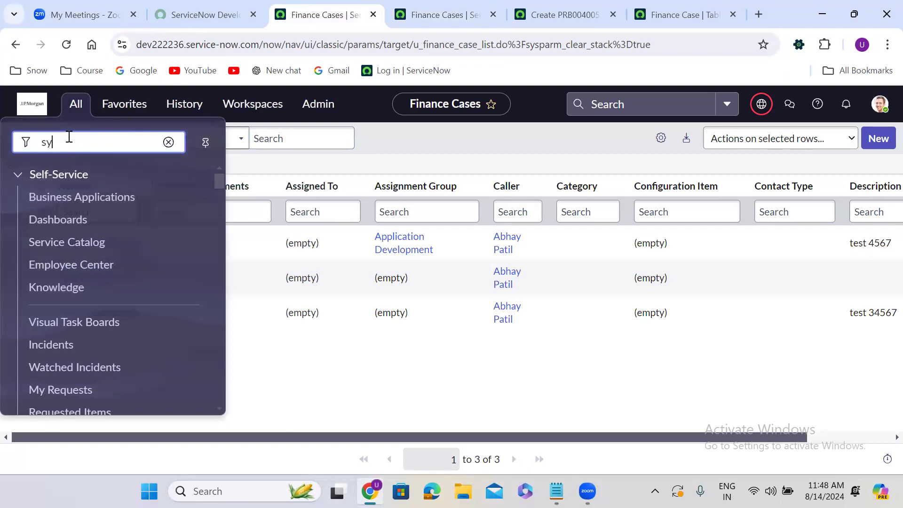
type("s_user")
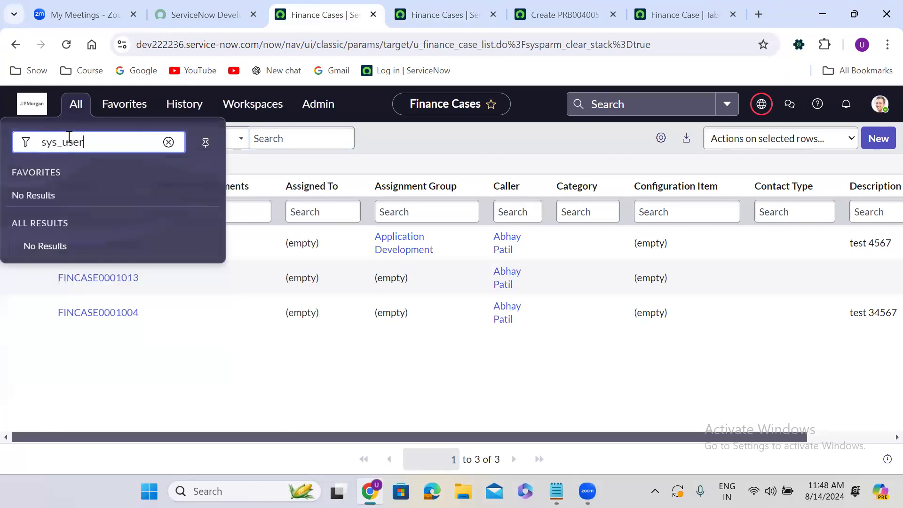
type(".list")
key("Return")
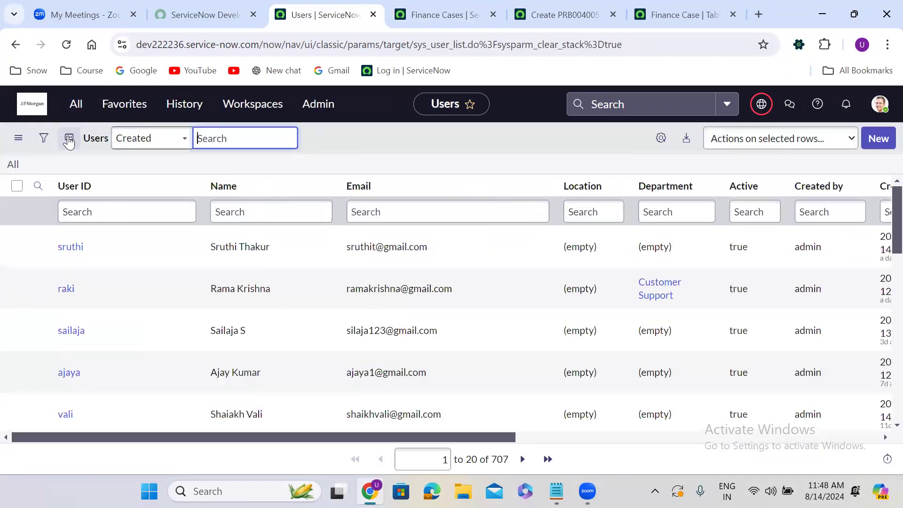
Open the Users list in a separate browser tab using the navigator entry sys_user.LIST
left_click(75, 104)
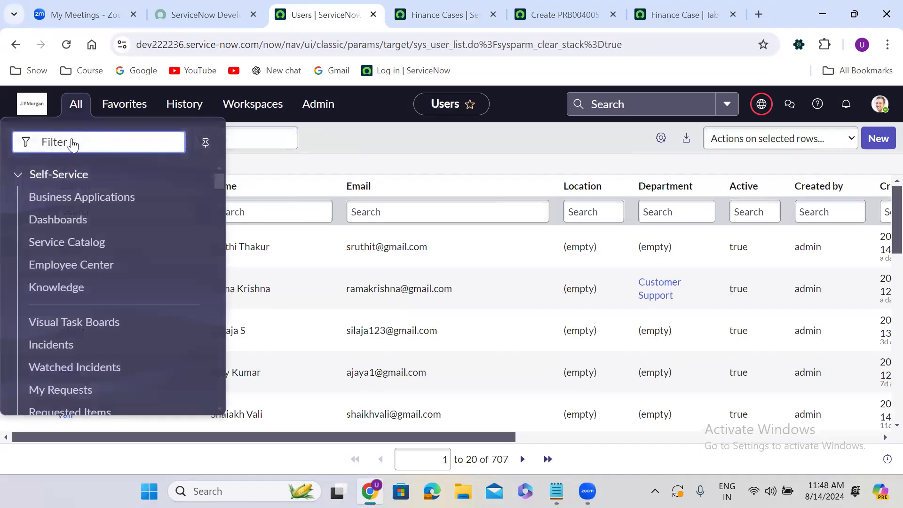
type(".LIST")
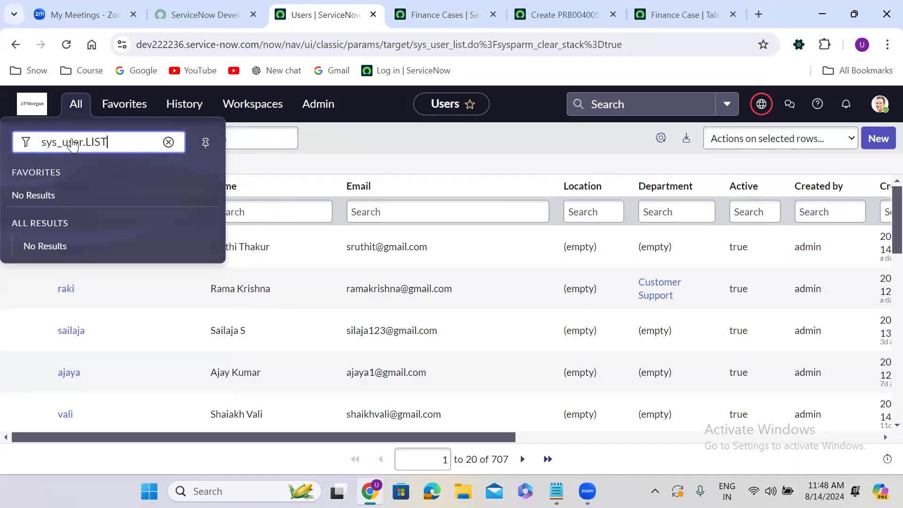
key("Return")
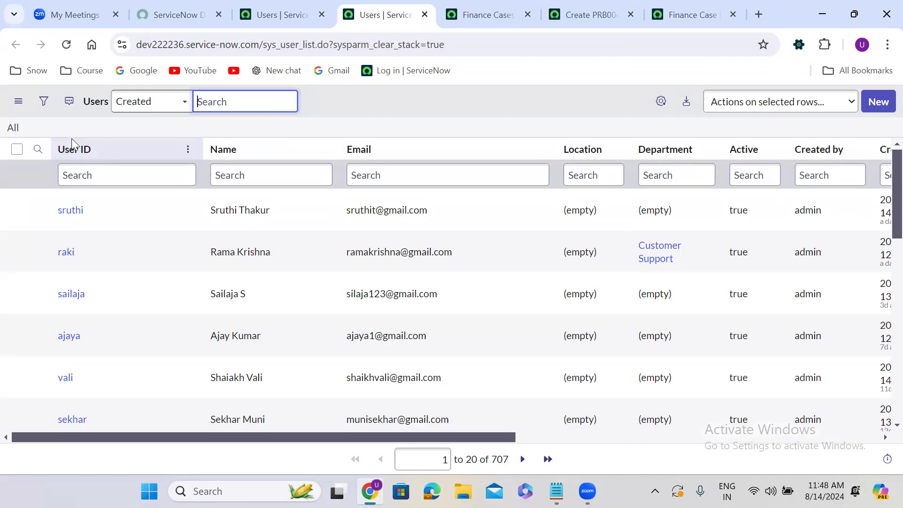
Close the standalone Users, Finance Cases and Problem tabs and the Finance Case table tab, keeping the Users list with the navigation header
left_click(425, 15)
left_click(426, 15)
left_click(425, 16)
left_click(425, 14)
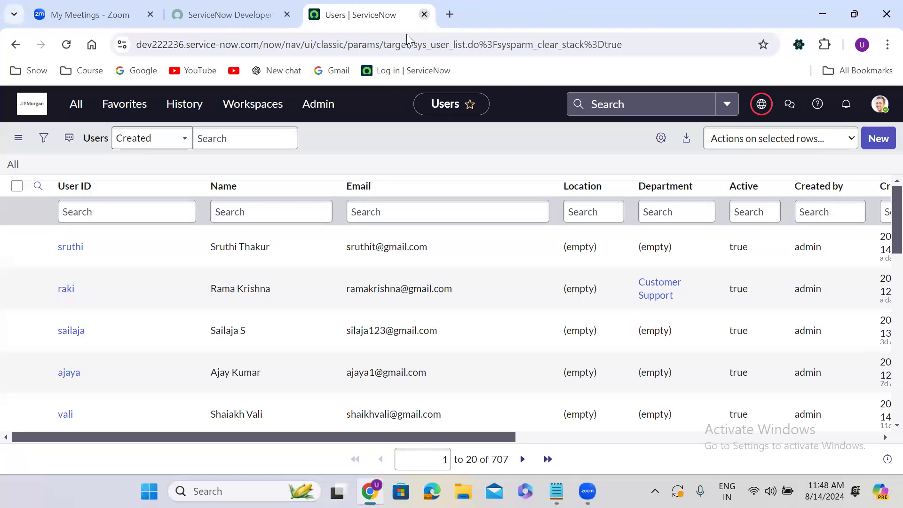
Open a blank Finance Case form from the Users list using the slash command /u_finance_case.do
key("/")
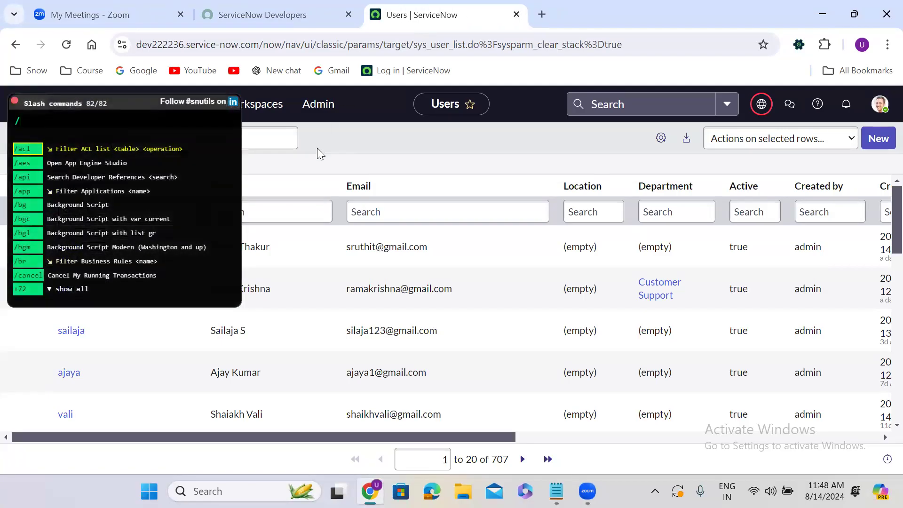
type("u_finance_case")
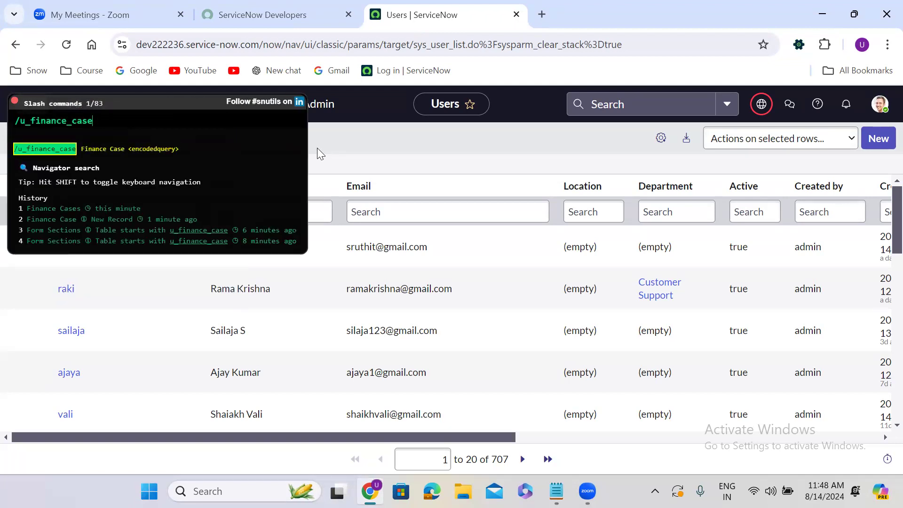
type(".do")
key("Return")
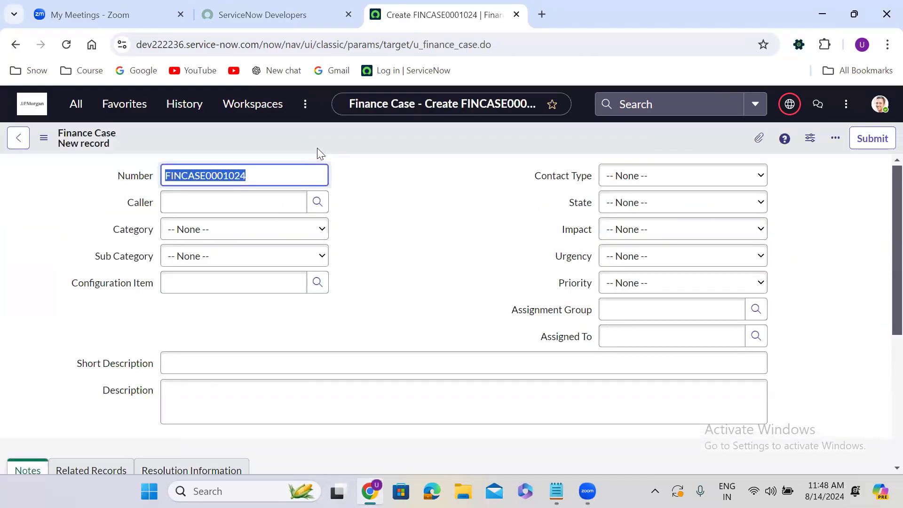
Open a blank Problem form with the slash command /problem.do, leaving the Finance Case form without saving
type("/")
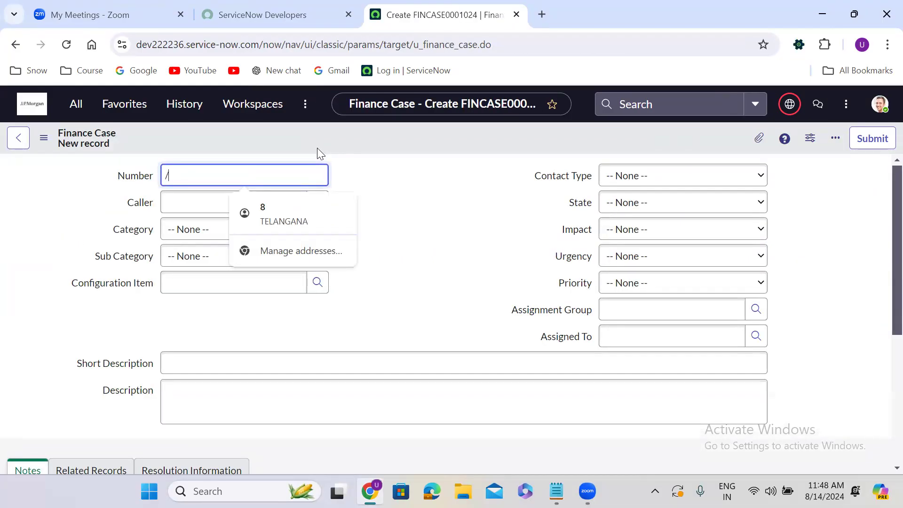
key("BackSpace")
left_click(382, 185)
key("slash")
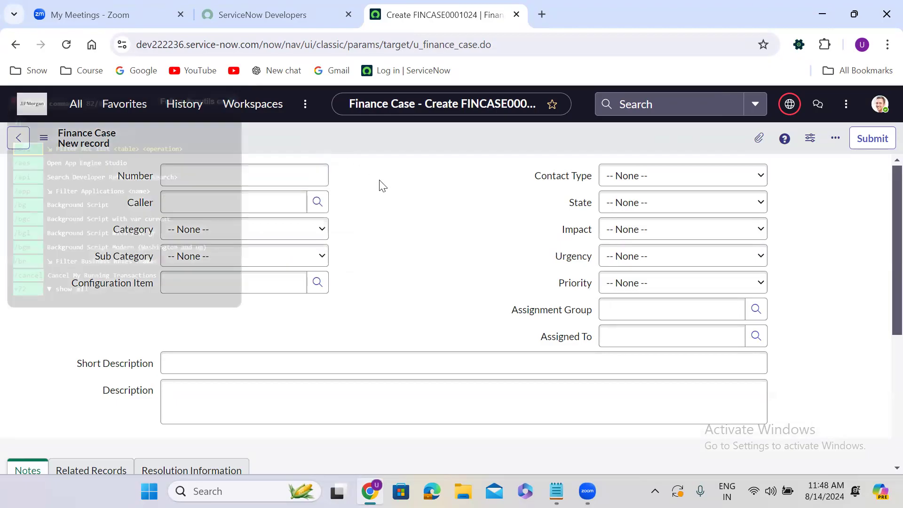
type("problem.do")
key("Return")
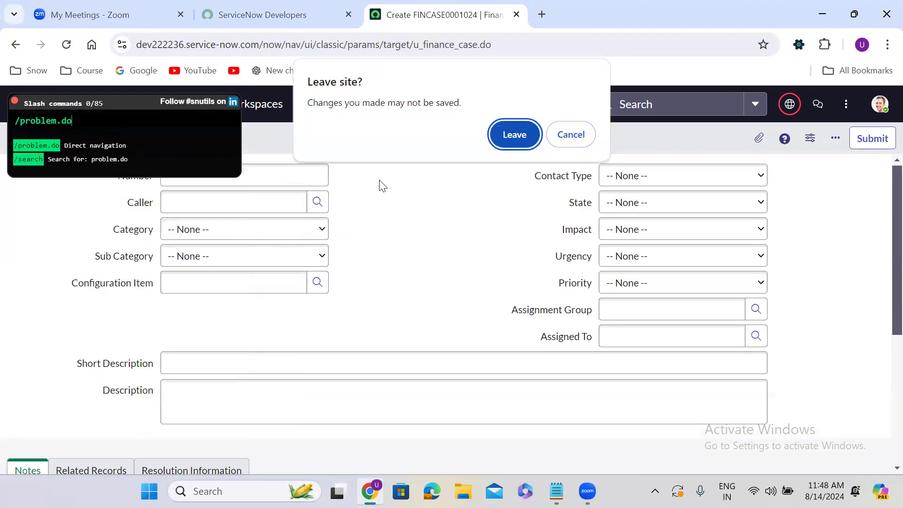
left_click(514, 137)
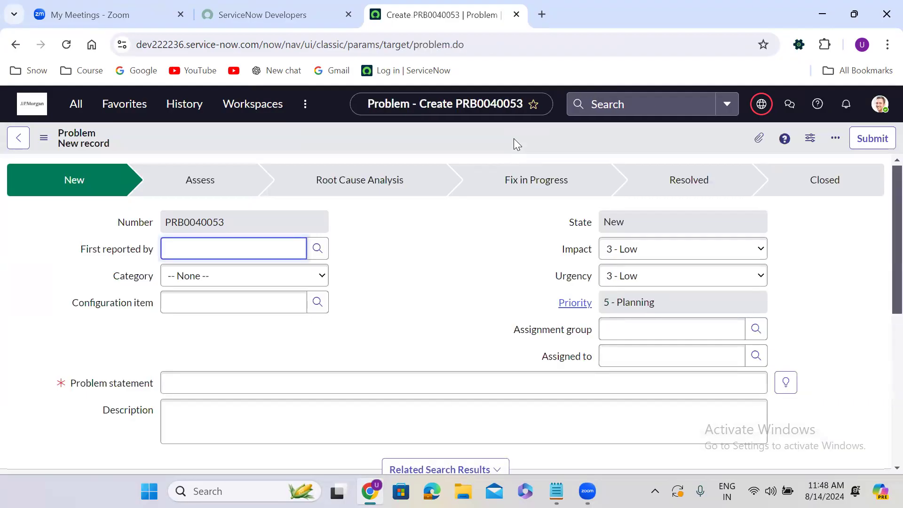
Open a blank User form from the Problem form using the slash command /sys_user.do
left_click(399, 229)
key("slash")
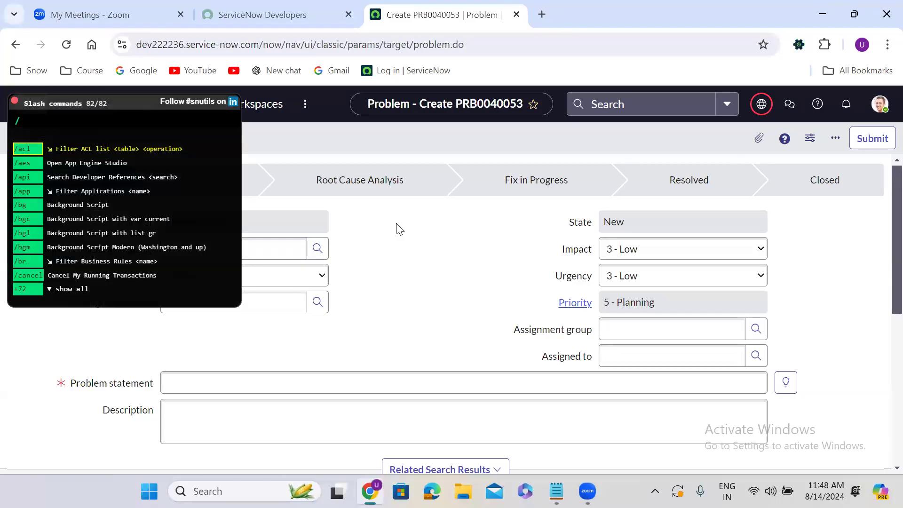
type("sy")
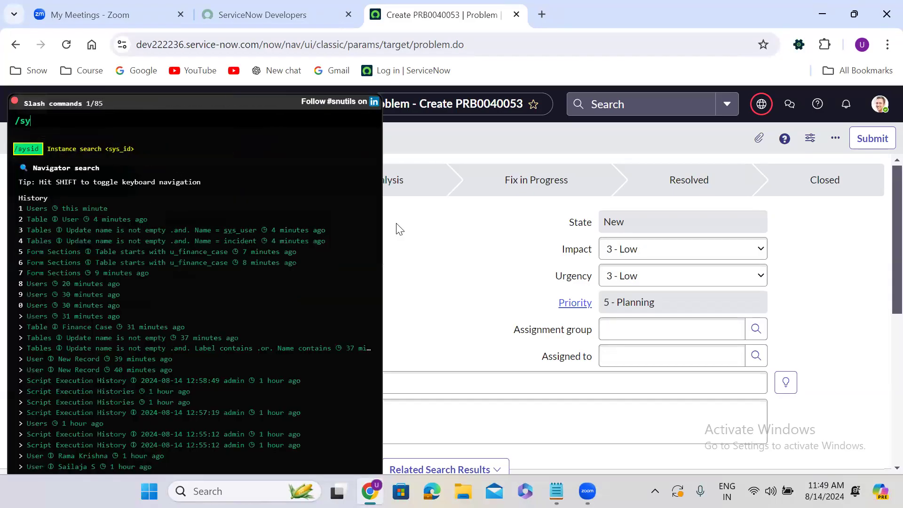
type("s_u")
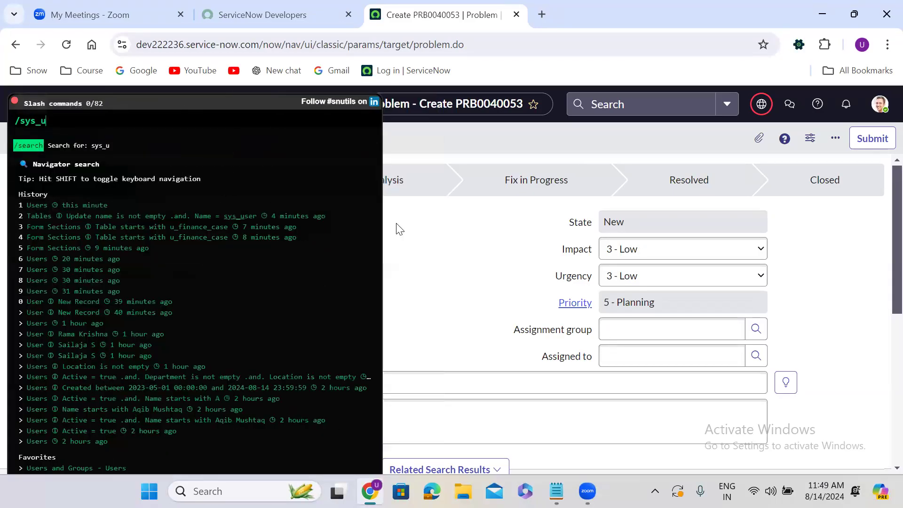
type("ser.do")
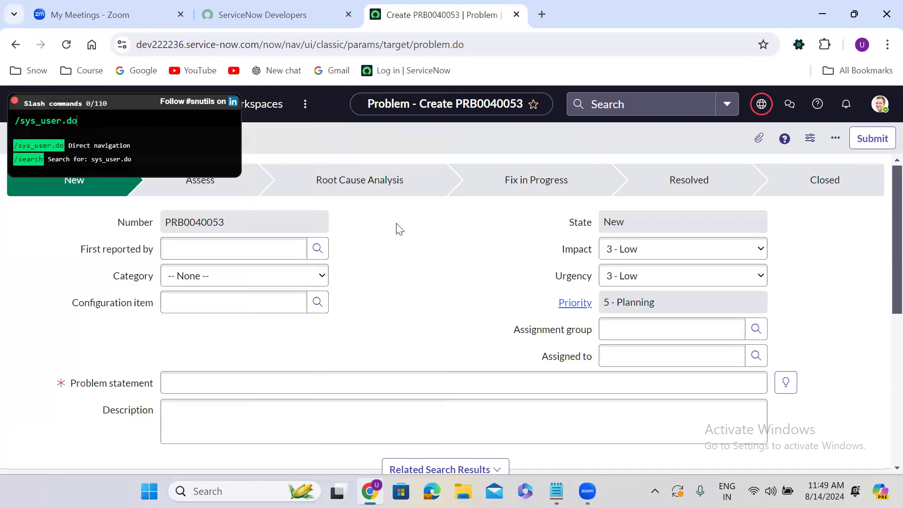
key("Return")
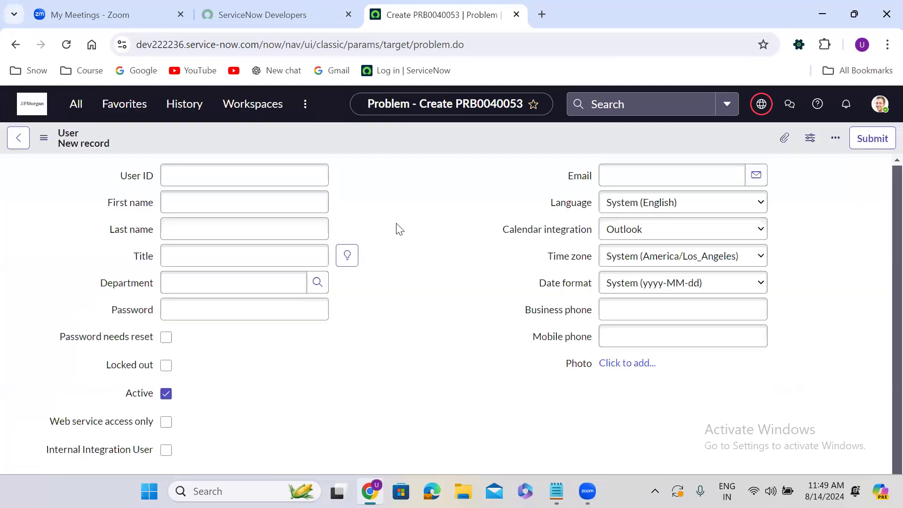
Try to open the Users list from the blank User form using the slash command /sys_user.list
left_click(370, 222)
key("slash")
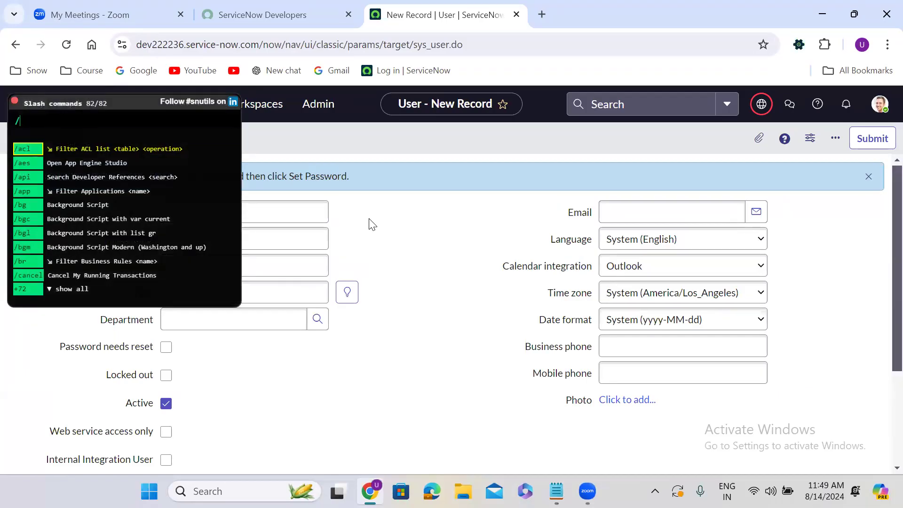
type("sys_")
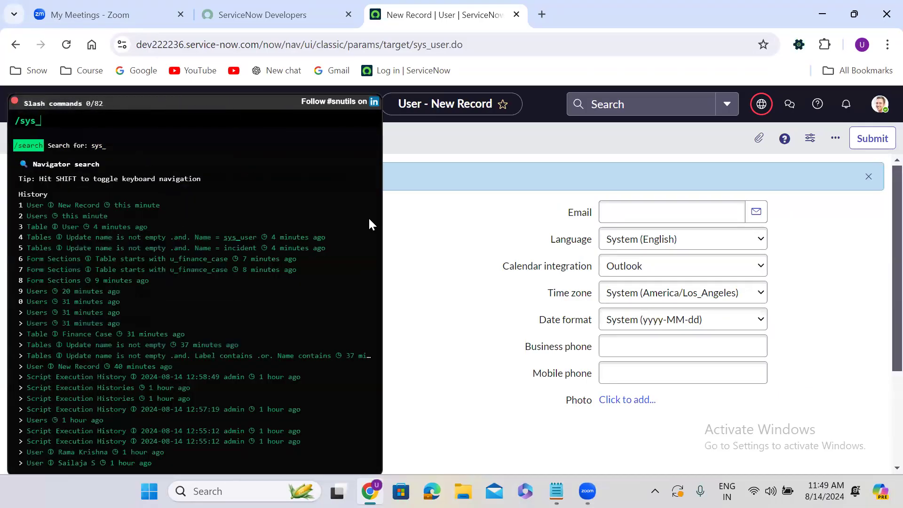
type("user.list")
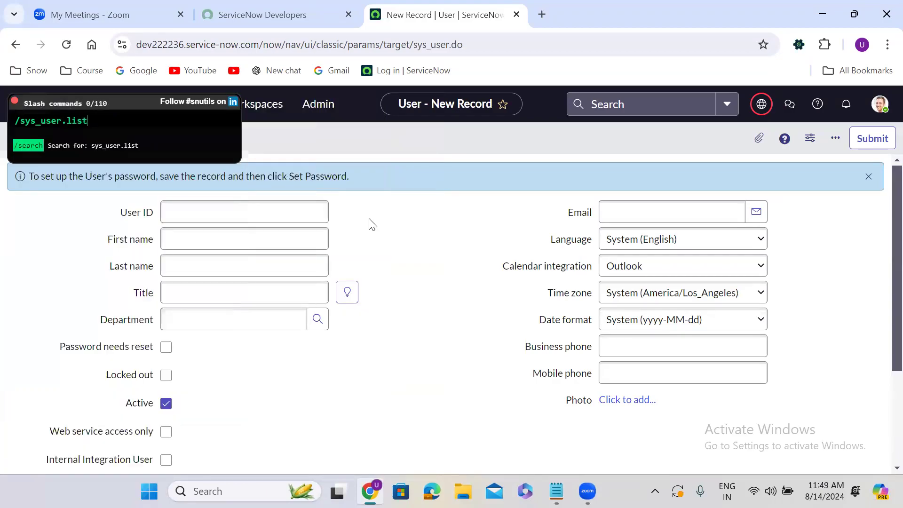
key("Return")
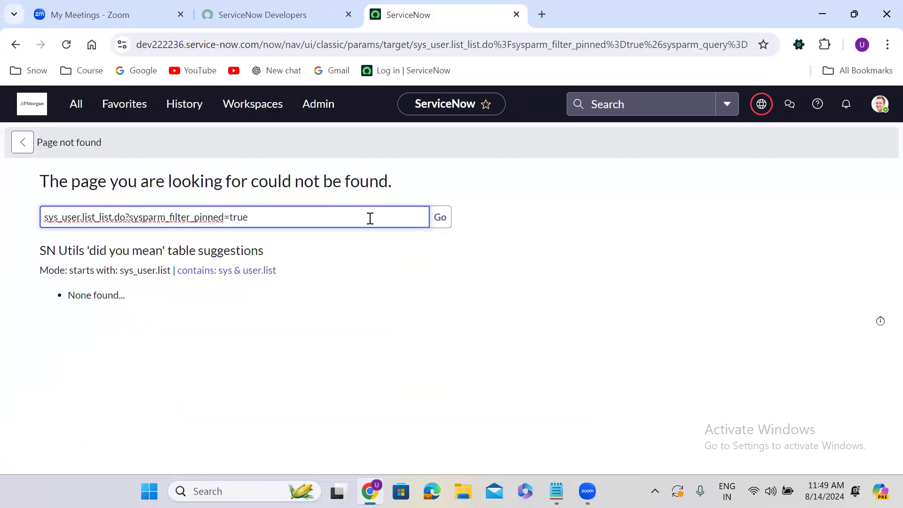
Open the Users list using the slash command /sys_user
left_click(228, 170)
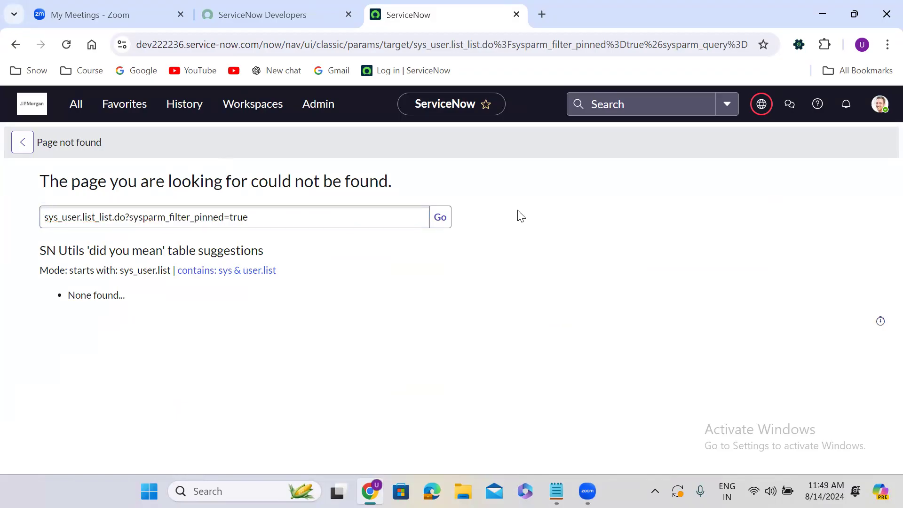
key("slash")
type("sys_user")
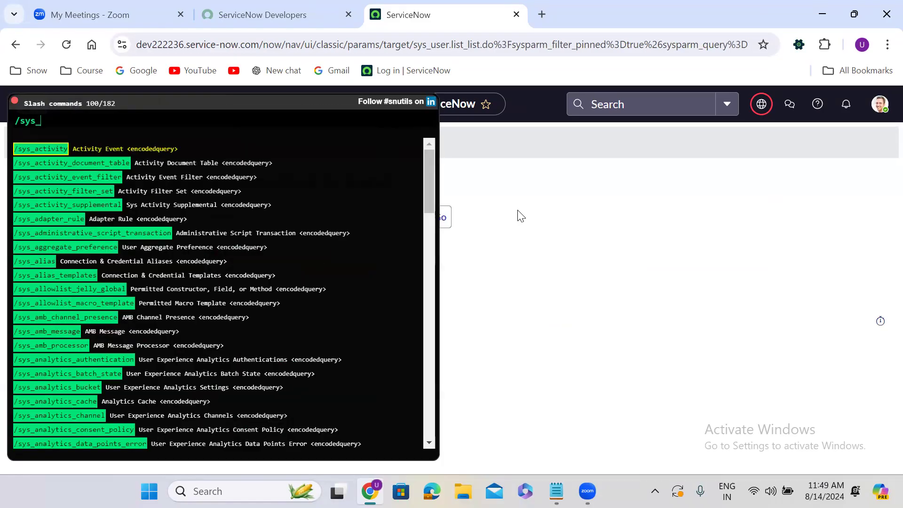
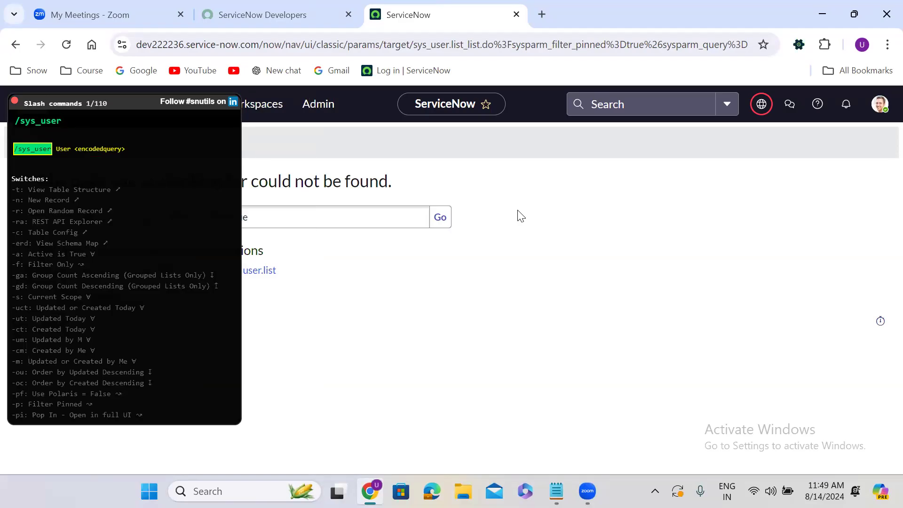
key("Return")
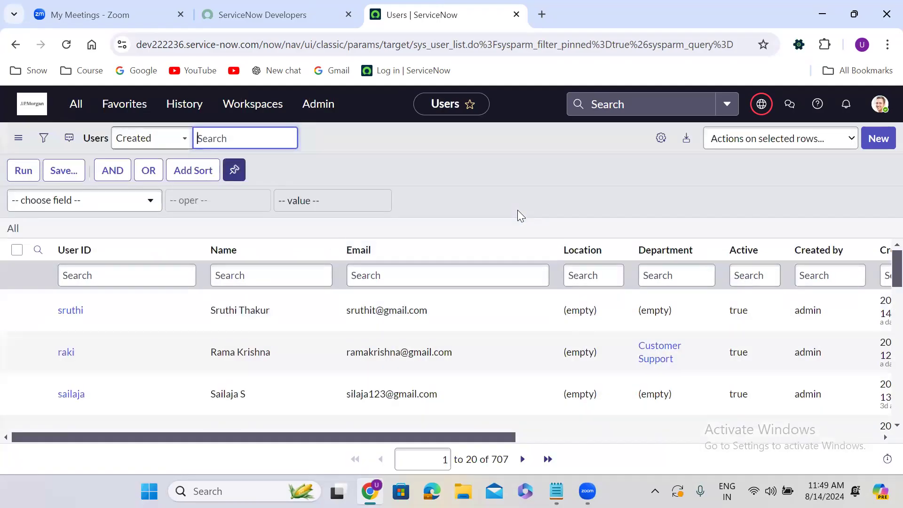
Open the Finance Cases list from the Users list using the slash command /u_finance_case
left_click(455, 196)
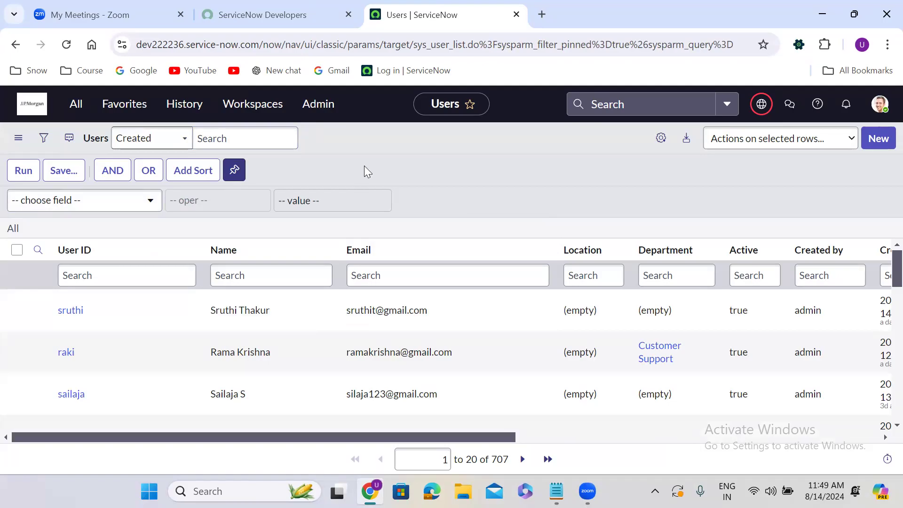
key("slash")
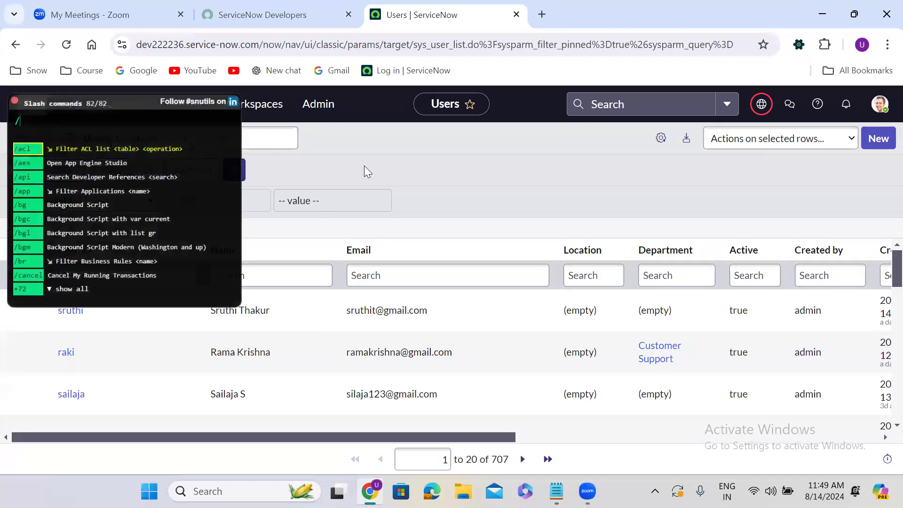
type("u_finance_case")
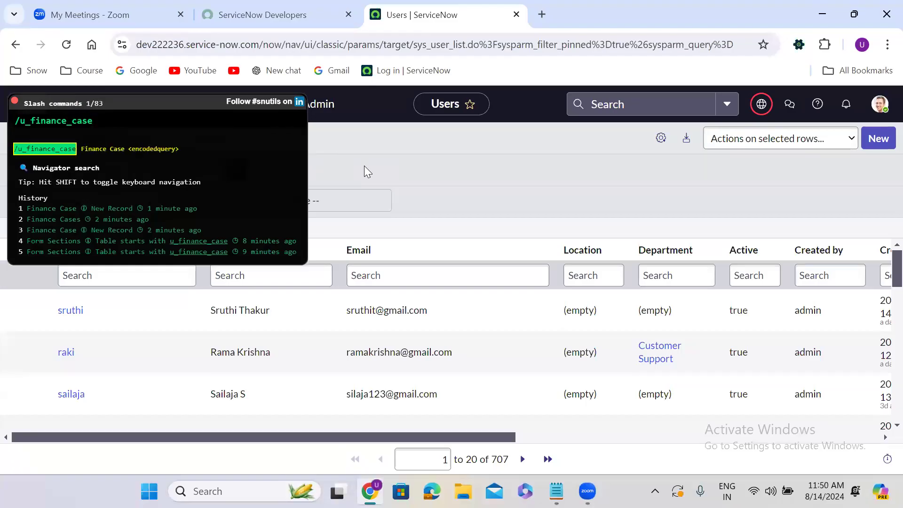
key("Return")
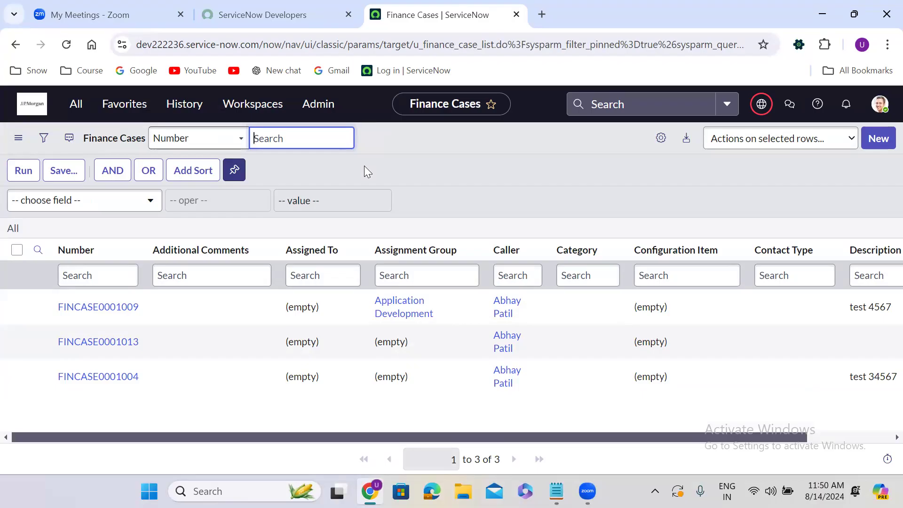
Return to the instance home page and open a blank Finance Case form using the slash command /u_finance_case.do
left_click(32, 100)
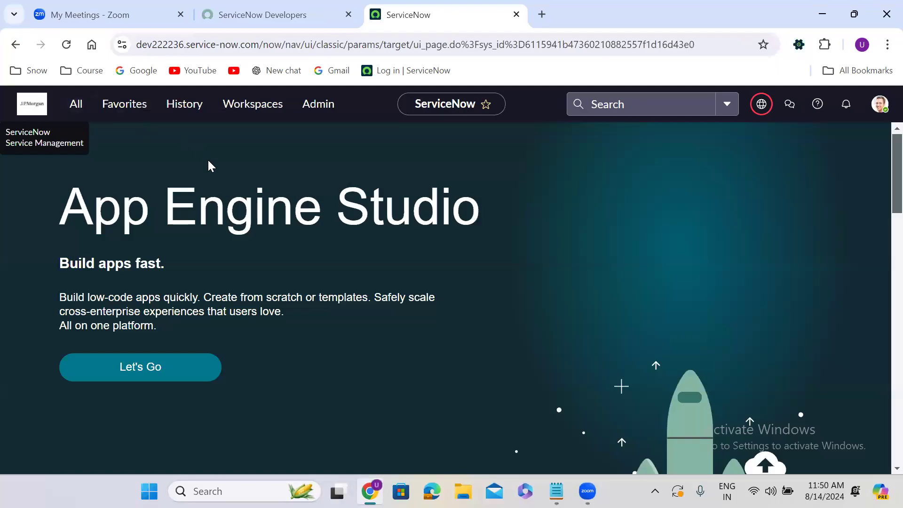
key("slash")
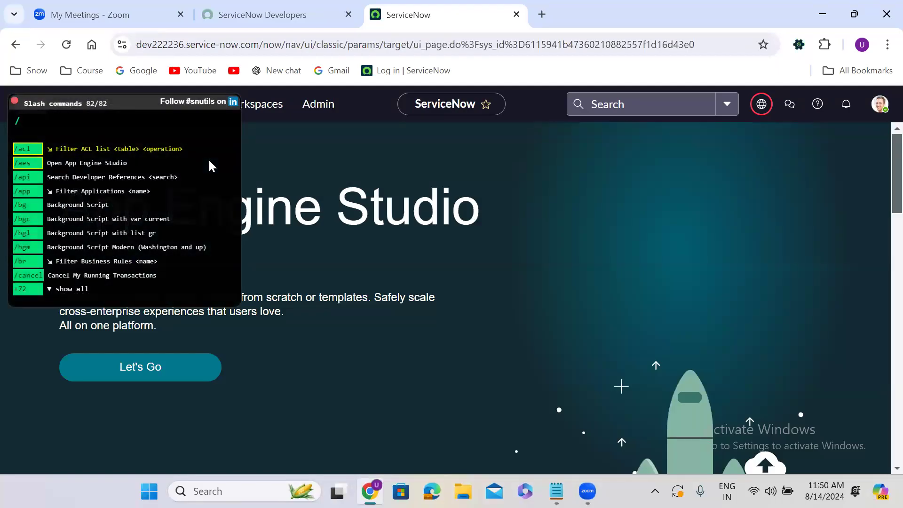
type("u_finance_case")
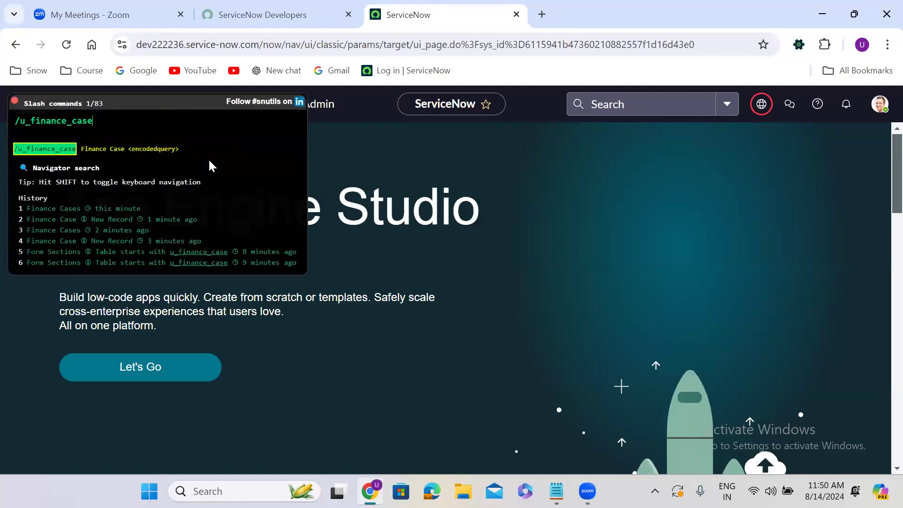
type(".do")
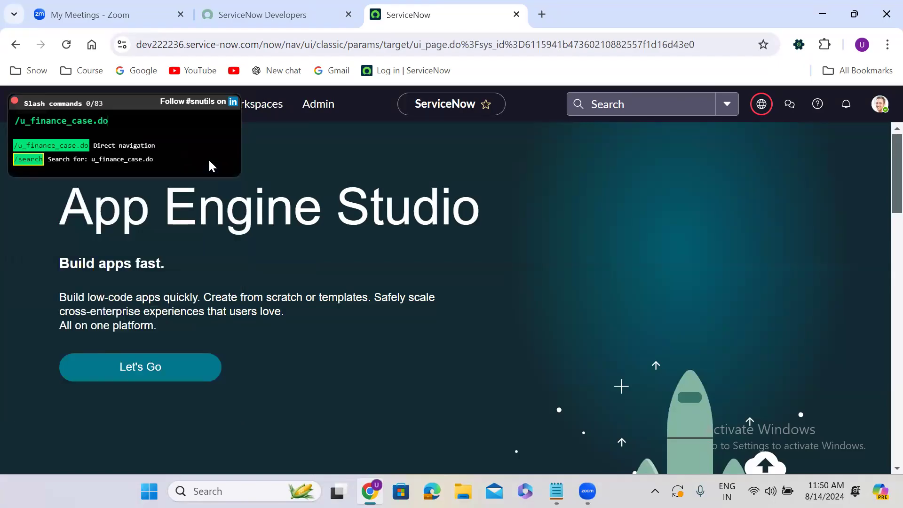
key("Return")
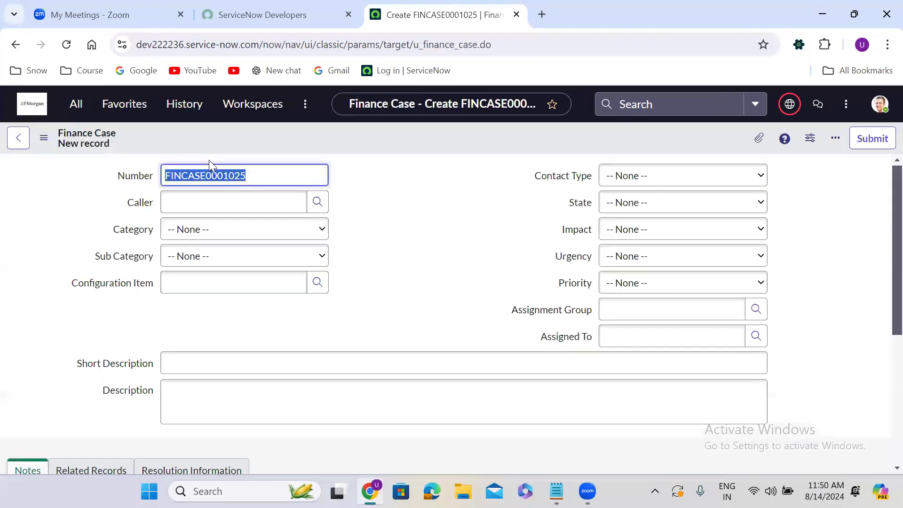
left_click(423, 206)
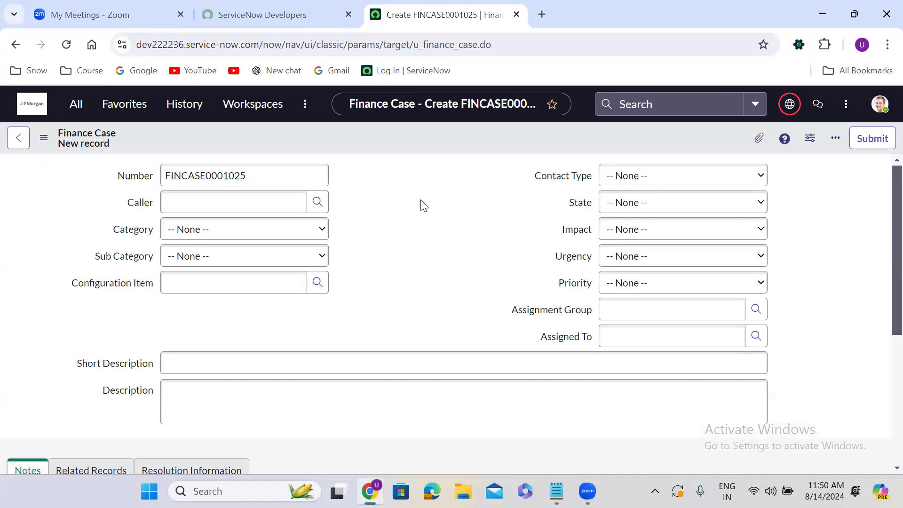
Append ?sys_id=-1 to the Finance Case form's URL and load that address
left_click(515, 45)
key("ctrl+a")
key("End")
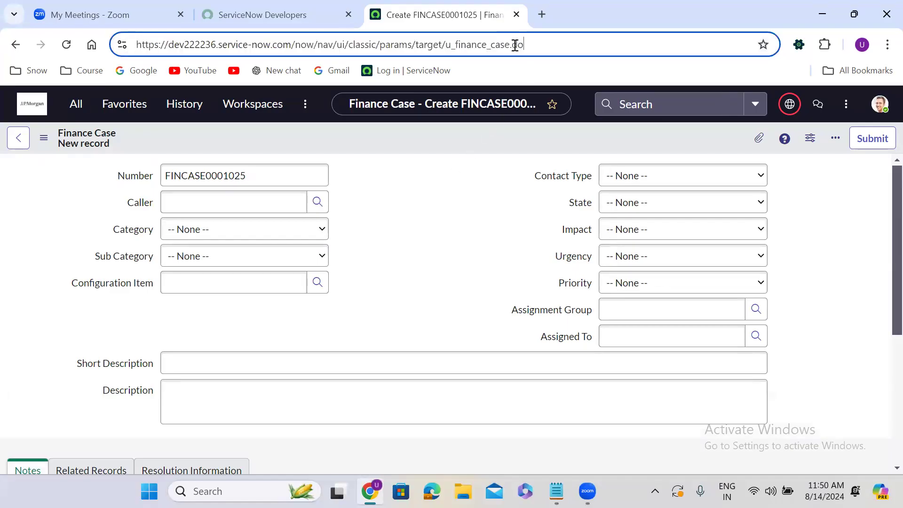
type("?s")
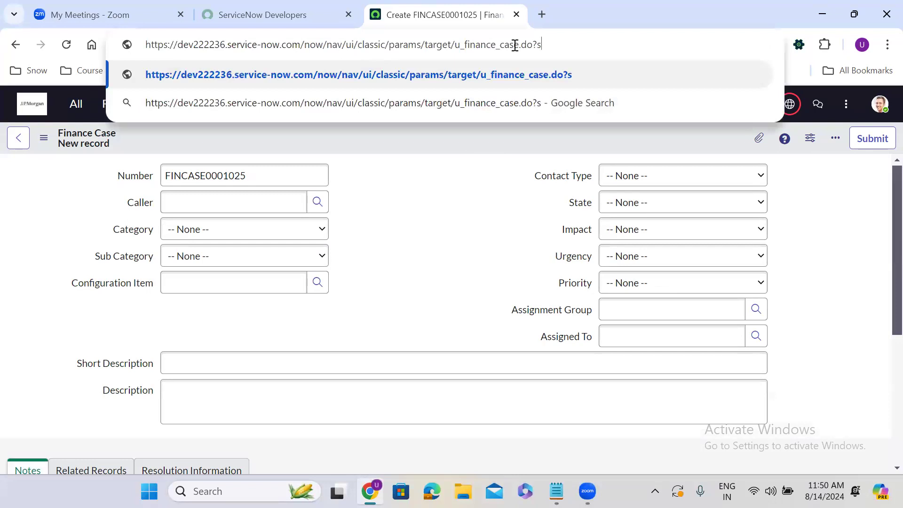
type("ys_i")
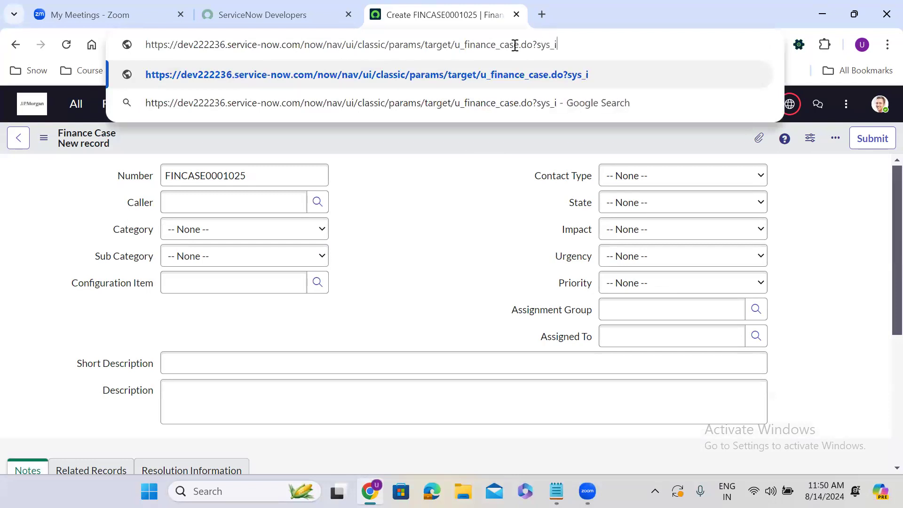
type("d=-1")
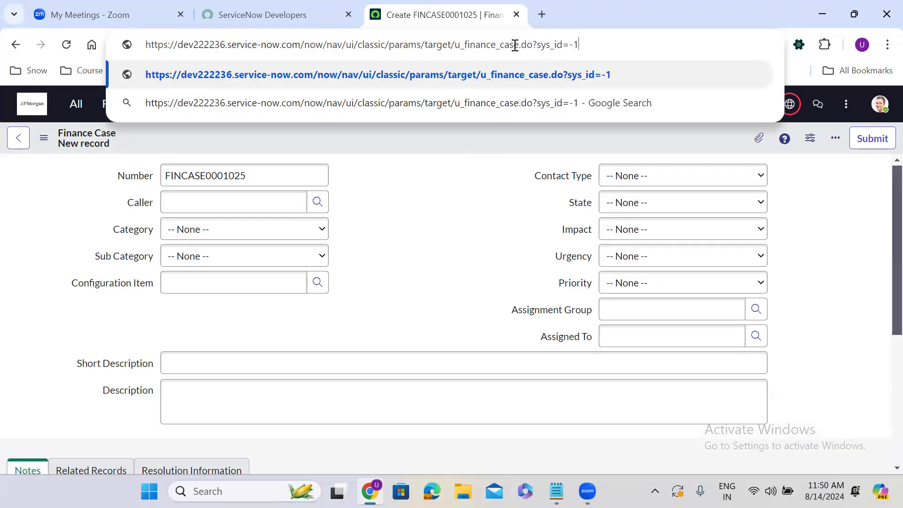
key("Return")
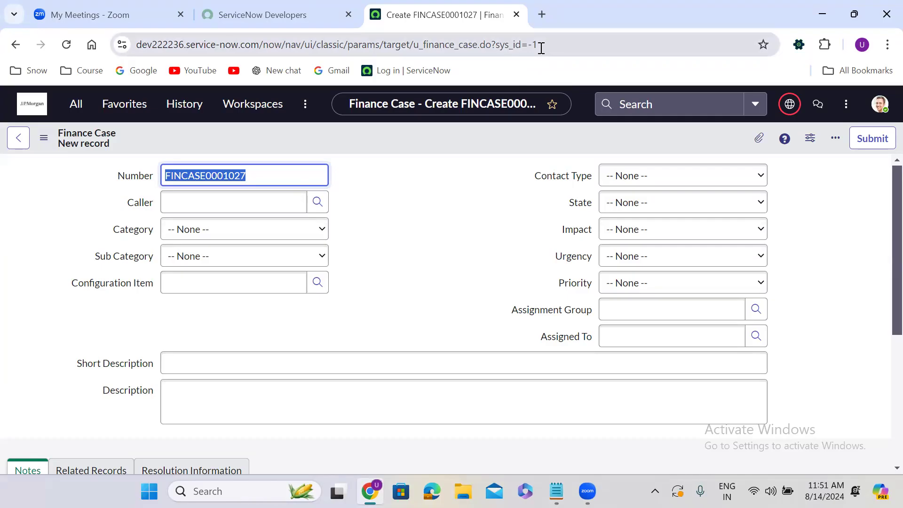
Set the new Finance Case's Category to Software and its Sub Category to Sybase
left_click(224, 229)
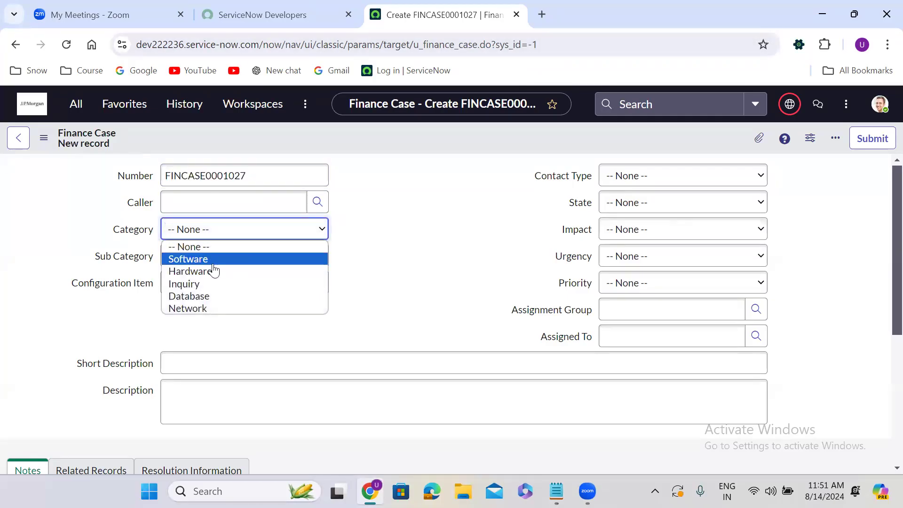
left_click(214, 264)
left_click(213, 263)
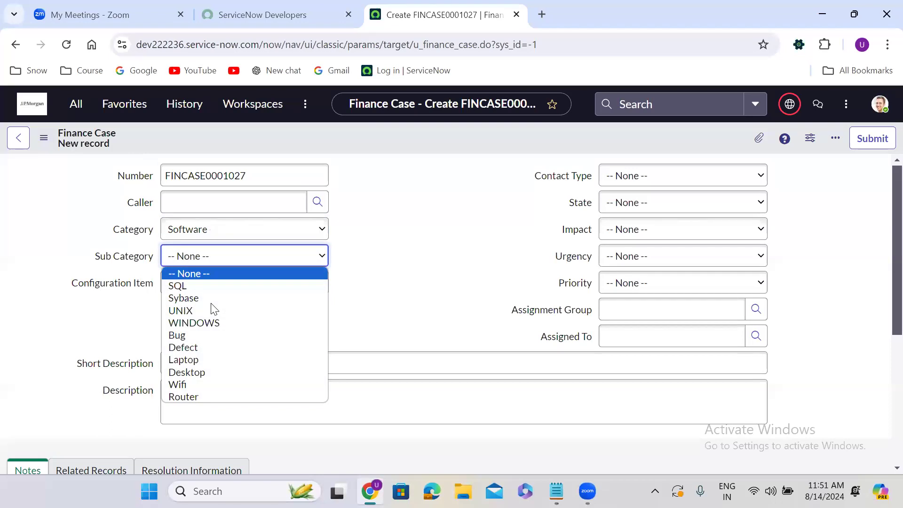
left_click(211, 304)
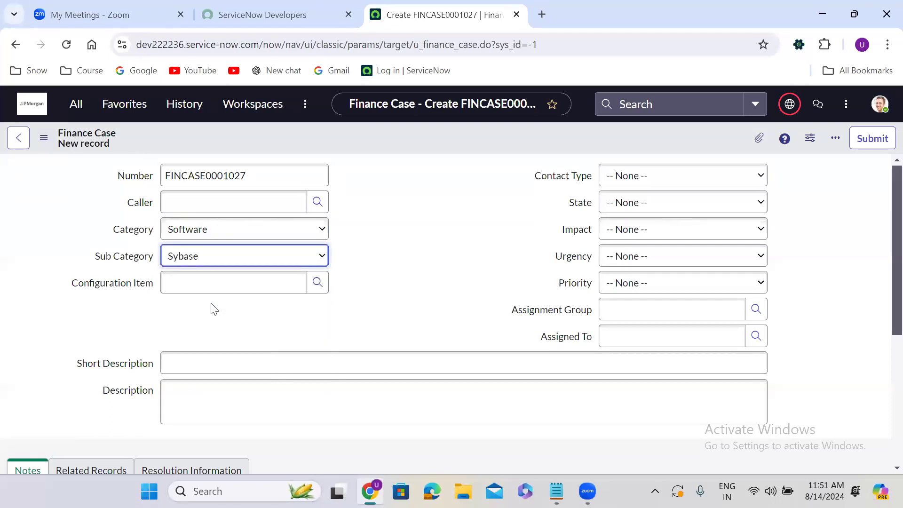
Enter "tset" as the Finance Case's Short Description and "test" as its Description
left_click(219, 355)
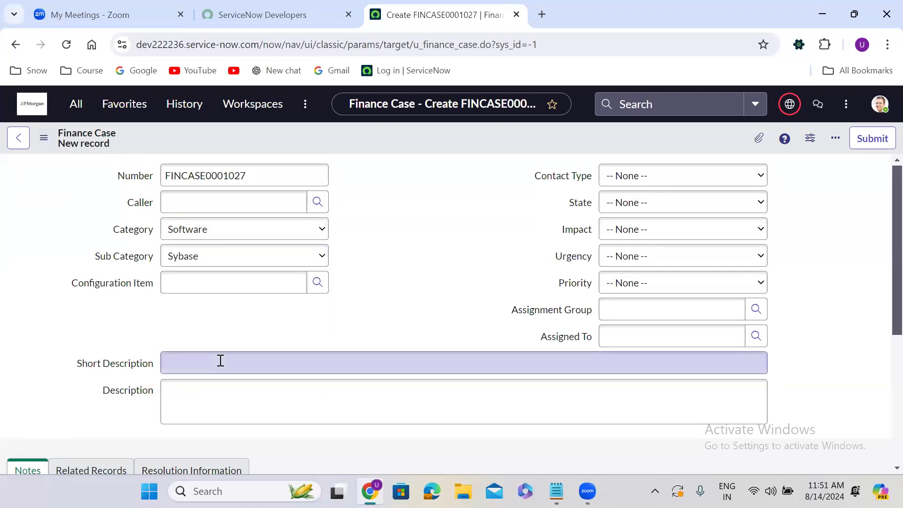
type("tset")
left_click(217, 415)
type("test")
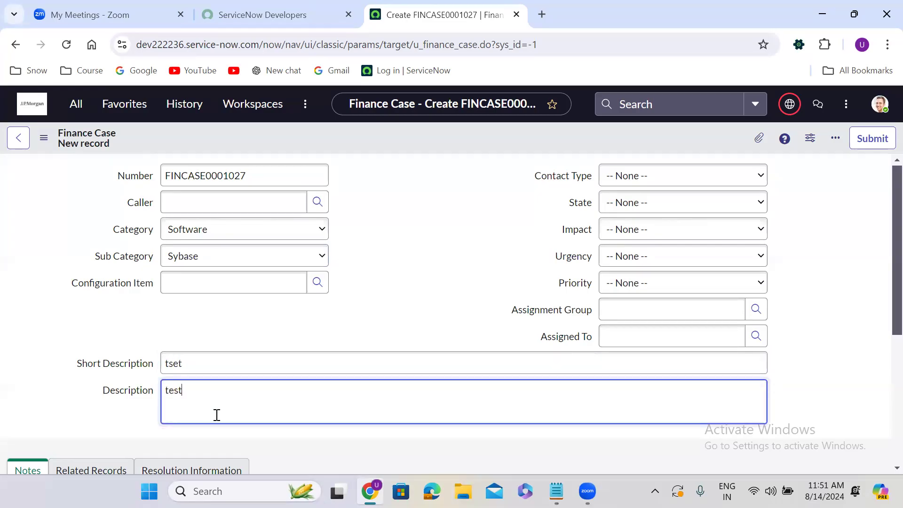
Save the new Finance Case without leaving the form and highlight the record's sys_id value in the page URL
right_click(377, 135)
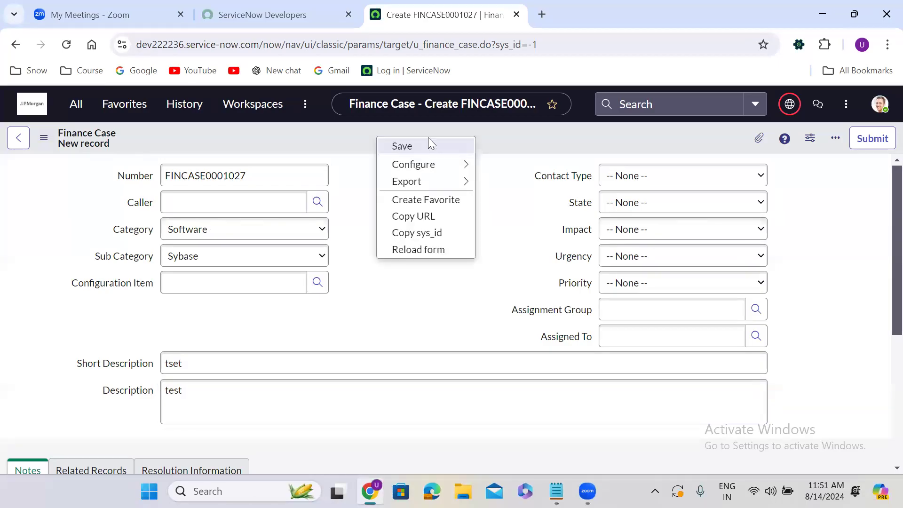
left_click(480, 110)
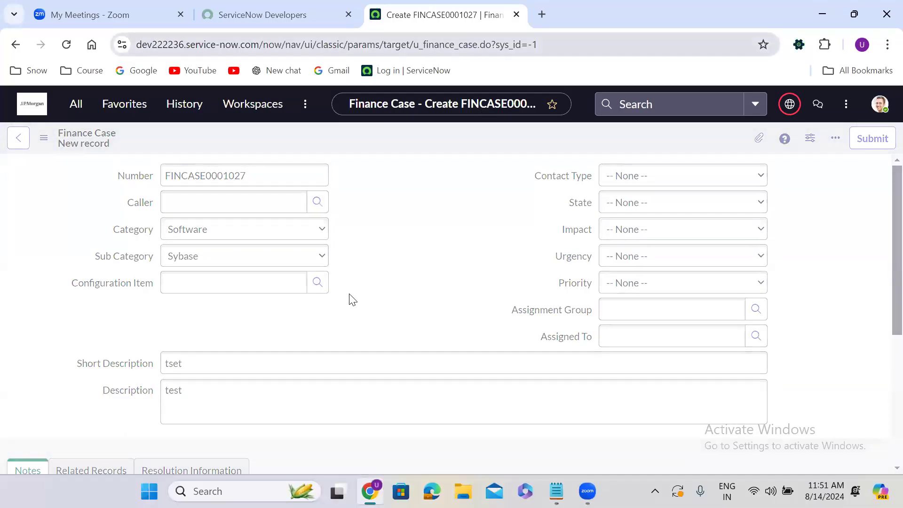
key("ctrl+s")
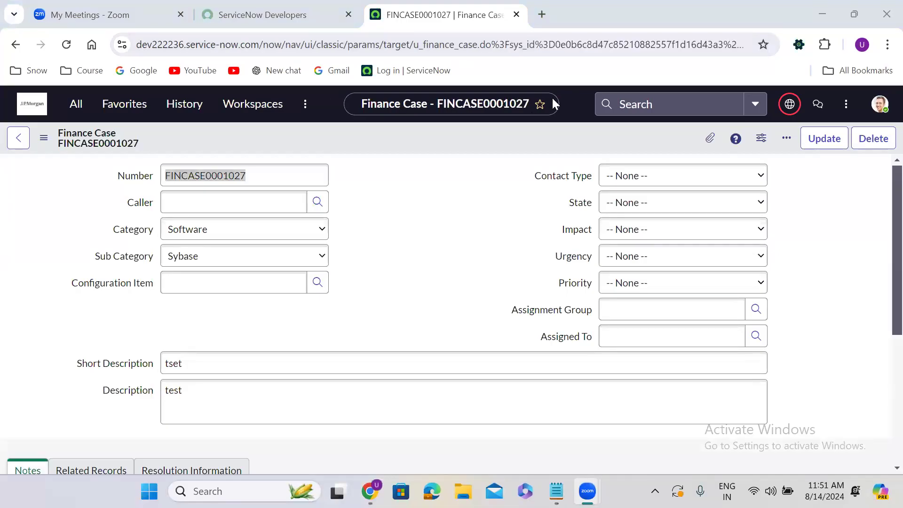
left_click_drag(555, 45, 721, 41)
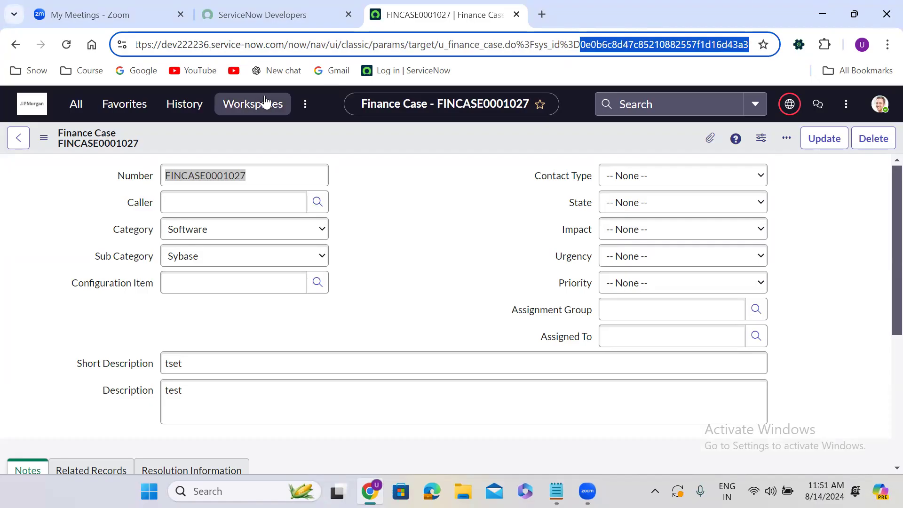
Open the Incidents list in a separate tab using the navigator entry incident.LIST
left_click(76, 104)
type("inc")
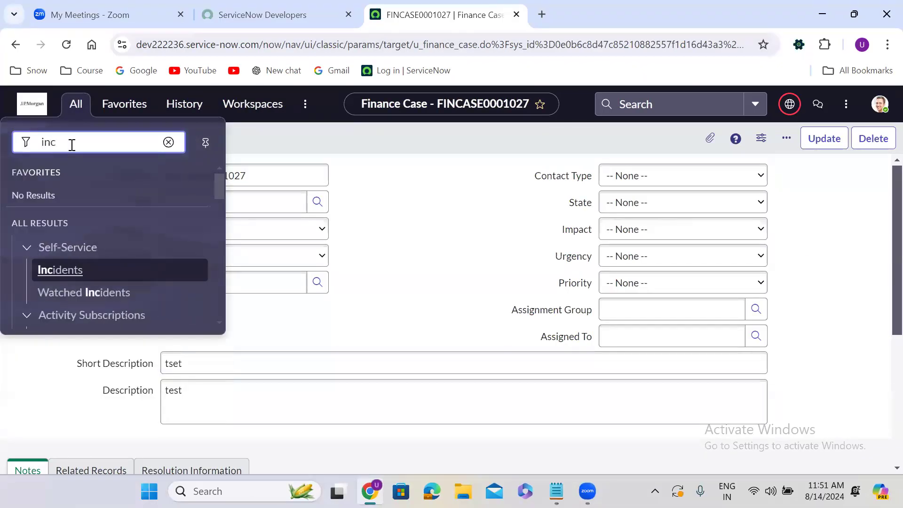
type("ident.LI")
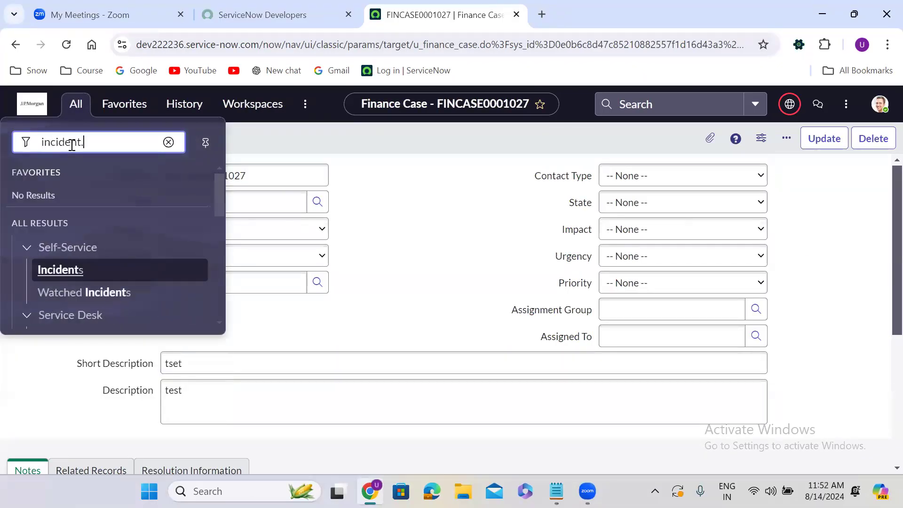
type("ST")
key("Return")
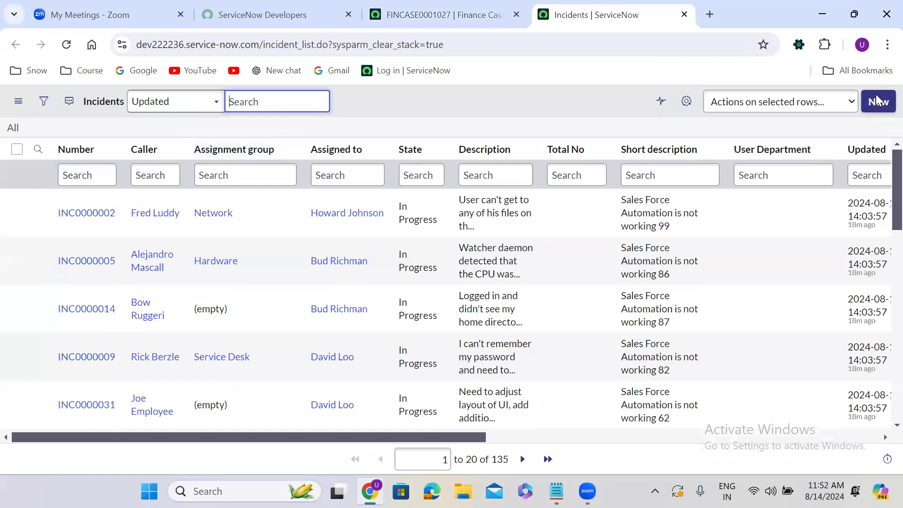
Open a new Incident form from the Incidents list and highlight the -1 sys_id value in the page URL
left_click(881, 100)
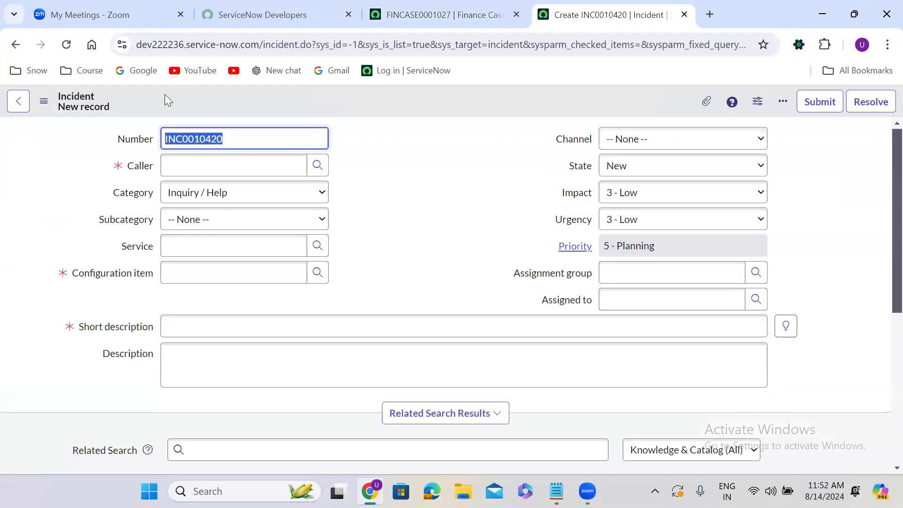
double_click(359, 46)
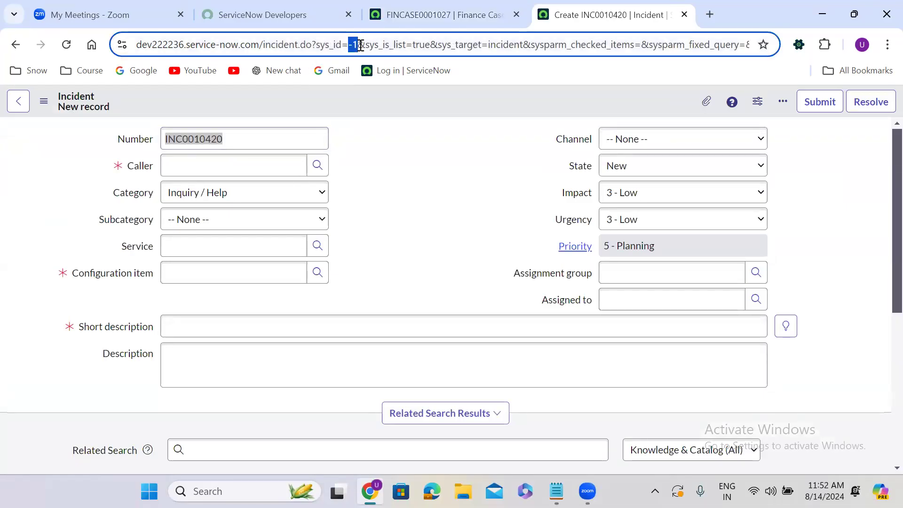
left_click(426, 208)
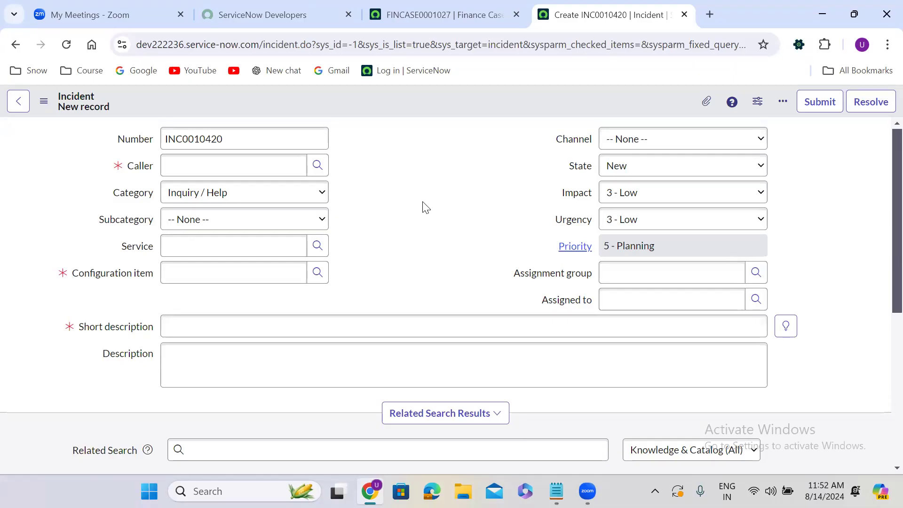
Return to the Finance Case browser tab and open the Finance Cases list using the slash command /u_finance_case
left_click(435, 14)
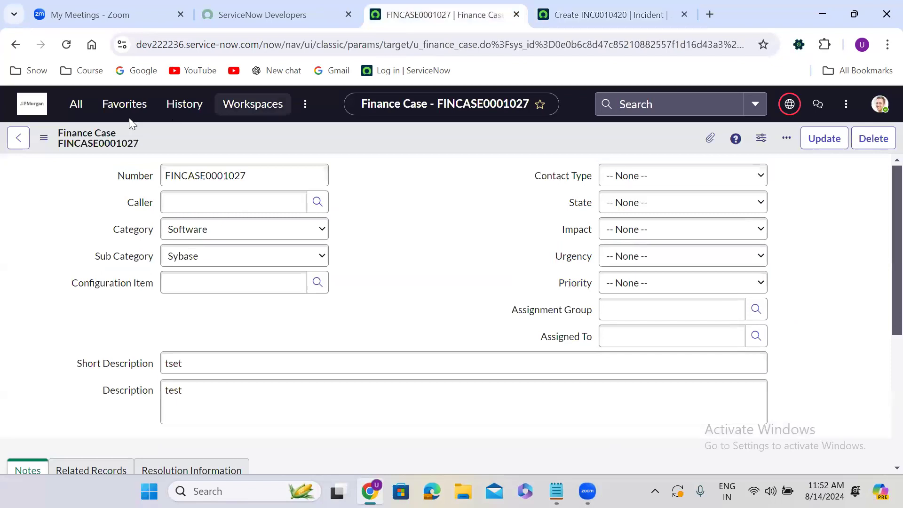
left_click(73, 107)
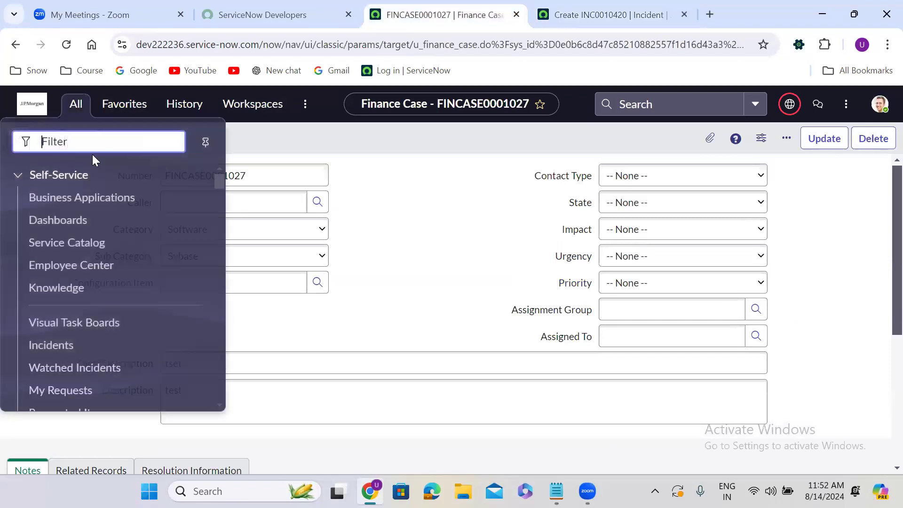
left_click(341, 195)
key("slash")
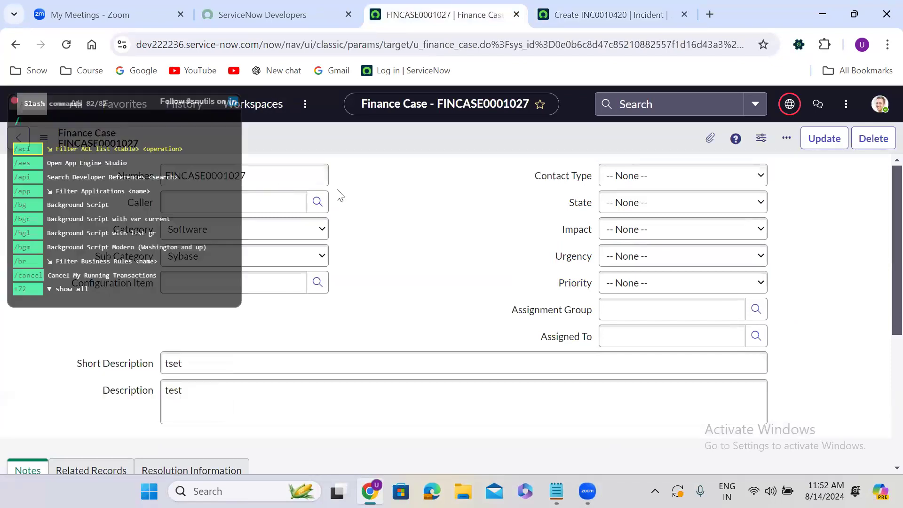
type("u_finance_case")
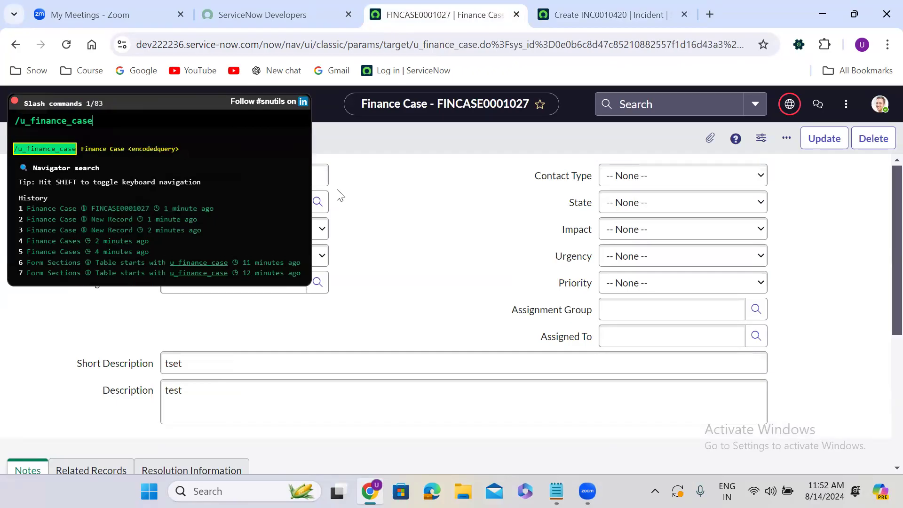
key("Return")
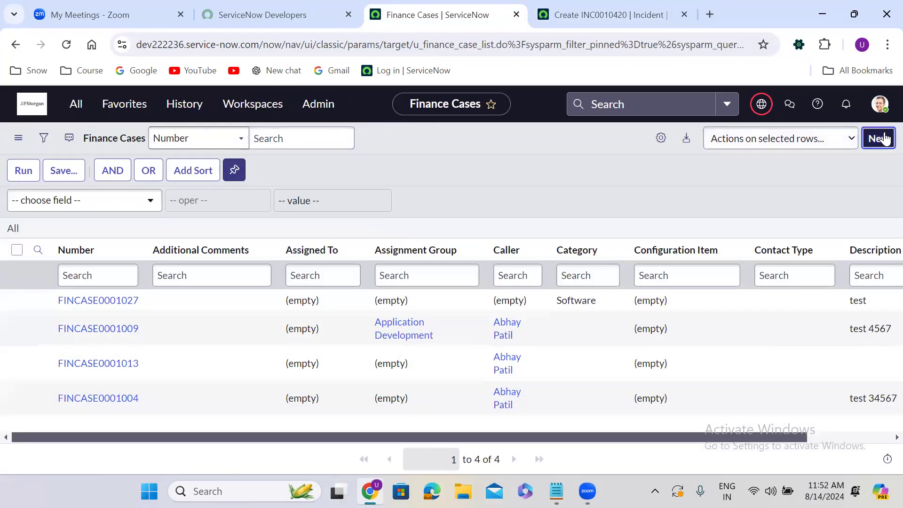
Open a new Finance Case form from the list and highlight the -1 sys_id value in its page URL
left_click(878, 138)
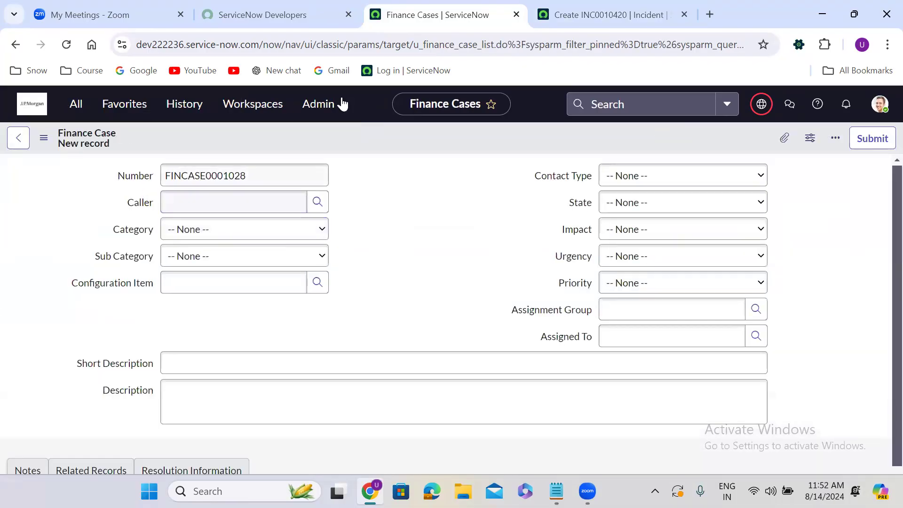
left_click(559, 47)
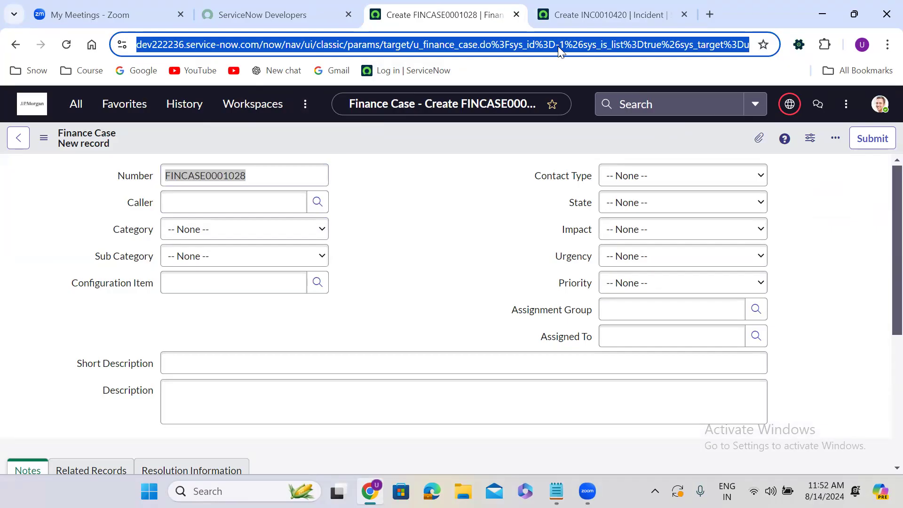
left_click(558, 46)
left_click_drag(594, 43, 601, 45)
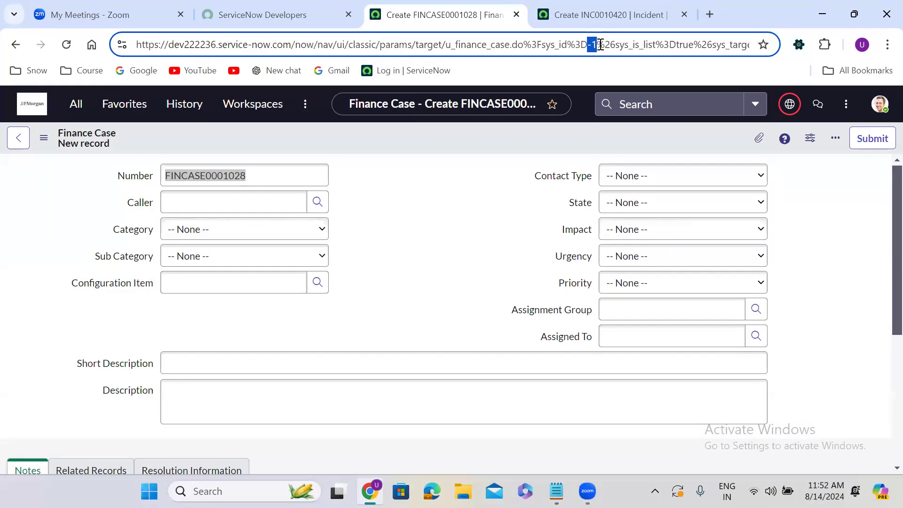
left_click(376, 197)
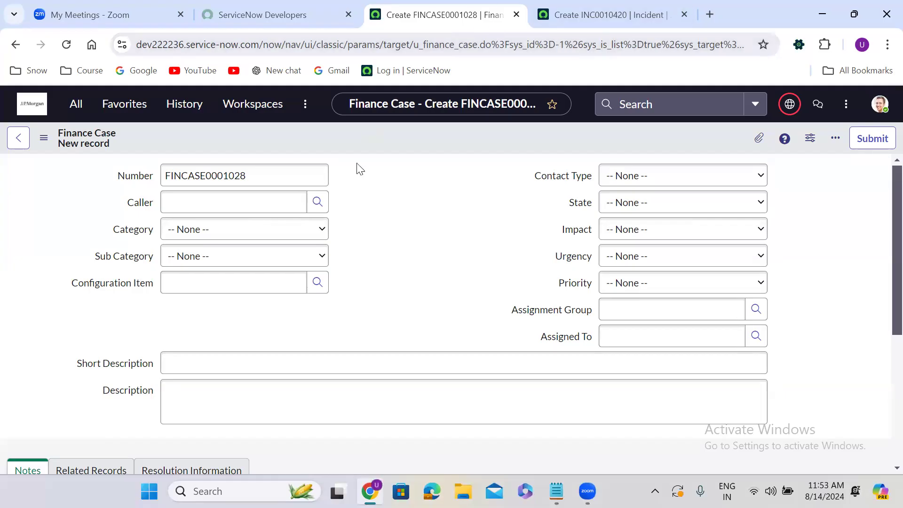
Expand the full slash command list, look through it from /acl to /xmlsrc, and close it
key("slash")
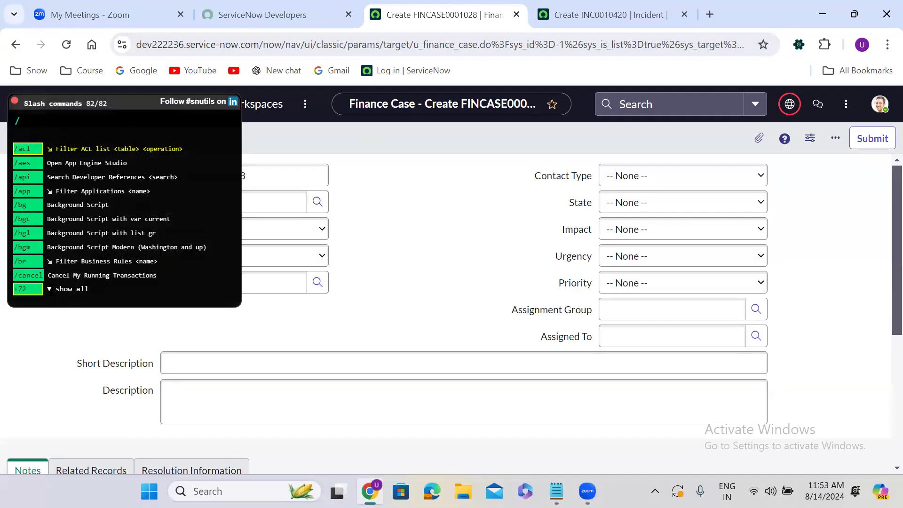
left_click(28, 288)
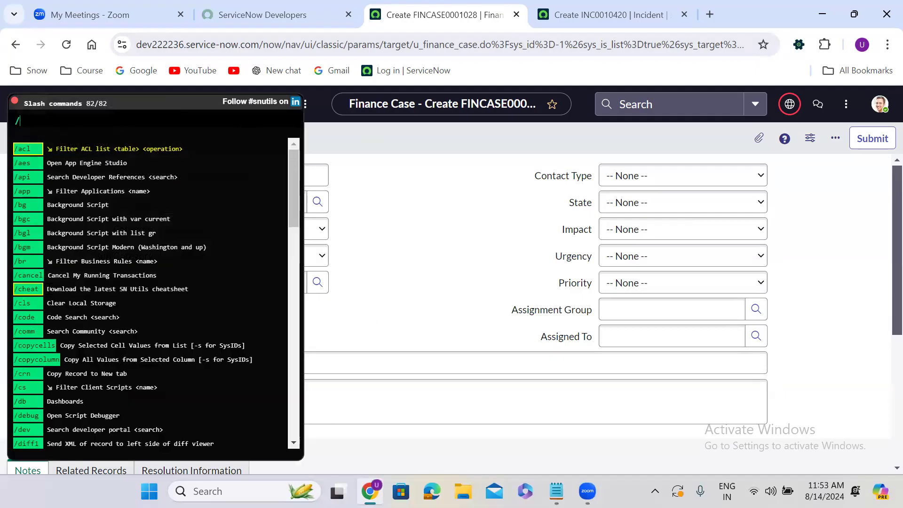
left_click_drag(292, 168, 309, 419)
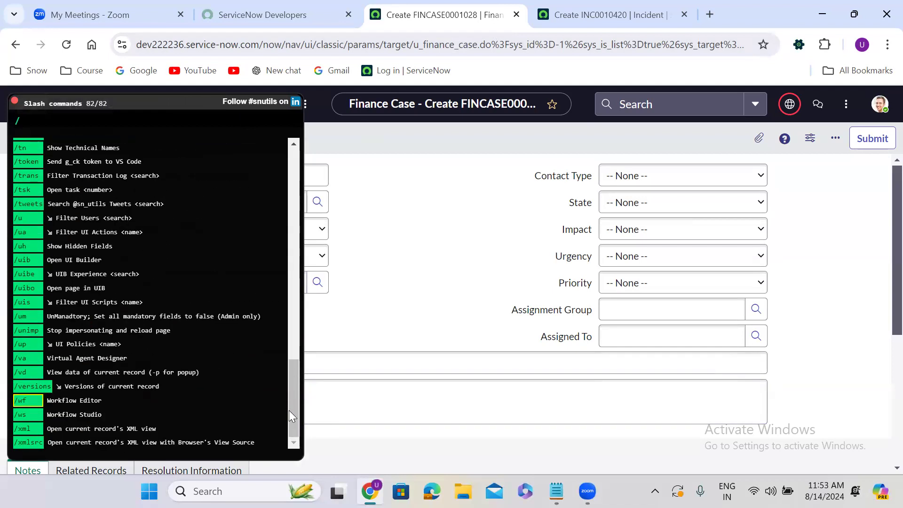
left_click_drag(293, 400, 295, 170)
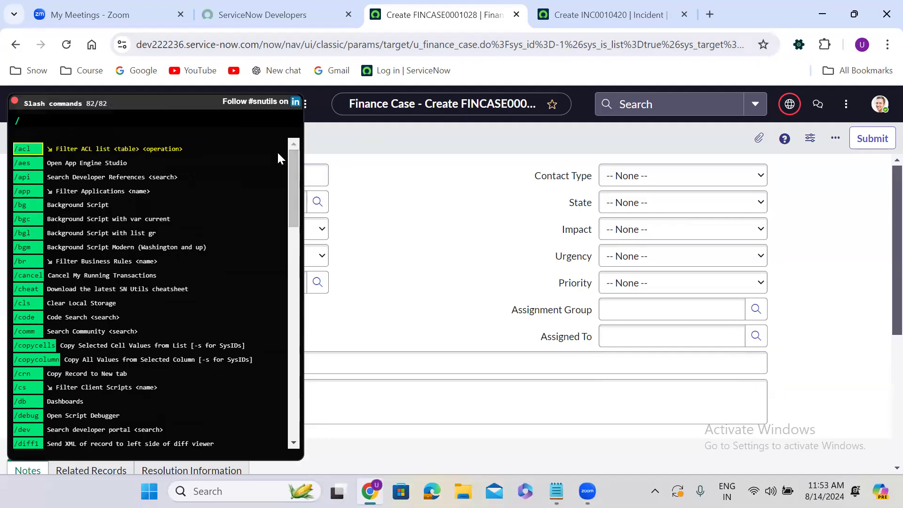
double_click(138, 124)
key("Escape")
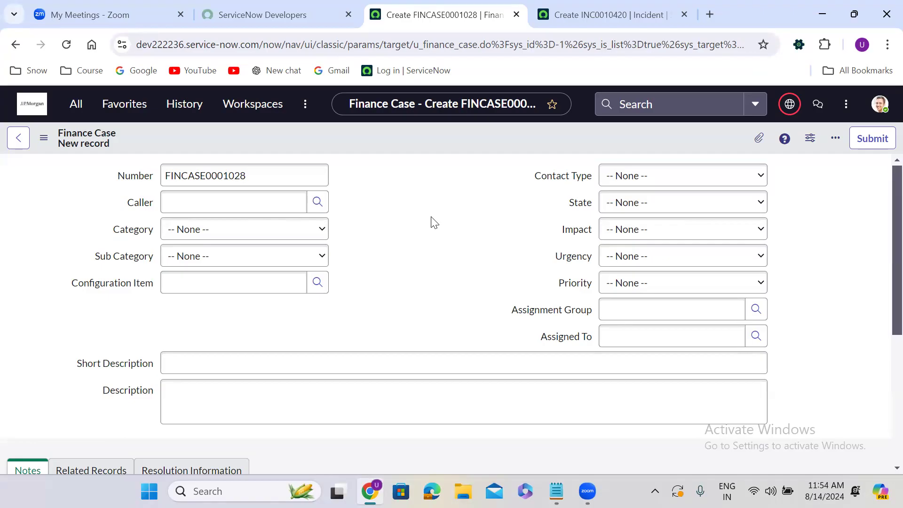
Open the Problems list by running the slash command for the problem table
key("slash")
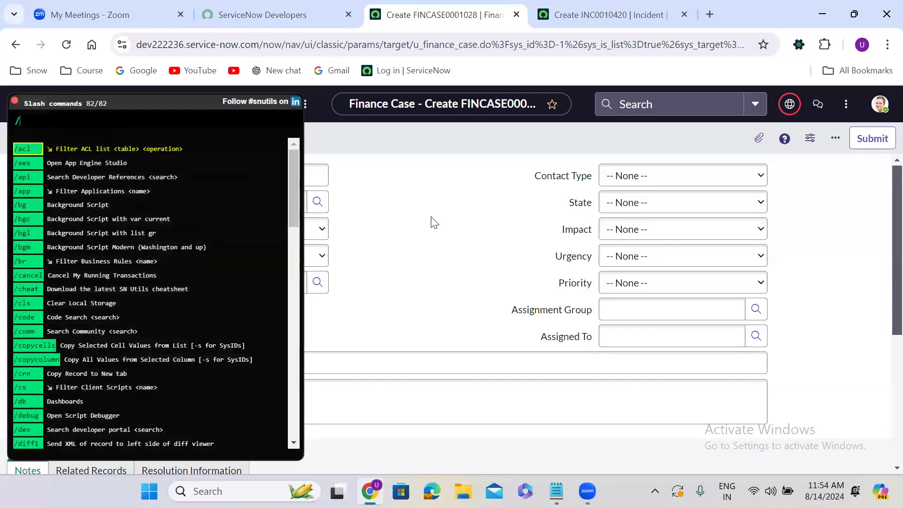
type("prob")
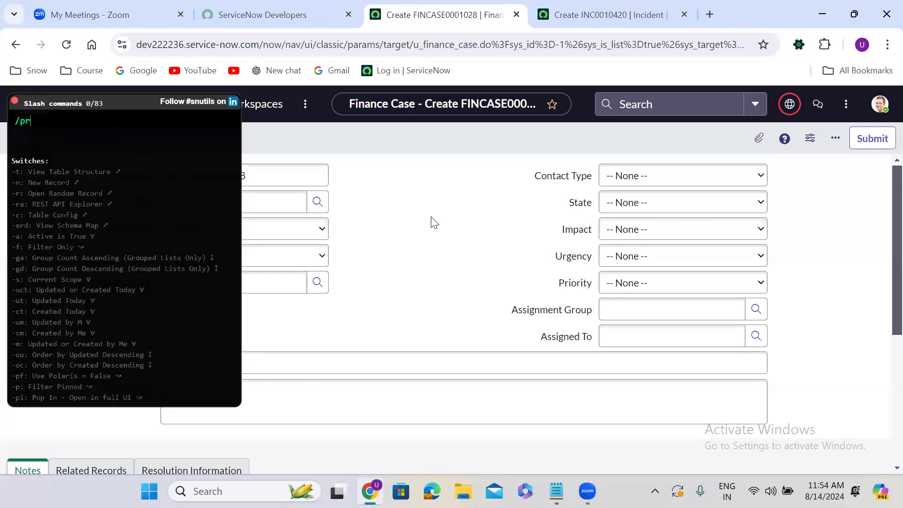
type("le")
key("Return")
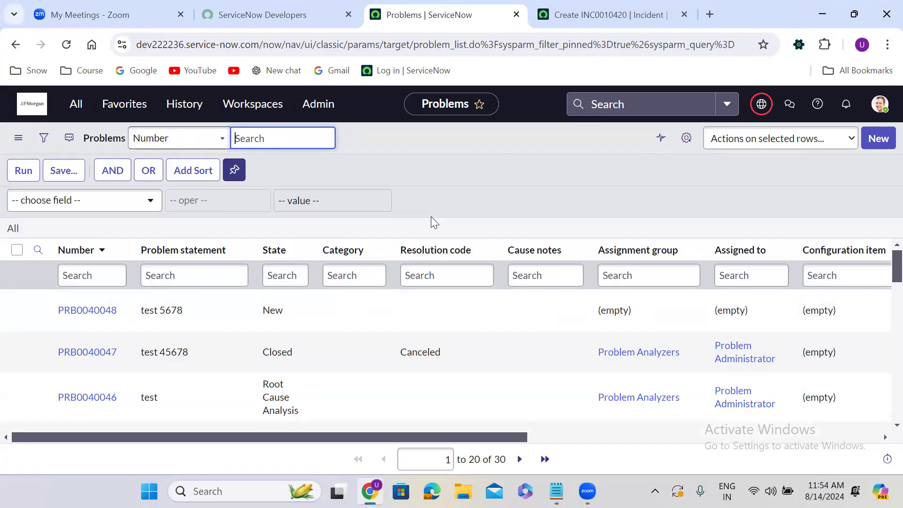
Leave the Problems list and bring up the unfiltered Finance Cases list
left_click(351, 163)
key("slash")
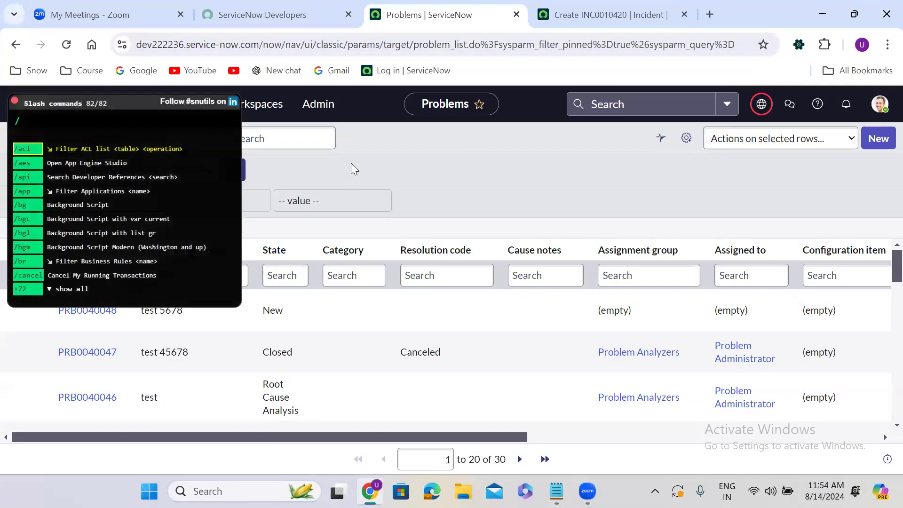
key("Escape")
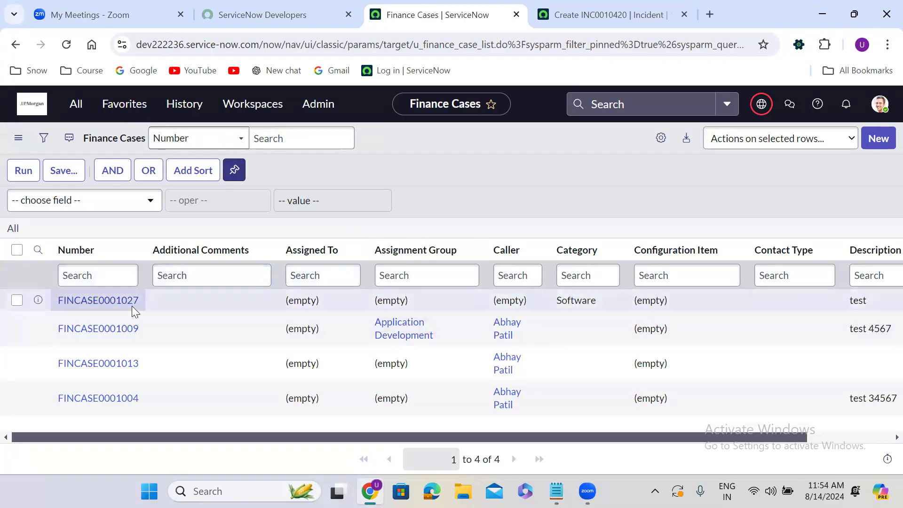
From the ServiceNow home page, open a filtered Finance Cases list using the slash command /u_finance_case u_category=Software
left_click(20, 107)
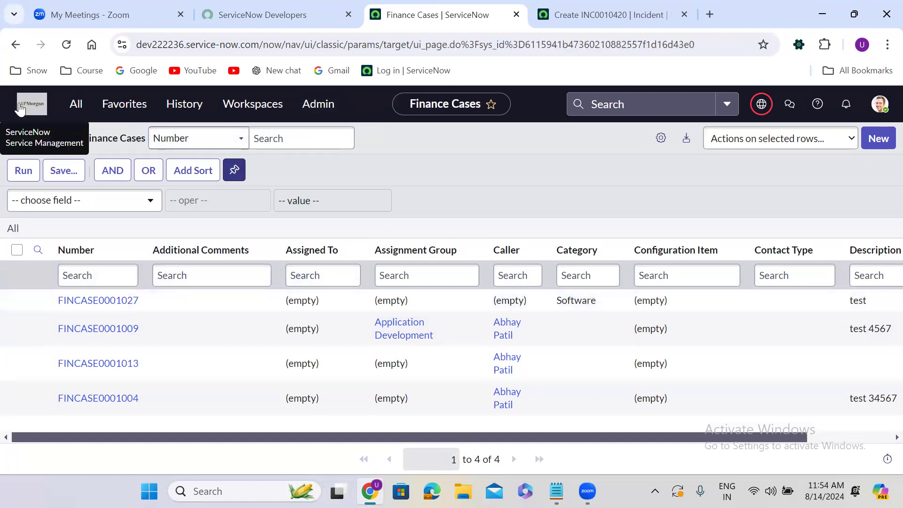
key("slash")
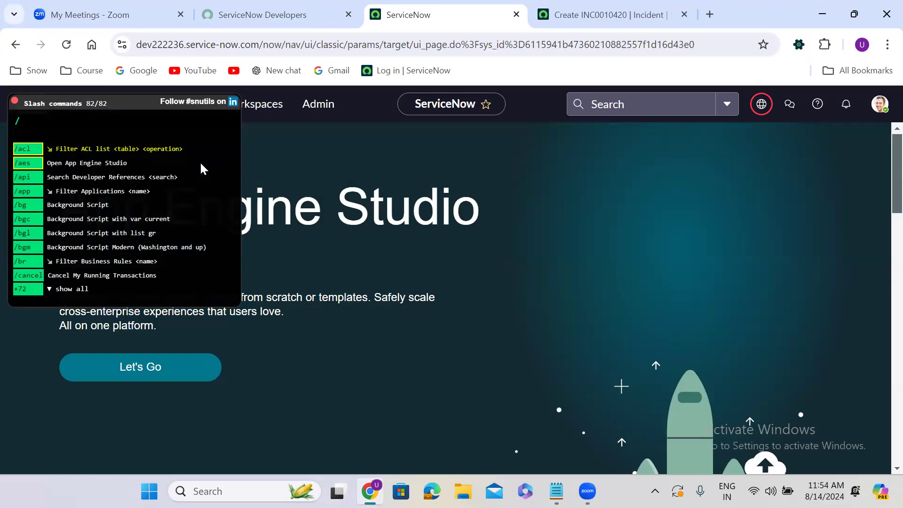
type("u_finance_case ")
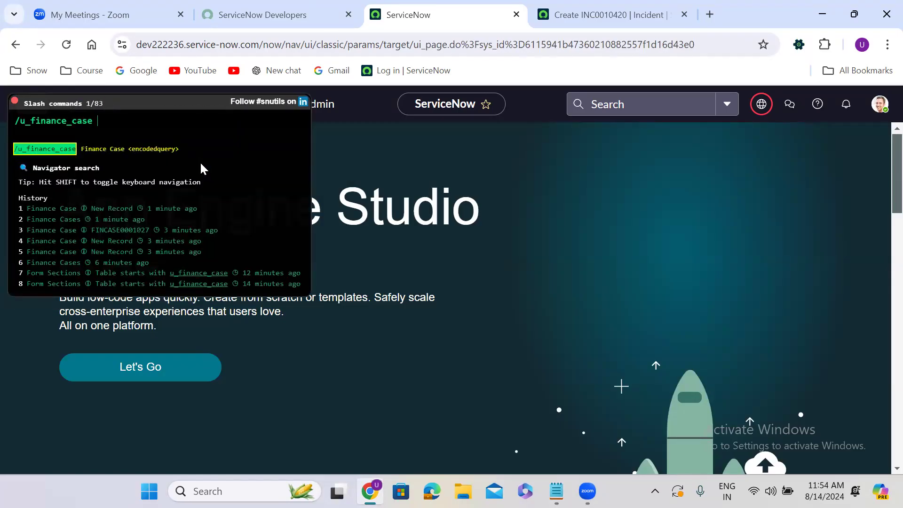
type("u_category")
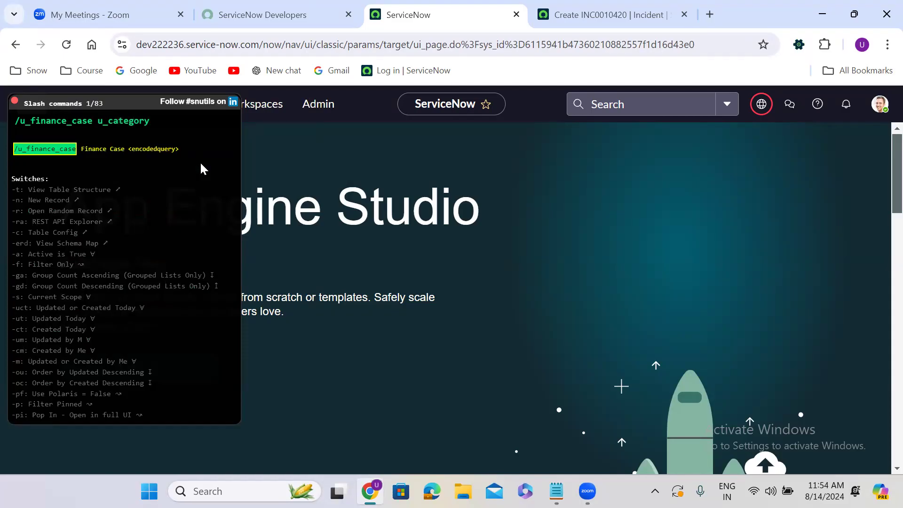
type("=So")
type("ftware")
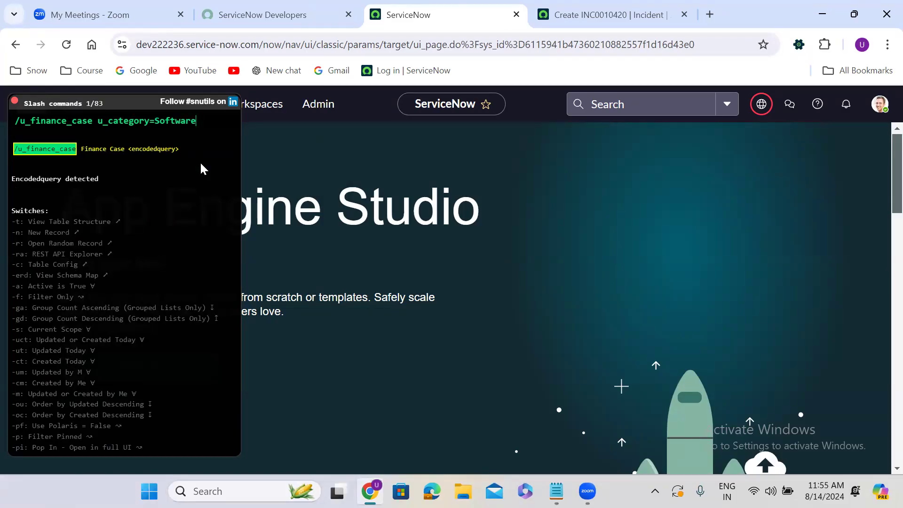
key("Return")
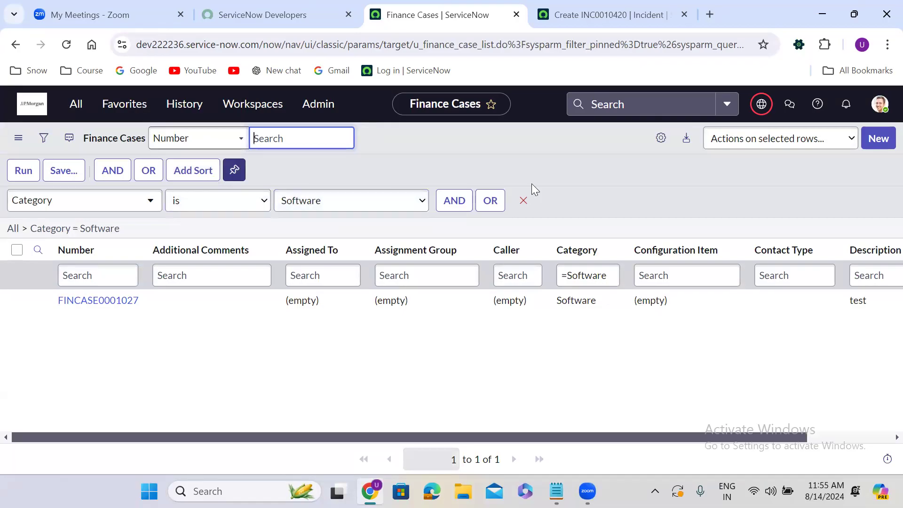
Clear the Category condition from the Finance Cases filter and run it to list all records
left_click(412, 160)
key("slash")
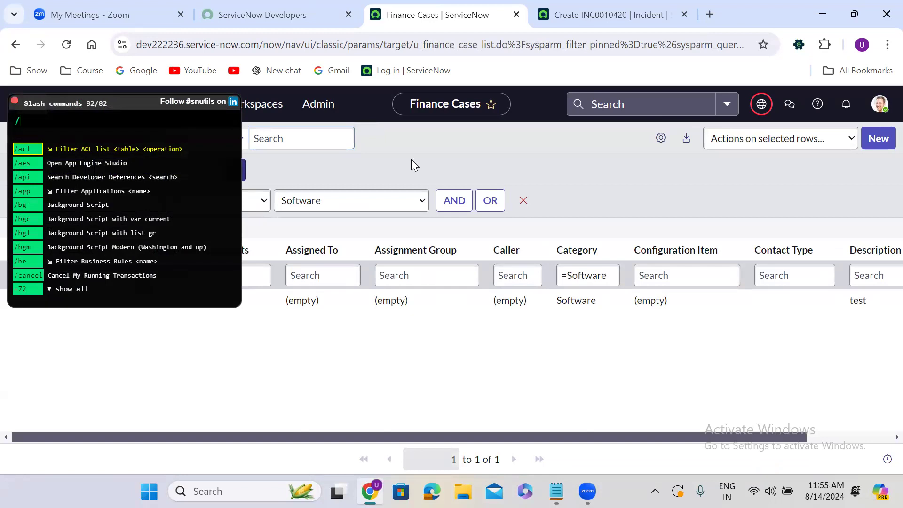
type("u_finance_case")
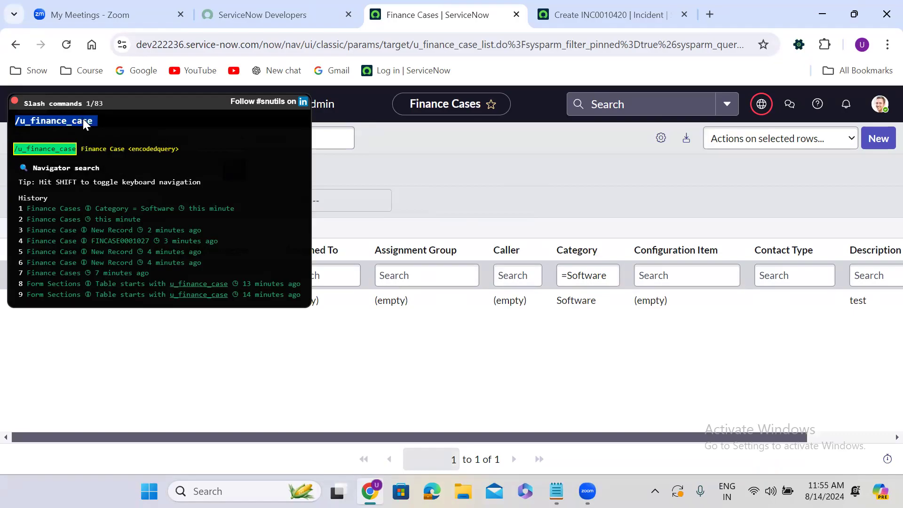
key("Escape")
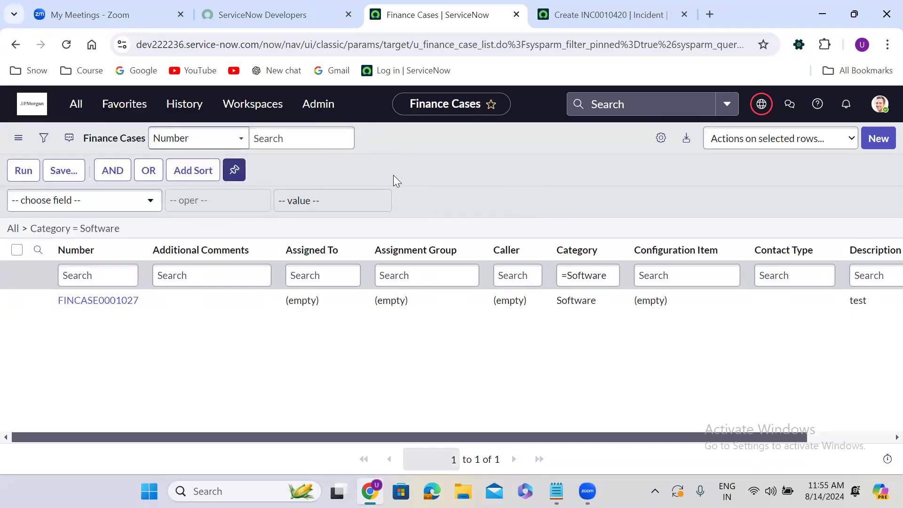
left_click(21, 172)
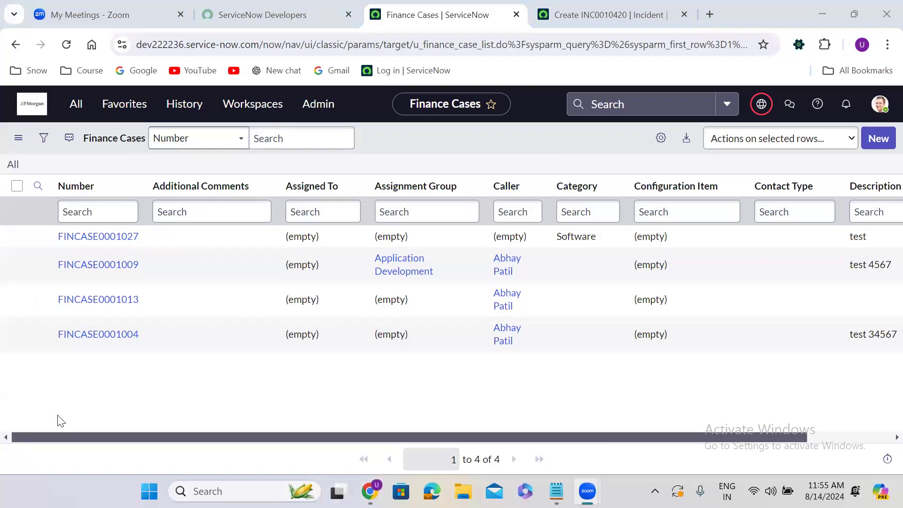
left_click(352, 162)
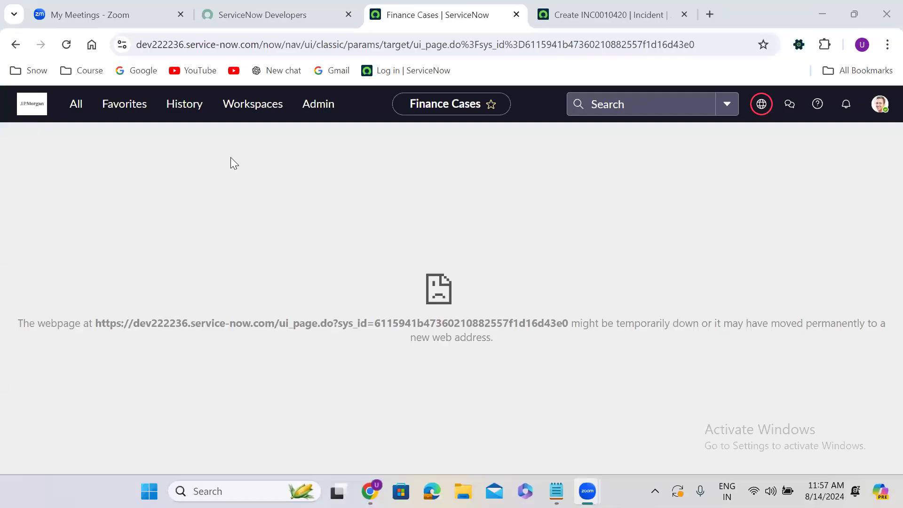
Find "tables" in the application navigator and open the Tables module under System Definition
left_click(76, 104)
type("tables")
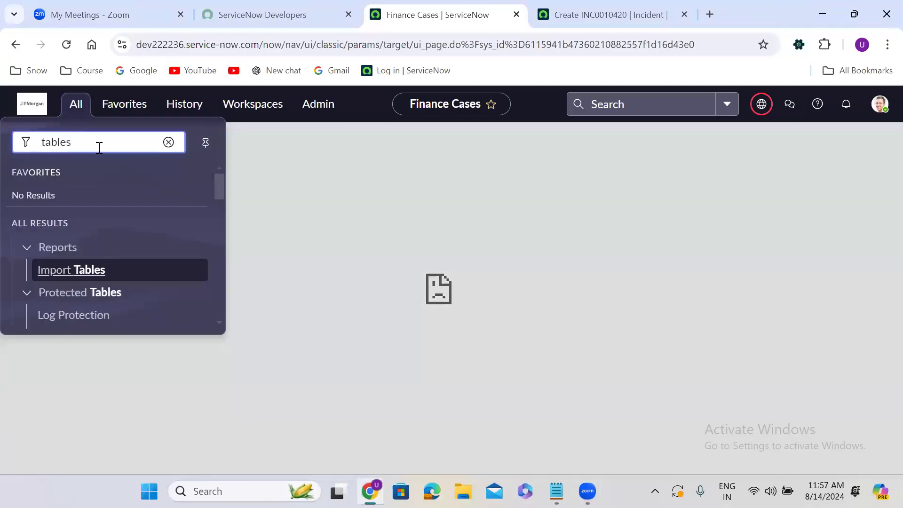
left_click(220, 235)
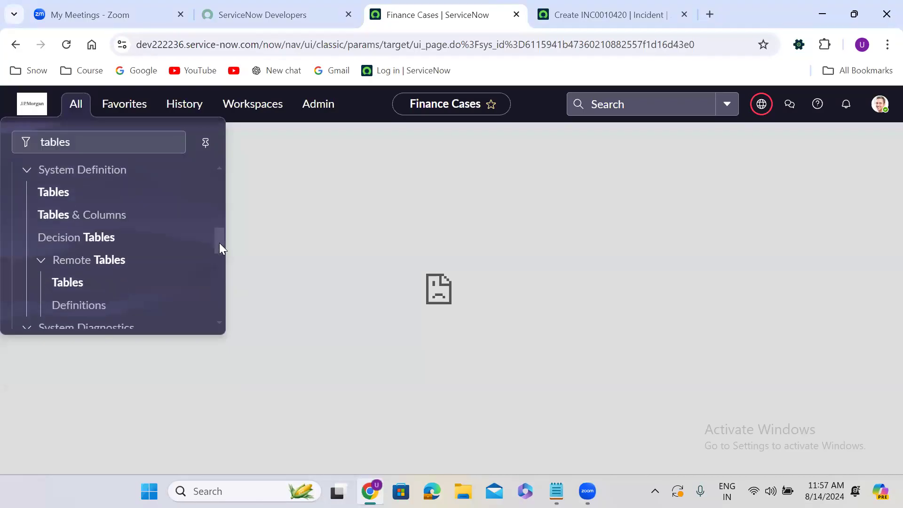
left_click(52, 191)
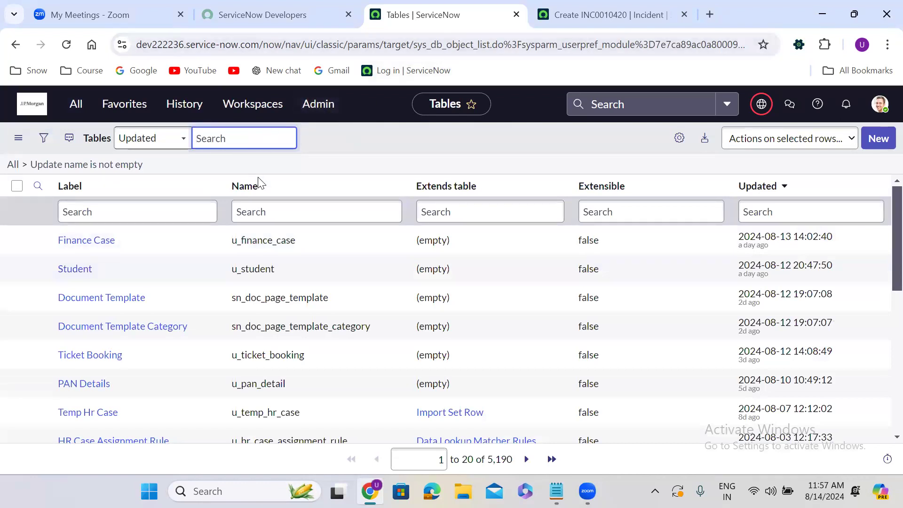
Filter the Tables list by the name sys_db_object and copy that table name from the matching record
left_click(261, 211)
type("sys_db_o")
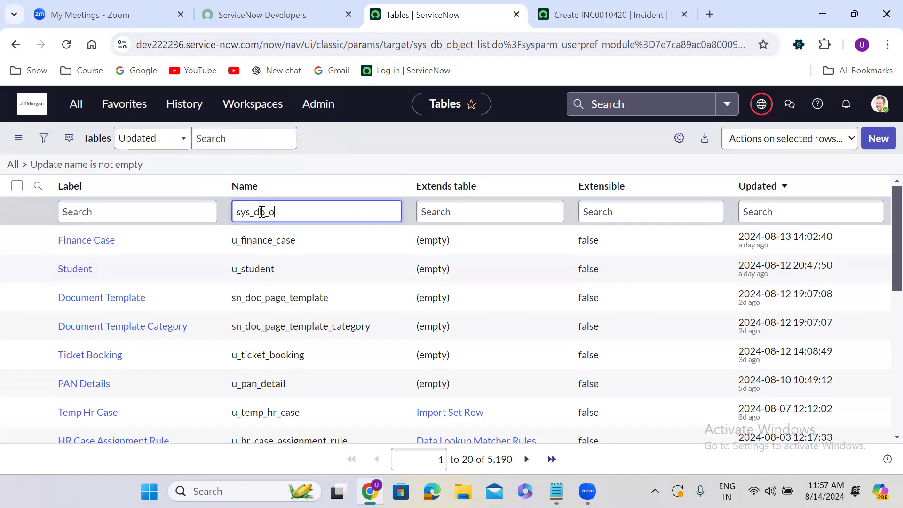
type("bject")
key("Return")
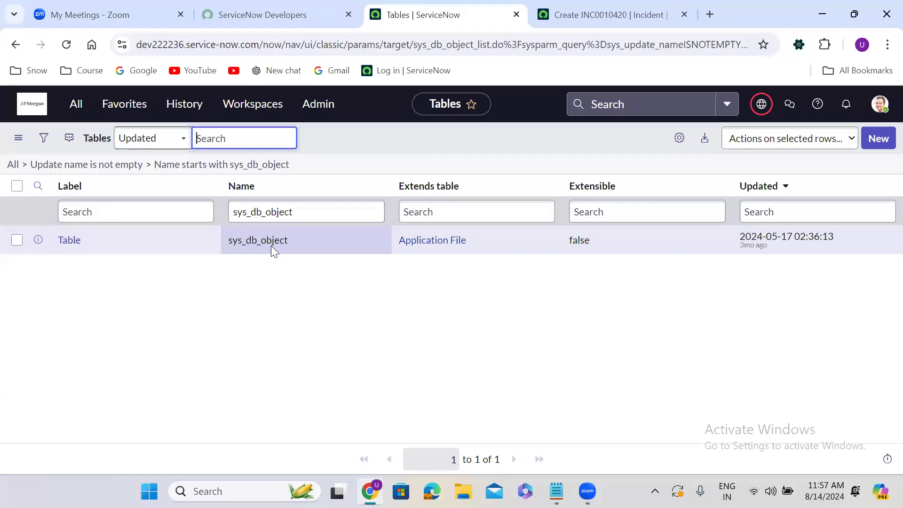
left_click_drag(289, 243, 218, 240)
key("ctrl+c")
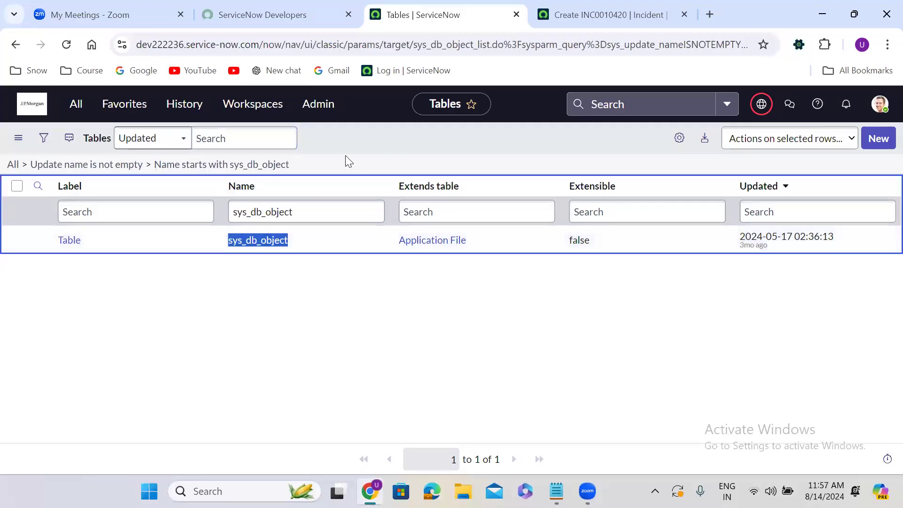
Remove all filter conditions from the Tables list, then reopen it with the slash command /sys_db_object
left_click(13, 165)
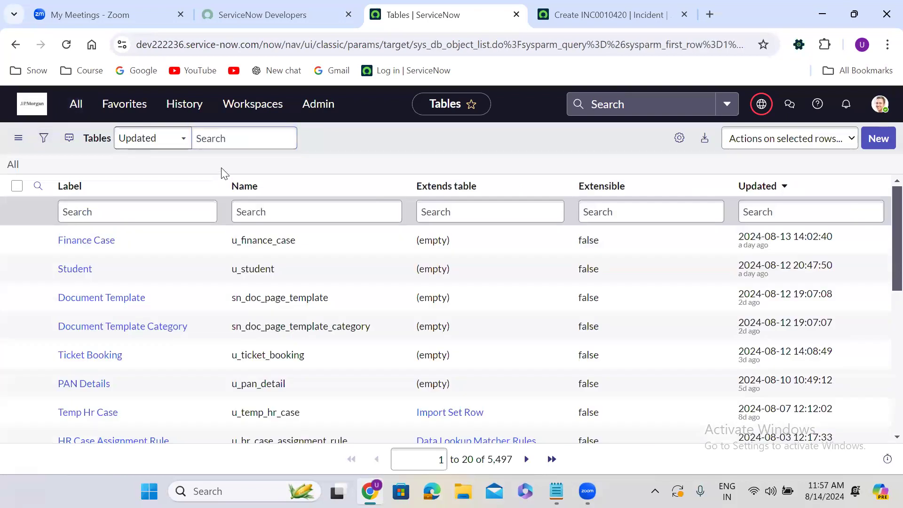
key("slash")
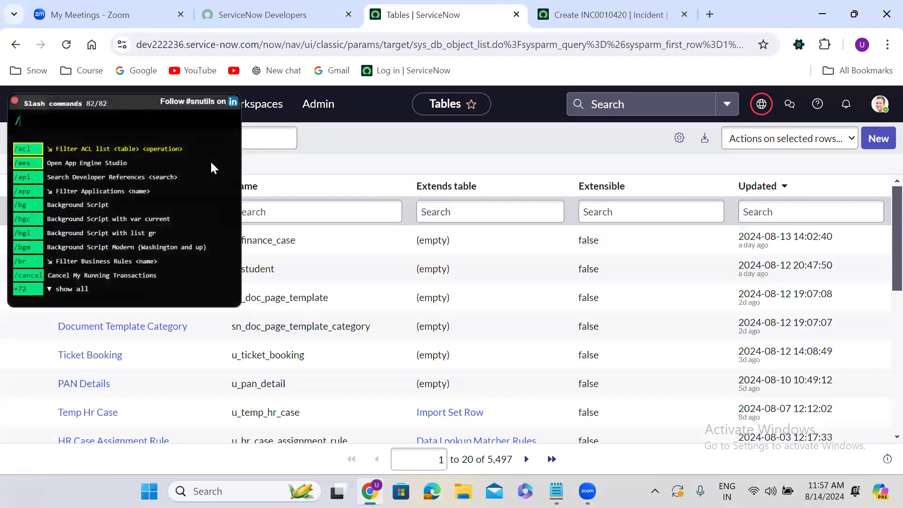
key("ctrl+v")
left_click(58, 121)
key("BackSpace")
key("BackSpace")
type("/")
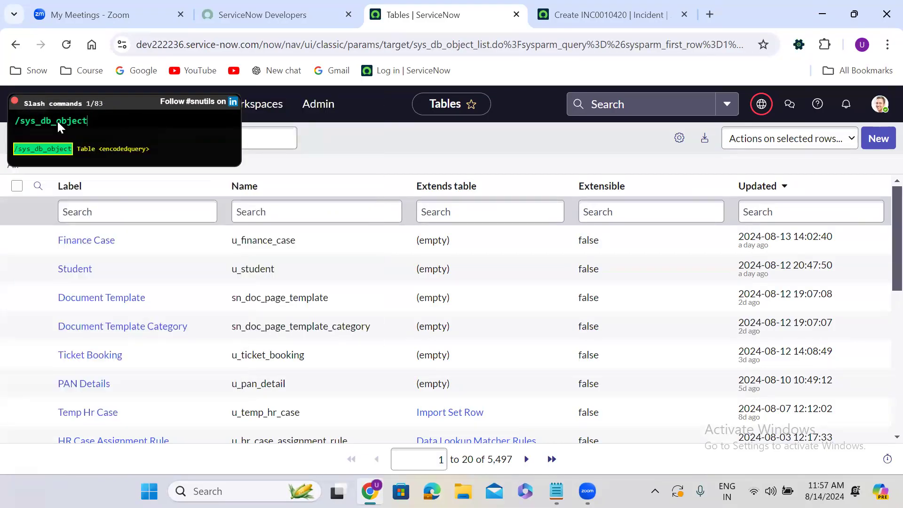
key("Return")
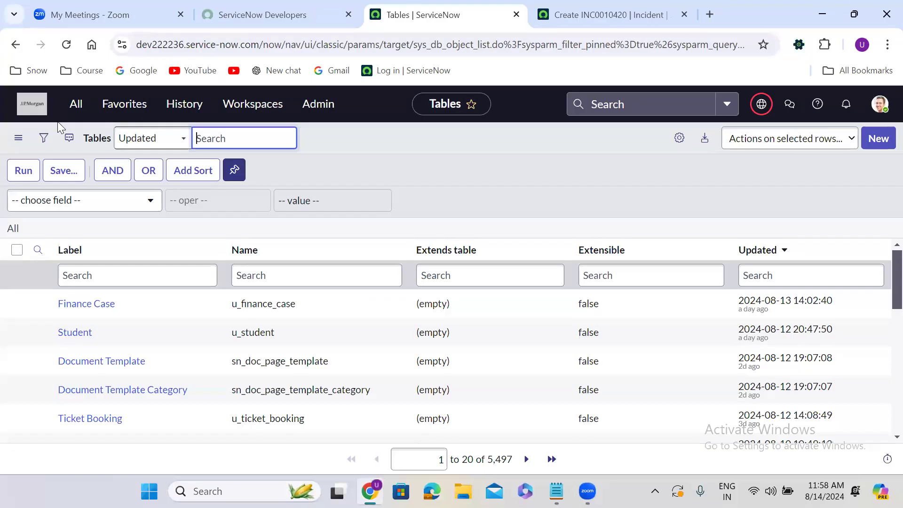
Open the Dictionary Entries list with the slash command /sys_dictionary and sort it by Updated, newest first
left_click(303, 163)
key("slash")
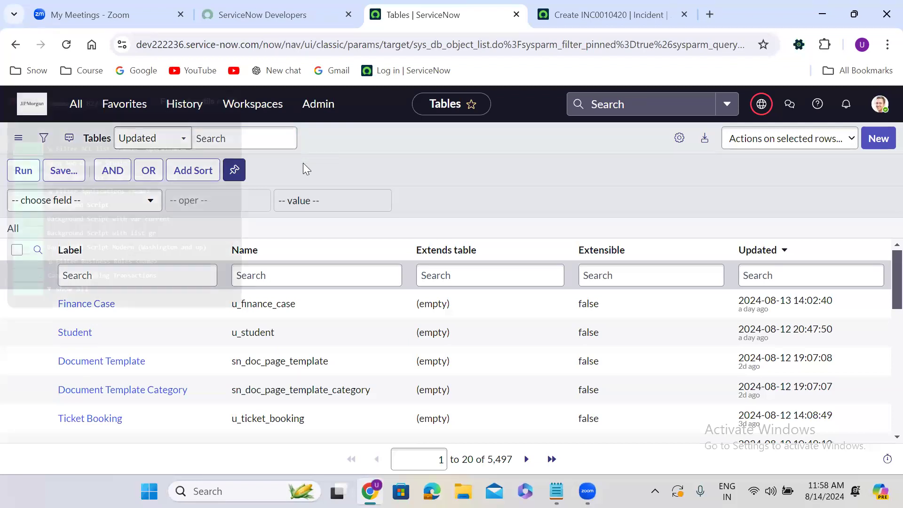
type("sys_")
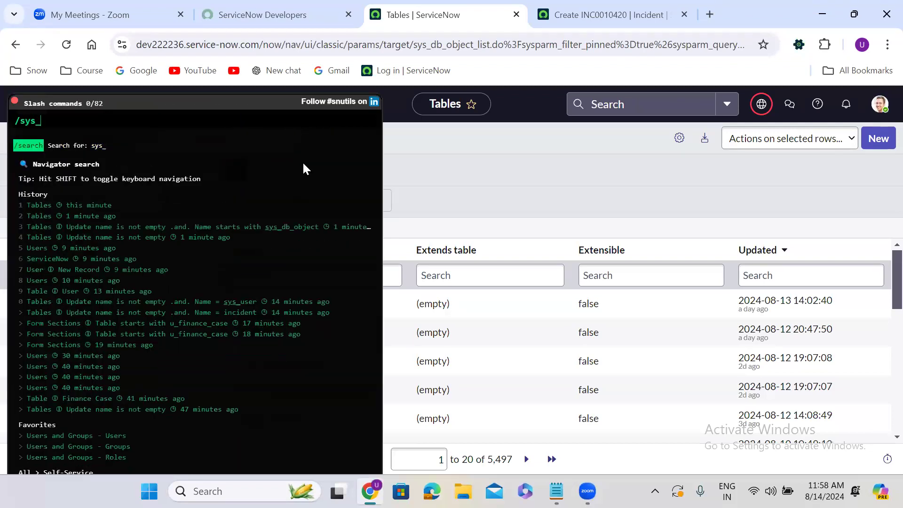
type("dictionary")
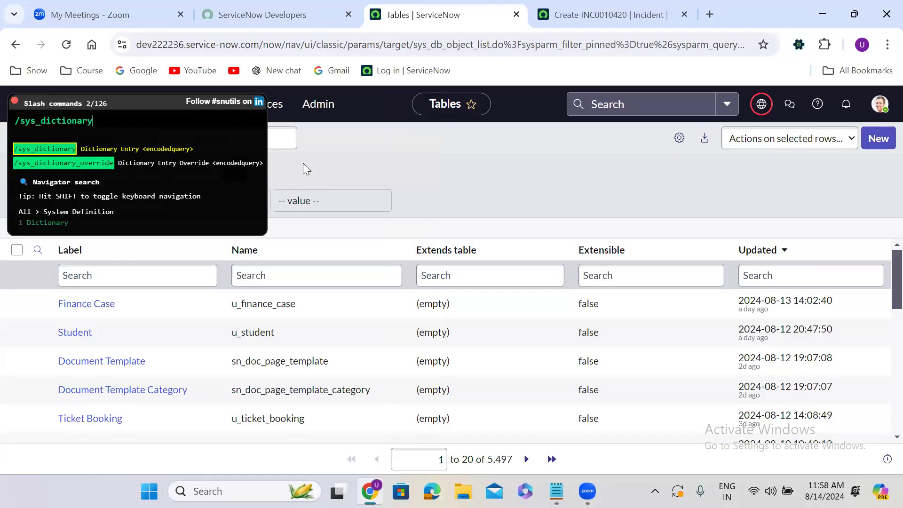
key("Return")
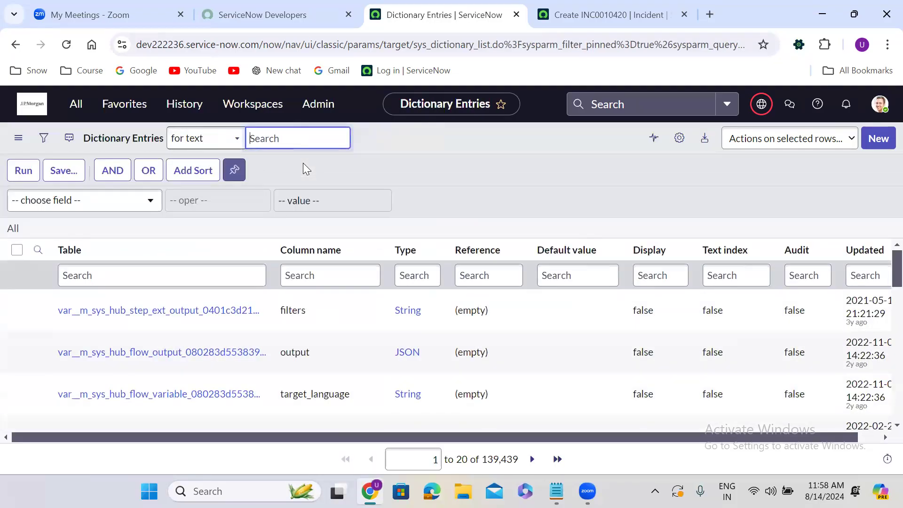
left_click(866, 251)
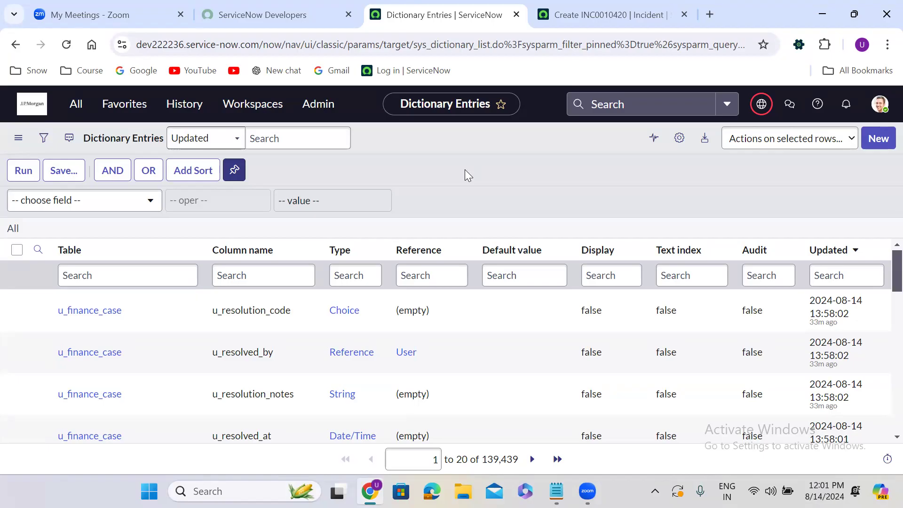
left_click(362, 414)
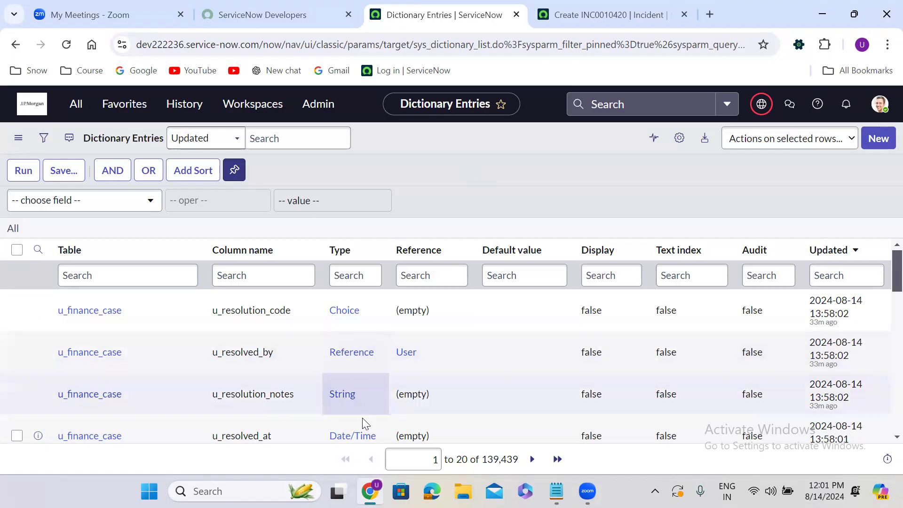
key("alt+Tab")
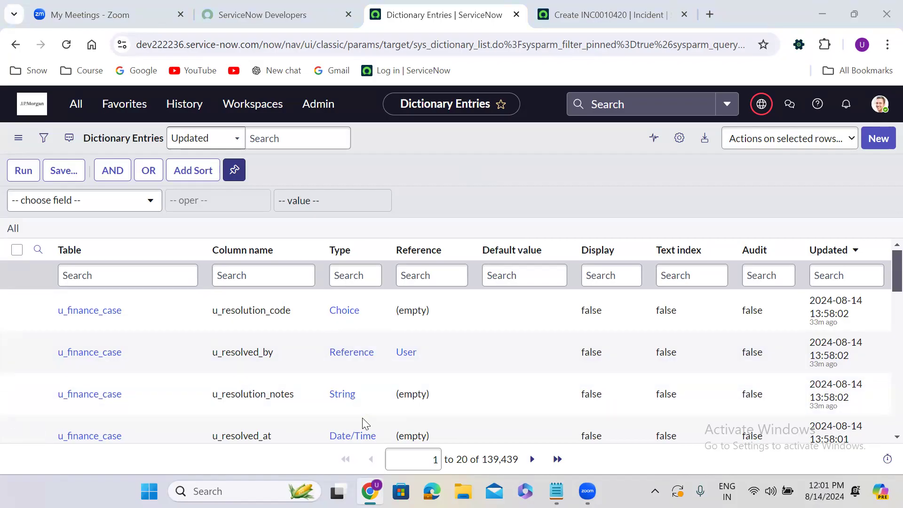